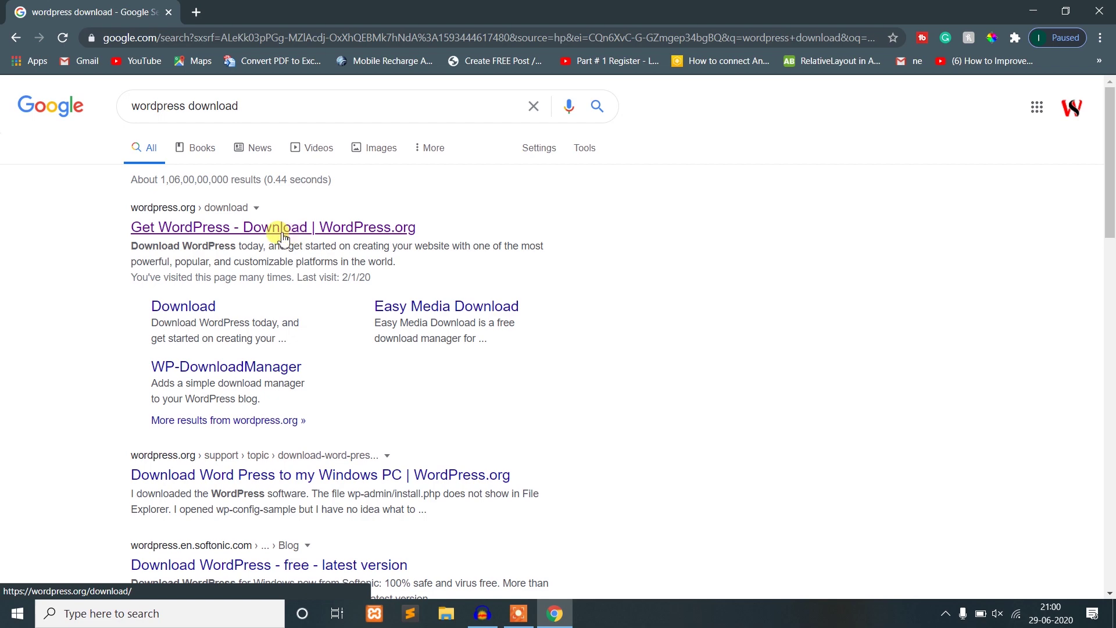
- Download the WordPress 5.4.2 zip from WordPress.org and show all browser downloads
click(395, 239)
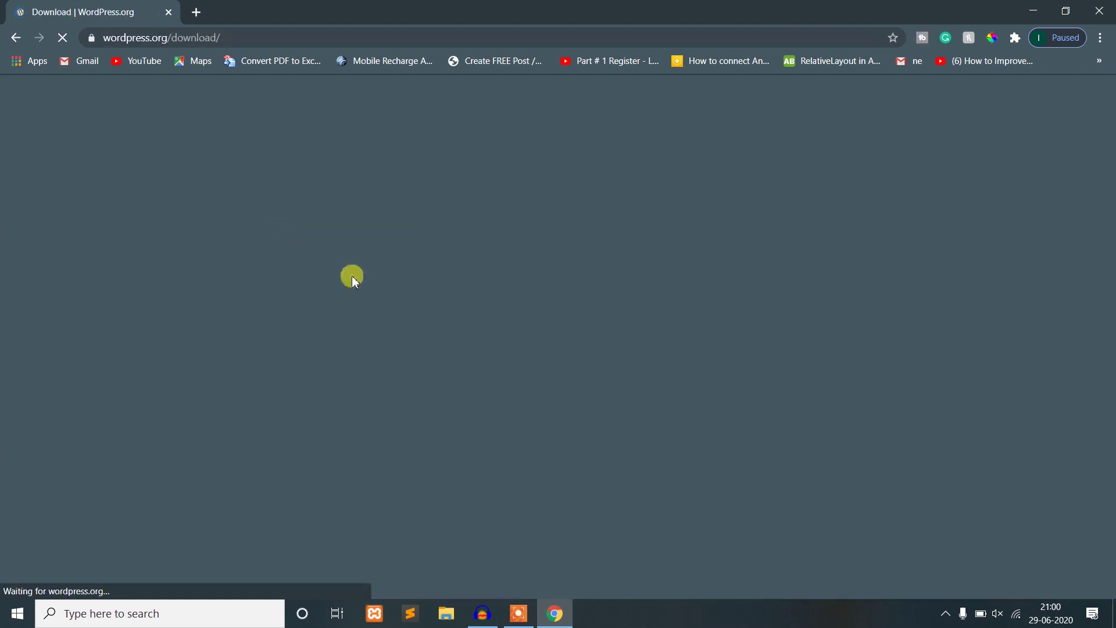
scroll(718, 358, down, 10)
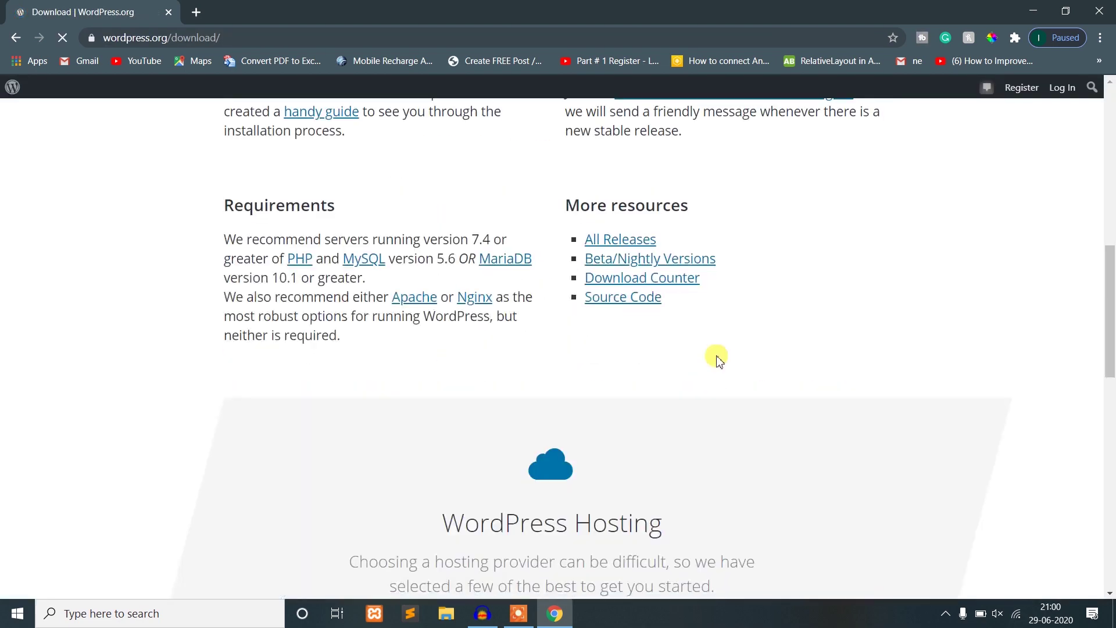
scroll(718, 359, up, 10)
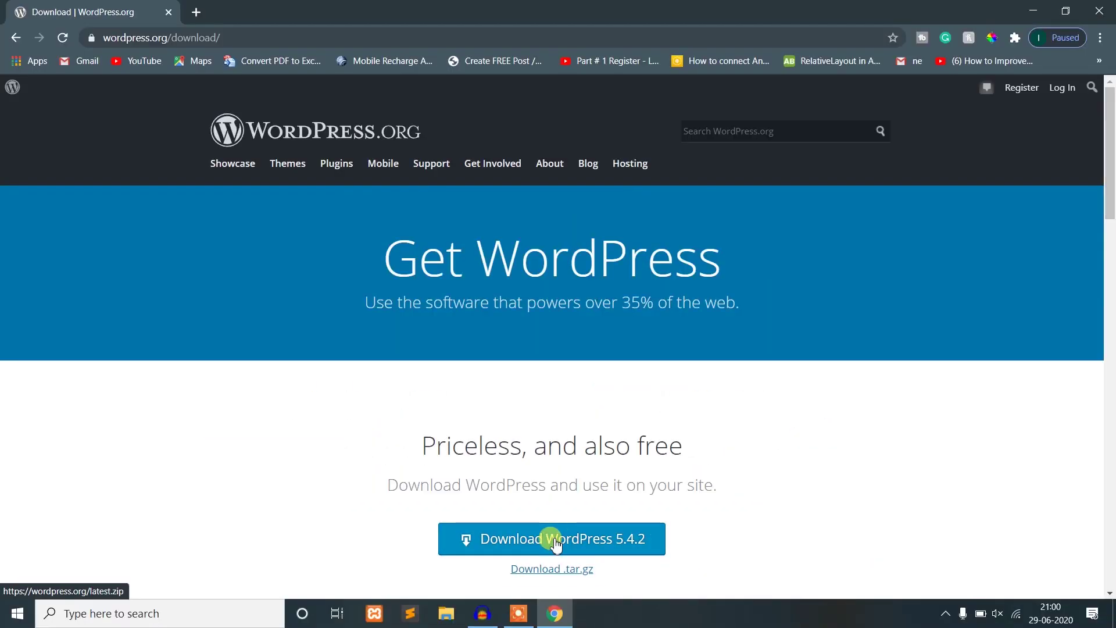
click(543, 546)
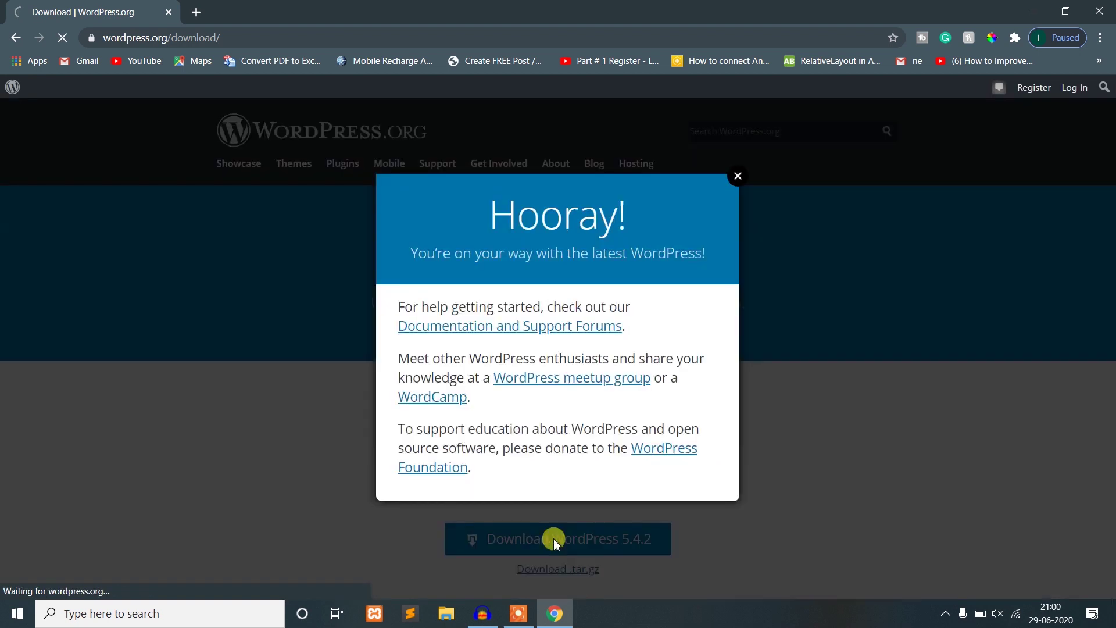
click(737, 175)
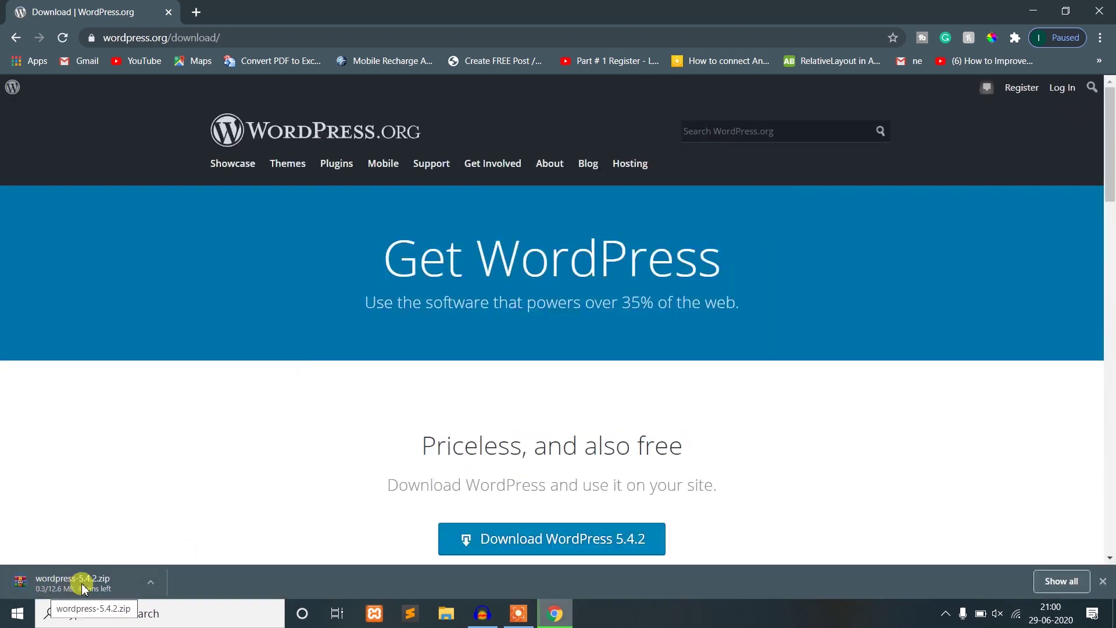
click(1072, 583)
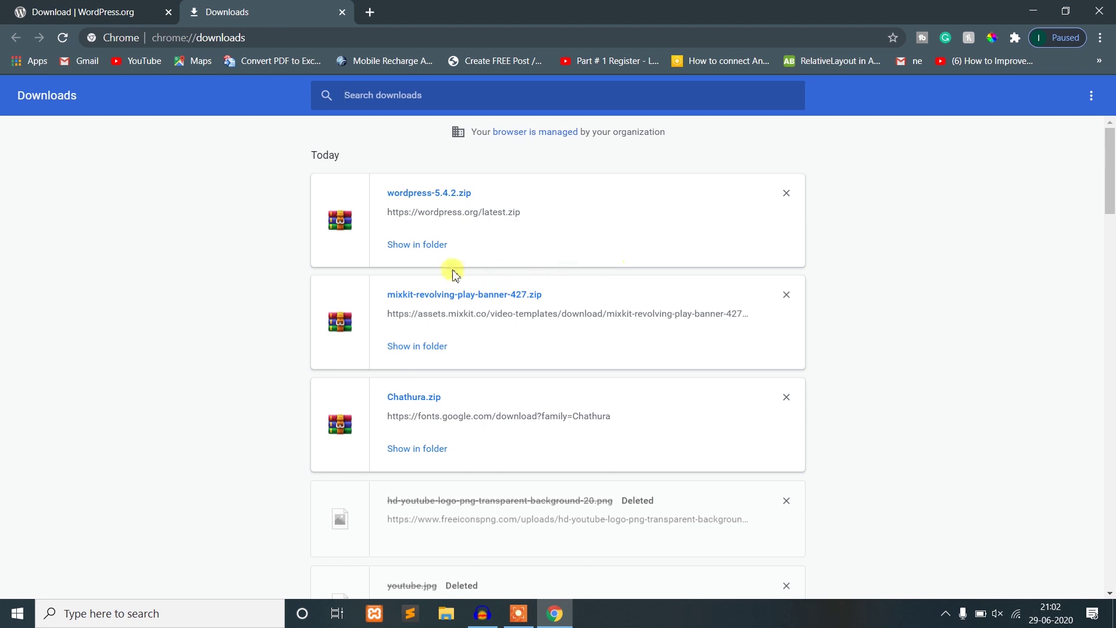
- Copy wordpress-5.4.2.zip from the Downloads folder and minimize File Explorer
click(420, 251)
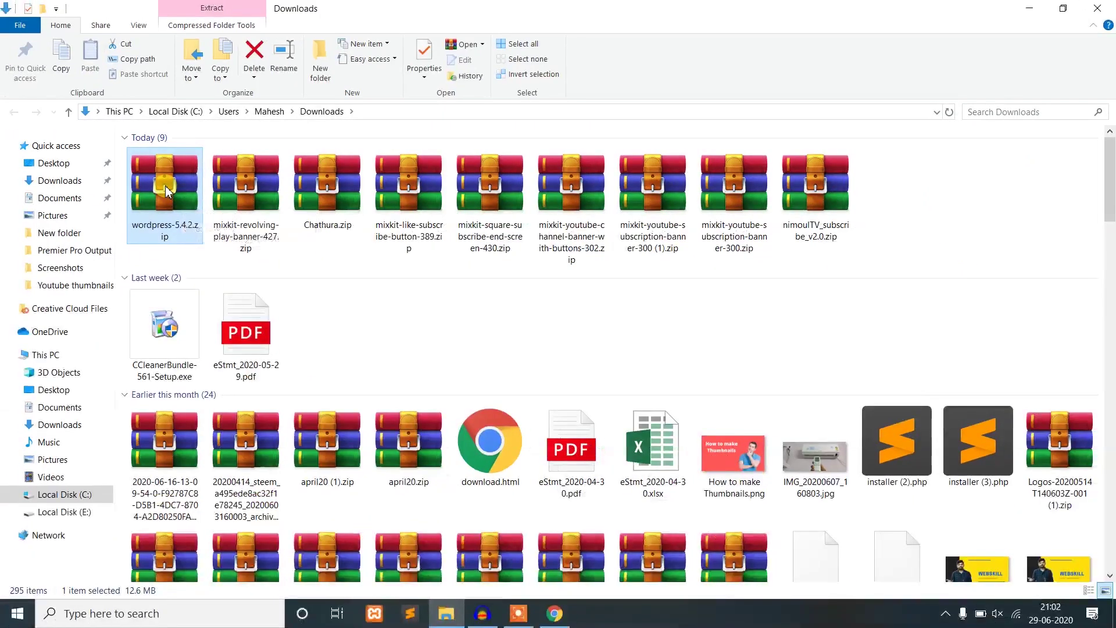
right_click(166, 190)
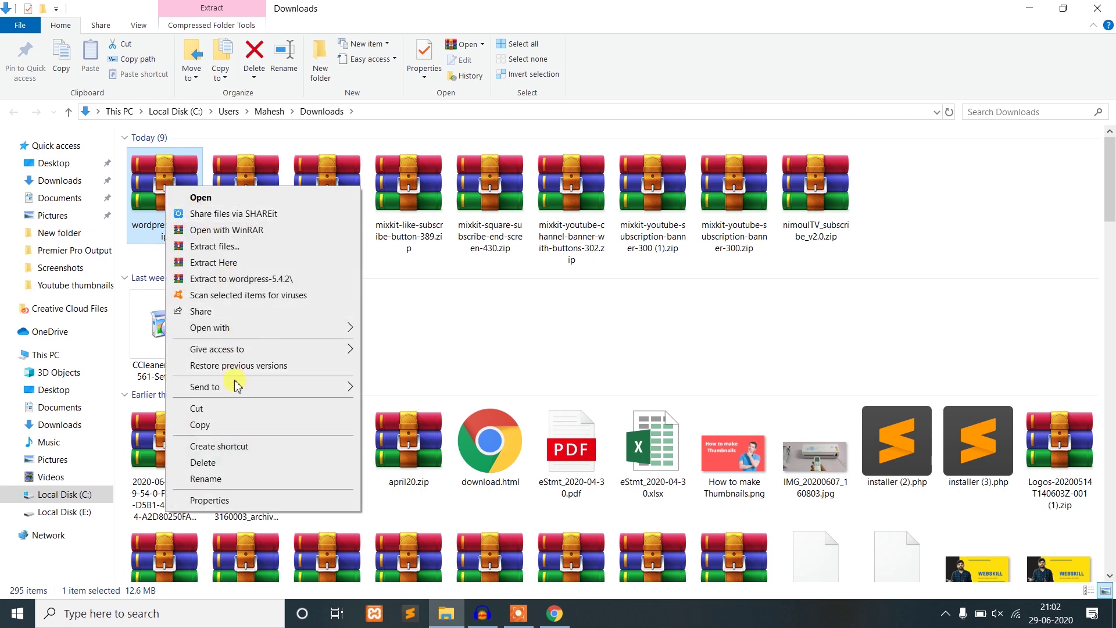
click(232, 427)
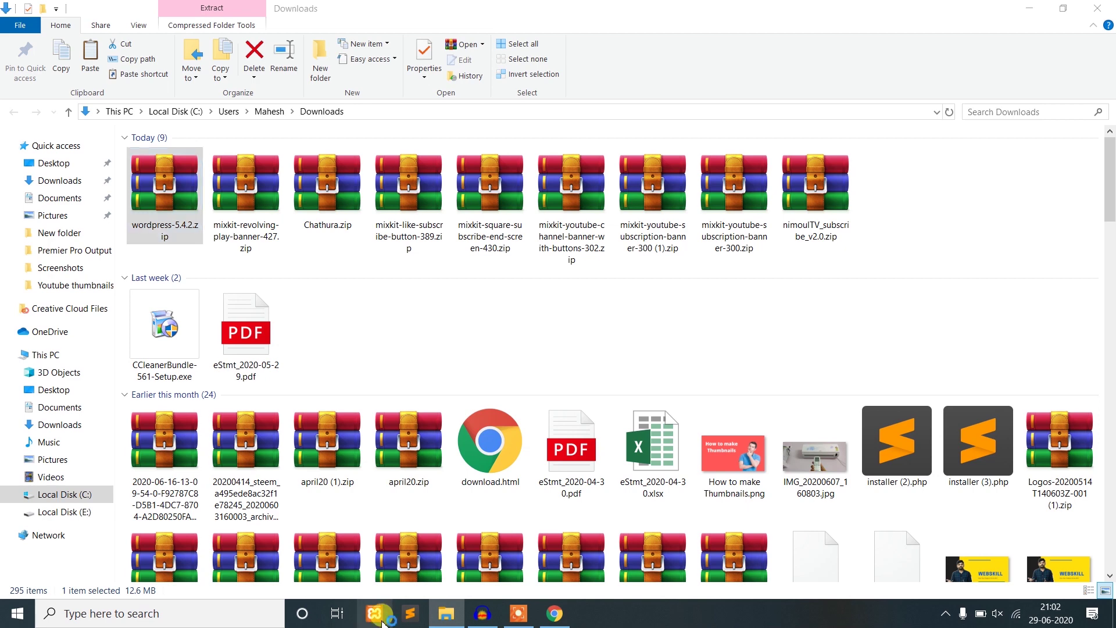
click(1031, 9)
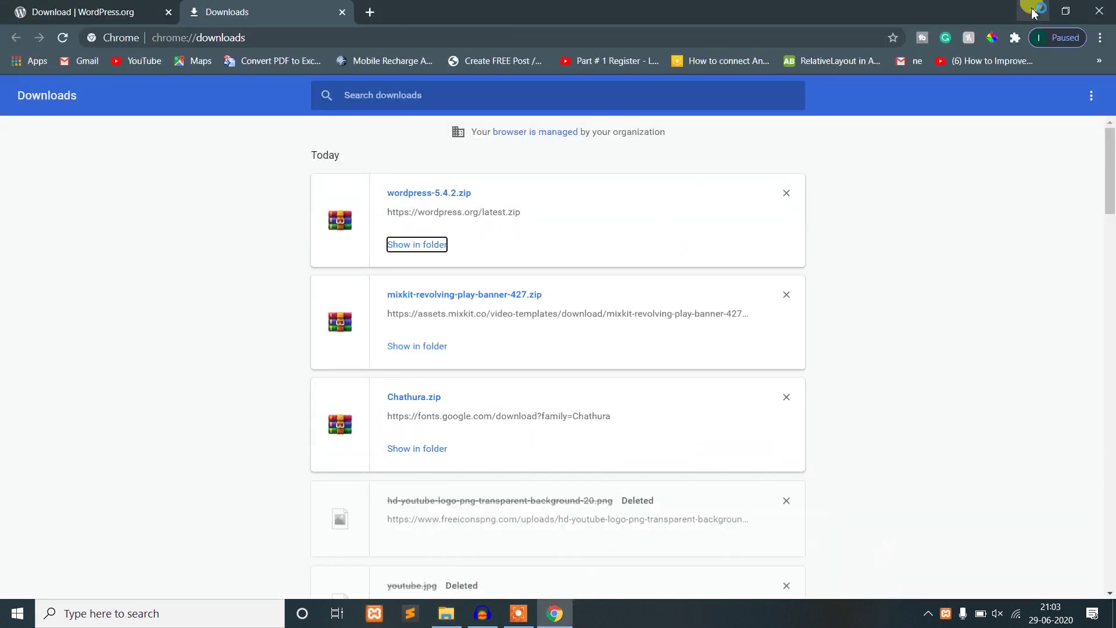
- Minimize Chrome and Audacity, refresh the desktop, and center the XAMPP Control Panel
click(1030, 10)
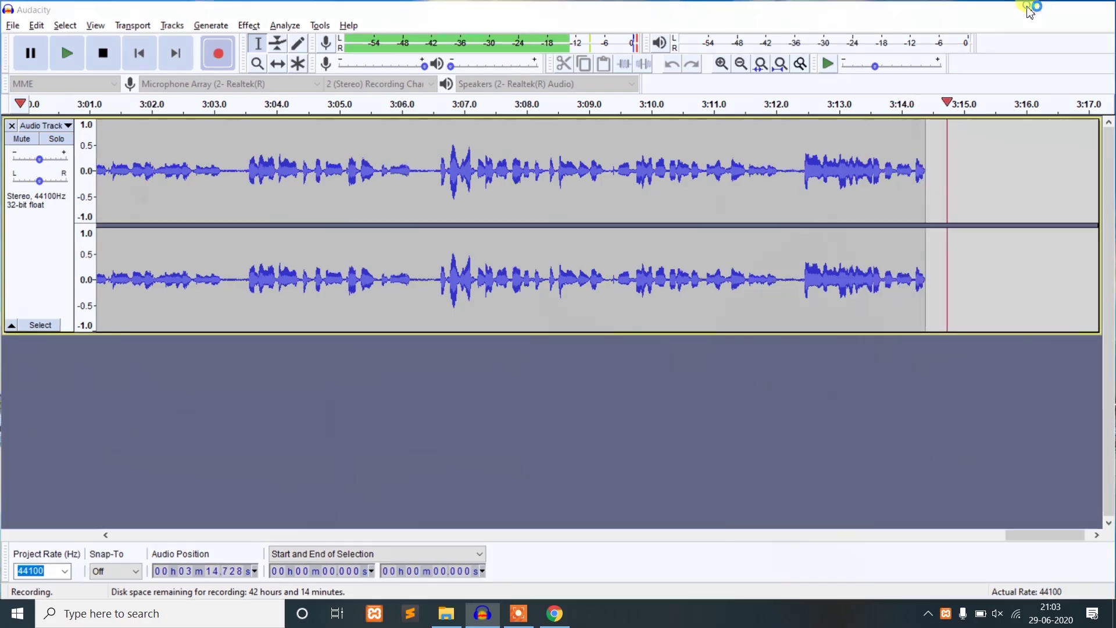
click(1029, 8)
right_click(762, 147)
click(792, 182)
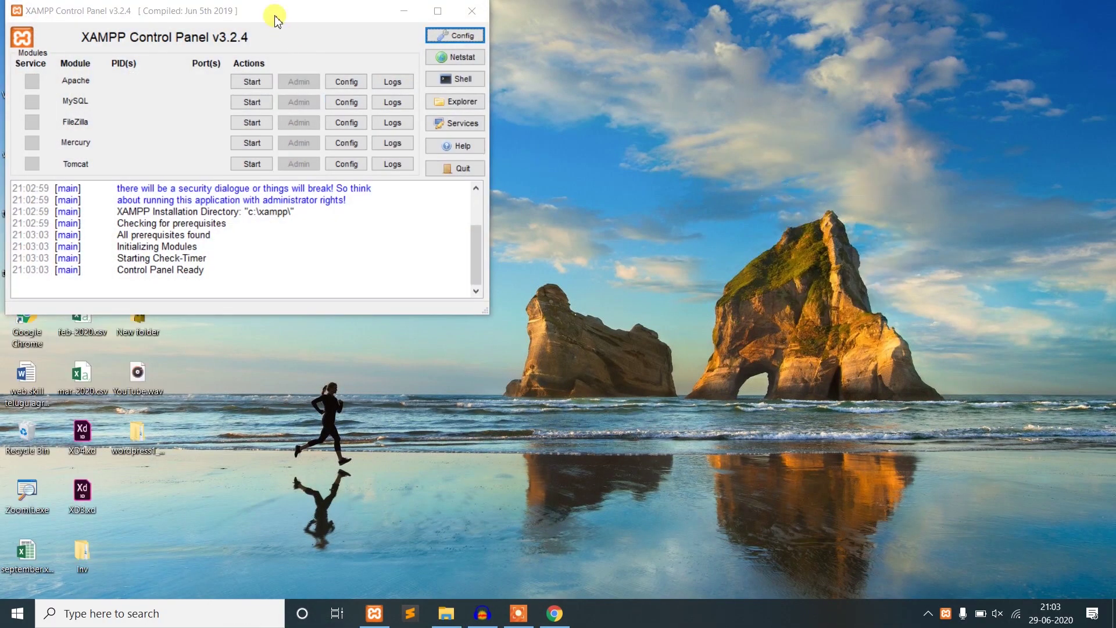
drag(274, 10, 382, 47)
drag(472, 72, 548, 92)
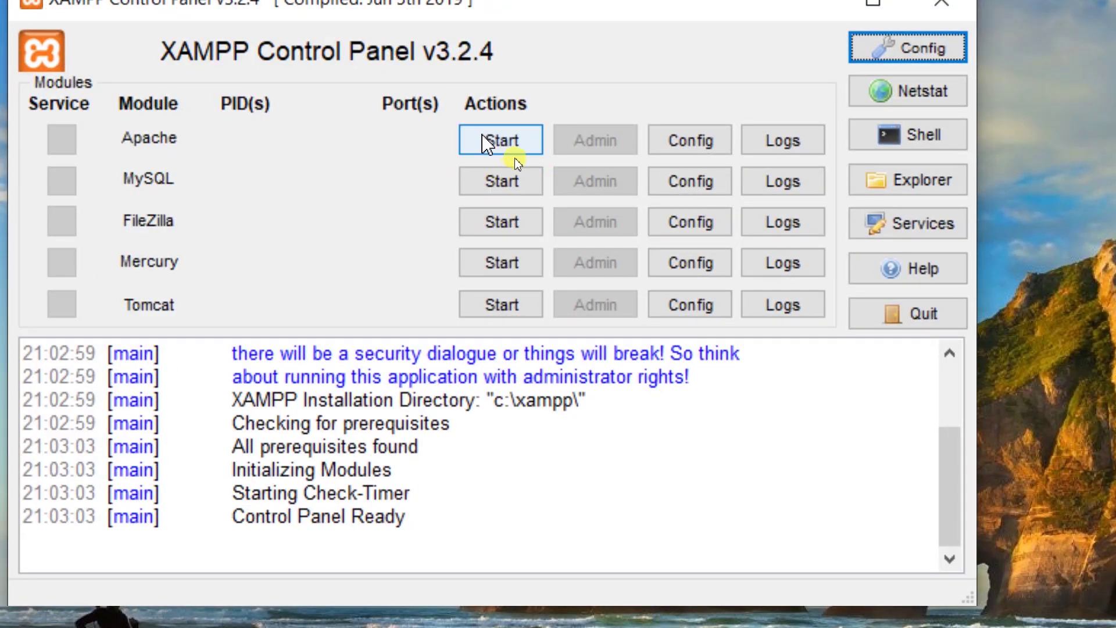
- Start the Apache and MySQL modules, then minimize the XAMPP Control Panel
click(491, 140)
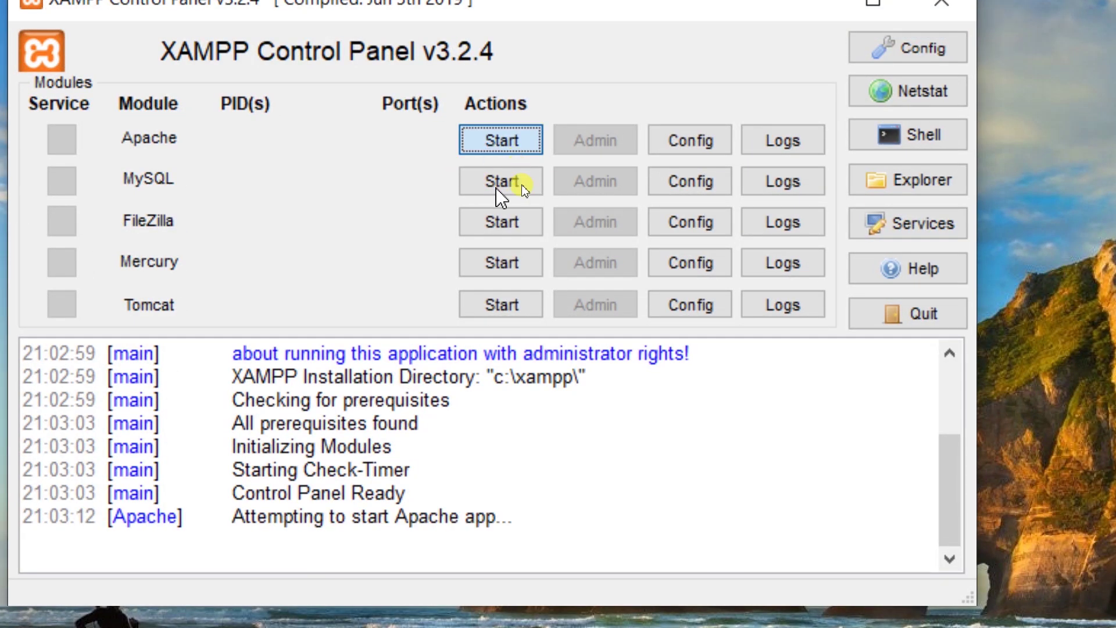
click(522, 187)
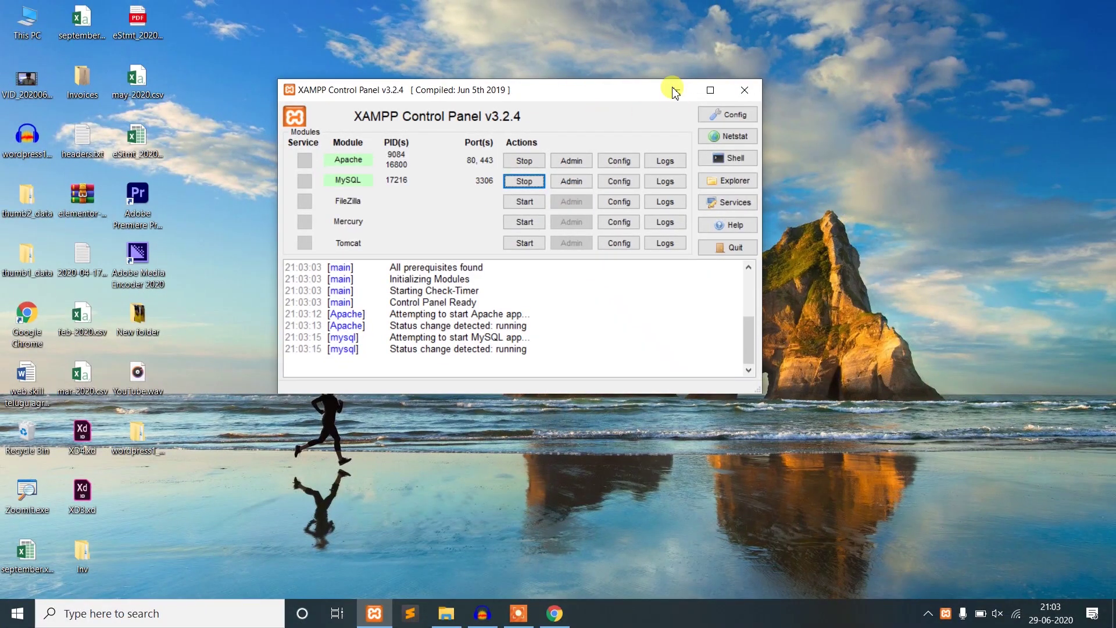
click(678, 91)
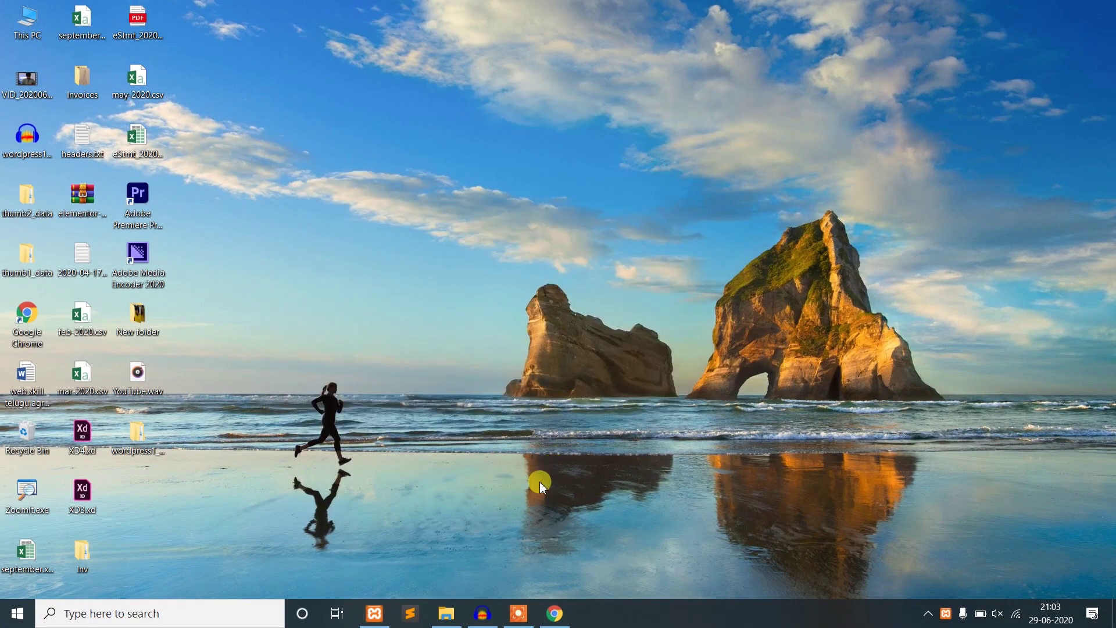
- Browse to C:\xampp\htdocs in File Explorer
click(465, 607)
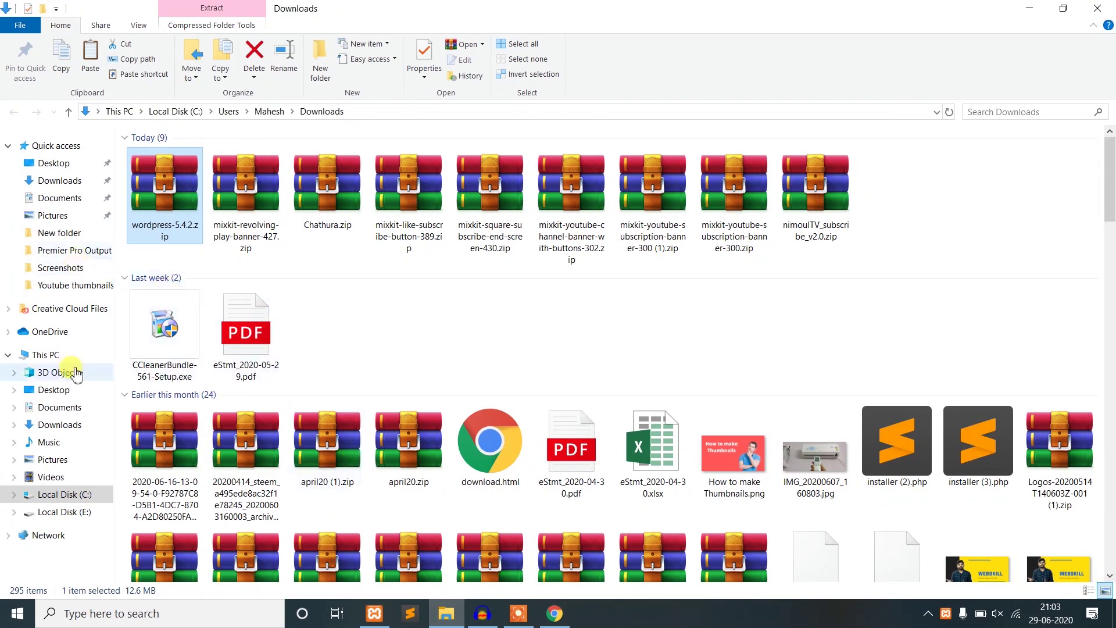
click(53, 360)
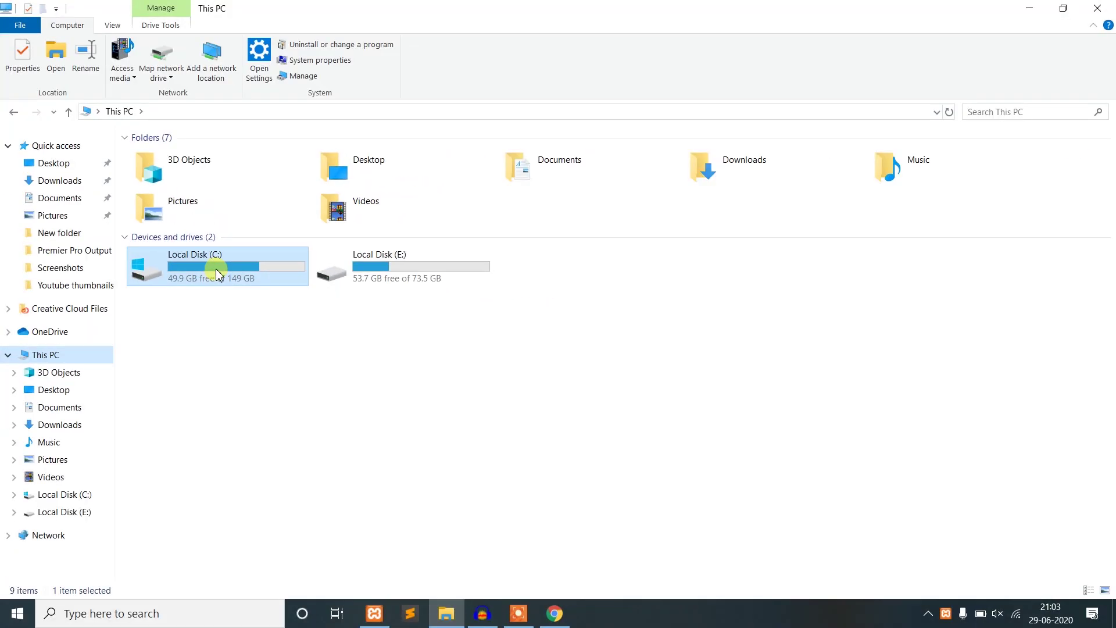
double_click(218, 275)
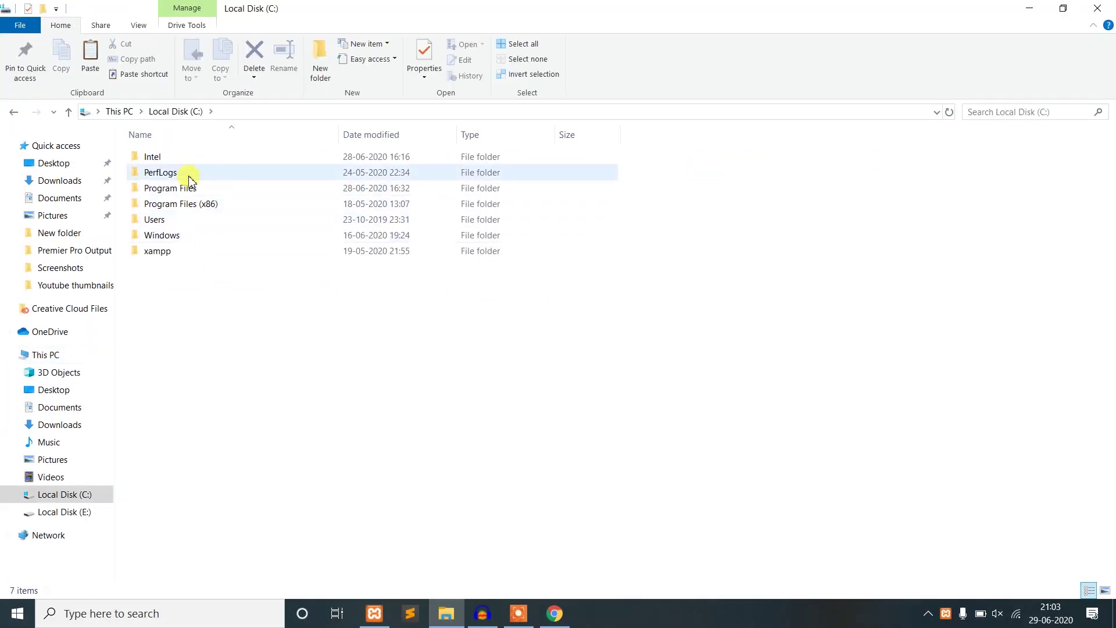
double_click(175, 256)
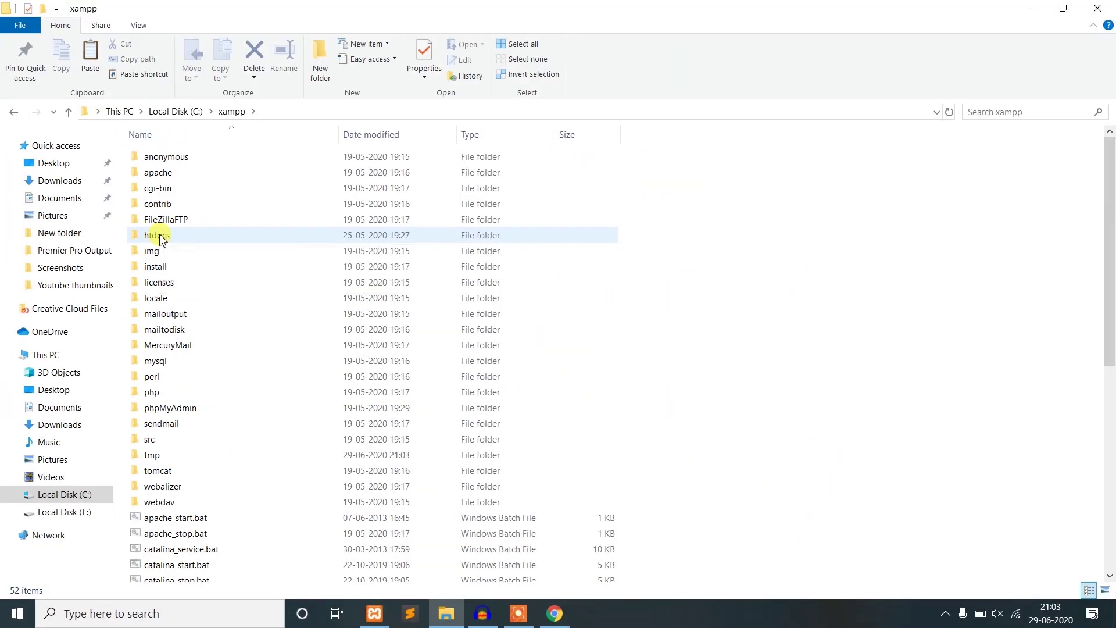
double_click(163, 235)
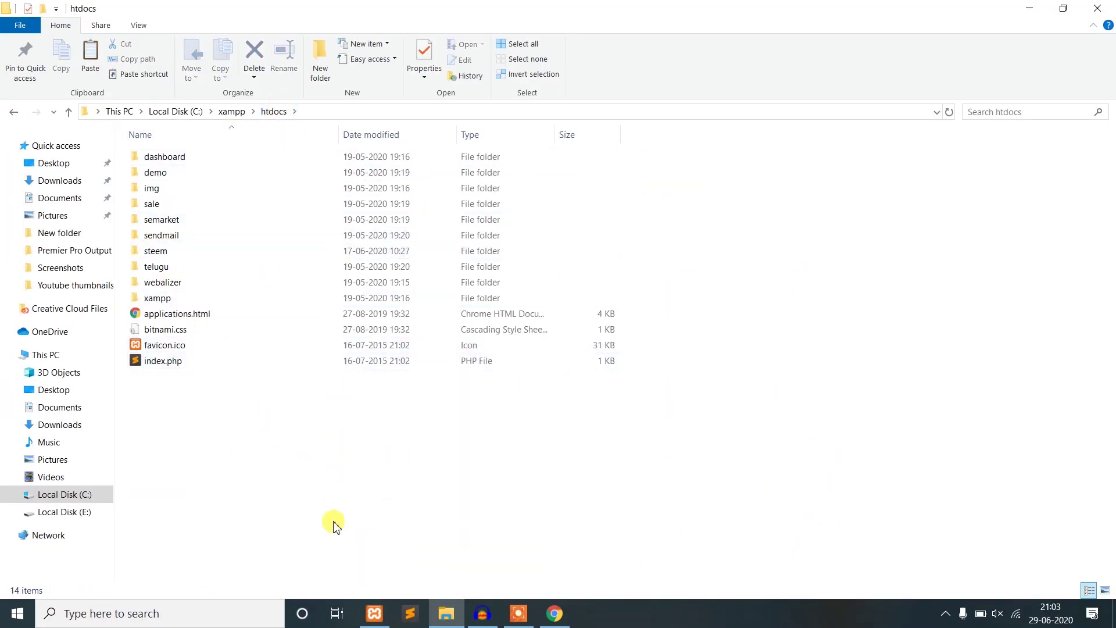
- Create a webskill folder in htdocs and paste wordpress-5.4.2.zip into it
right_click(343, 490)
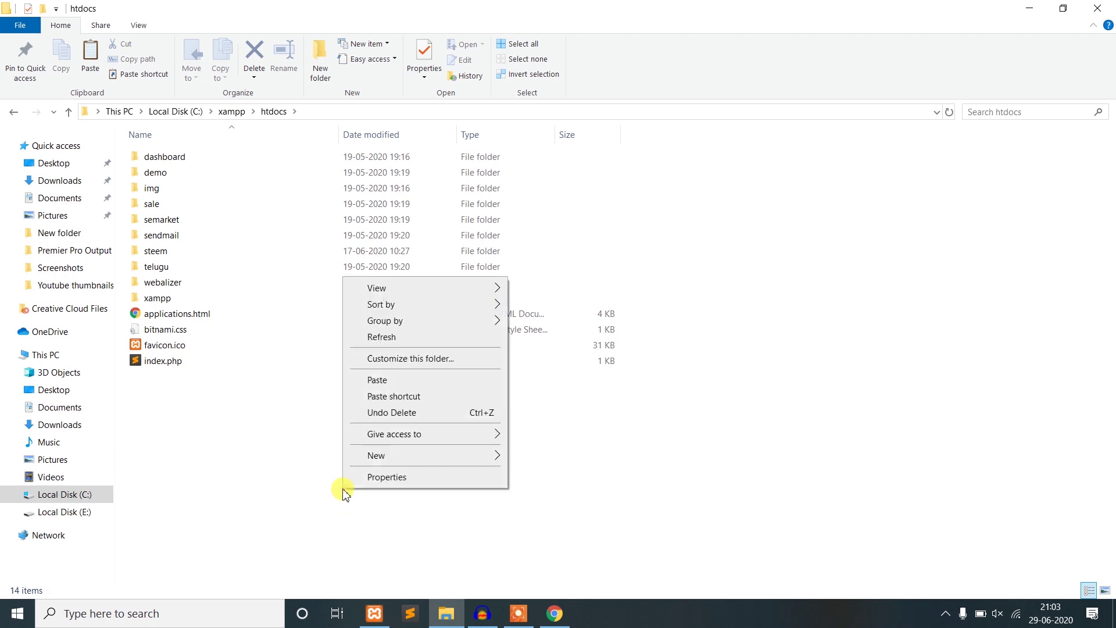
mouse_move(403, 455)
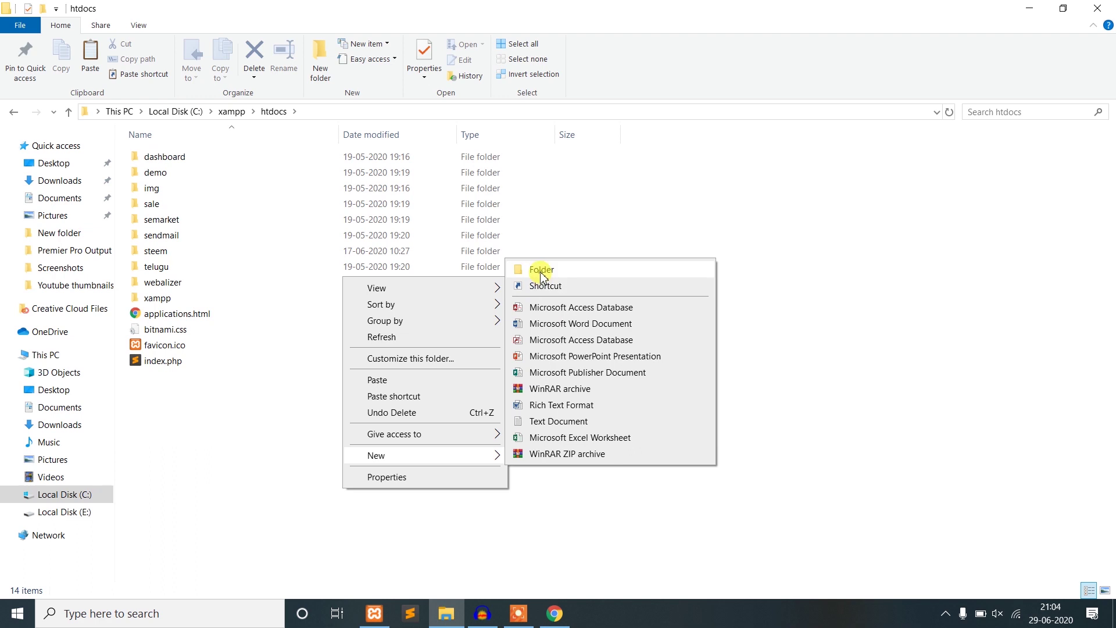
click(541, 272)
text(we)
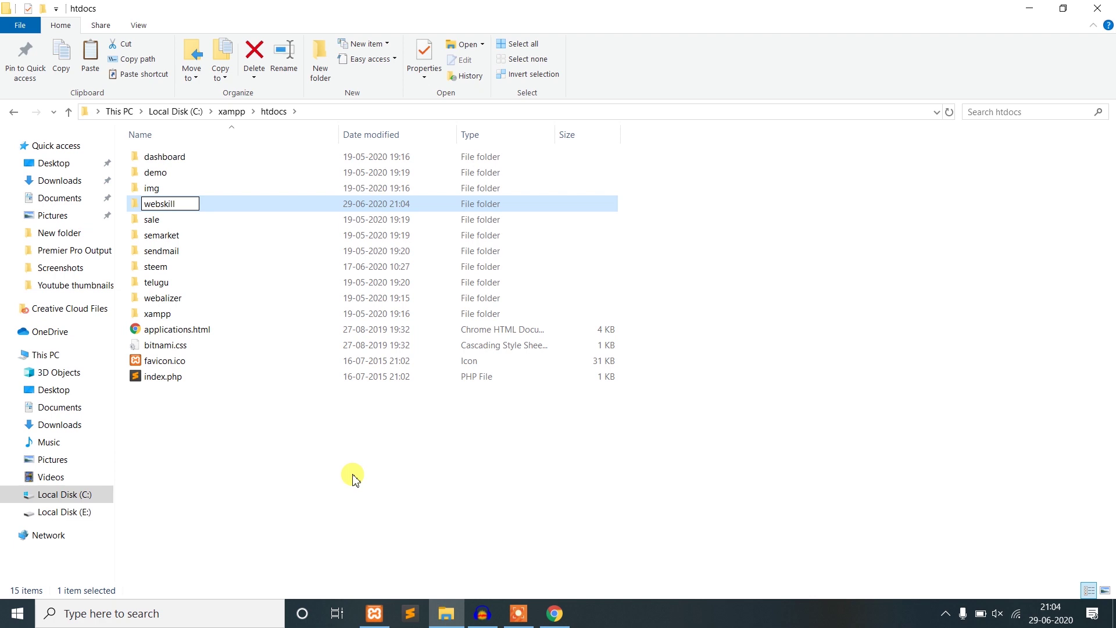
text(bskill)
key(Return)
key(Return)
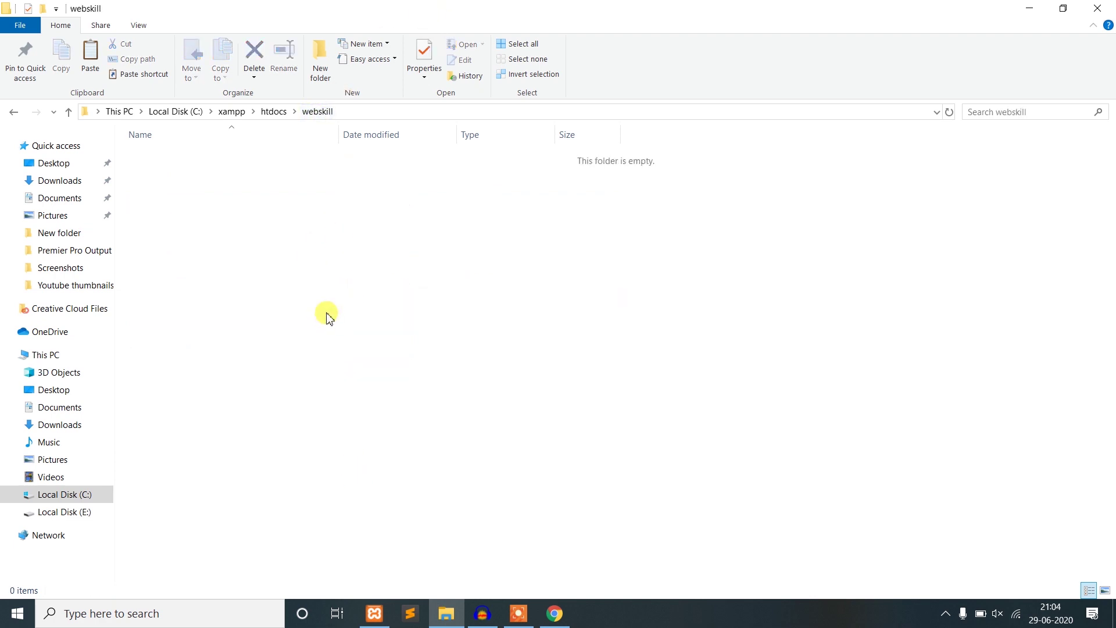
right_click(305, 265)
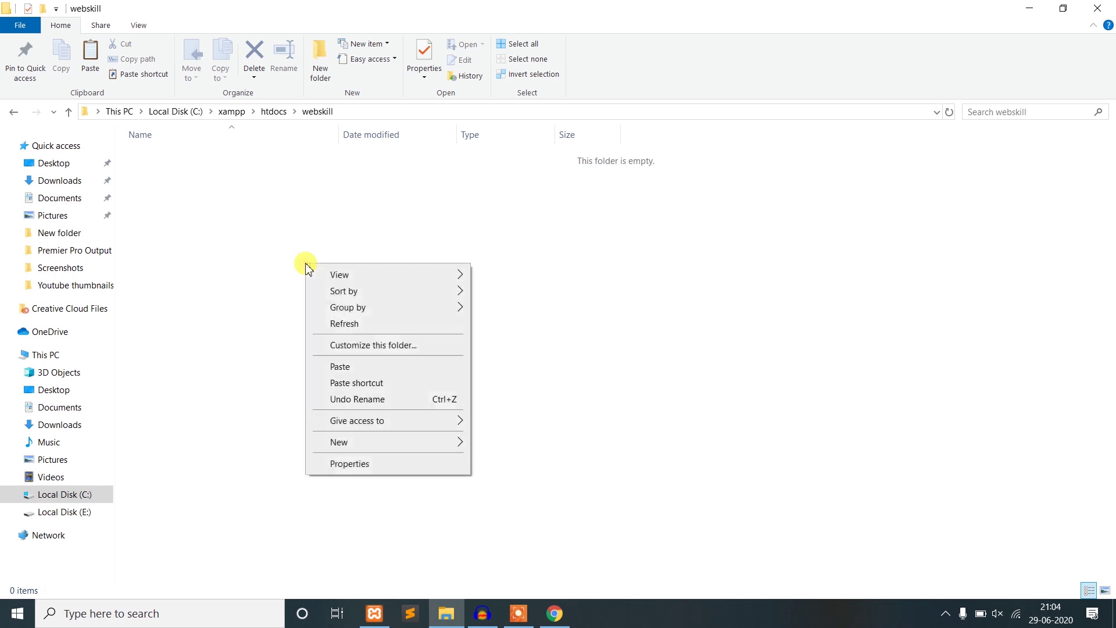
click(340, 366)
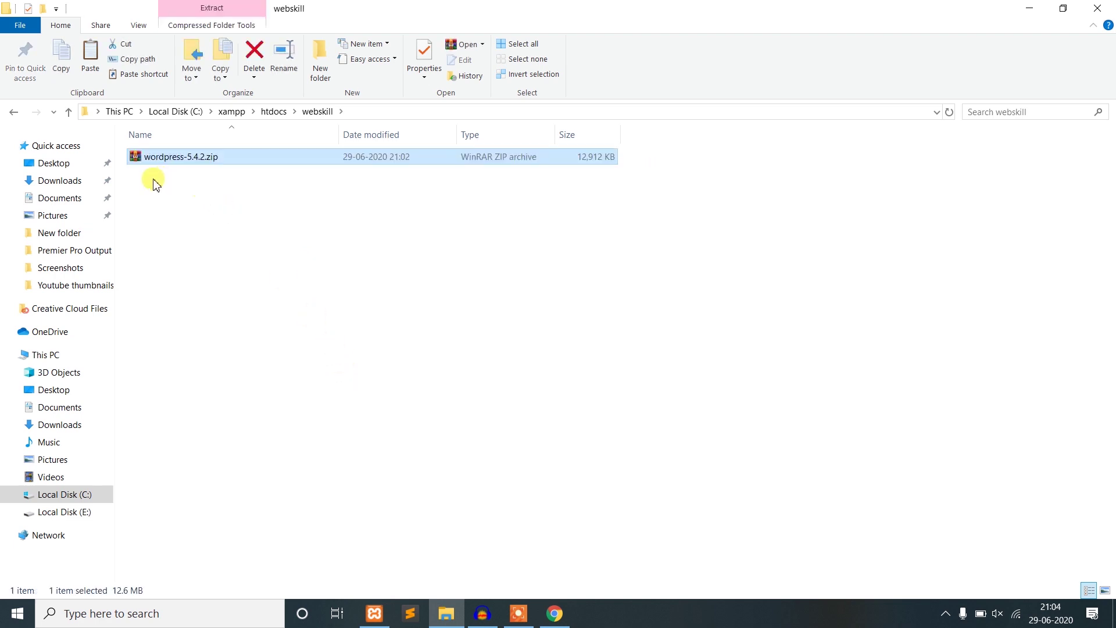
- Extract all contents of the zip's wordpress folder into C:\xampp\htdocs\webskill with WinRAR
double_click(186, 164)
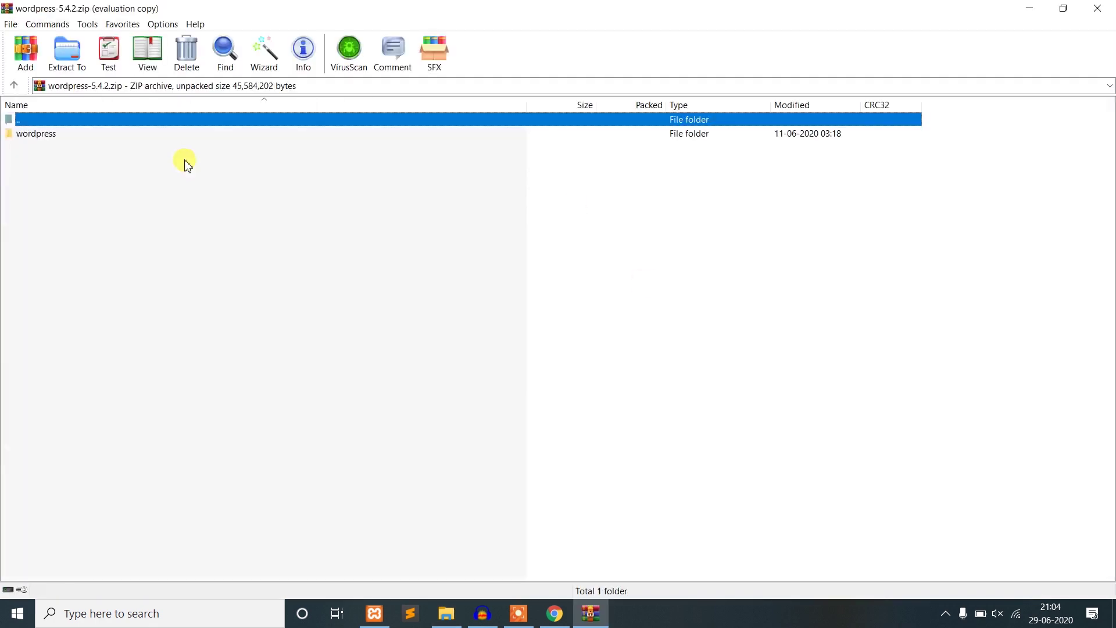
click(630, 307)
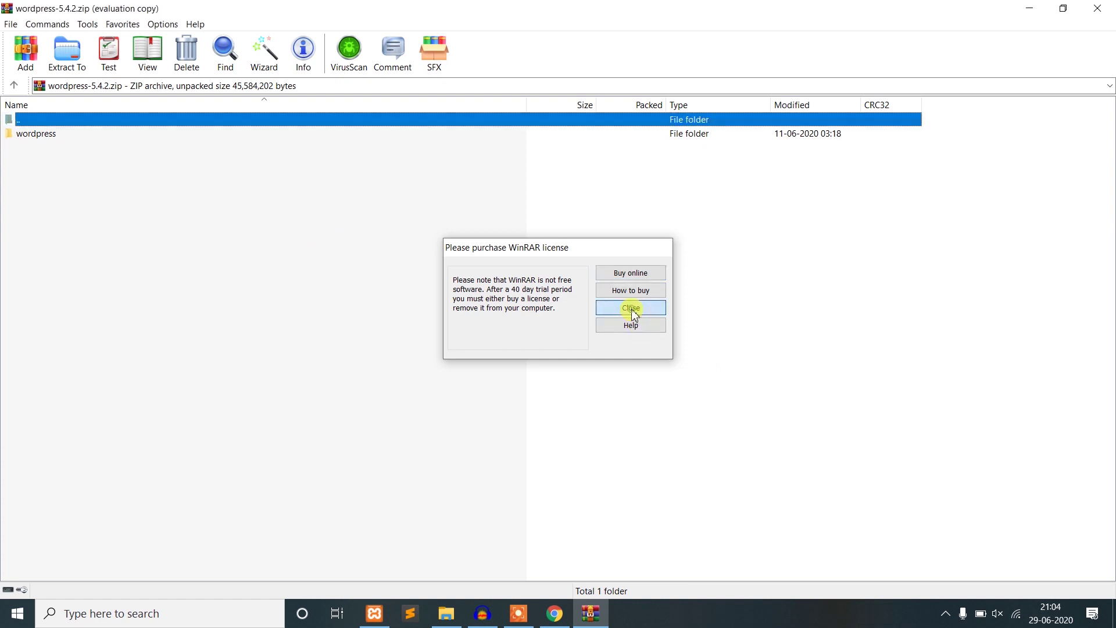
click(35, 137)
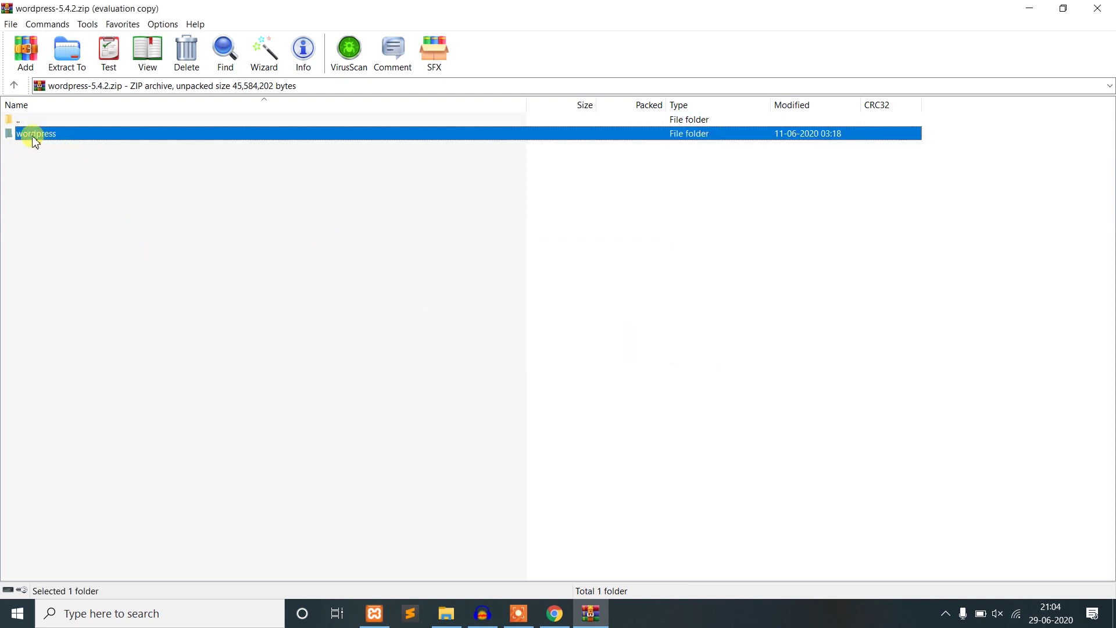
double_click(34, 138)
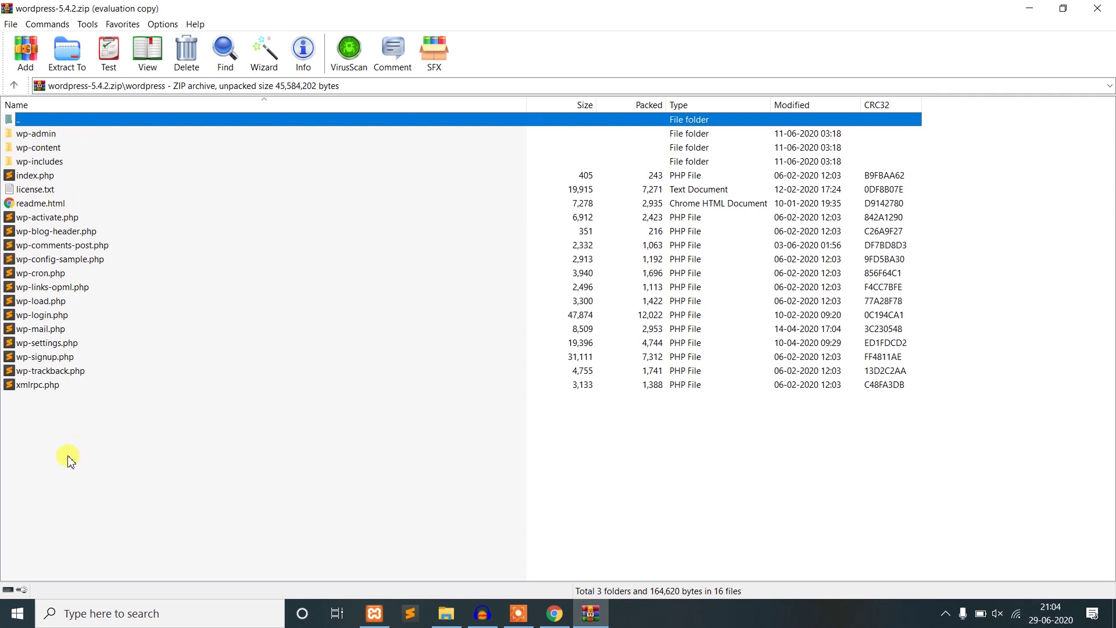
drag(70, 461, 52, 140)
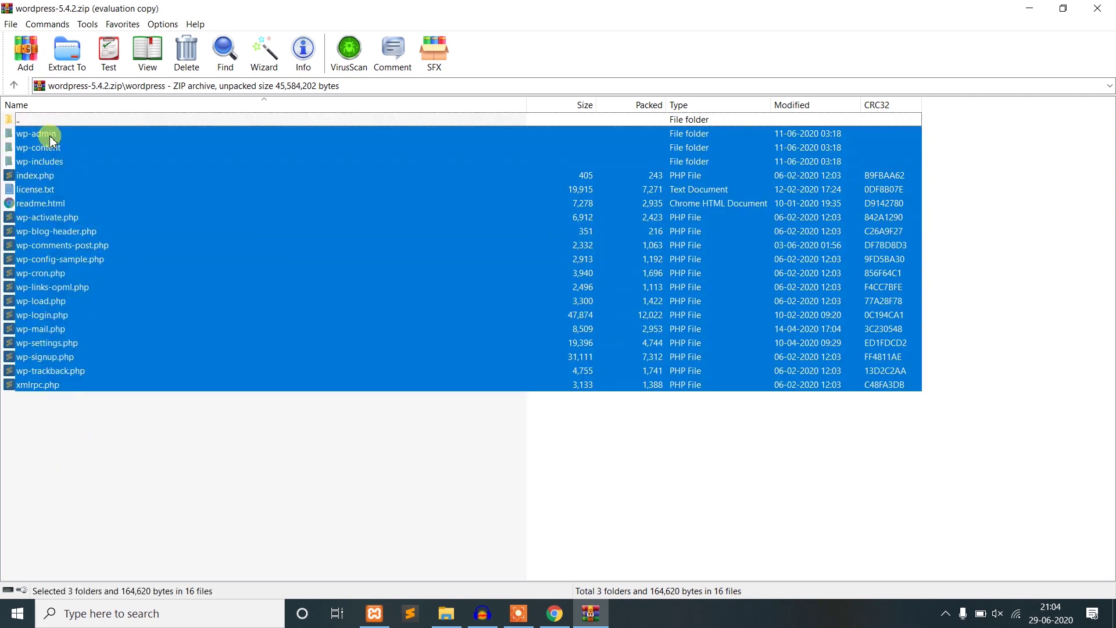
key(alt+w)
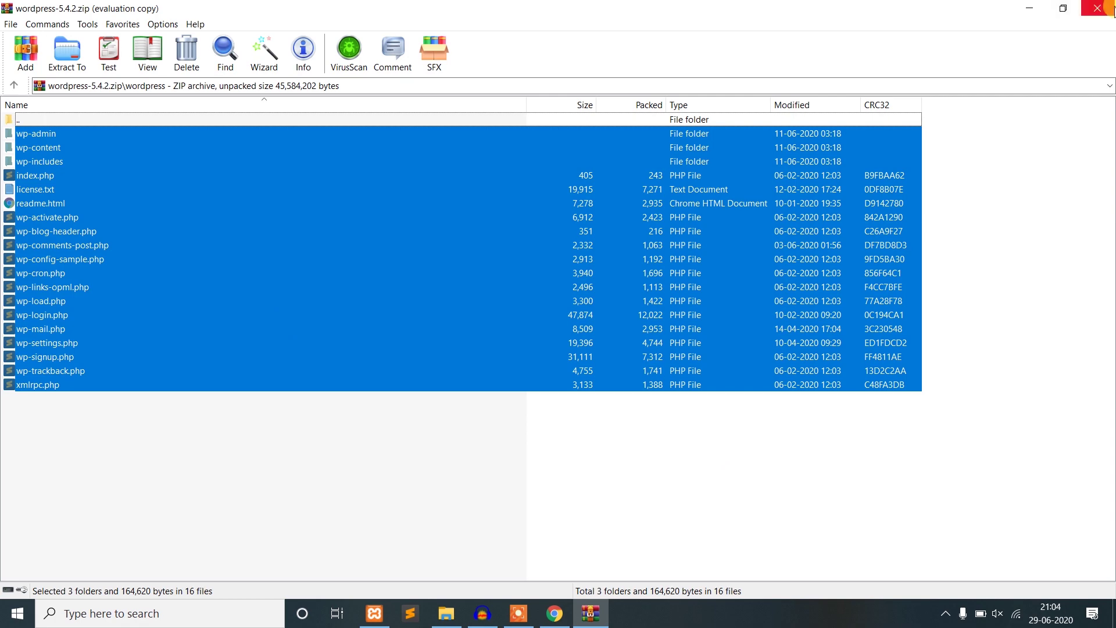
click(1039, 16)
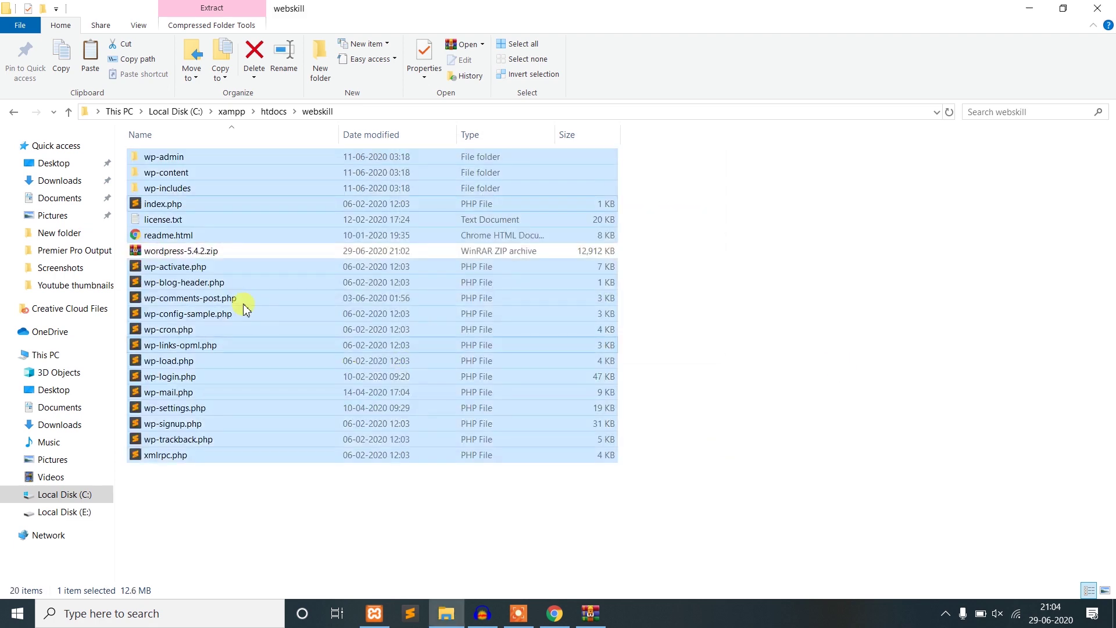
- Permanently delete wordpress-5.4.2.zip from the webskill folder
click(218, 252)
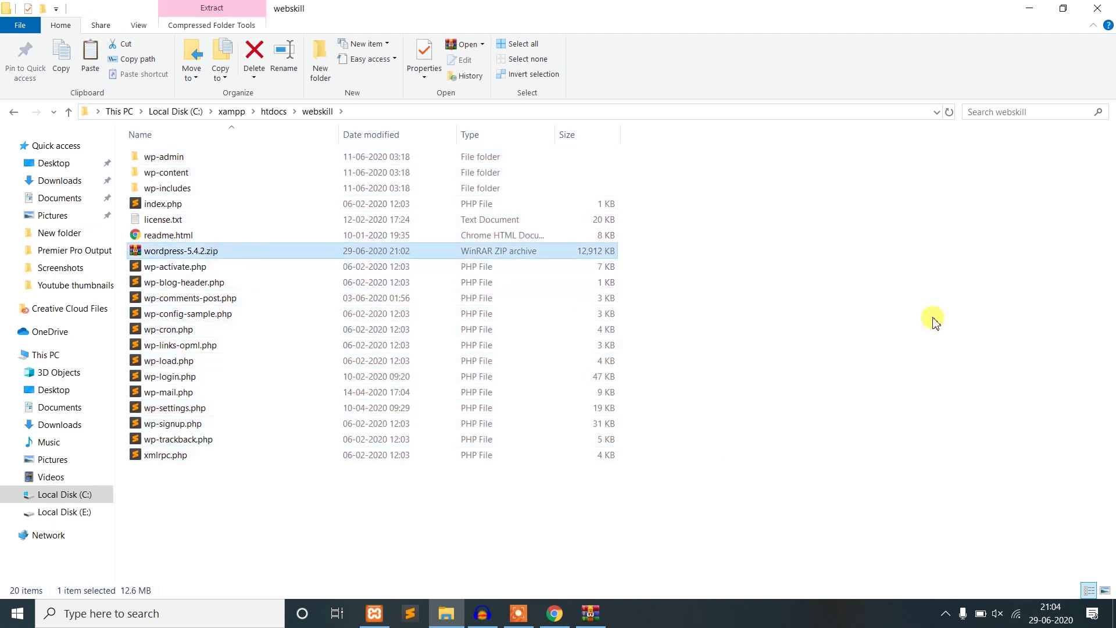
key(shift+Delete)
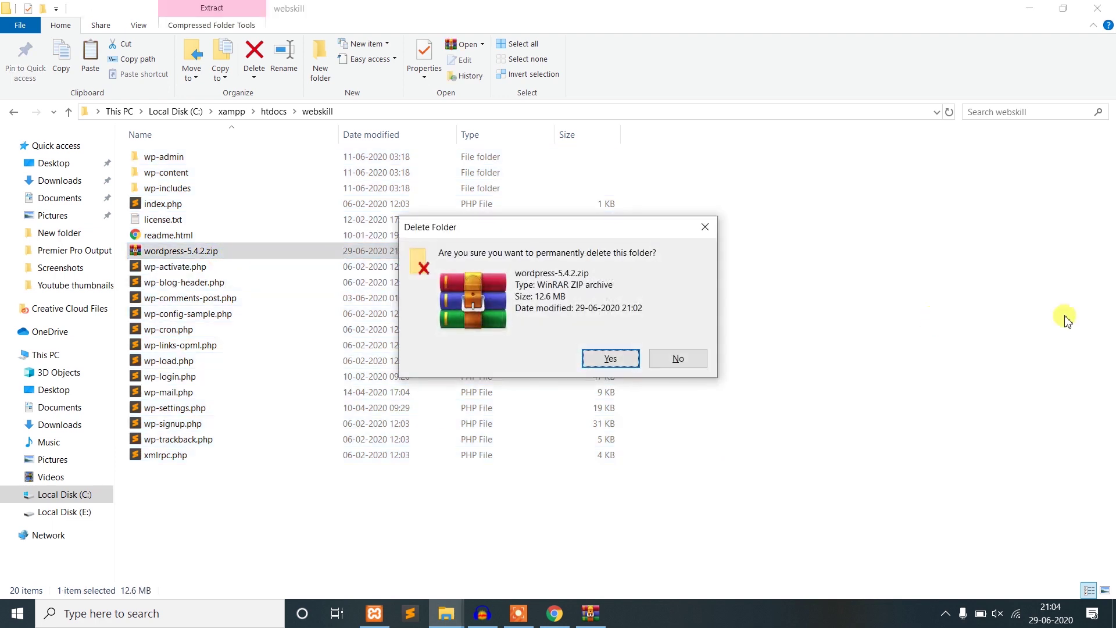
click(617, 362)
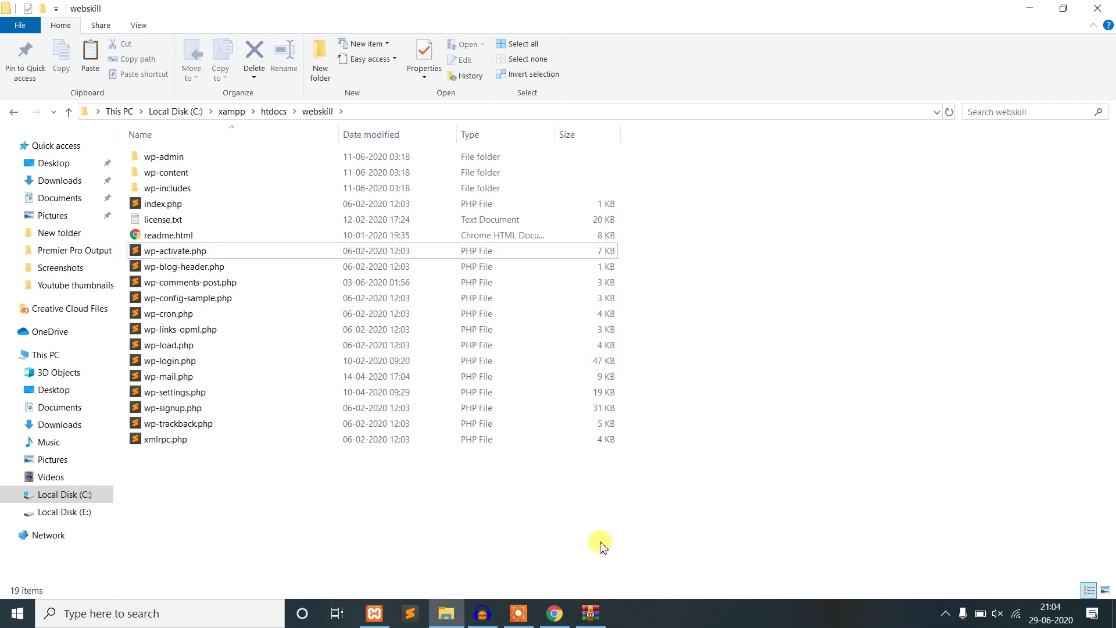
- Check the 19 extracted WordPress items, then return to Chrome's address bar
drag(455, 549, 194, 157)
click(491, 567)
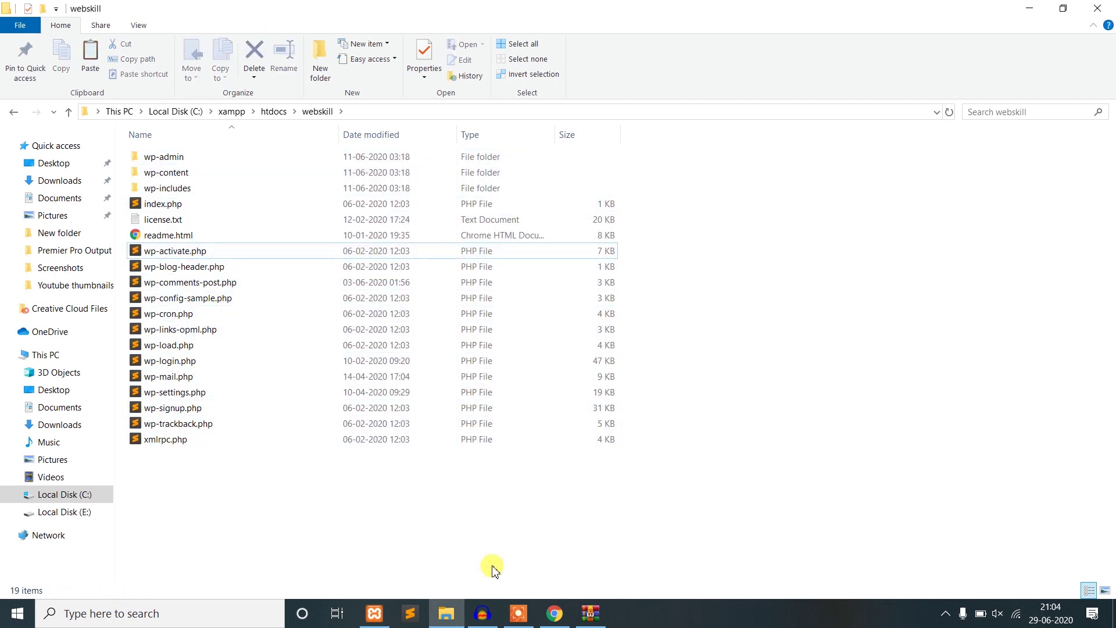
drag(368, 533, 169, 152)
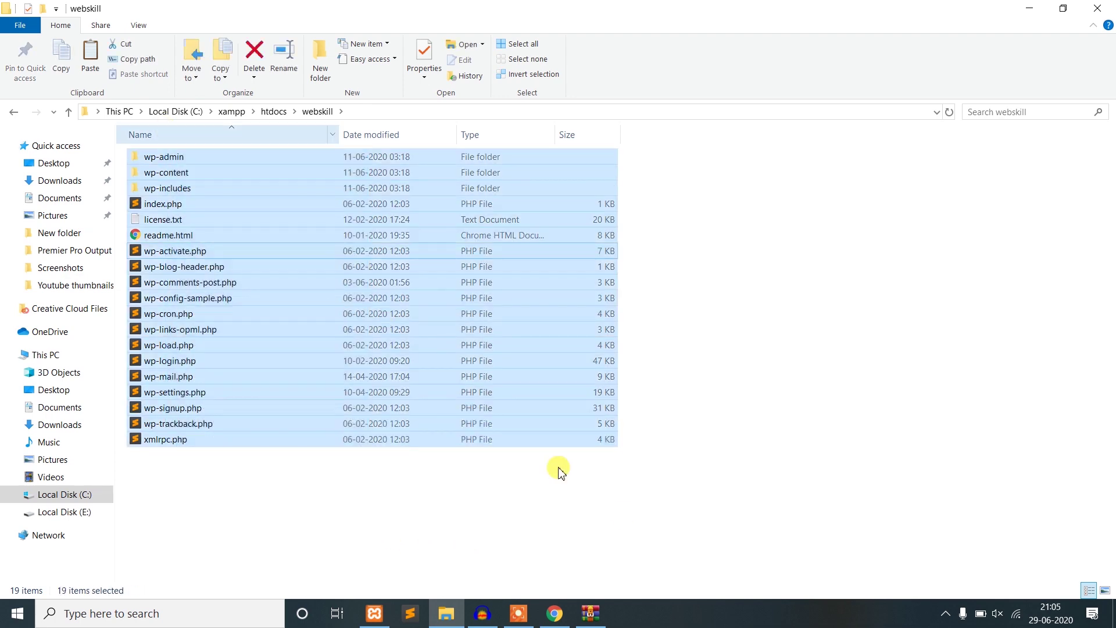
click(651, 526)
click(554, 613)
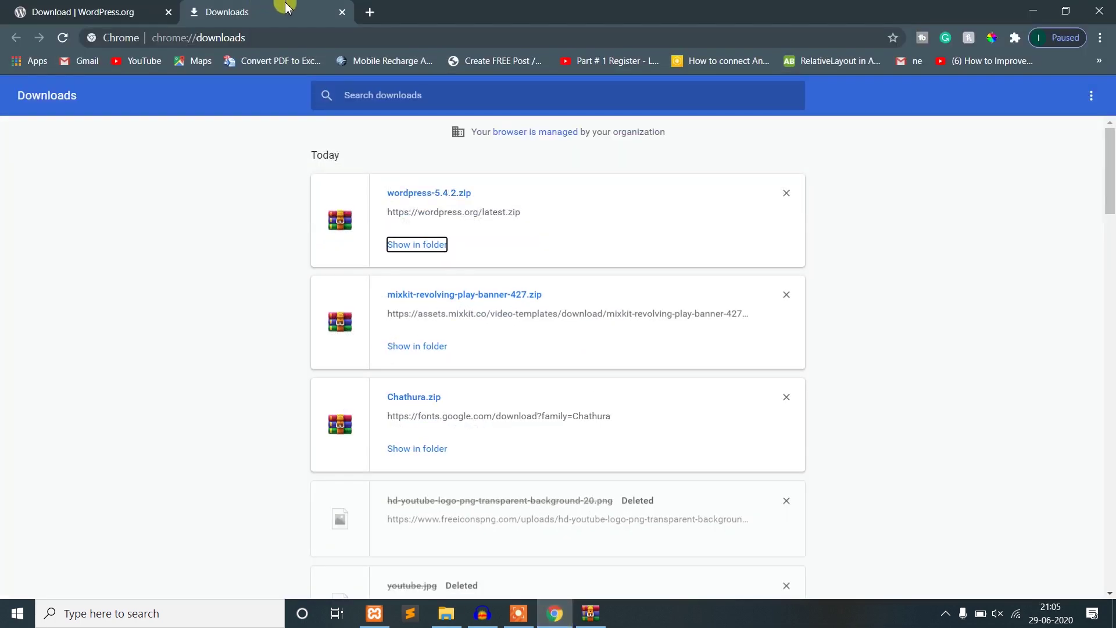
click(288, 35)
- Open localhost/phpmyadmin and create the webskill database with utf8mb4_general_ci collation
text(localhost/steem/)
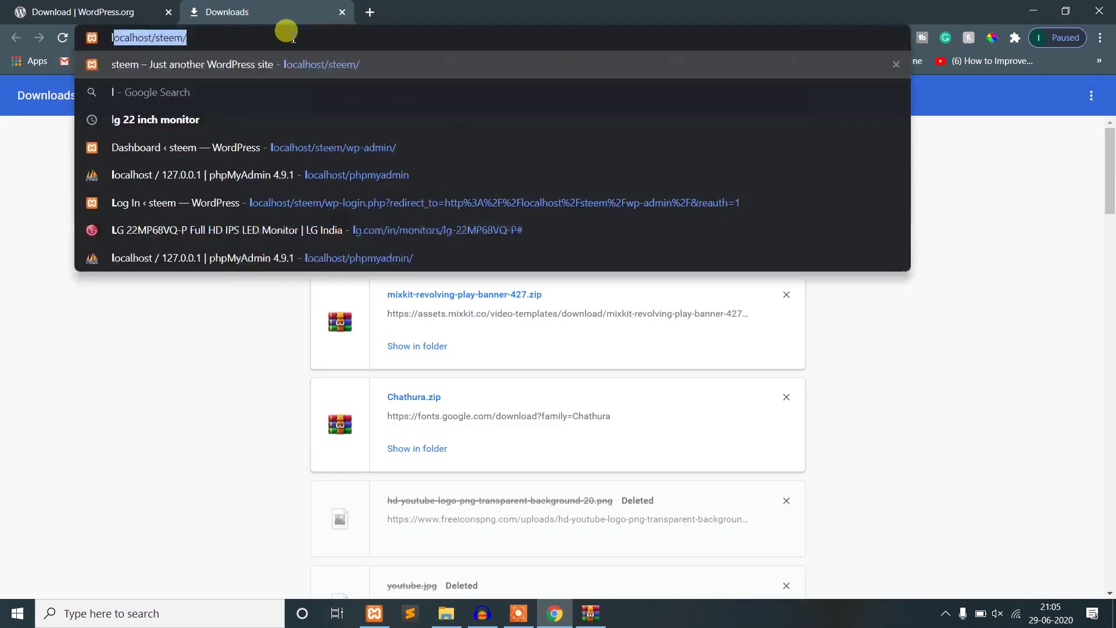
key(Down)
key(Down)
key(Down)
key(Down)
key(Down)
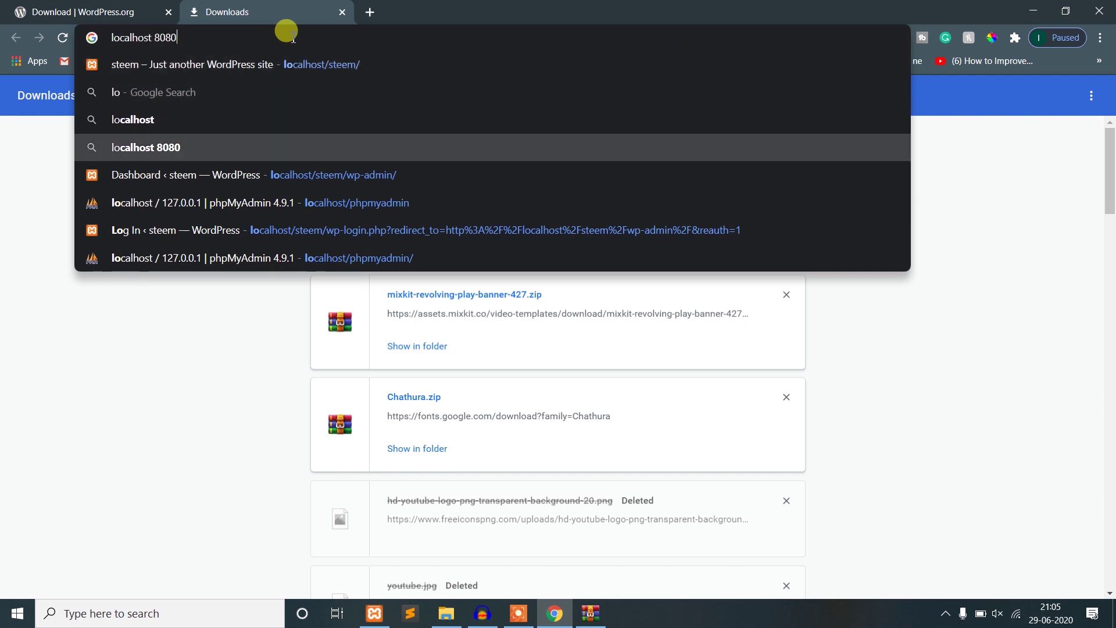
key(Return)
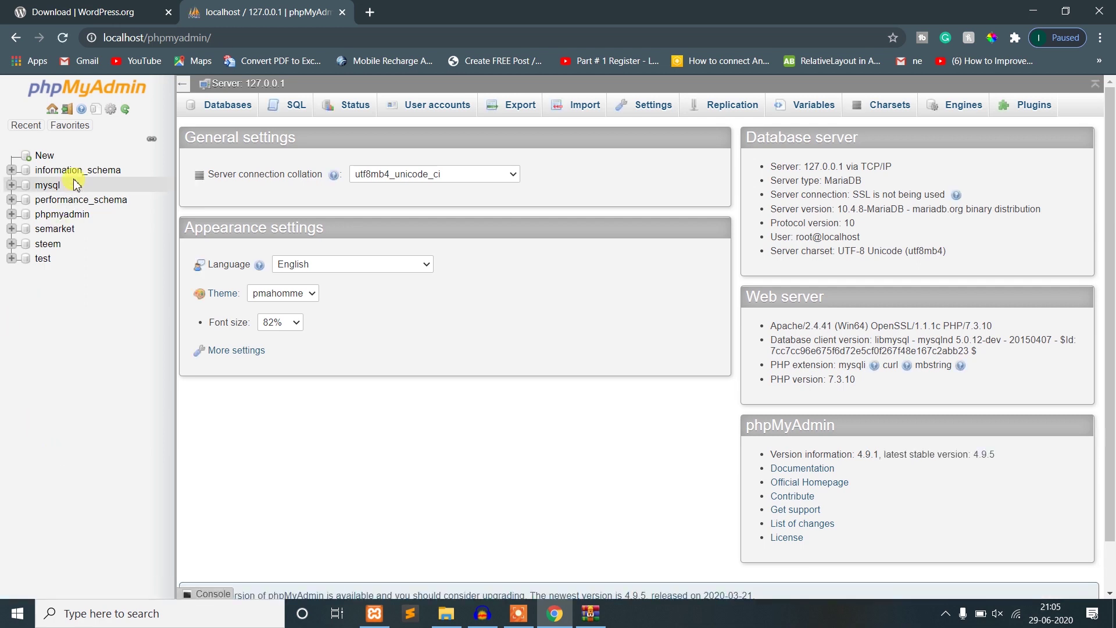
click(44, 155)
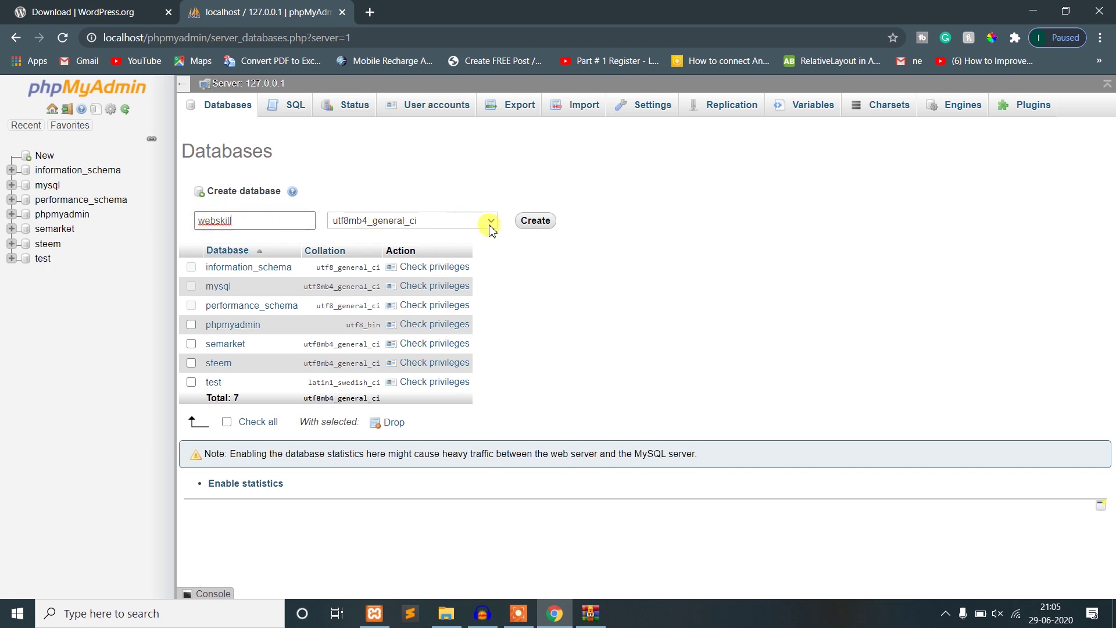
click(536, 221)
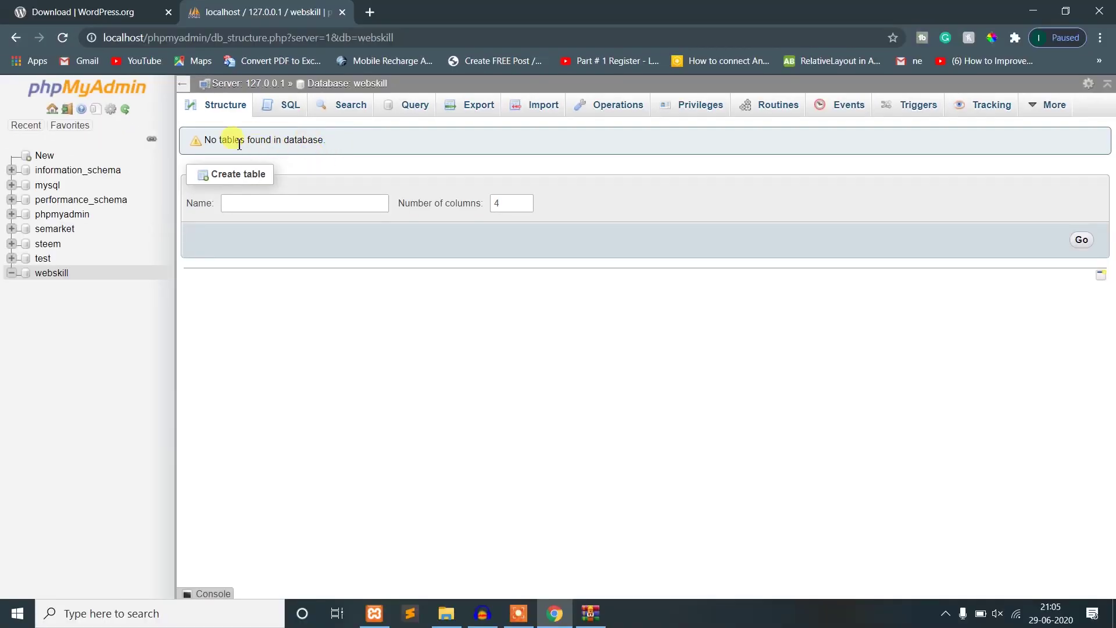
drag(208, 142, 338, 142)
click(362, 142)
- Close the WordPress.org tab and load localhost/webskill in a new tab
click(167, 14)
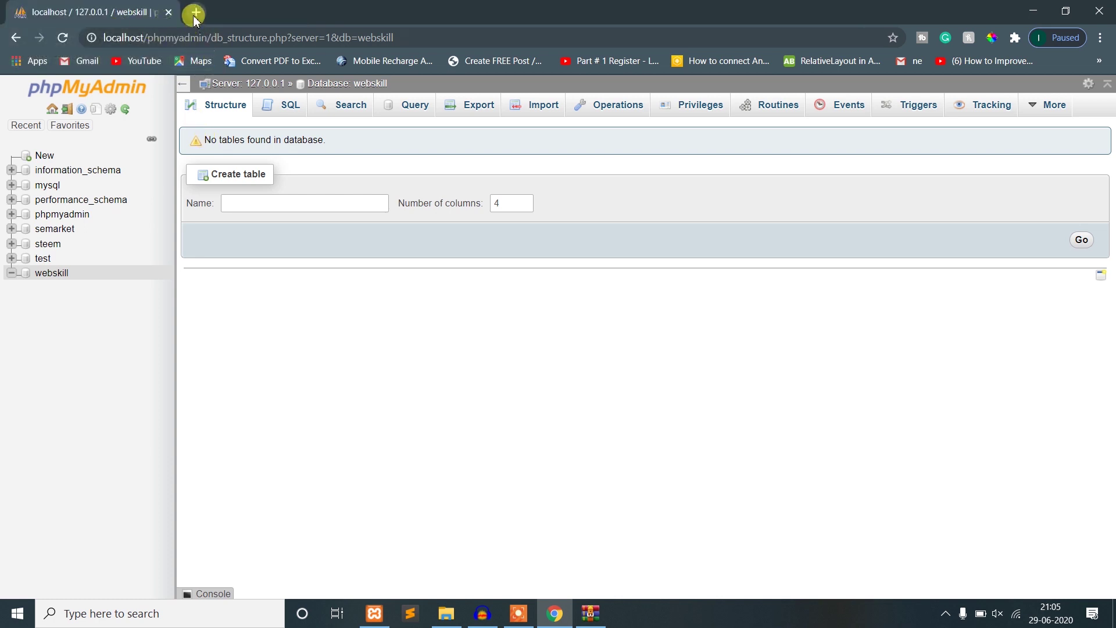
click(195, 15)
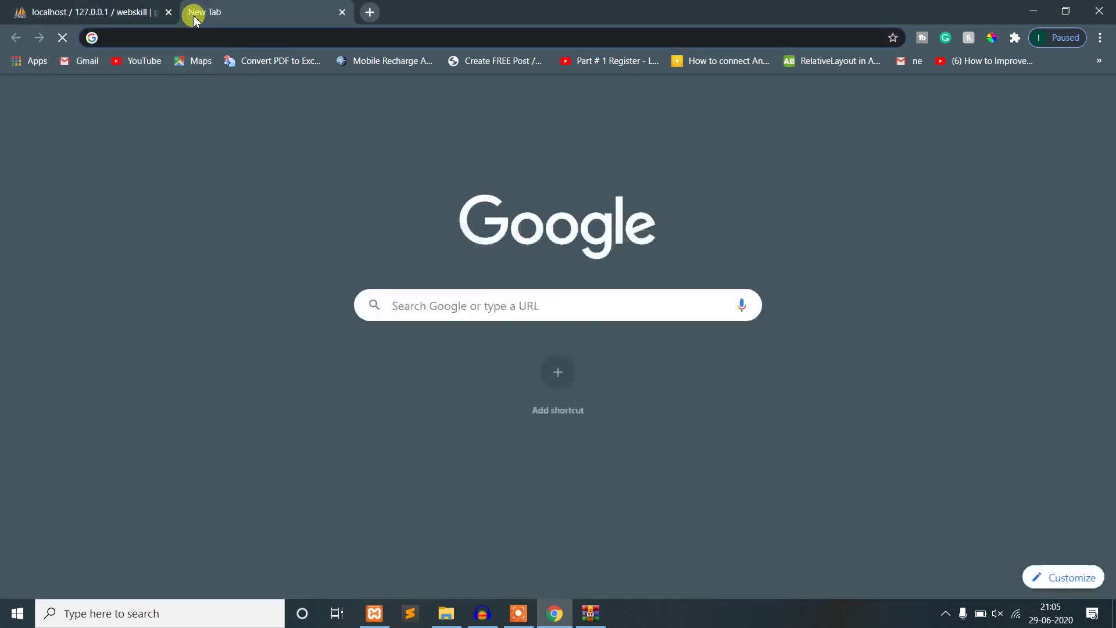
text(local)
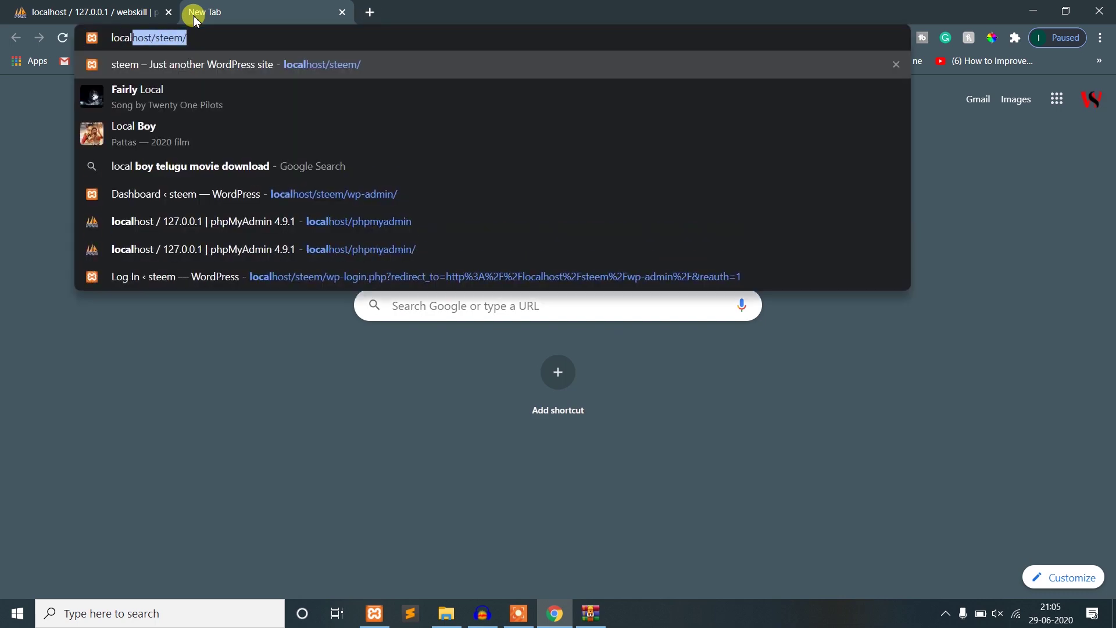
key(Right)
key(BackSpace)
key(BackSpace)
key(BackSpace)
key(BackSpace)
key(BackSpace)
key(BackSpace)
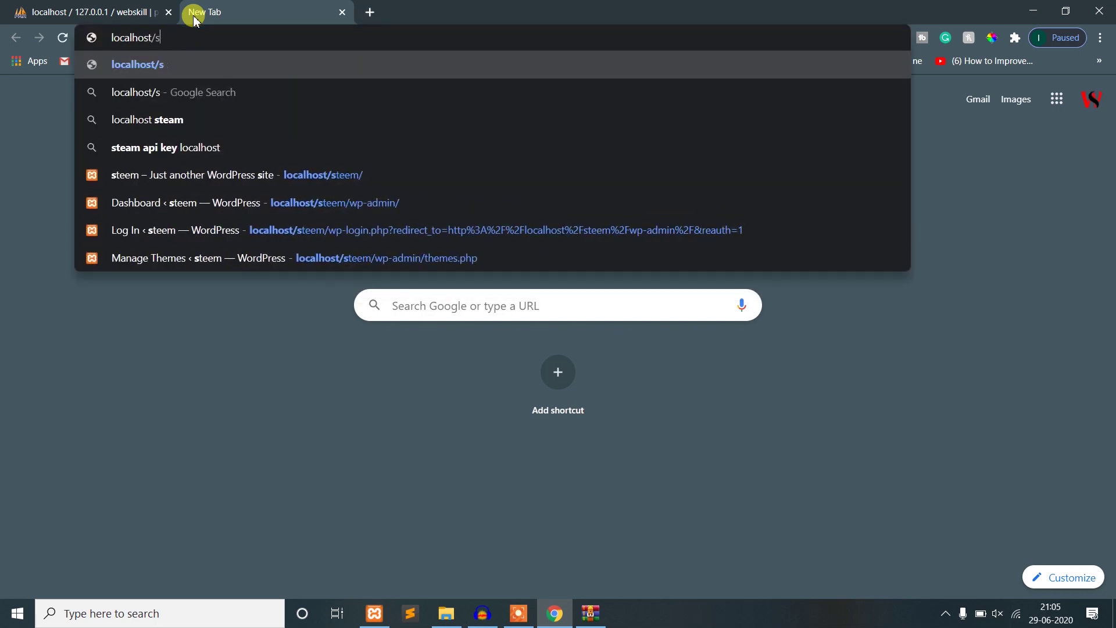
key(alt+Tab)
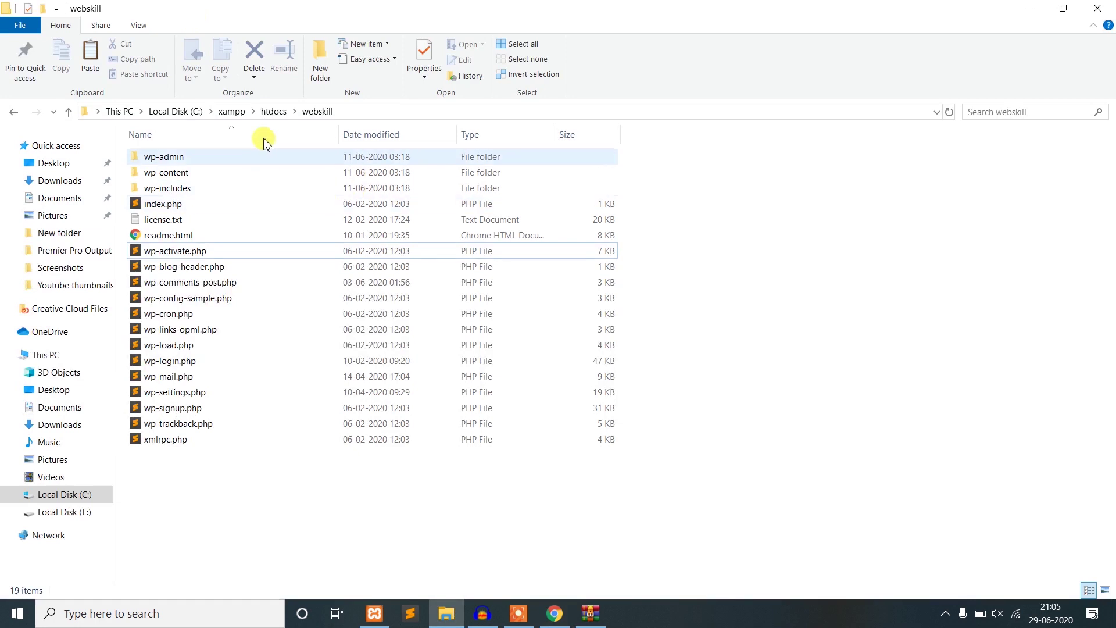
click(274, 112)
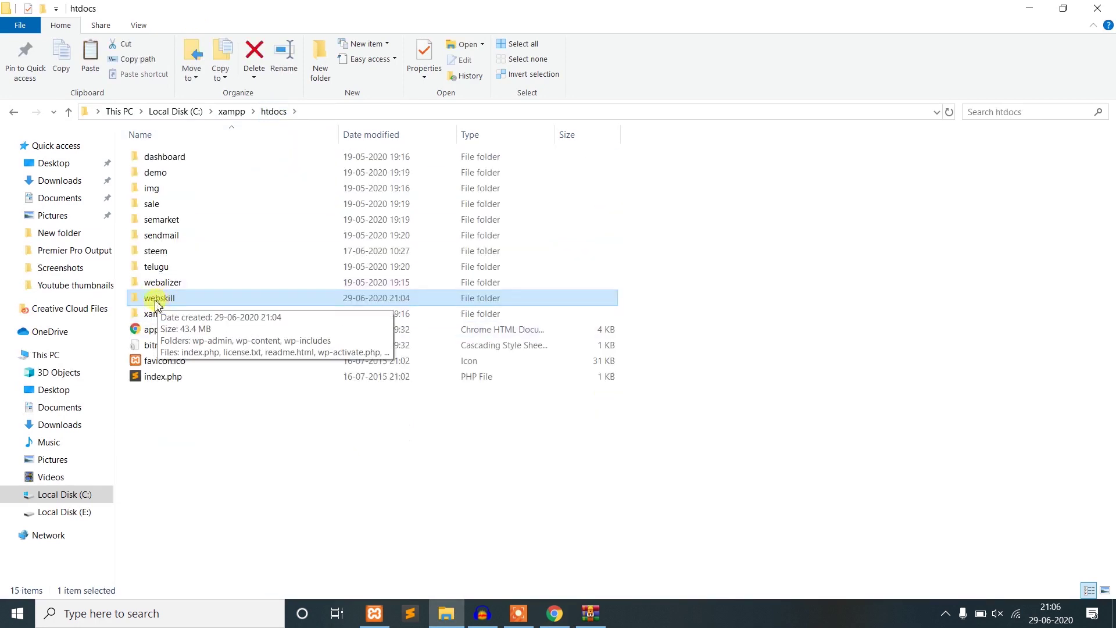
key(alt+Tab)
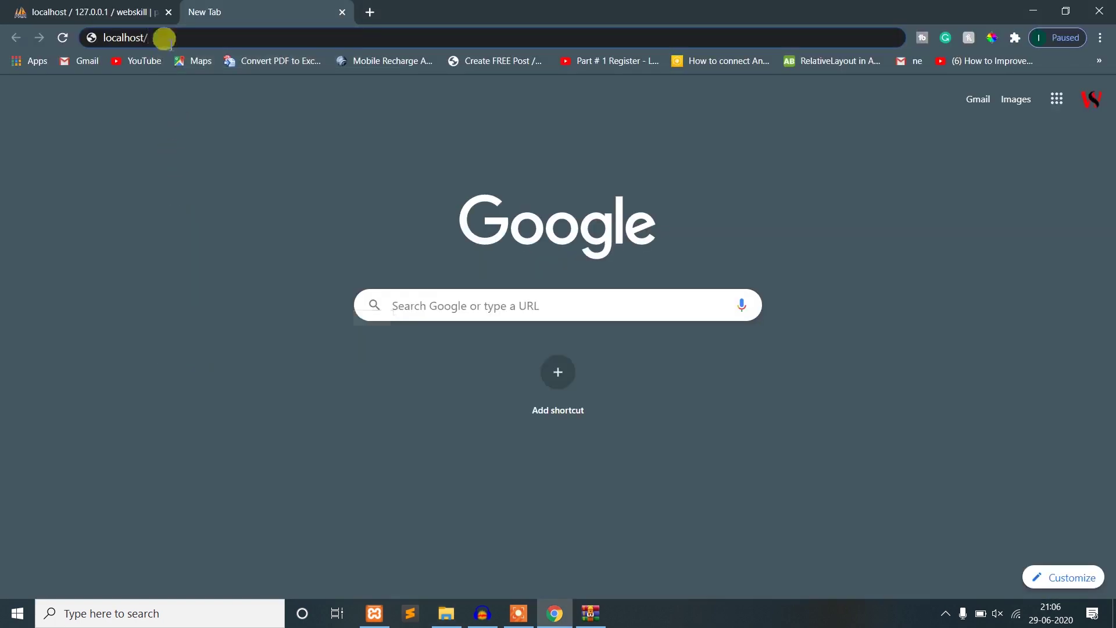
text(webs)
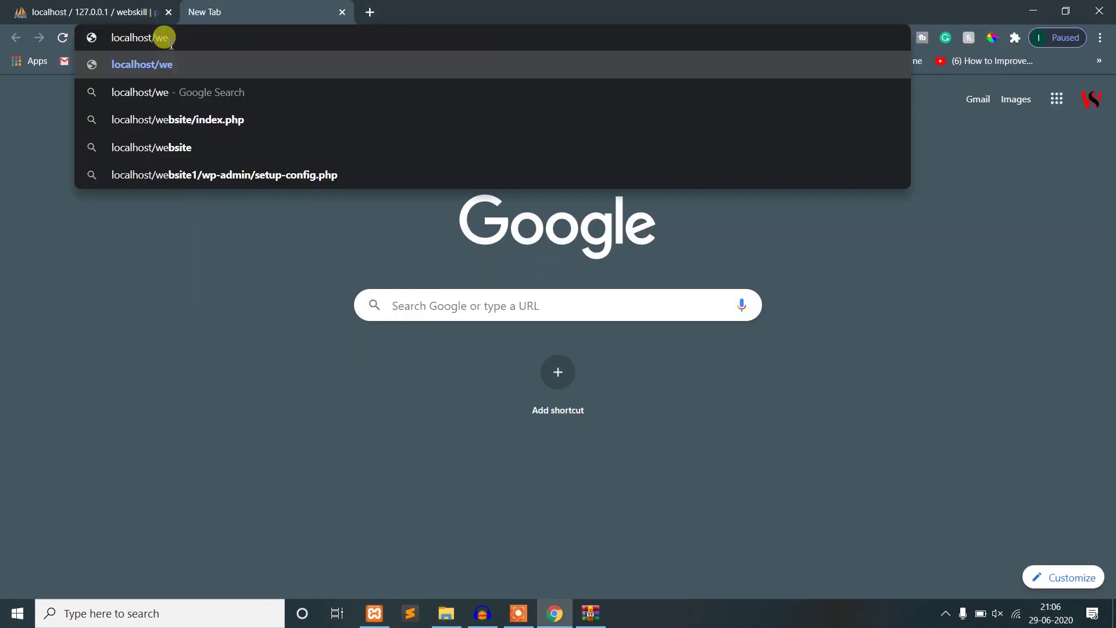
text(kill)
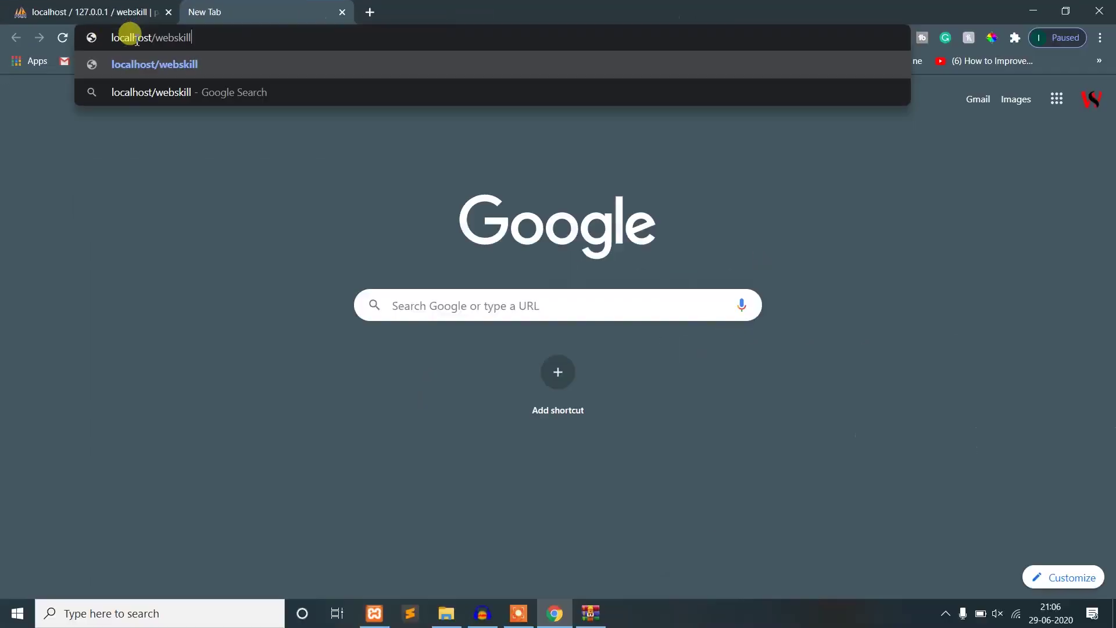
key(Return)
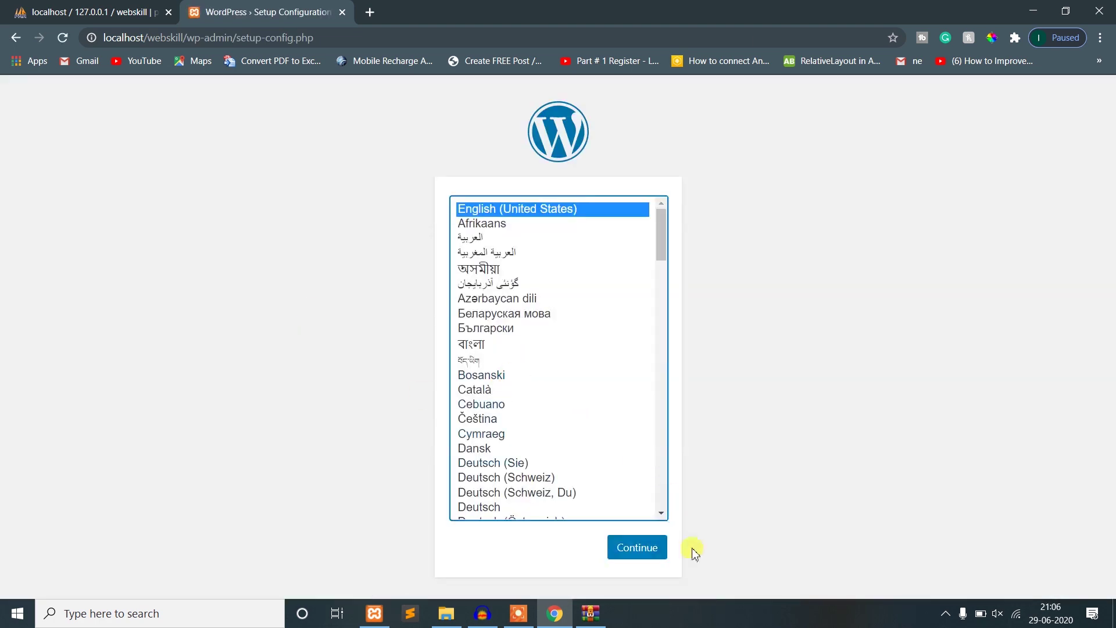
- Continue setup in English (United States) to the database connection form
click(628, 557)
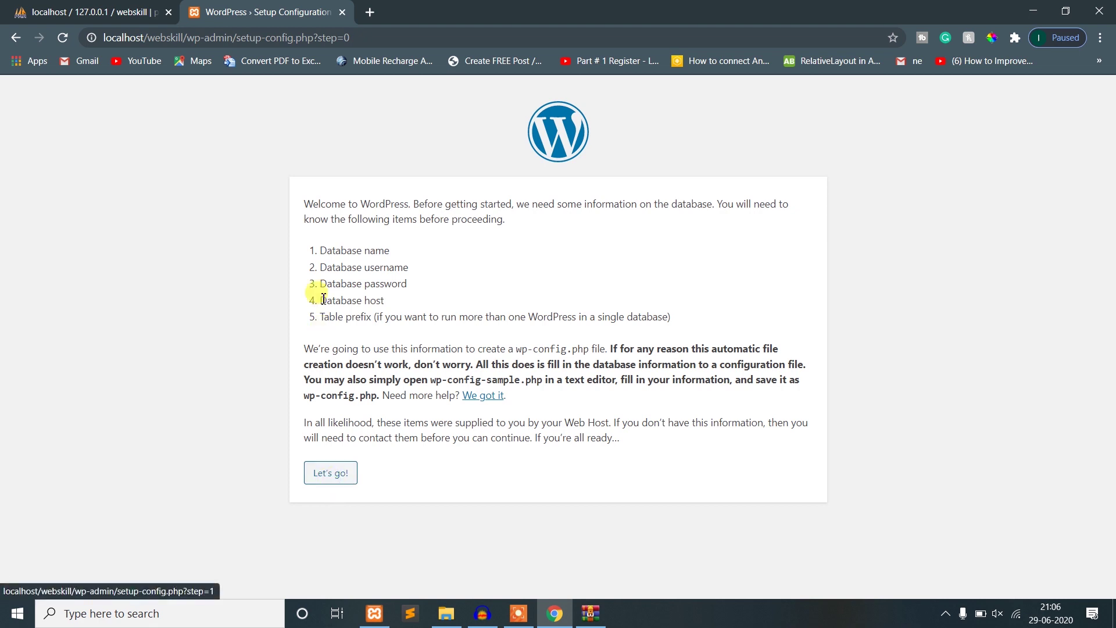
drag(319, 246, 391, 319)
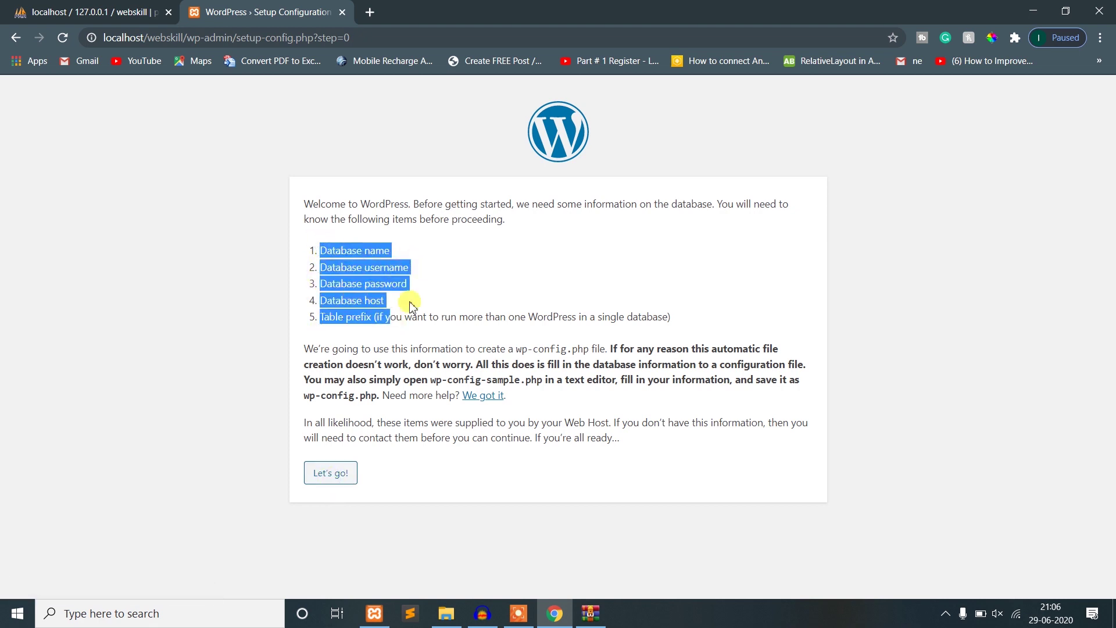
click(342, 504)
click(335, 474)
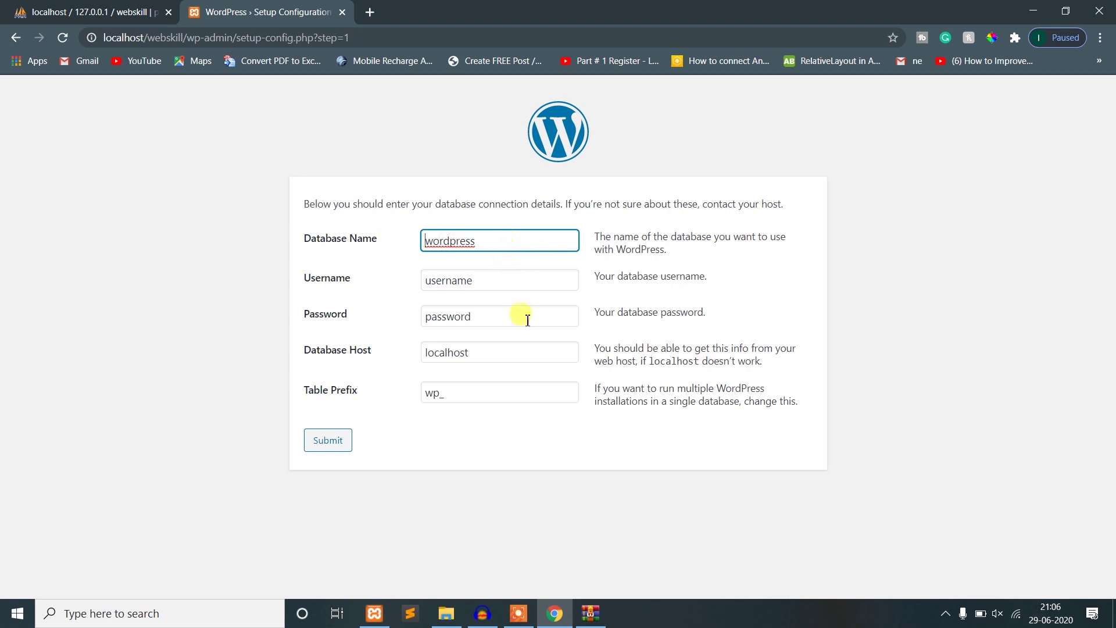
- Enter webskill as the Database Name, checking it against phpMyAdmin
click(38, 11)
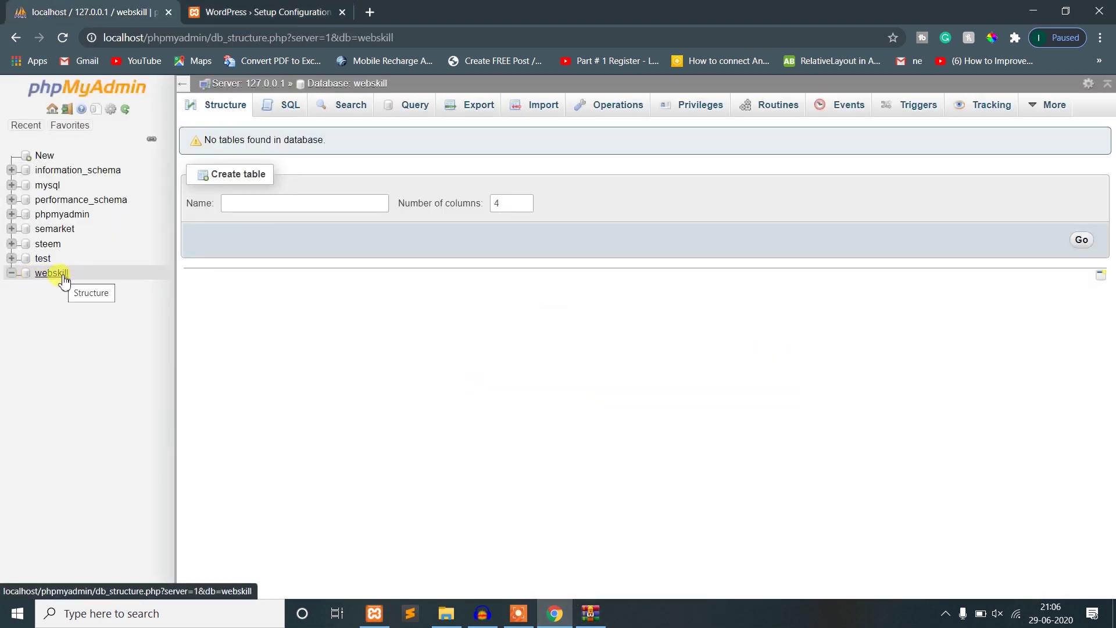
key(ctrl+Tab)
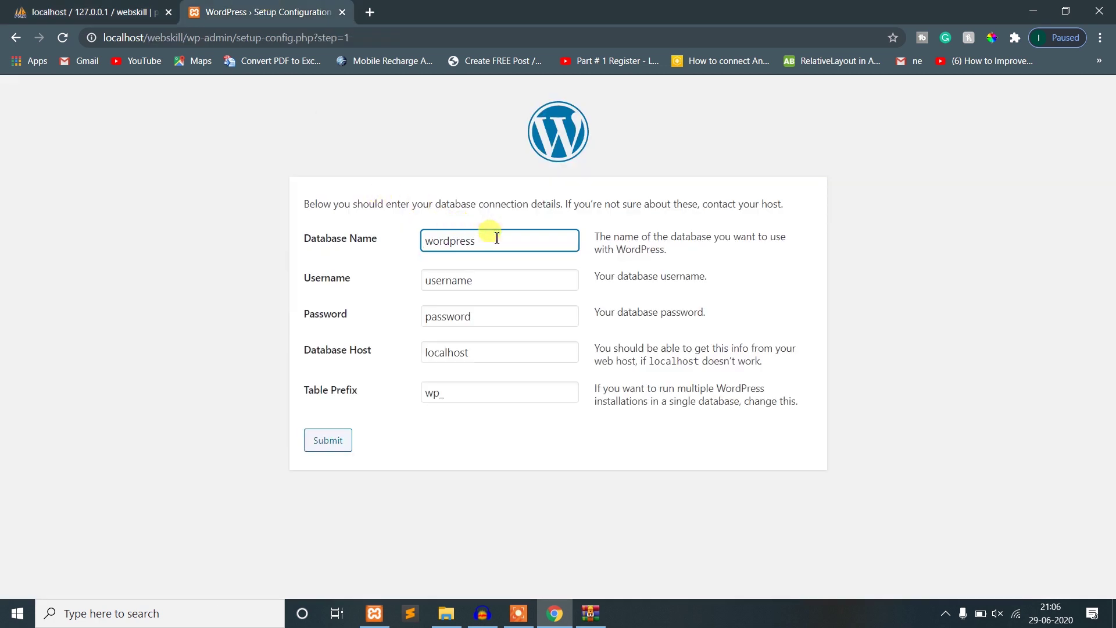
drag(493, 233, 364, 224)
text(webskill)
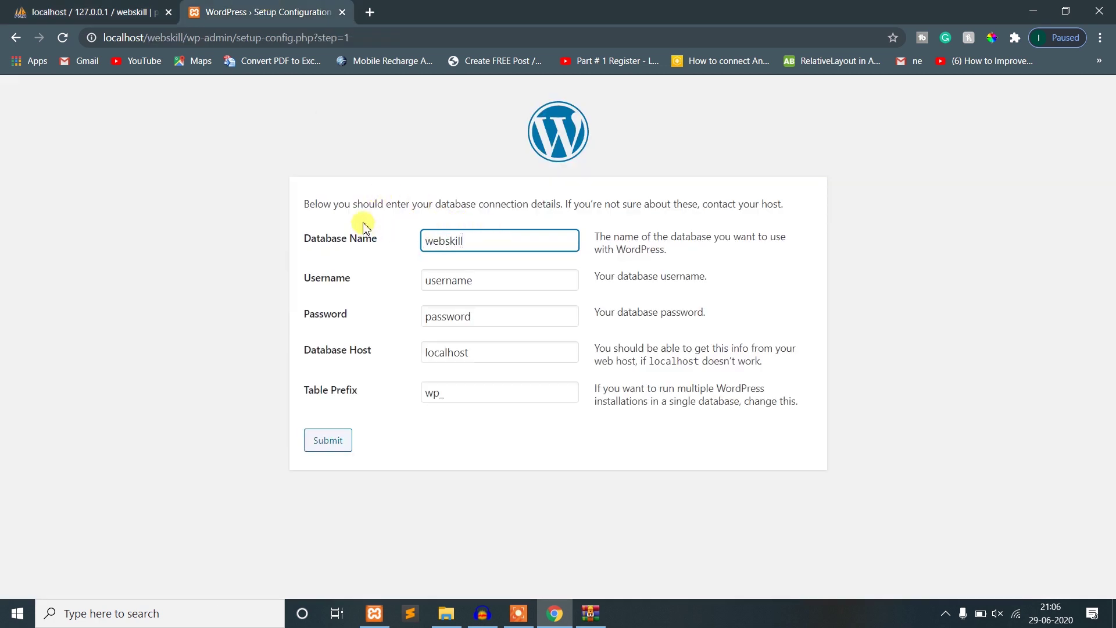
key(Tab)
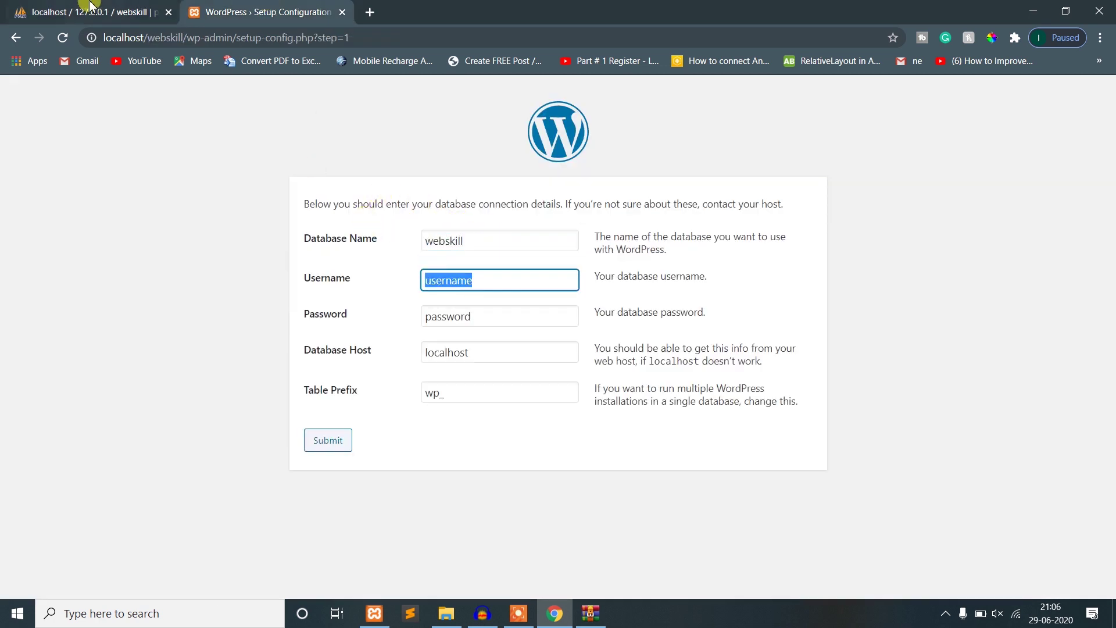
key(ctrl+Tab)
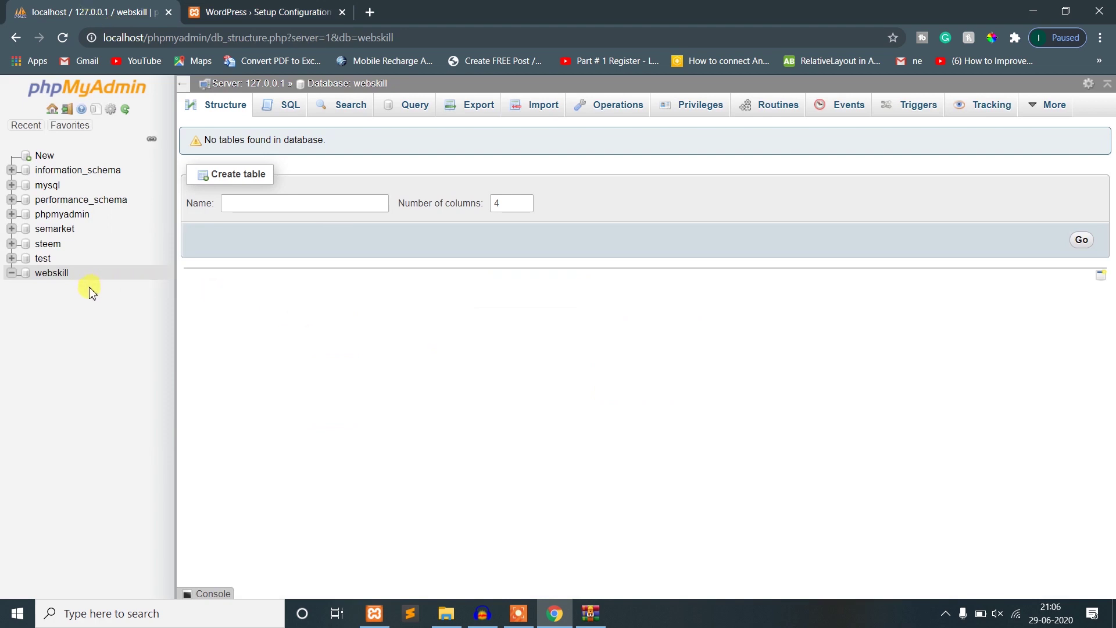
click(258, 7)
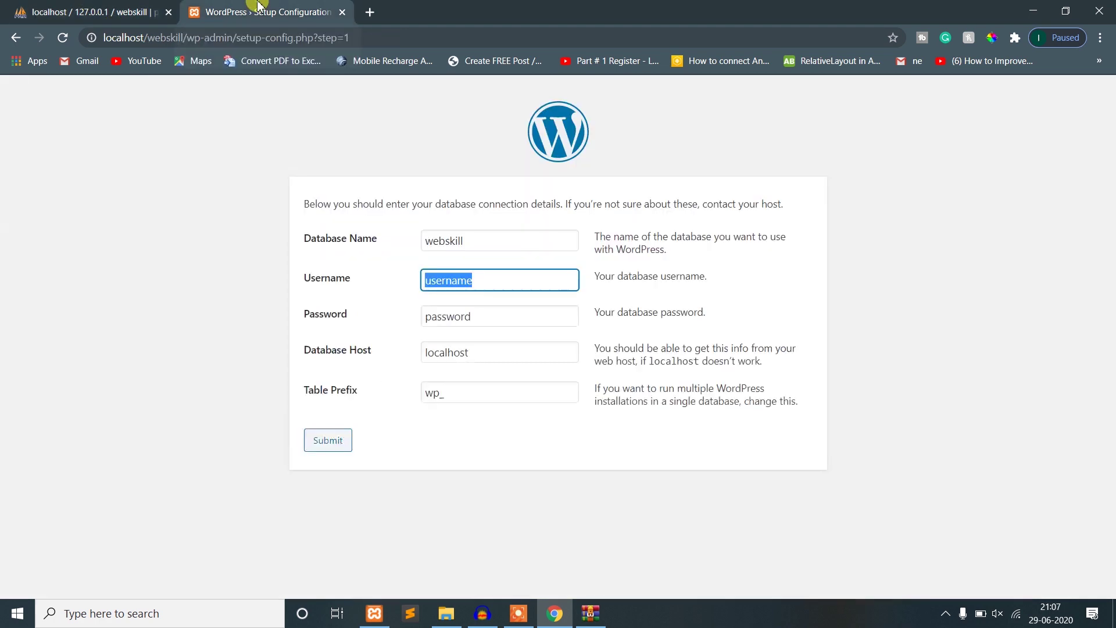
- Enter username root with an empty password and submit the connection details
text(root)
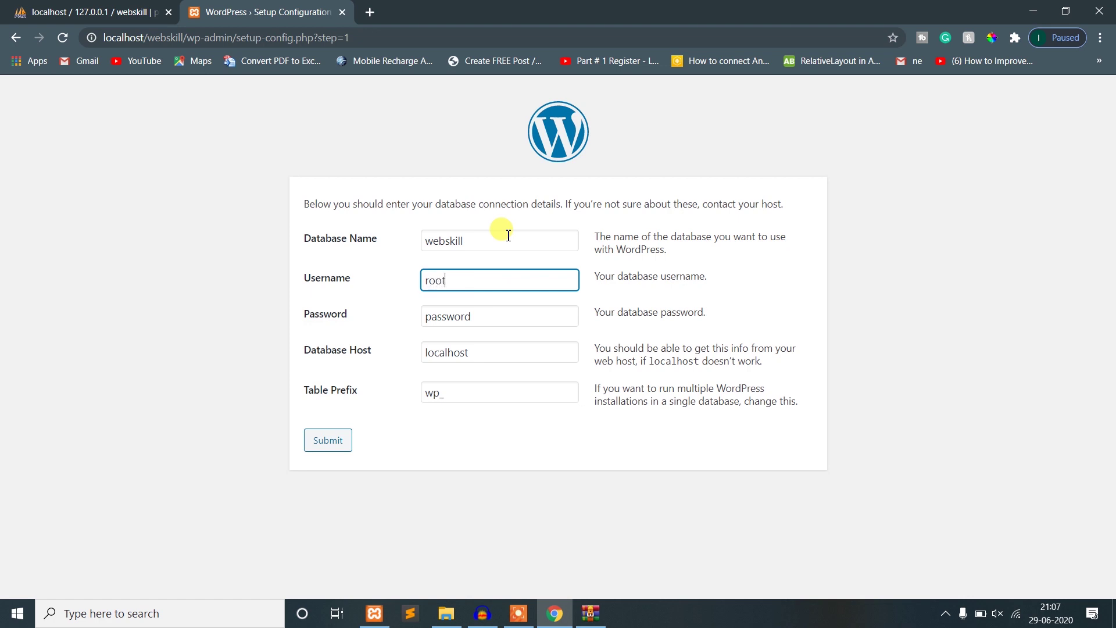
key(Tab)
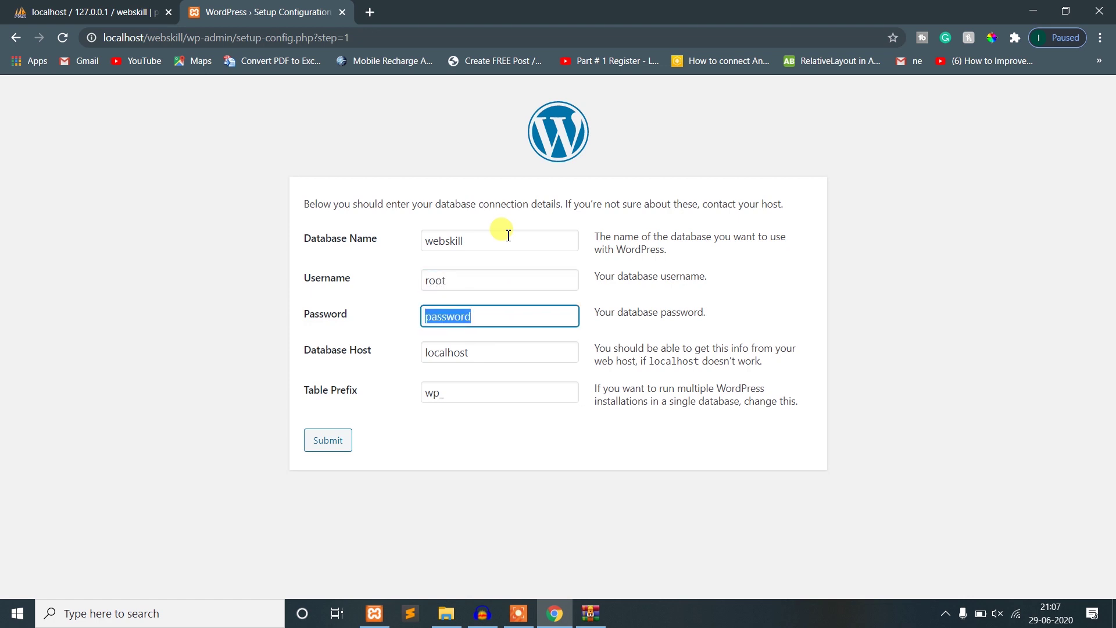
key(BackSpace)
click(82, 8)
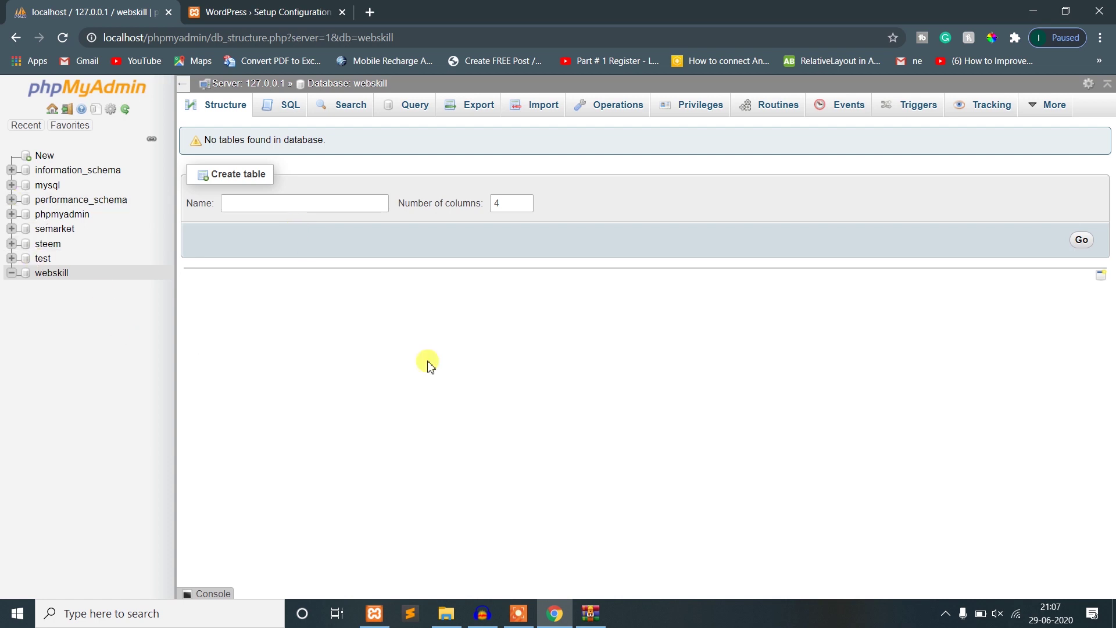
click(239, 12)
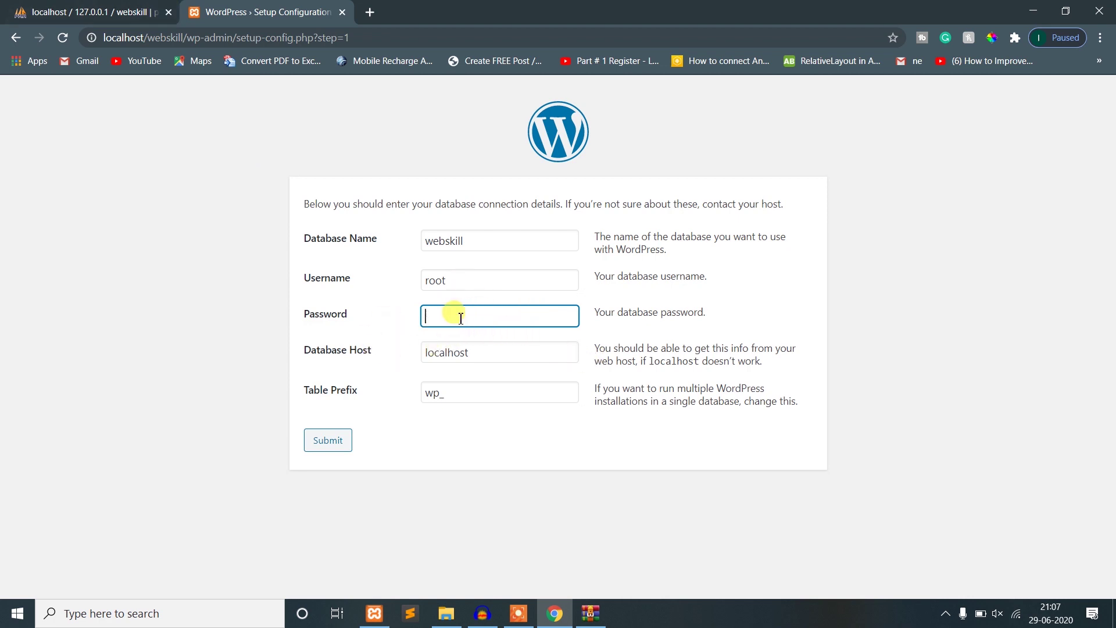
click(475, 433)
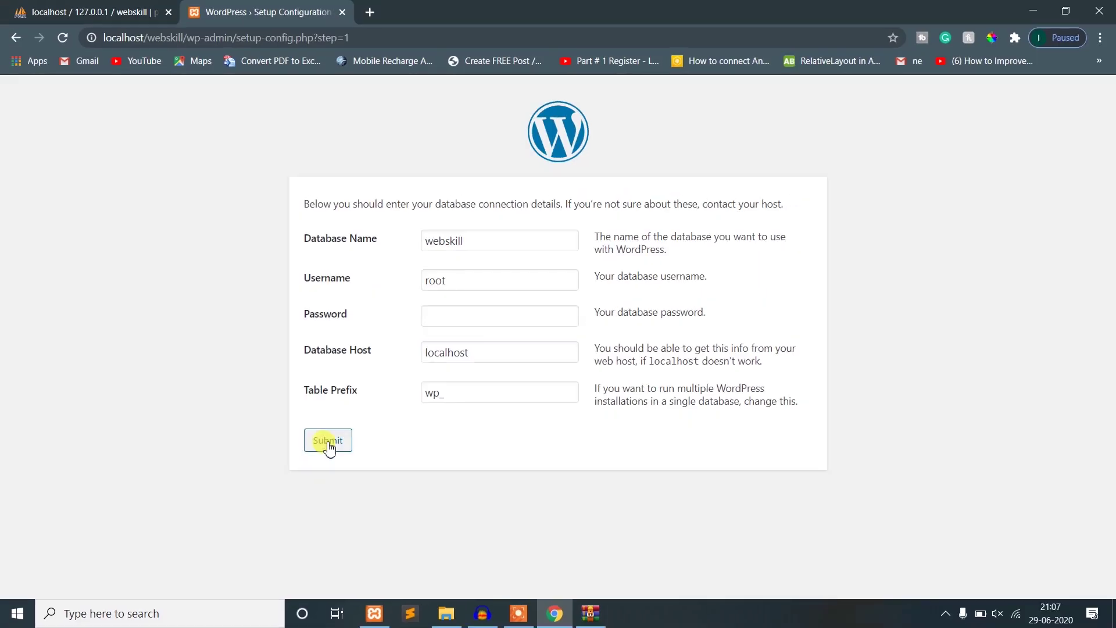
click(328, 444)
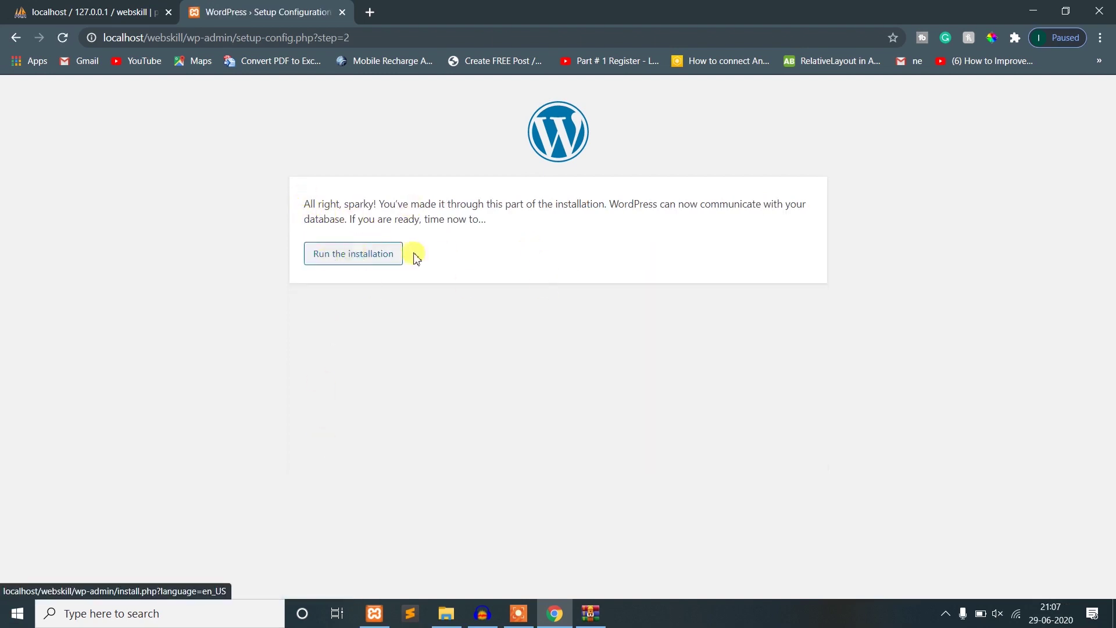
- Run the installation and refresh the webskill database structure in phpMyAdmin
click(359, 260)
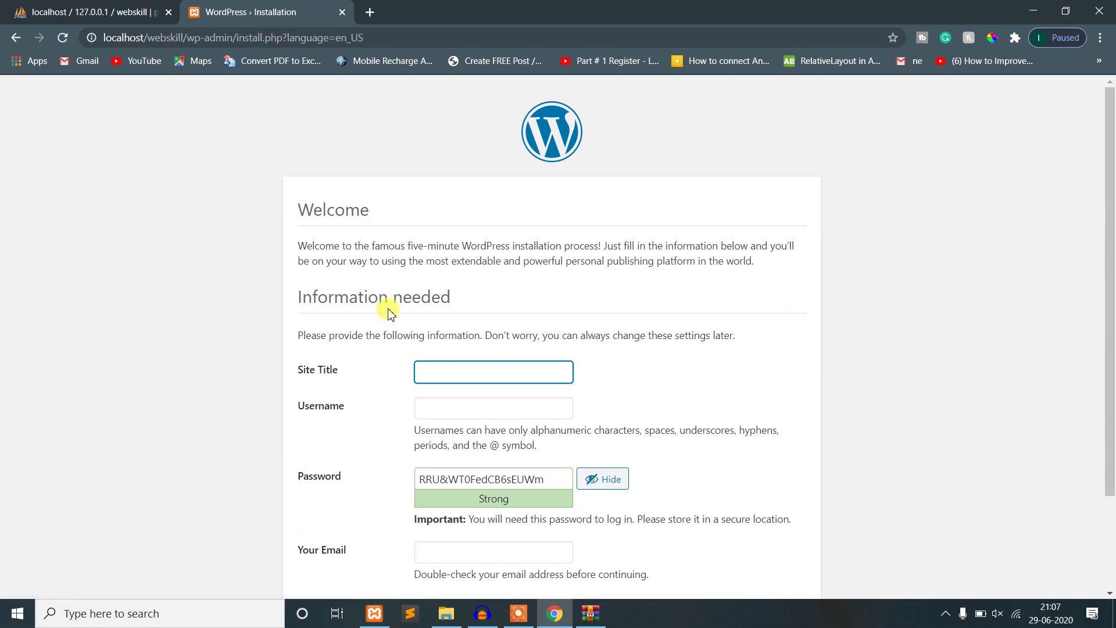
scroll(390, 313, down, 2)
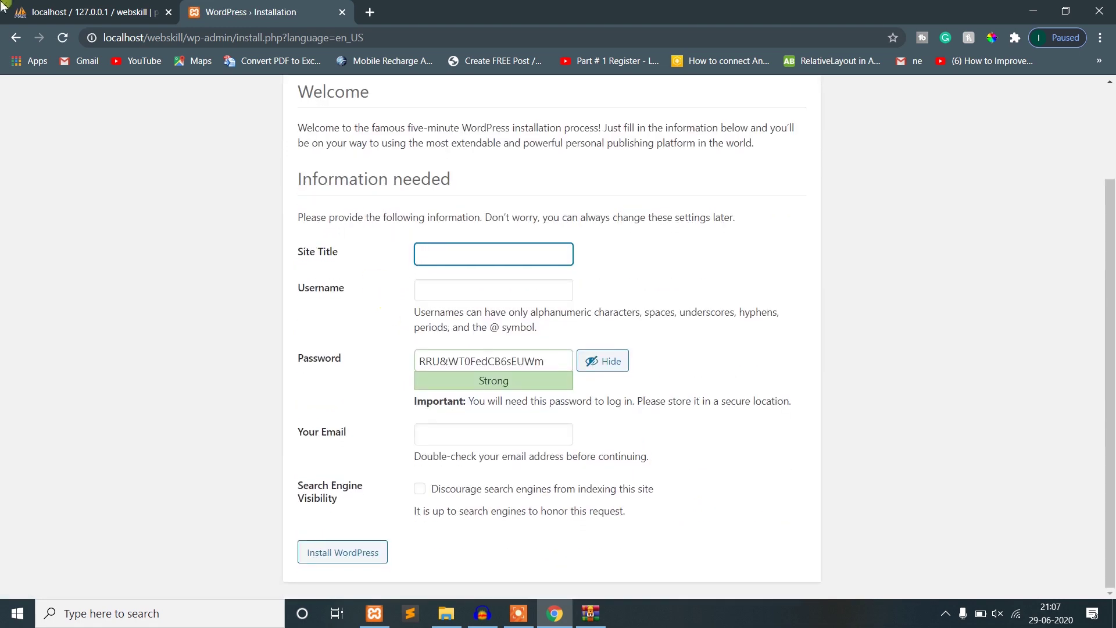
click(53, 11)
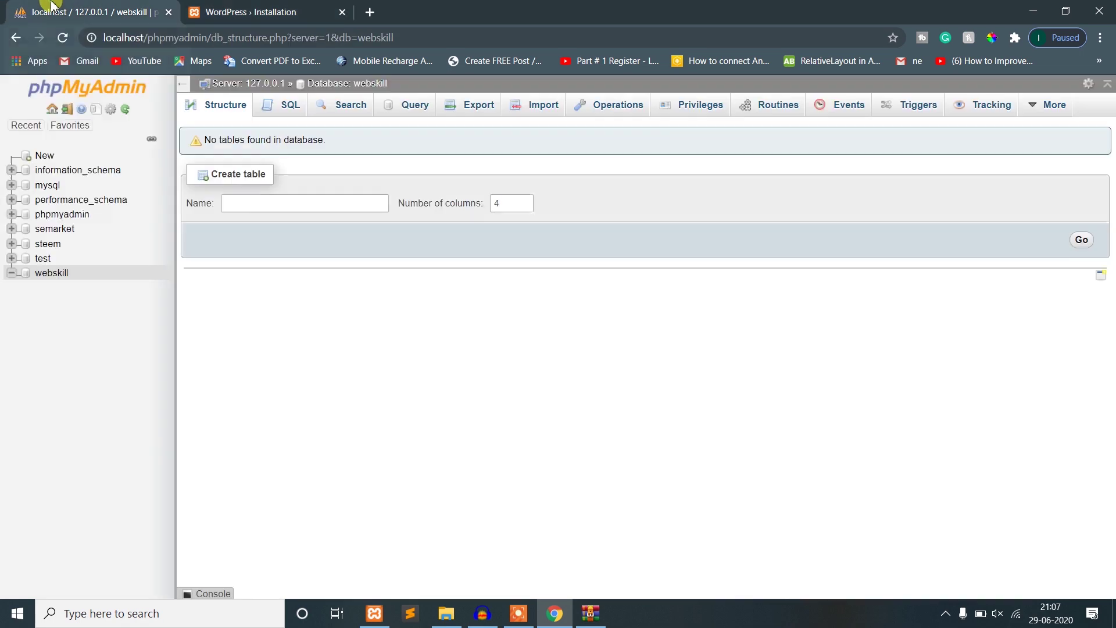
click(46, 278)
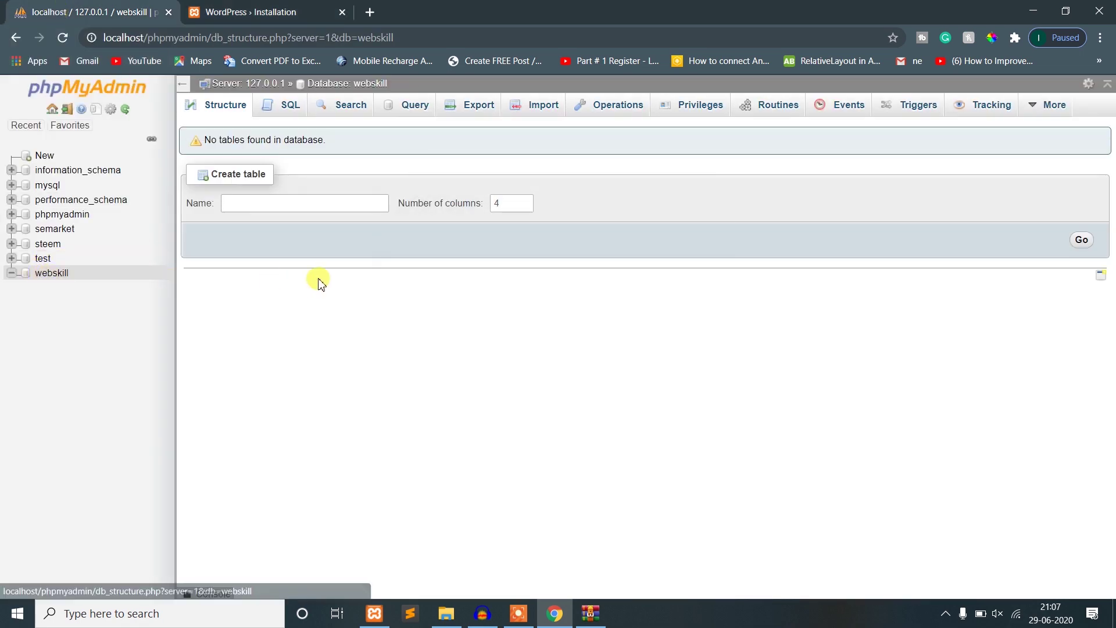
click(215, 7)
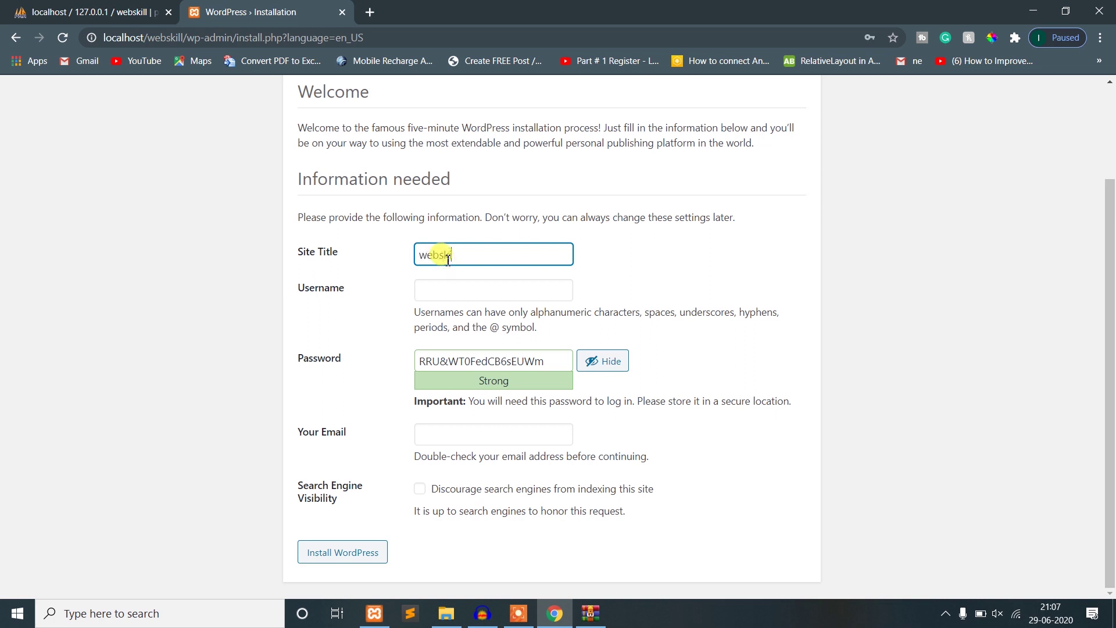
- Fill in site title webskill, admin username test and a weak password, confirming its use
key(Tab)
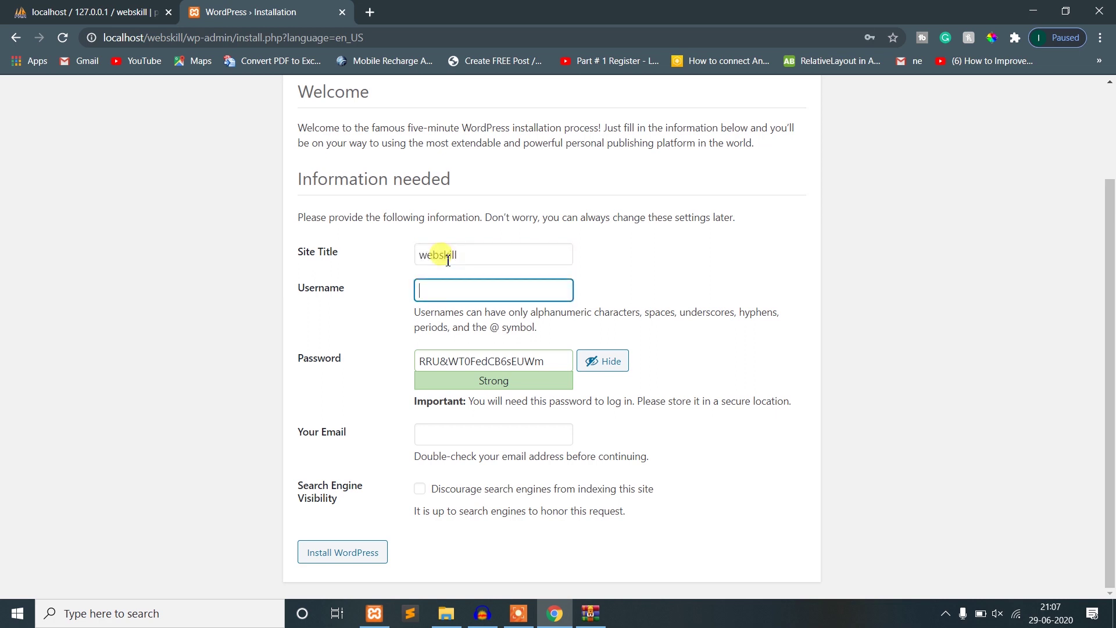
key(Tab)
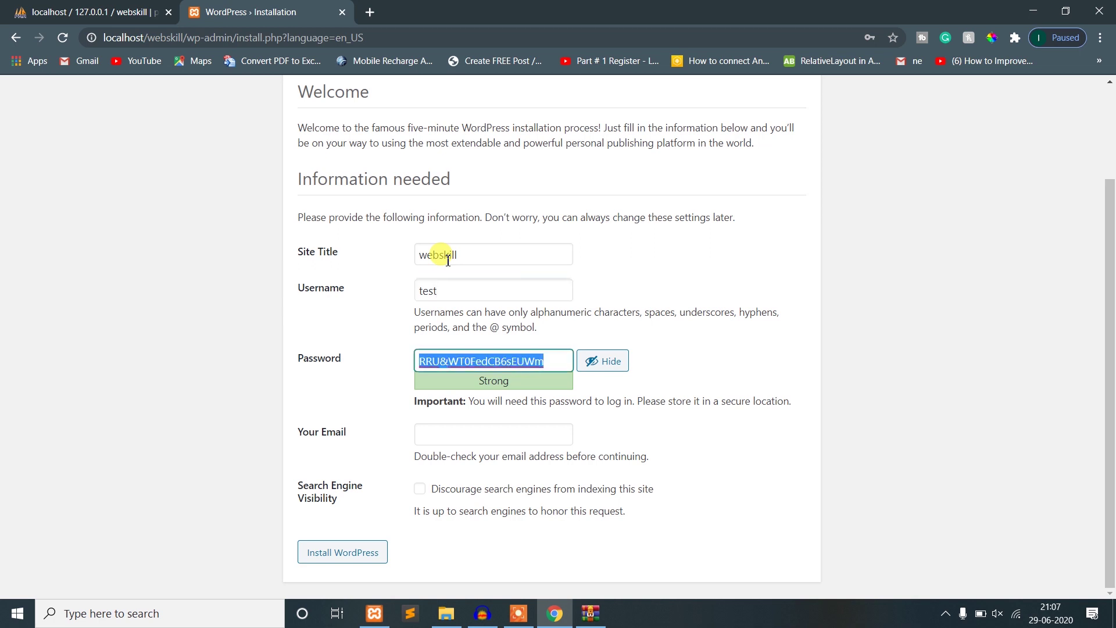
text(test)
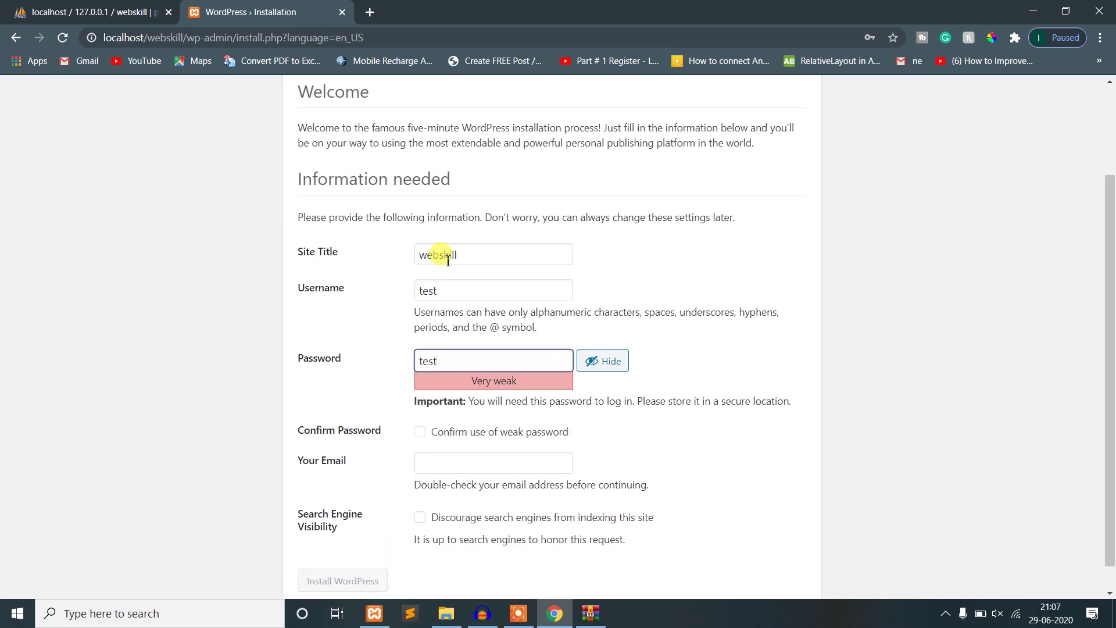
scroll(477, 381, down, 1)
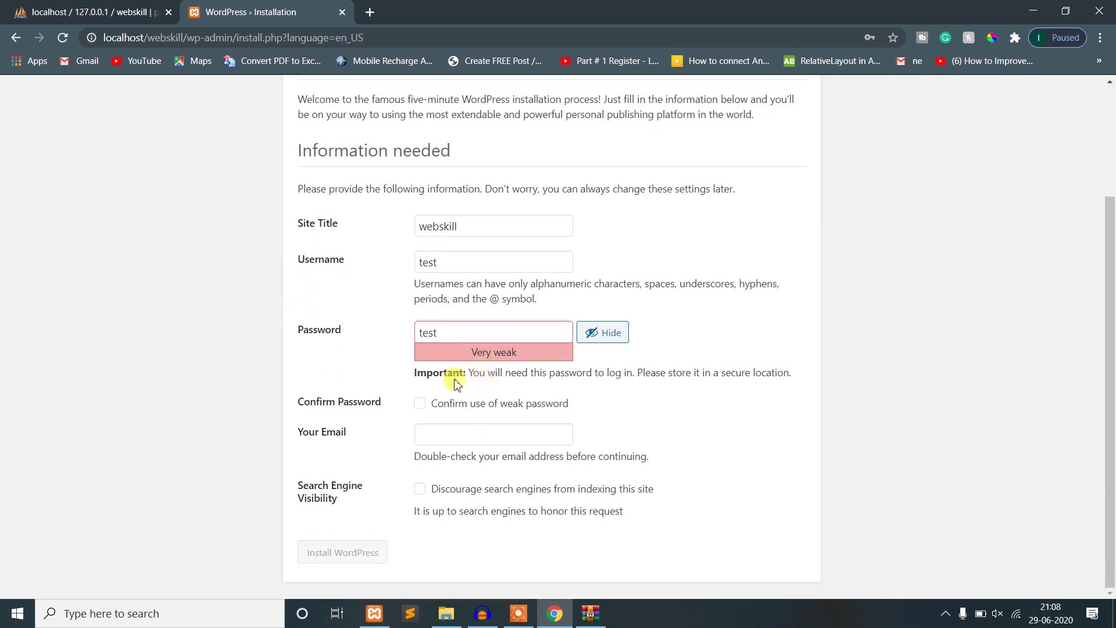
click(480, 270)
click(346, 306)
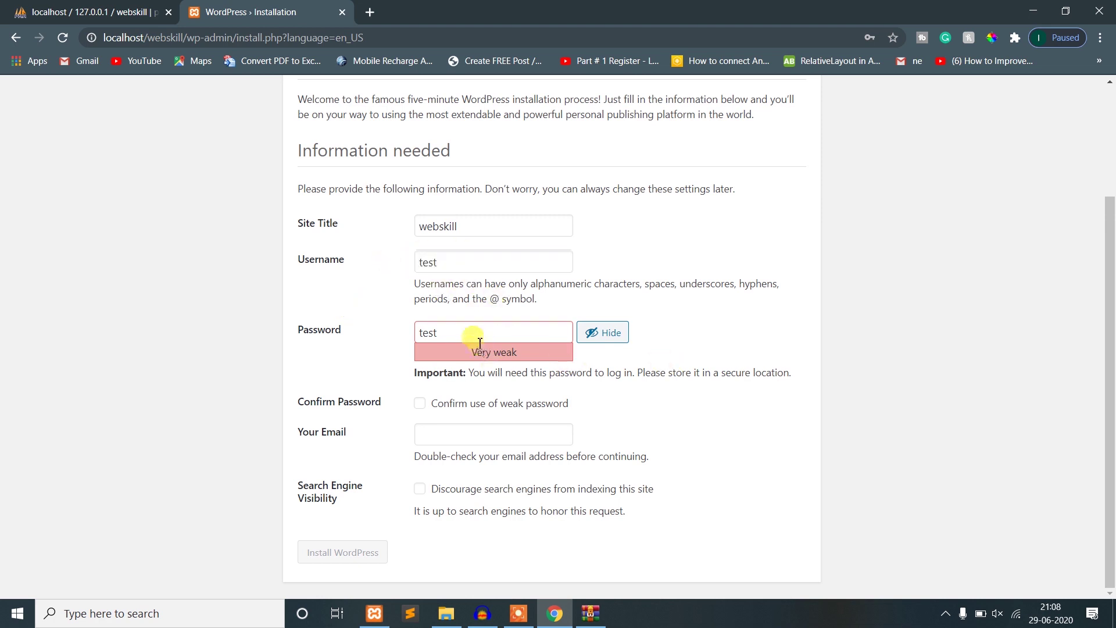
drag(480, 342, 399, 328)
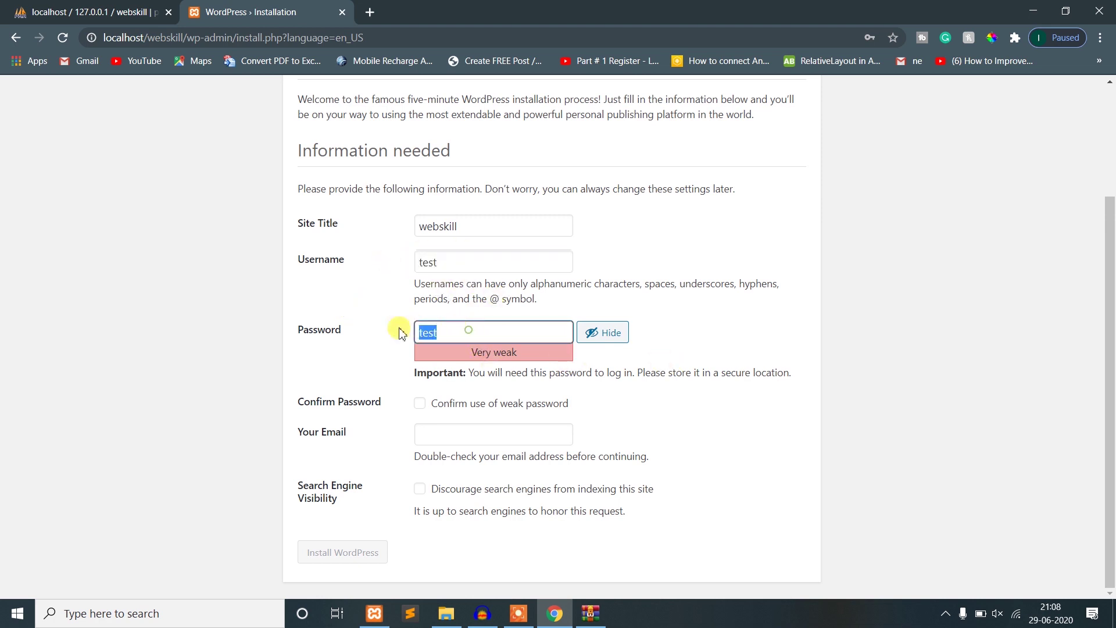
click(401, 421)
click(420, 405)
- Enter the admin e-mail address and install WordPress
click(450, 440)
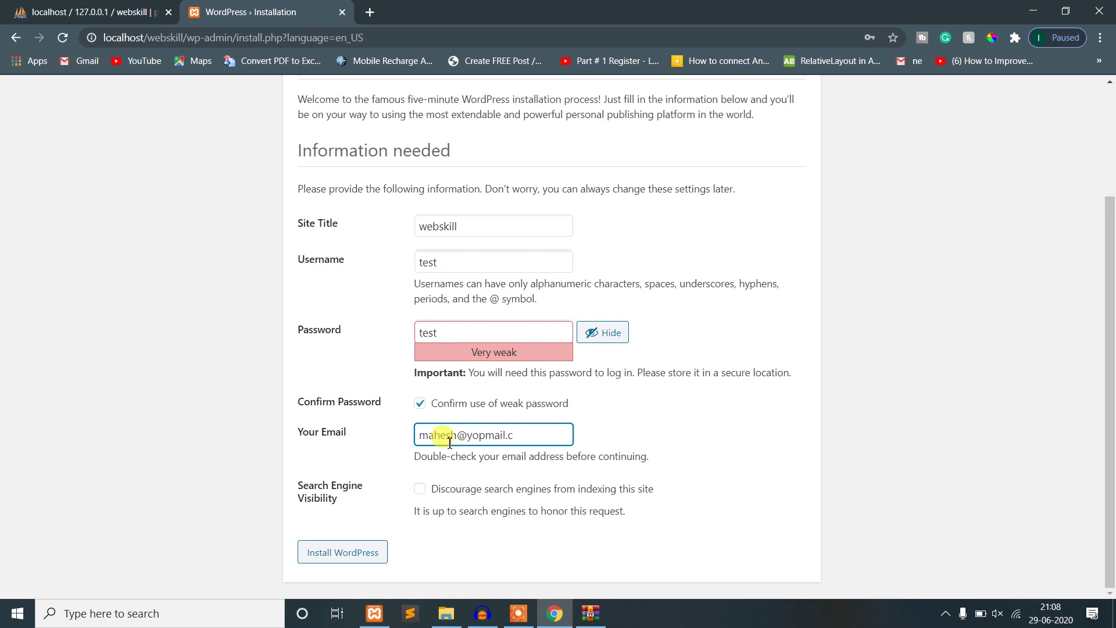
key(Tab)
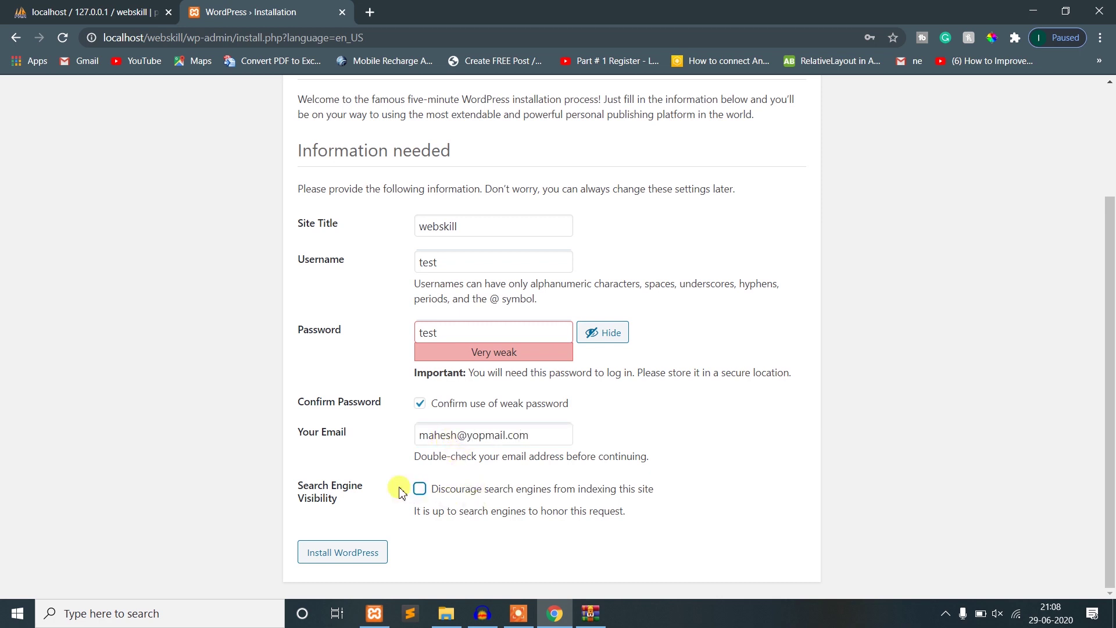
drag(291, 489, 374, 508)
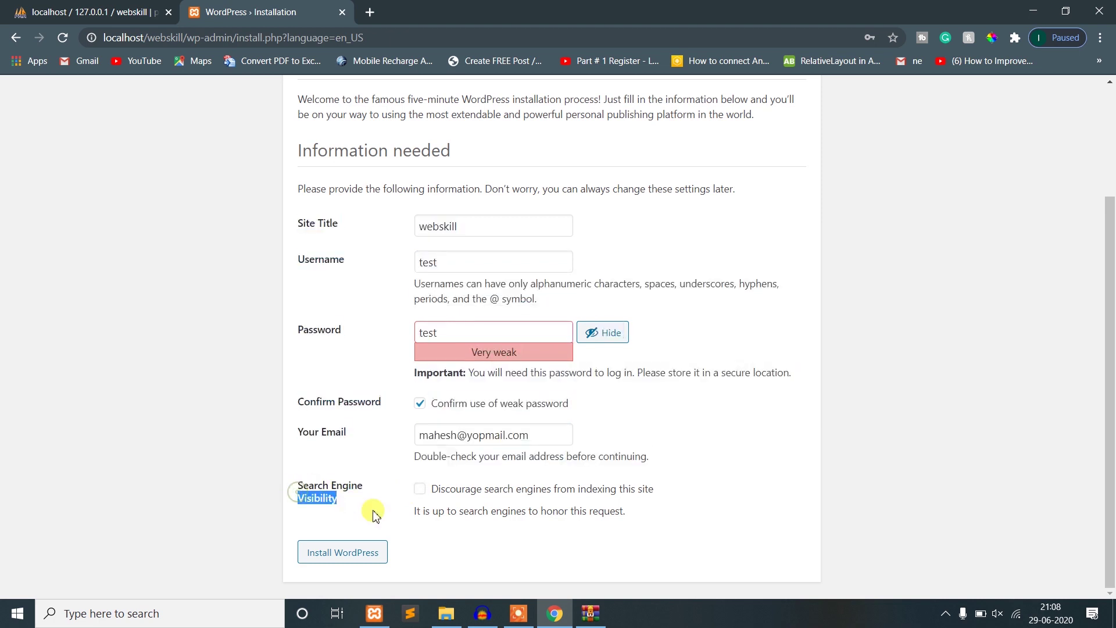
click(374, 514)
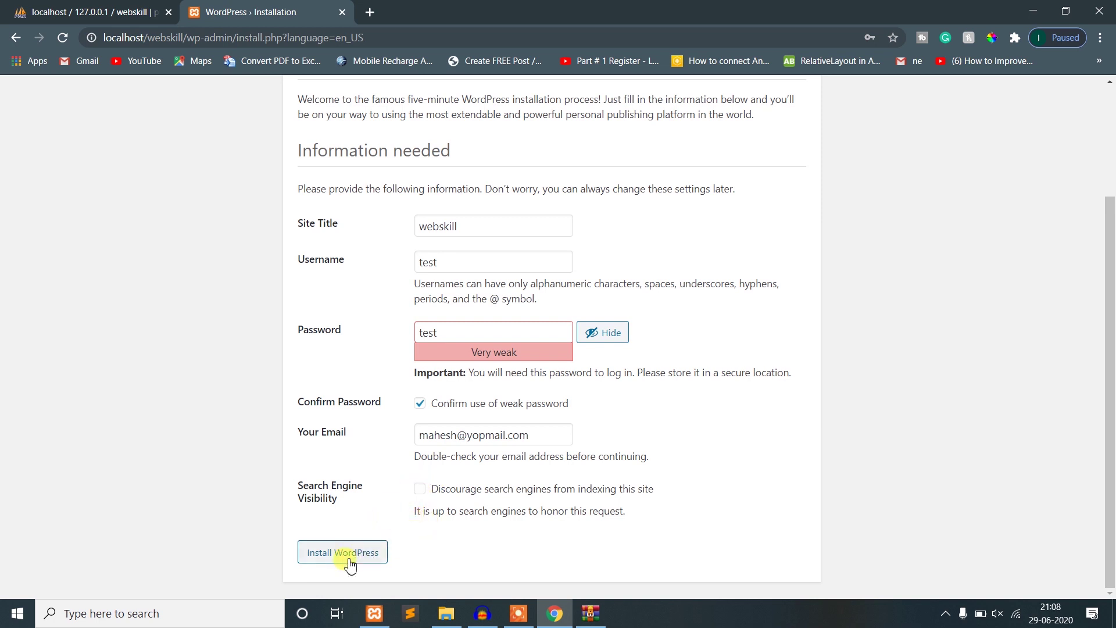
key(ctrl+Tab)
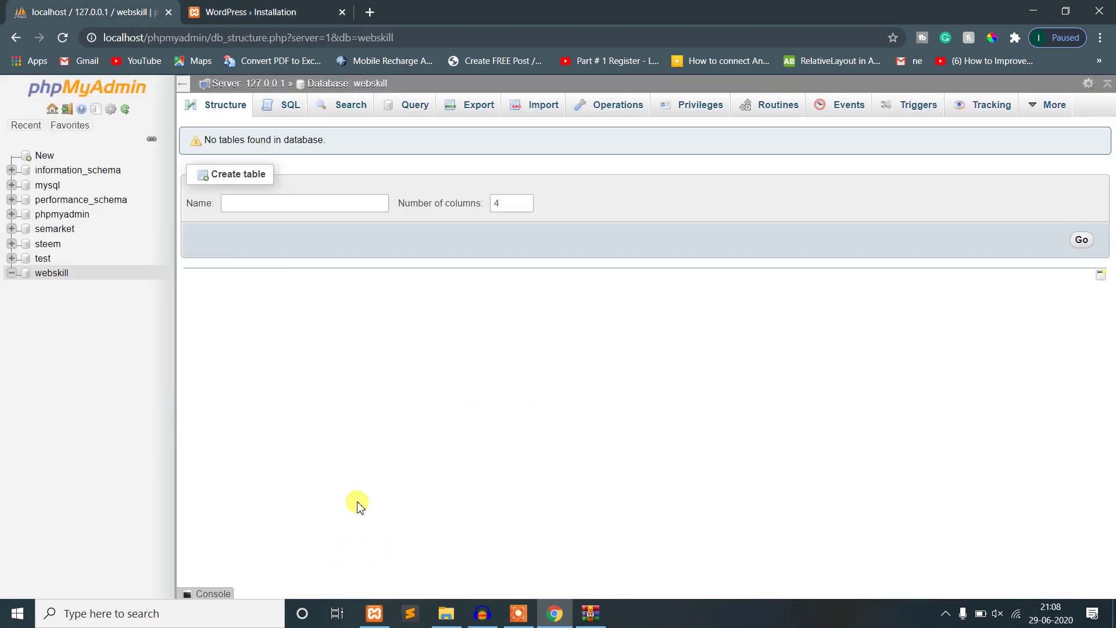
click(257, 11)
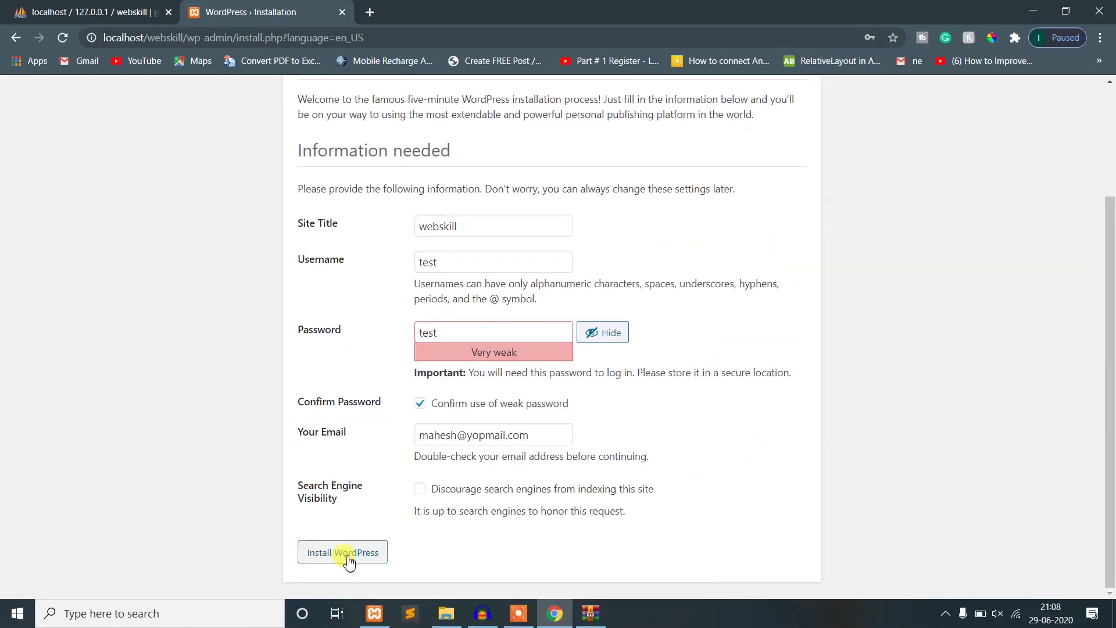
click(349, 555)
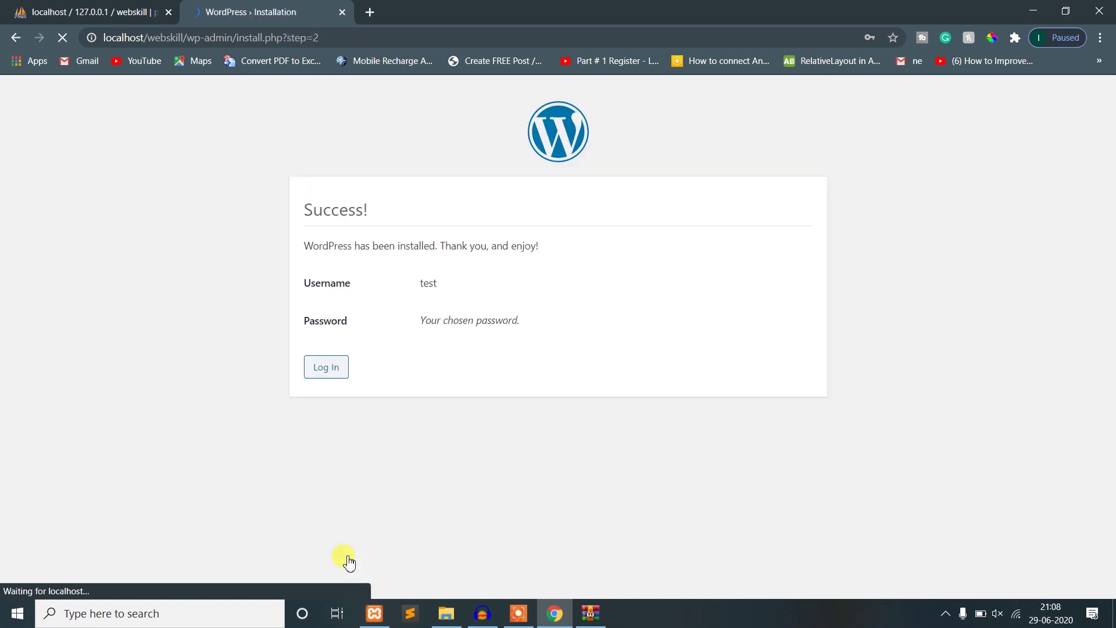
- Switch to the webskill database, reload it and browse the wp_users table
drag(300, 209, 397, 219)
click(395, 216)
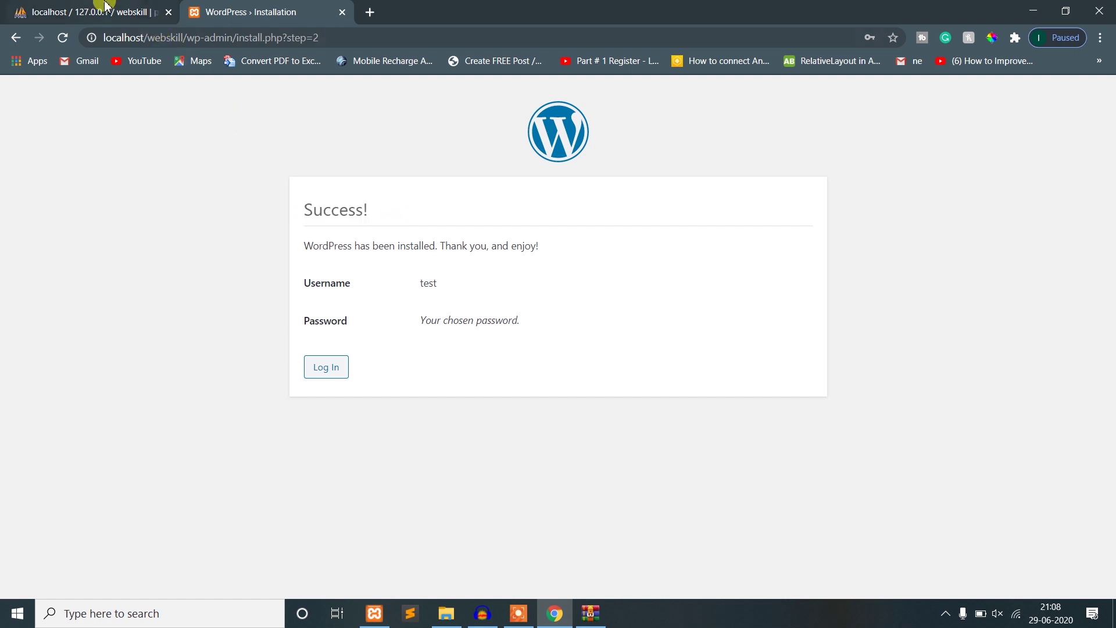
click(111, 12)
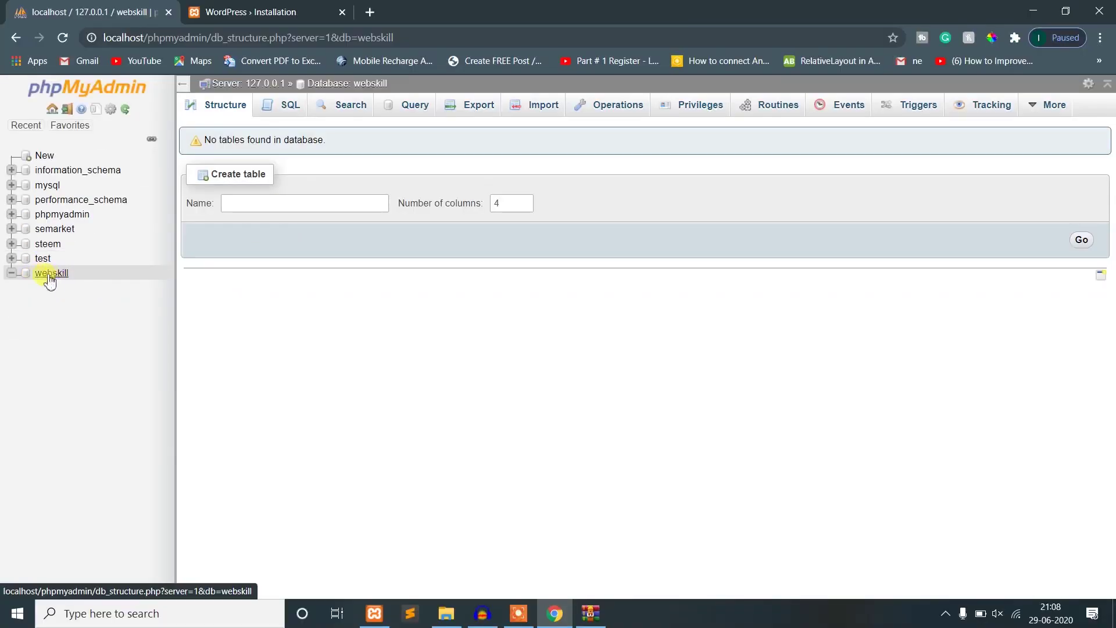
click(50, 277)
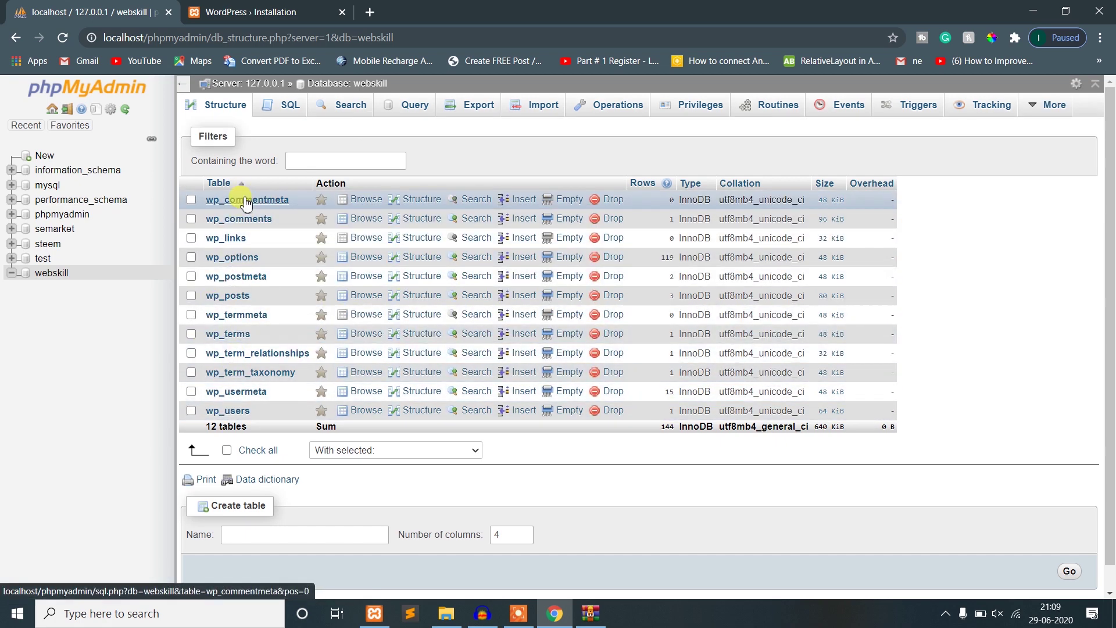
click(224, 413)
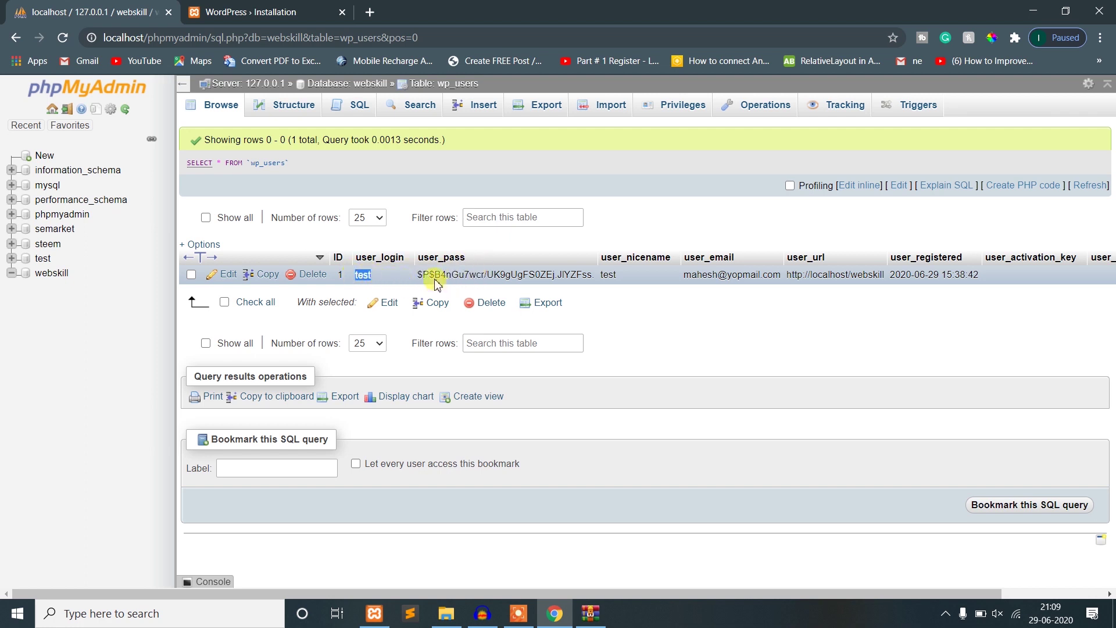
- Highlight the admin user's password hash and e-mail, then list webskill's 12 tables
drag(419, 273, 551, 311)
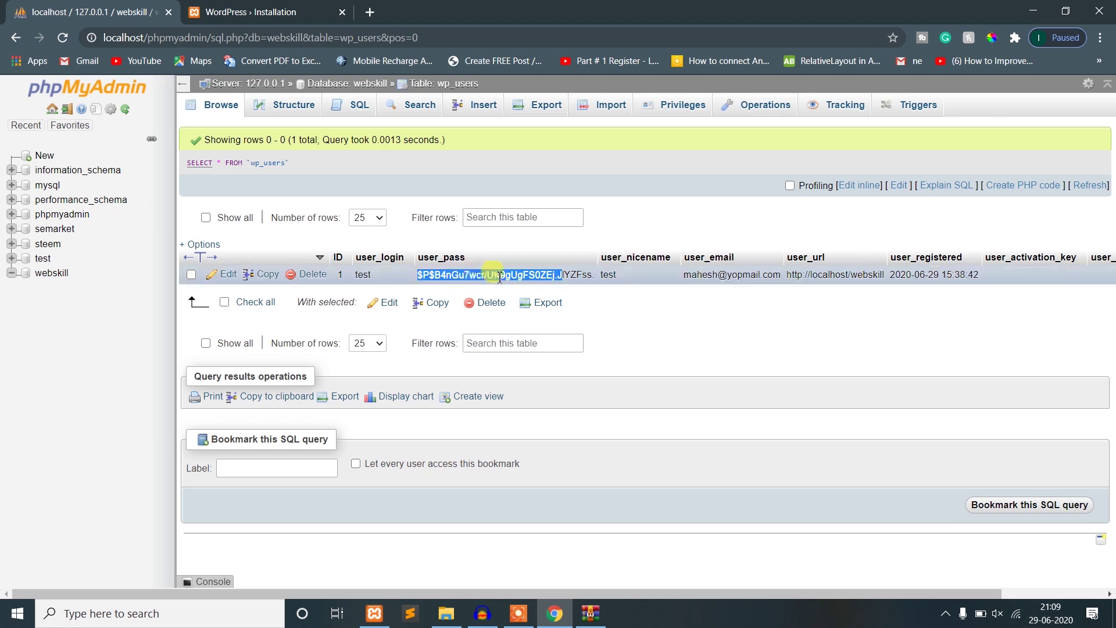
click(609, 317)
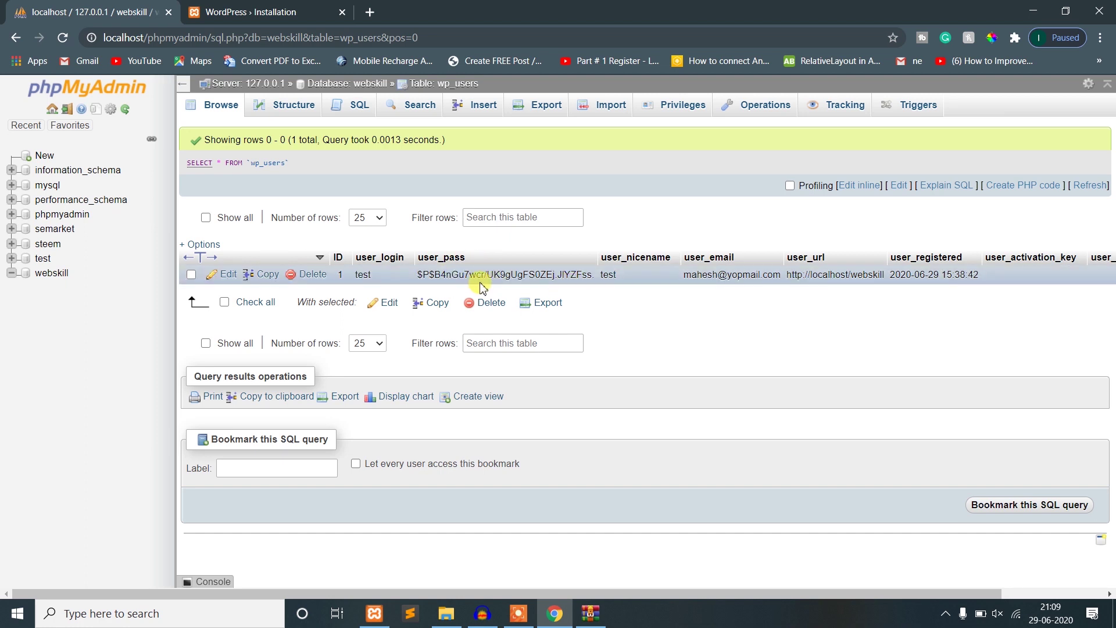
drag(687, 274, 743, 277)
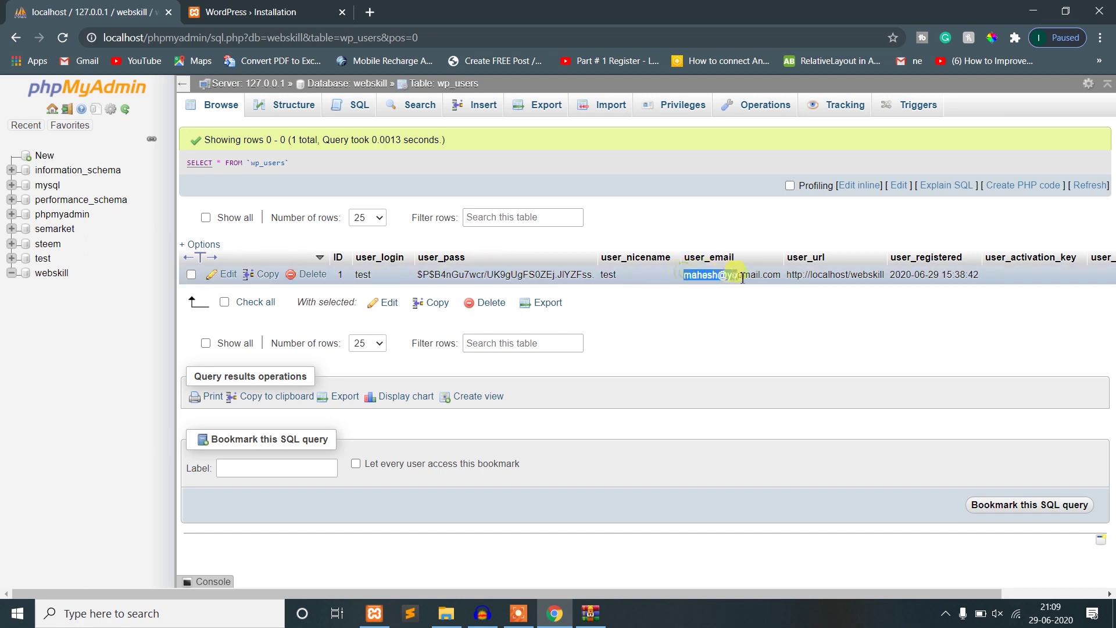
click(872, 351)
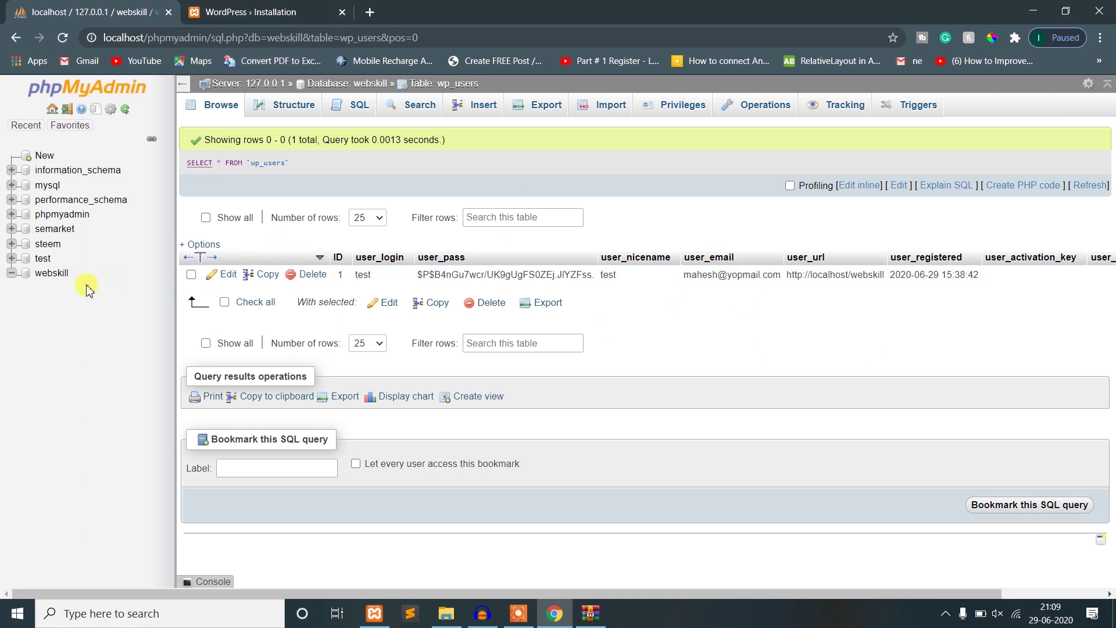
click(58, 274)
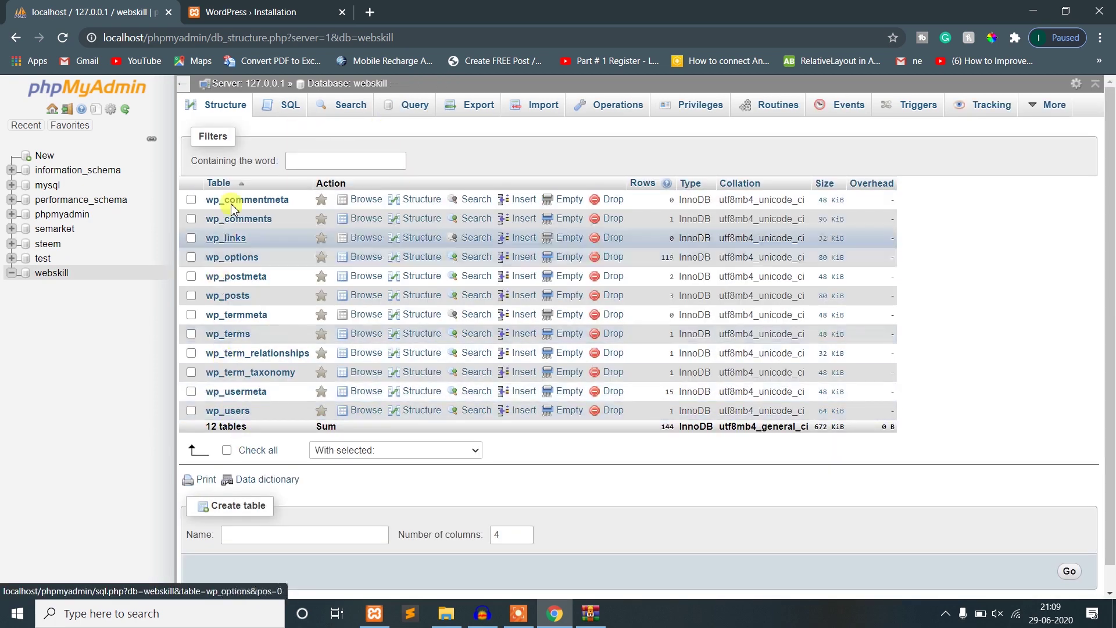
- Go from the installation success page to the login screen and sign in with the admin credentials
click(215, 7)
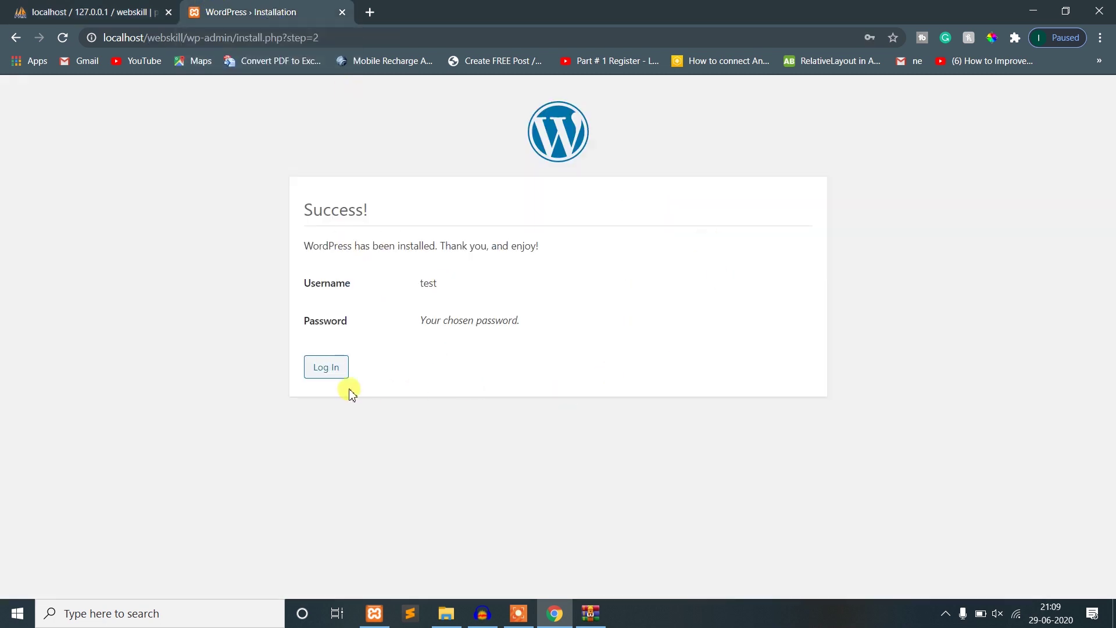
click(321, 370)
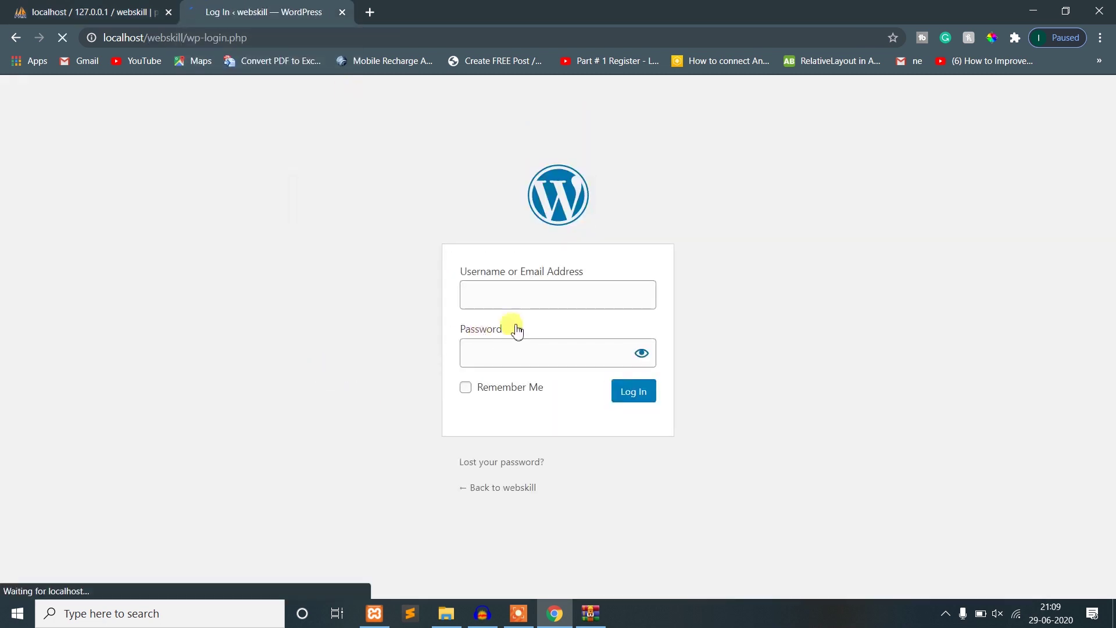
click(499, 294)
text(te)
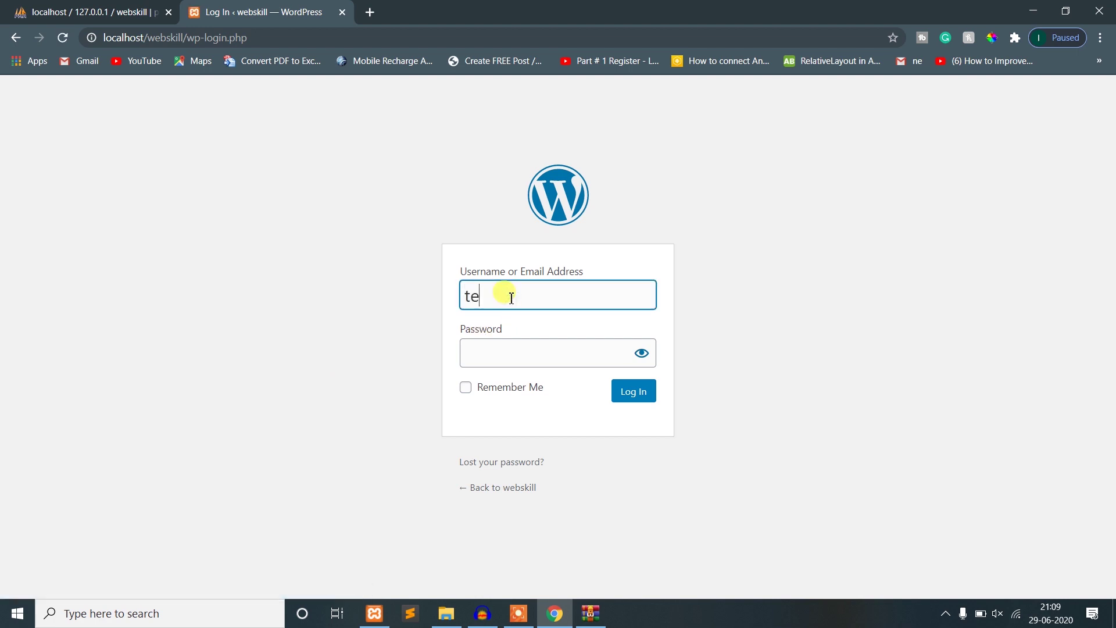
text(st)
key(Tab)
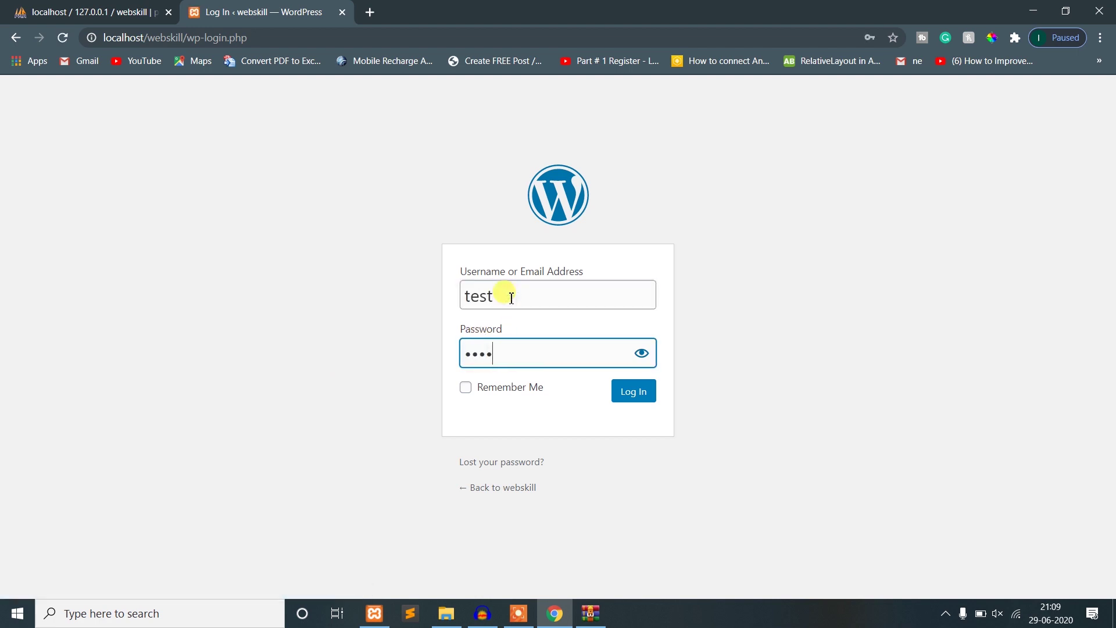
click(646, 399)
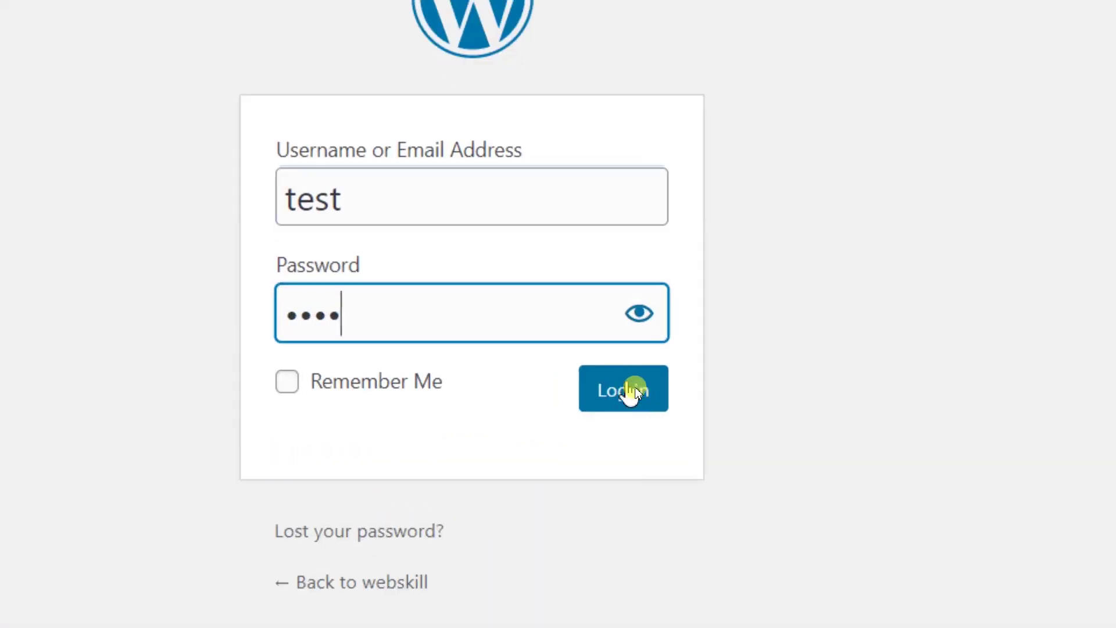
click(638, 393)
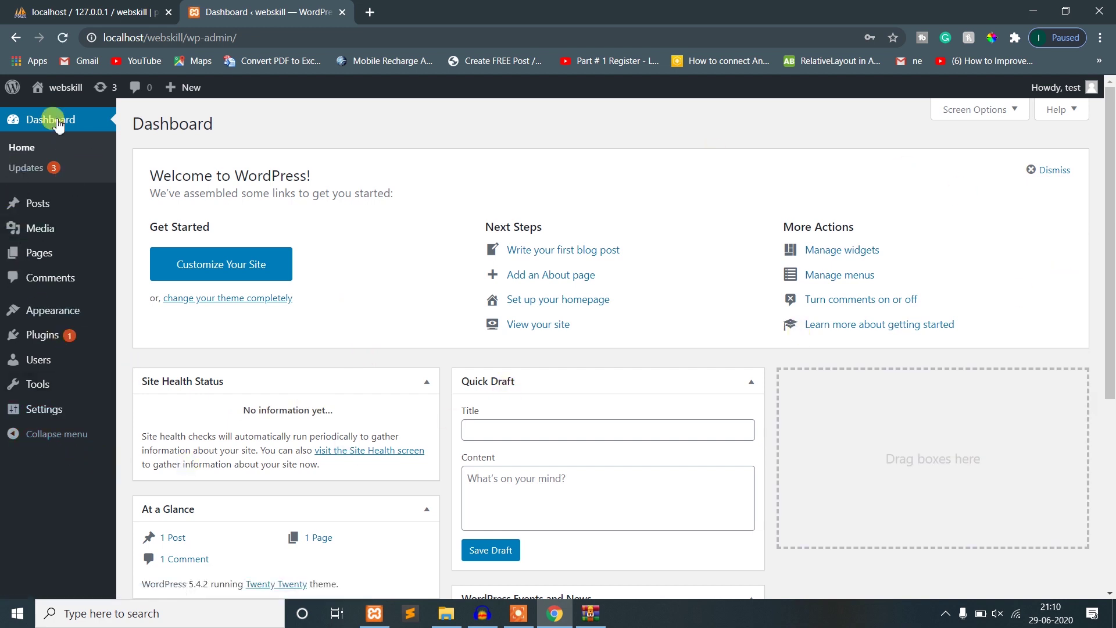
- Open Posts > All Posts, showing only the Hello world! post under Uncategorized
mouse_move(53, 93)
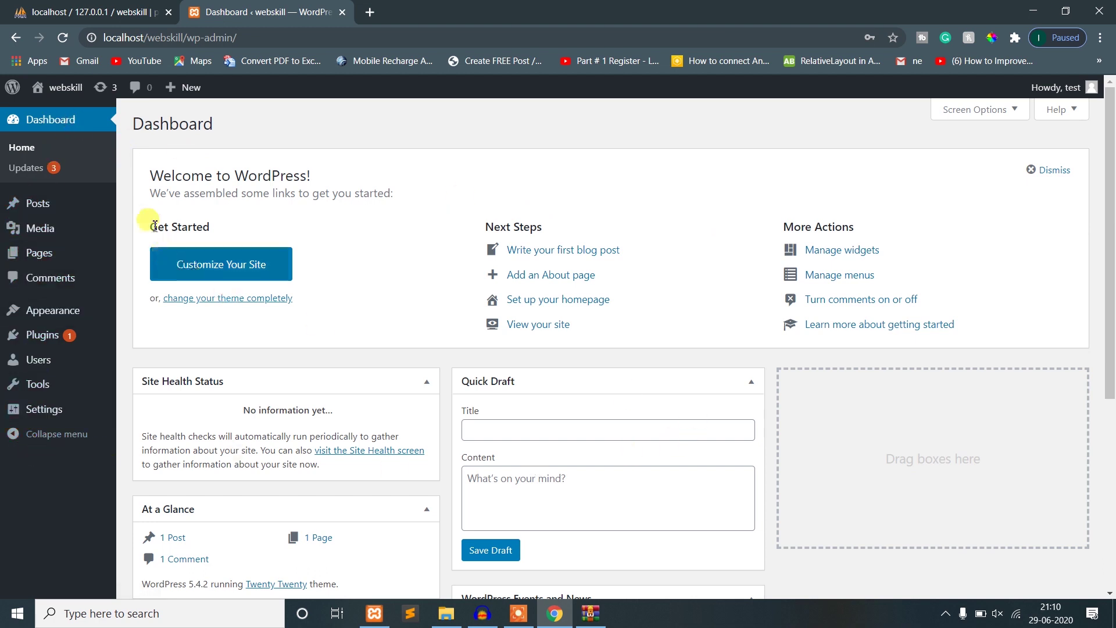
mouse_move(46, 207)
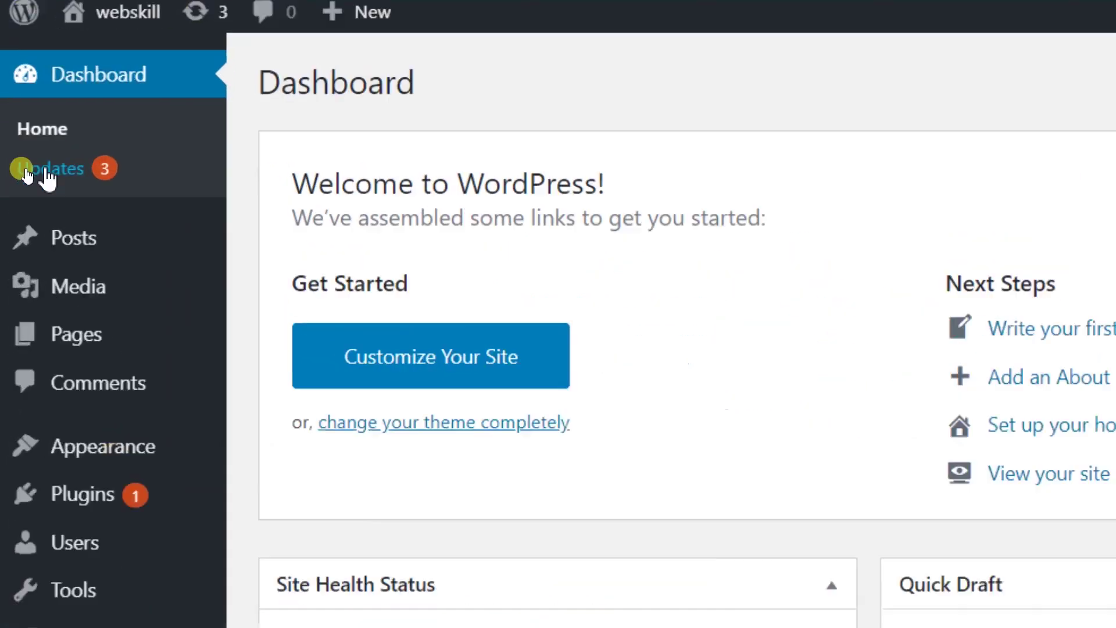
mouse_move(27, 212)
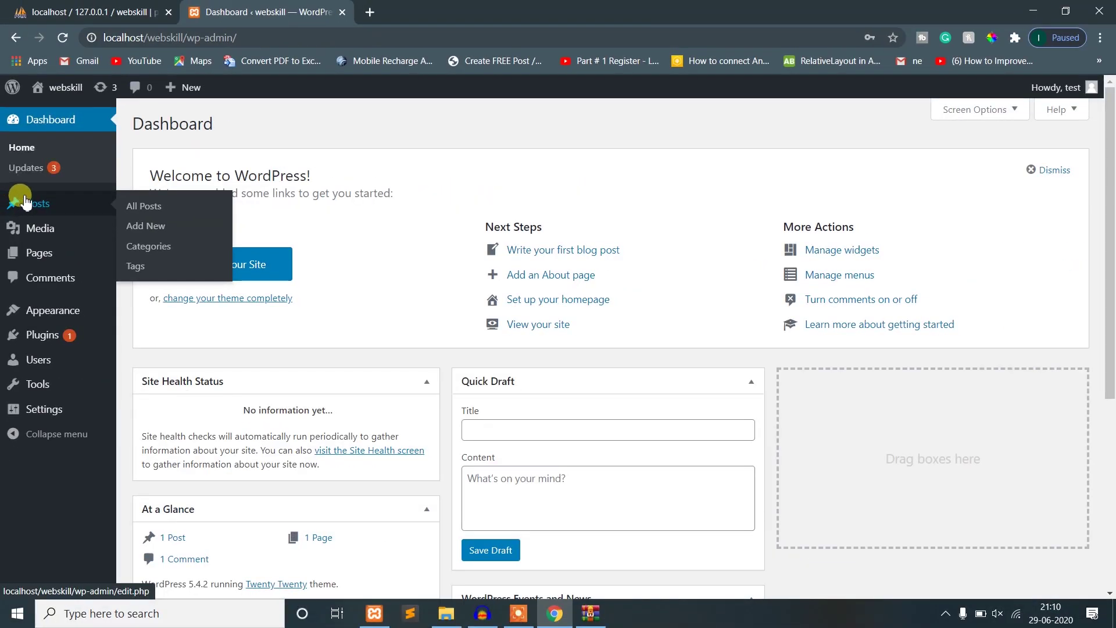
click(144, 211)
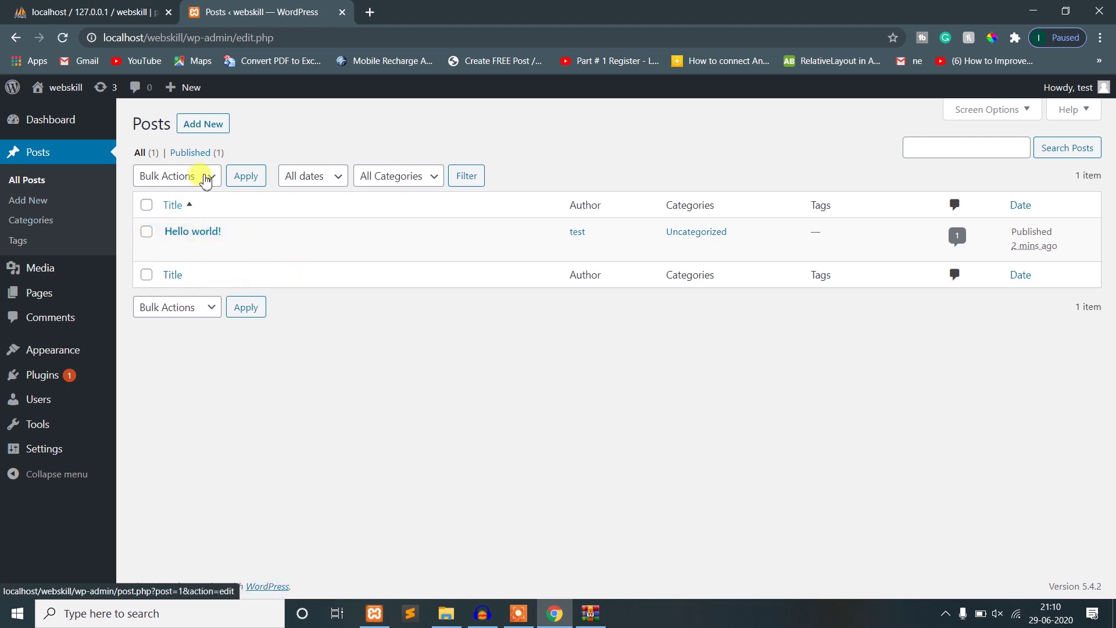
mouse_move(57, 102)
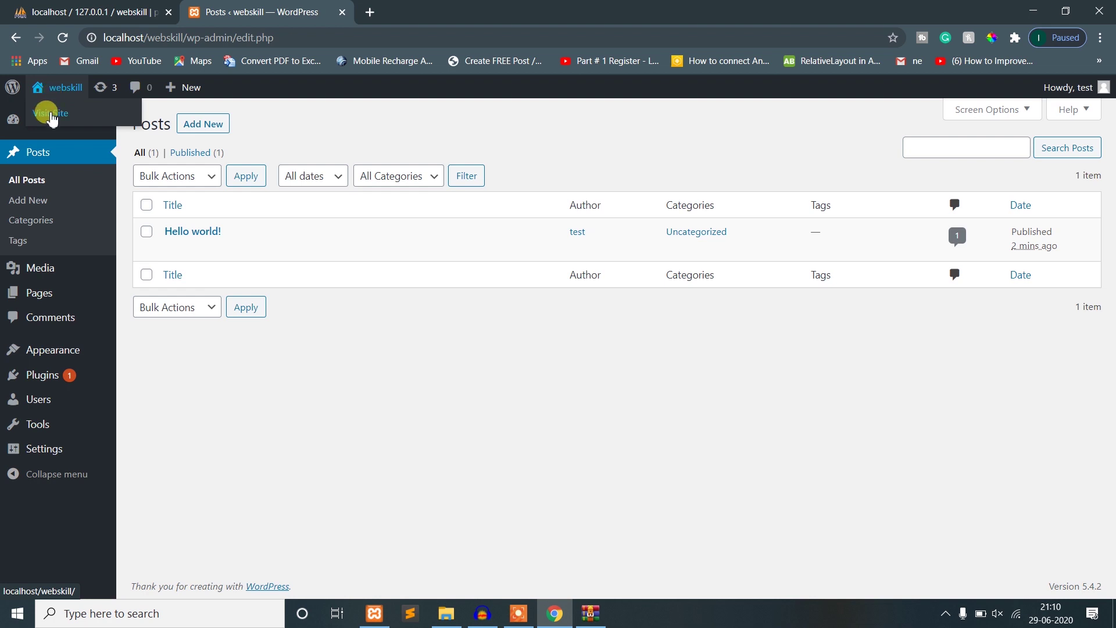
- Open Visit Site in a new tab and view the Hello world! post on the front page
middle_click(53, 114)
click(456, 9)
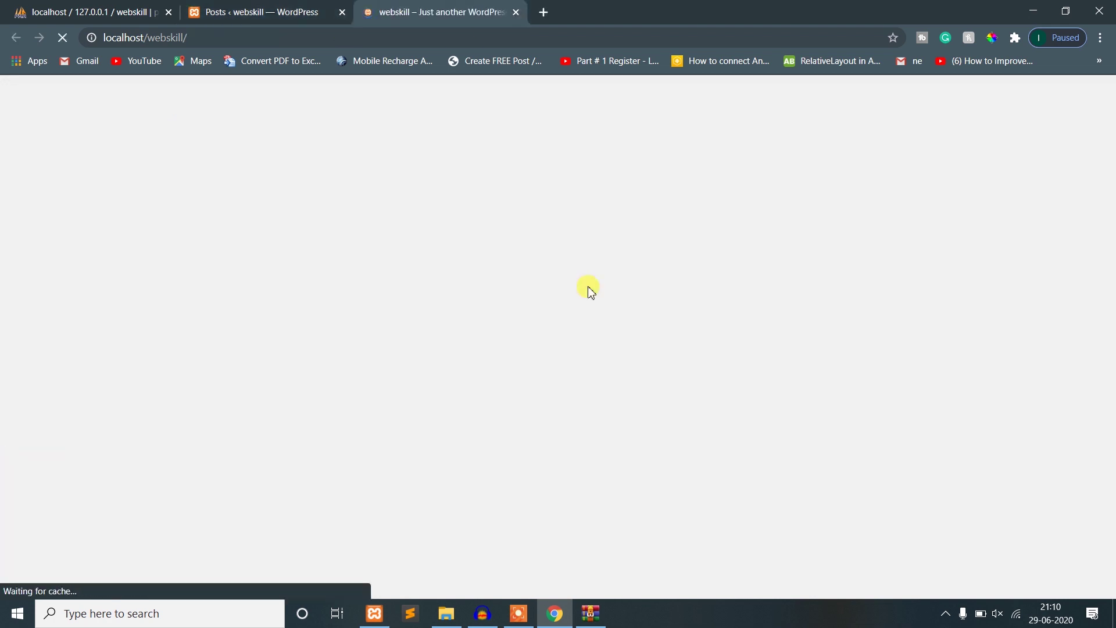
scroll(581, 349, down, 10)
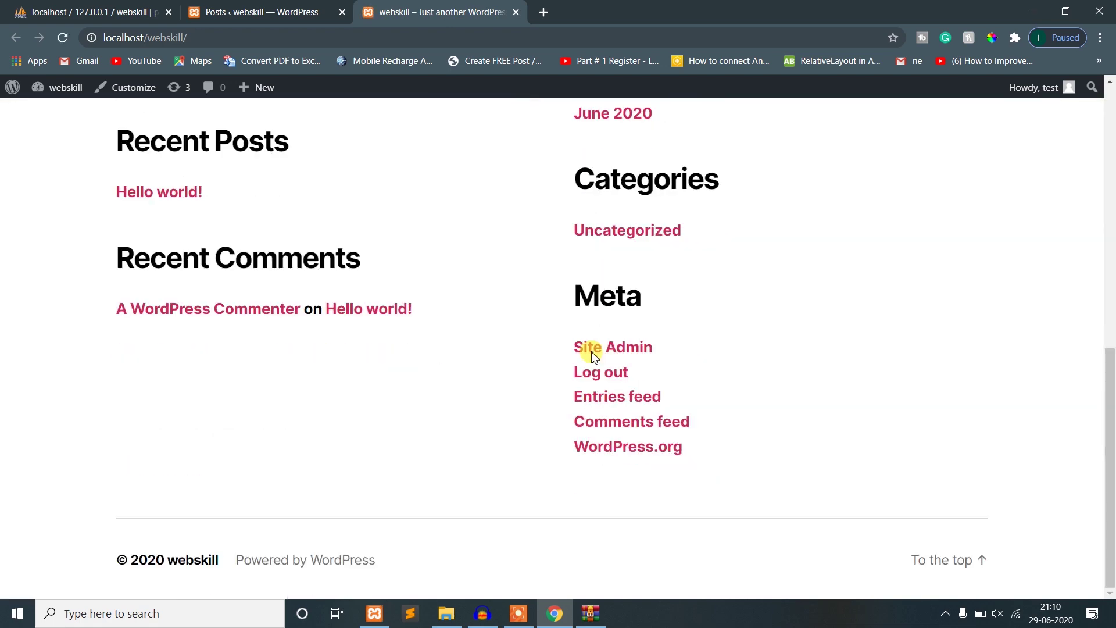
scroll(756, 395, up, 10)
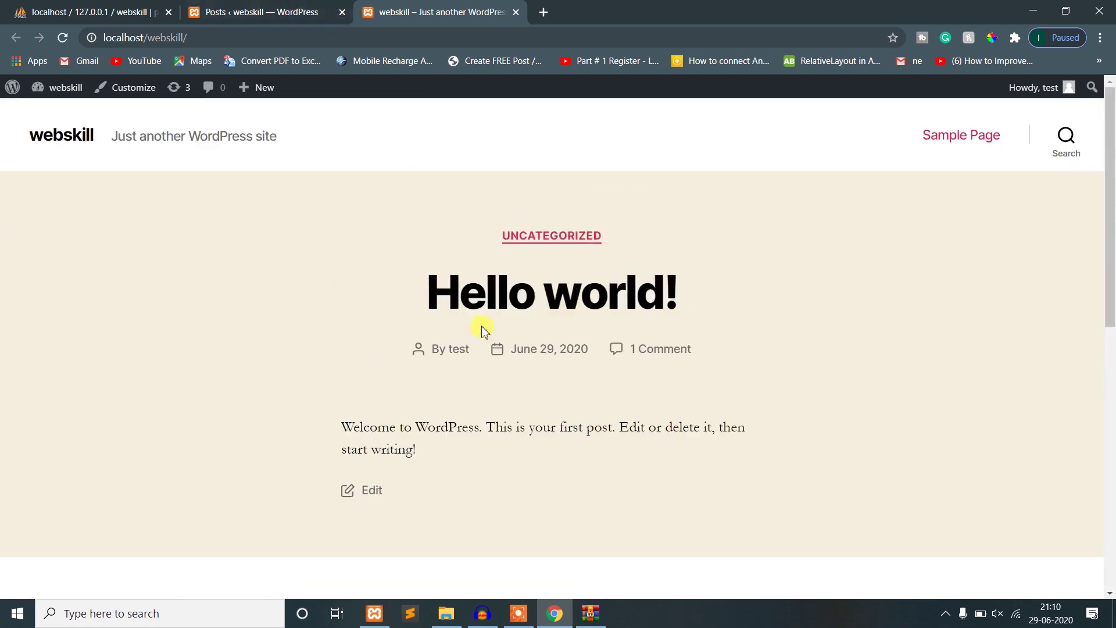
click(278, 11)
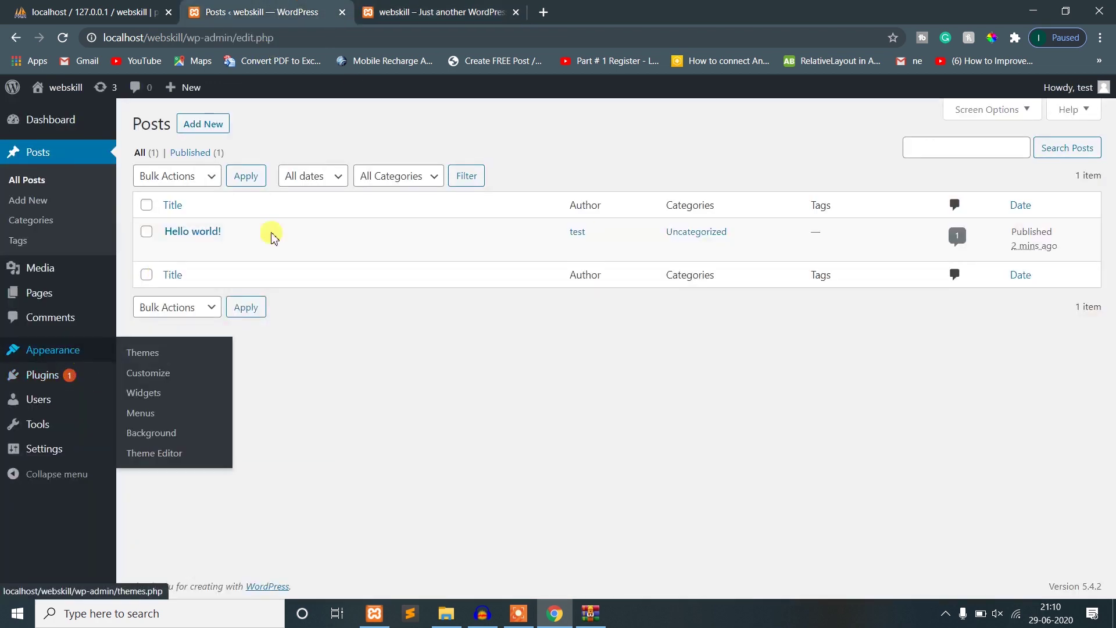
click(434, 6)
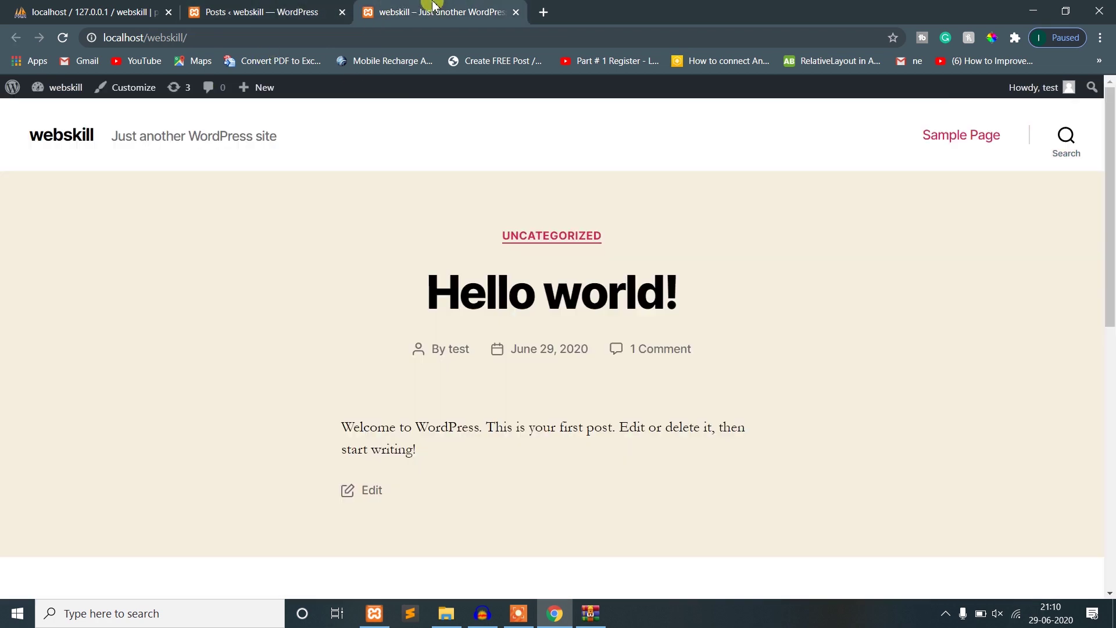
- Select the localhost/webskill address and bring up Chrome's main menu
click(140, 42)
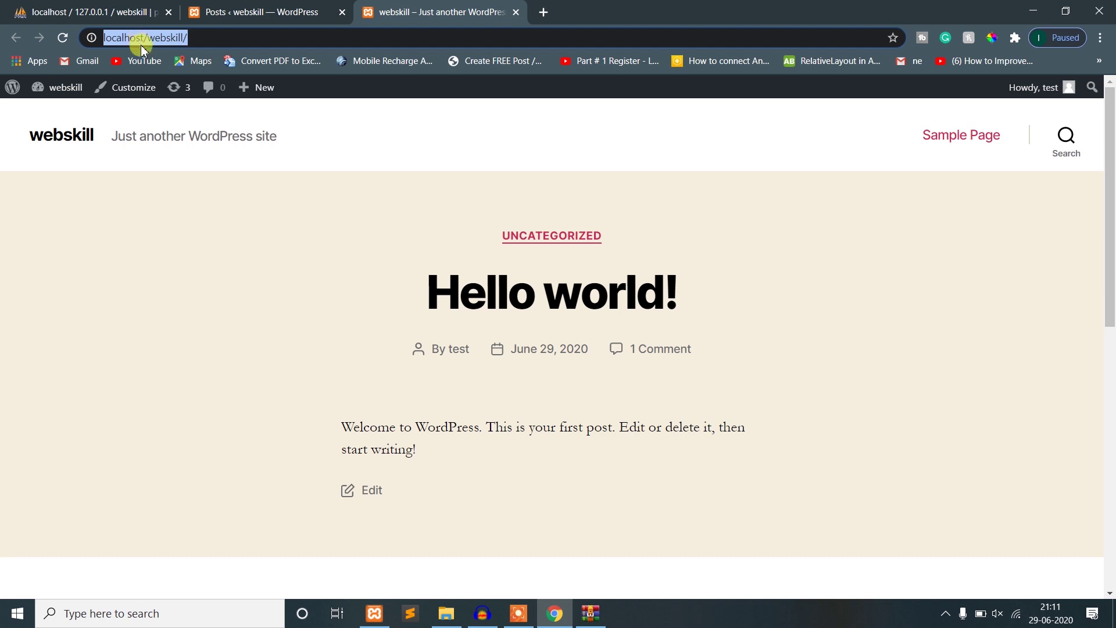
click(240, 227)
click(173, 41)
key(ctrl+c)
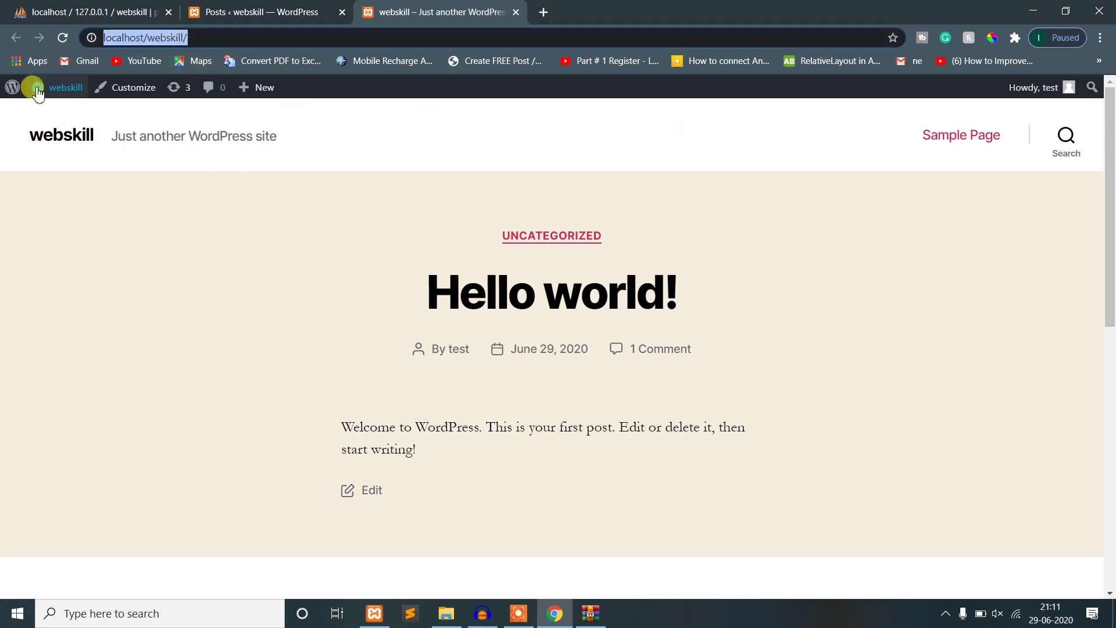
click(1101, 37)
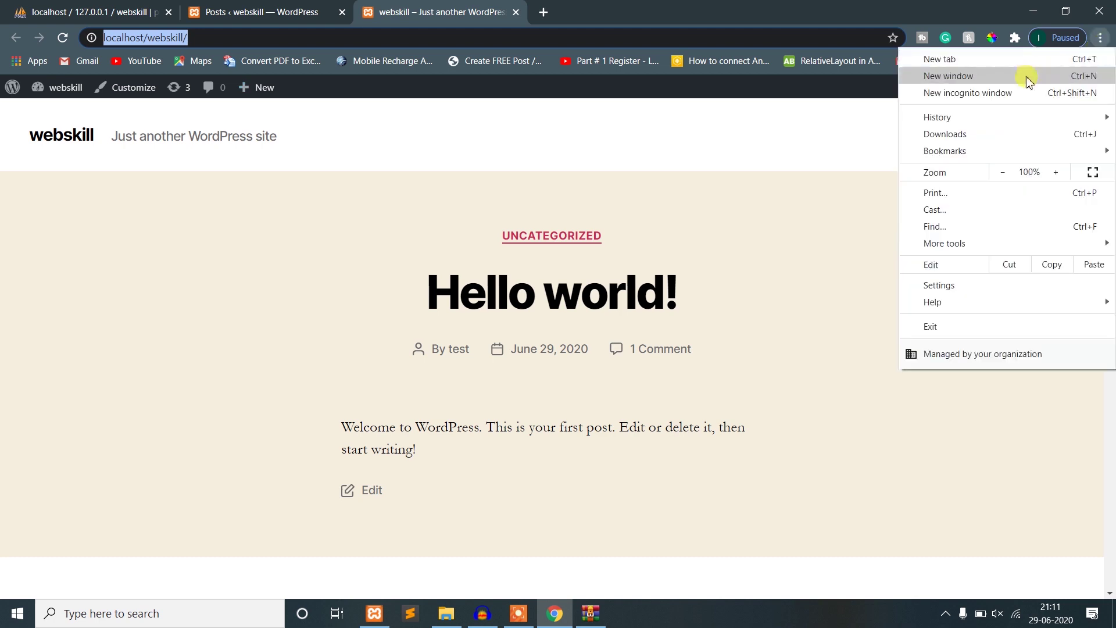
- Load the copied localhost/webskill address in a new incognito window
click(1017, 93)
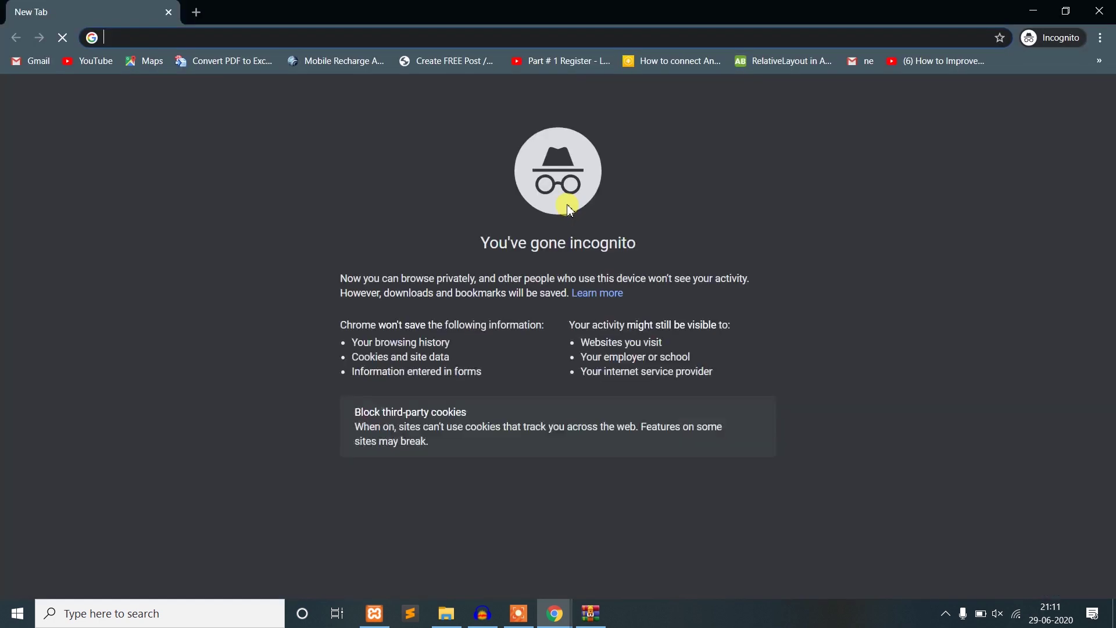
key(ctrl+v)
key(Return)
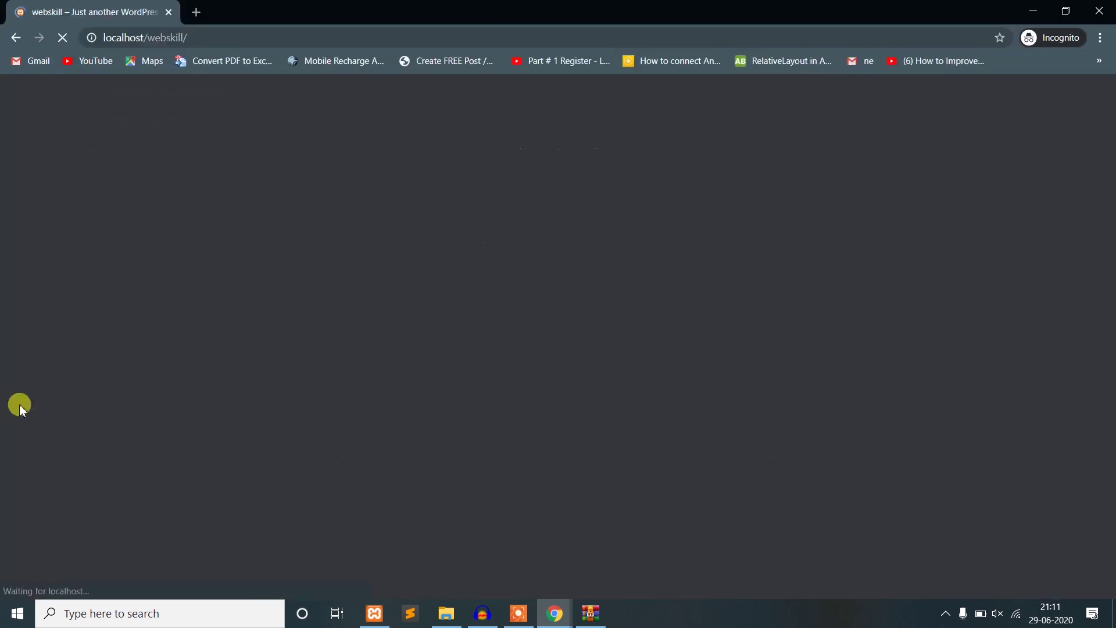
scroll(337, 335, down, 5)
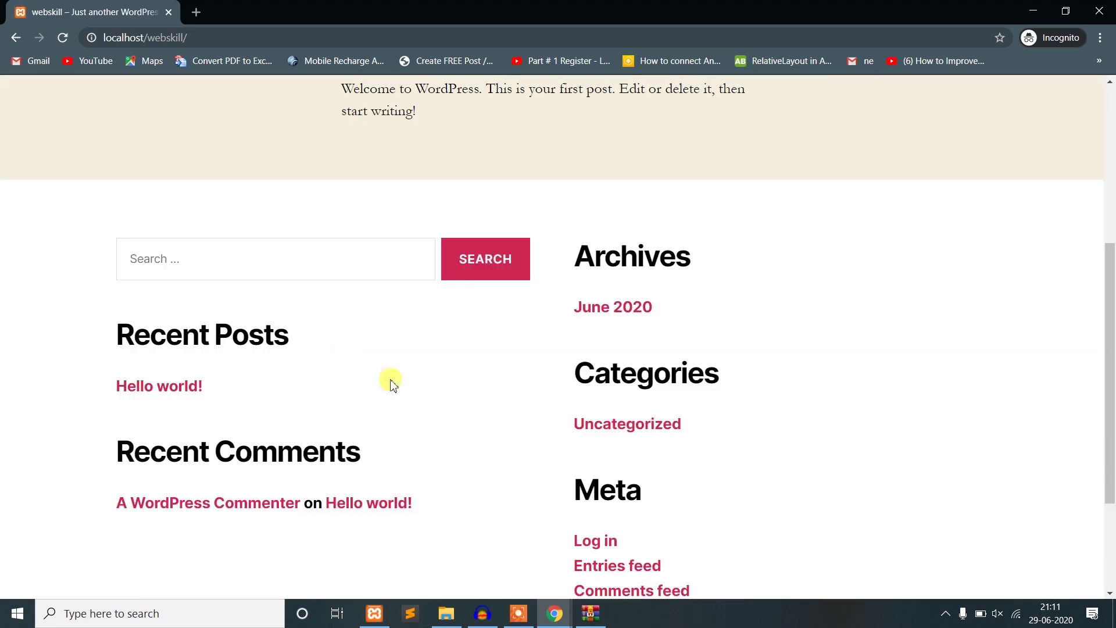
scroll(428, 391, up, 5)
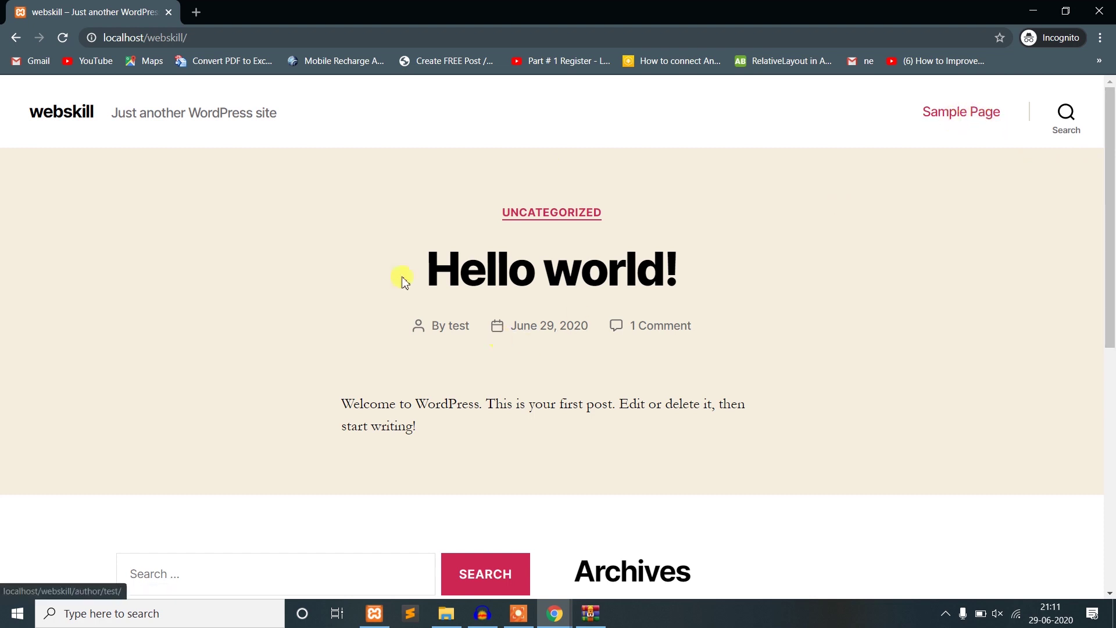
- Try the front page's search overlay, look over the footer, and minimize the incognito window
drag(401, 274, 738, 267)
click(849, 281)
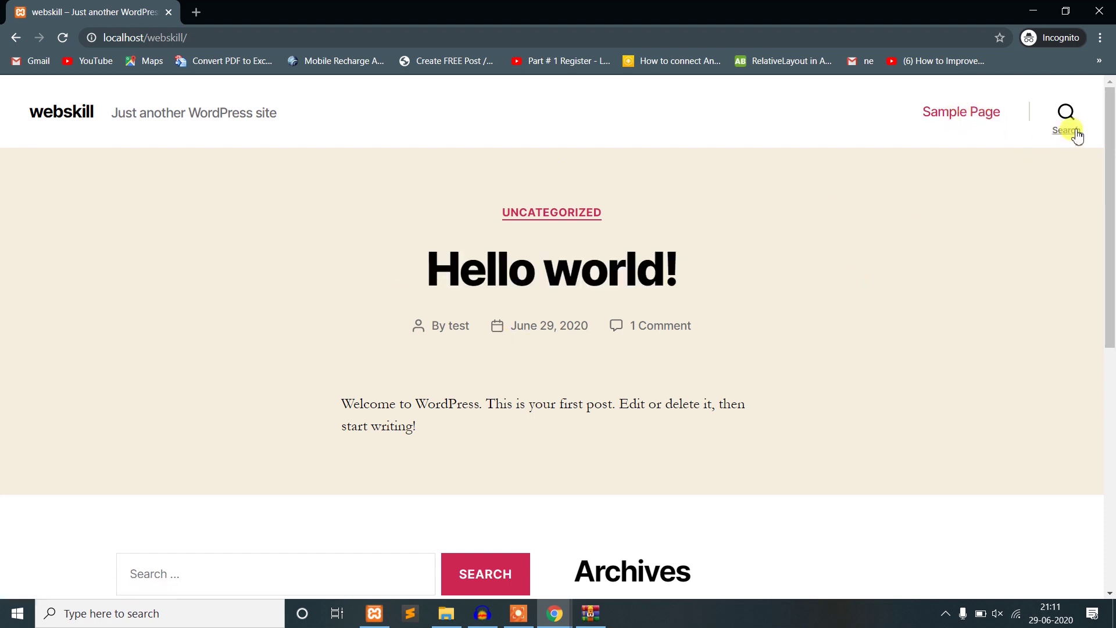
click(1065, 116)
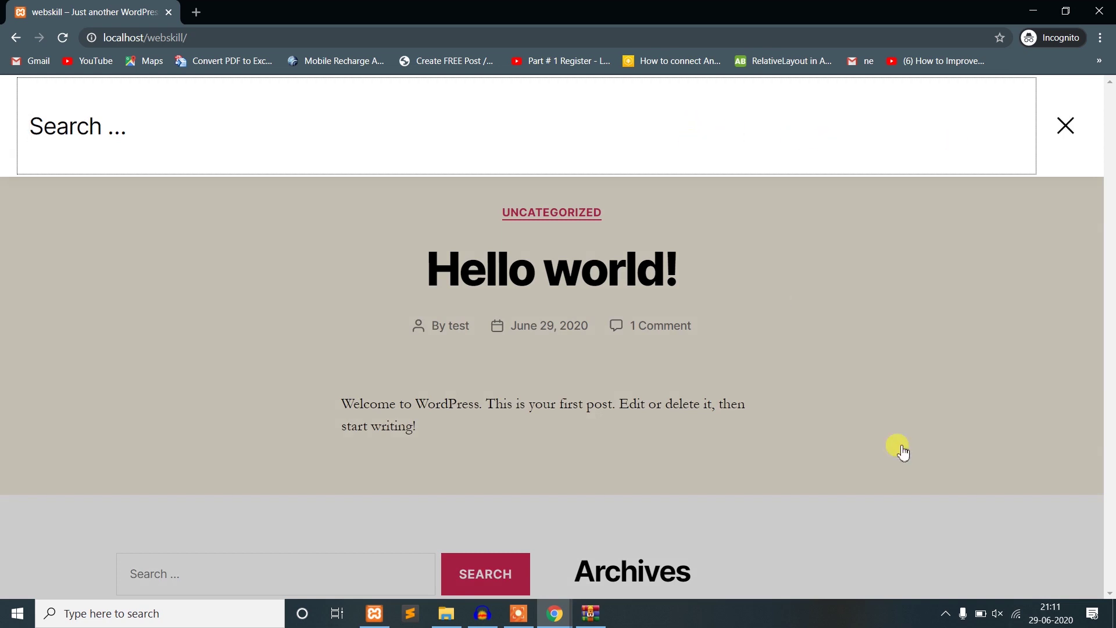
click(899, 447)
click(1066, 119)
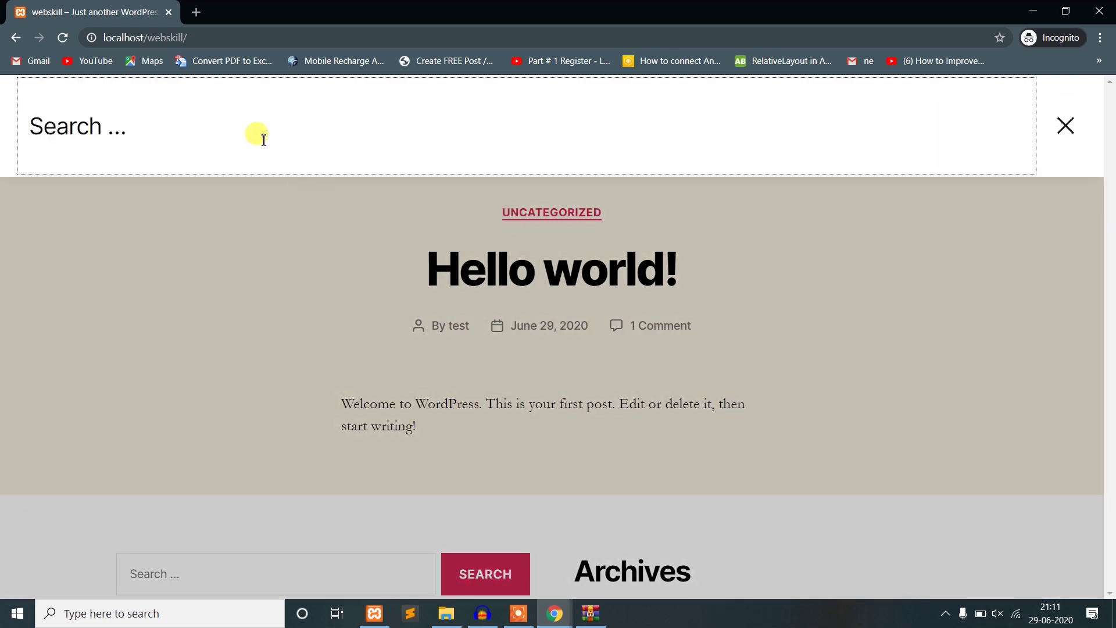
click(1003, 399)
scroll(548, 391, down, 8)
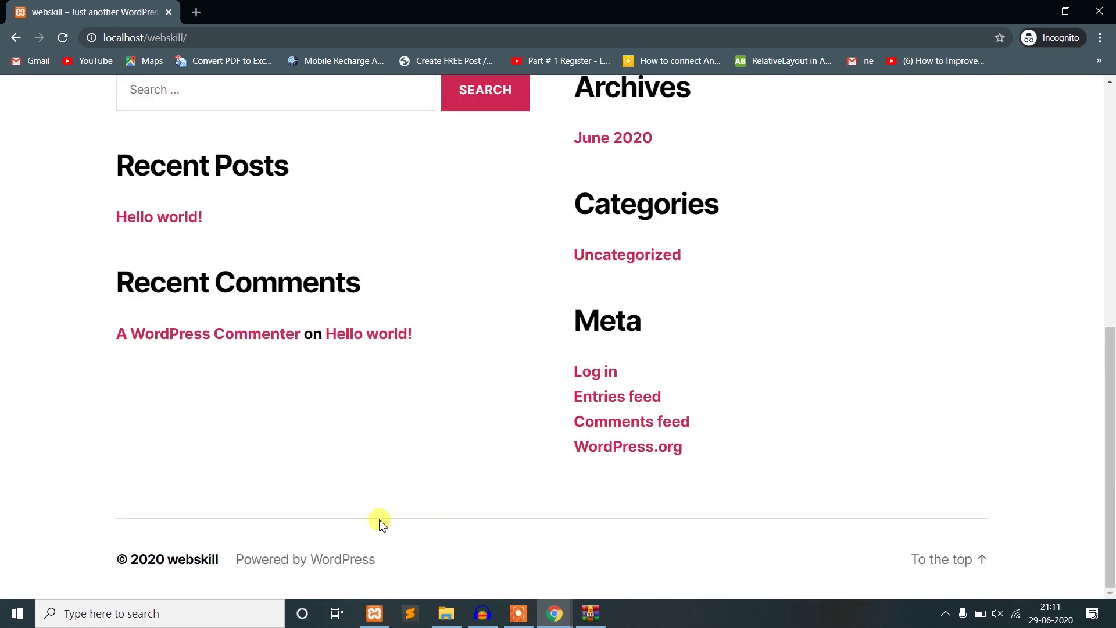
scroll(379, 523, up, 10)
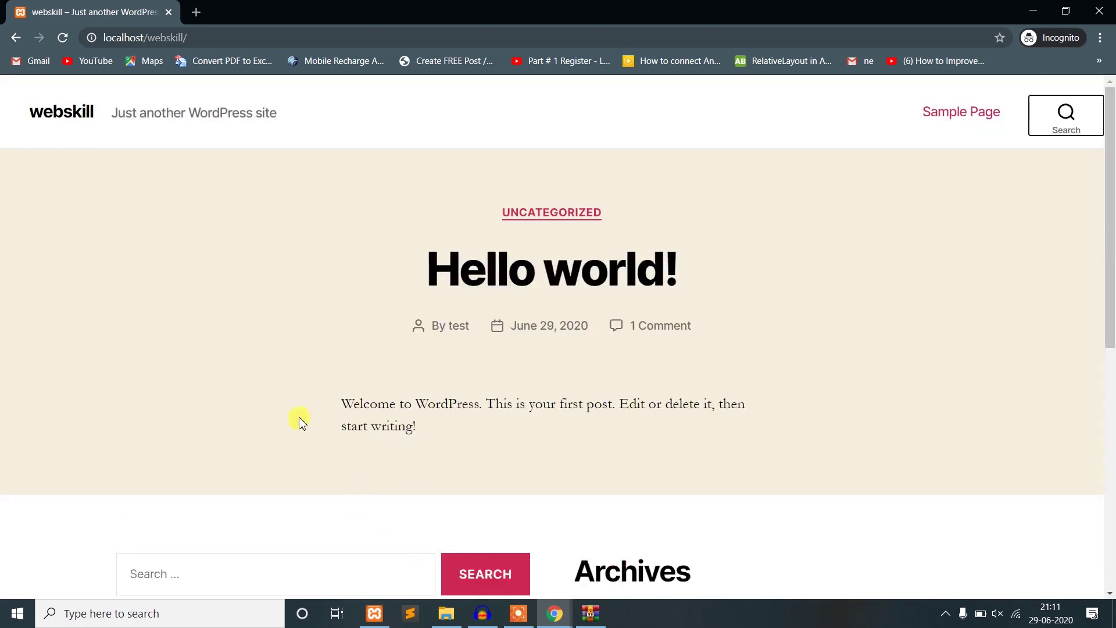
click(1033, 10)
- Return to the Posts admin list and start a new post with Add New
click(244, 10)
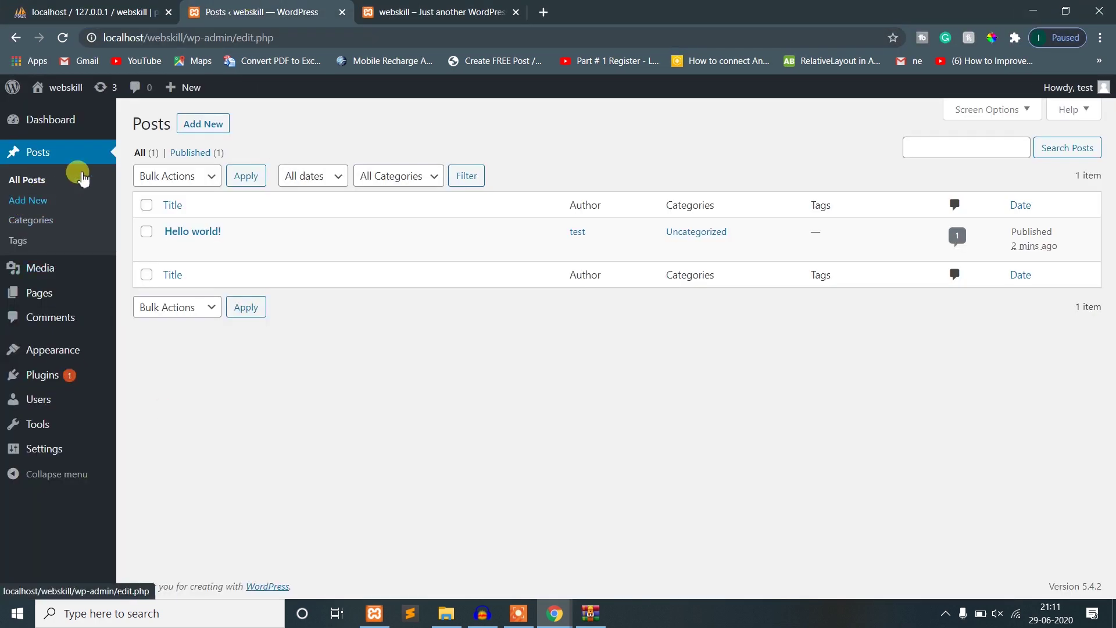
key(ctrl+Tab)
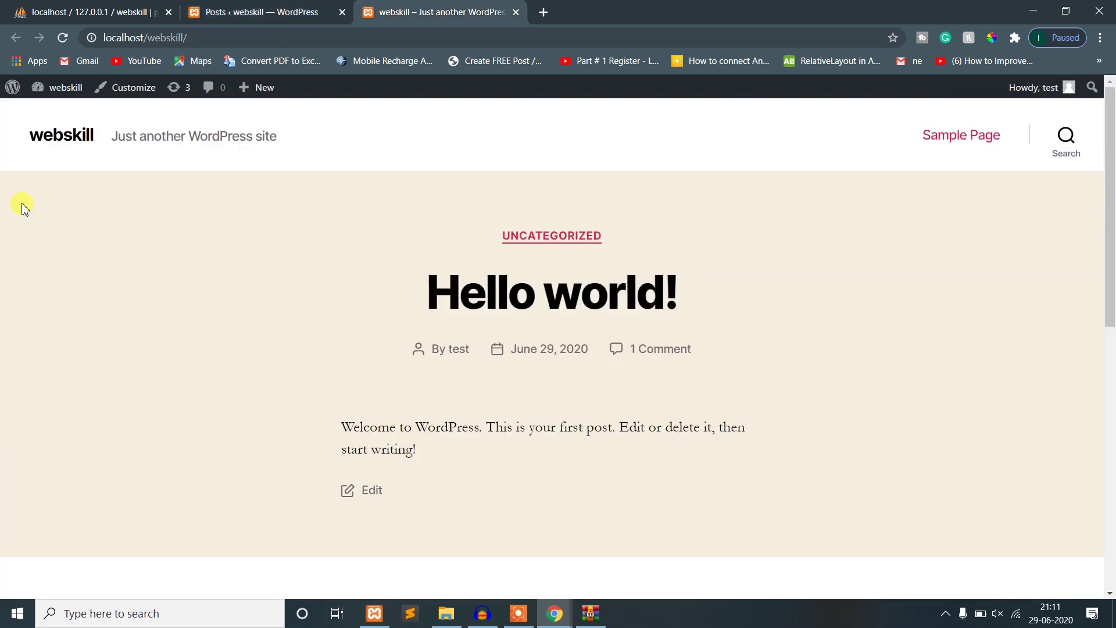
key(ctrl+shift+Tab)
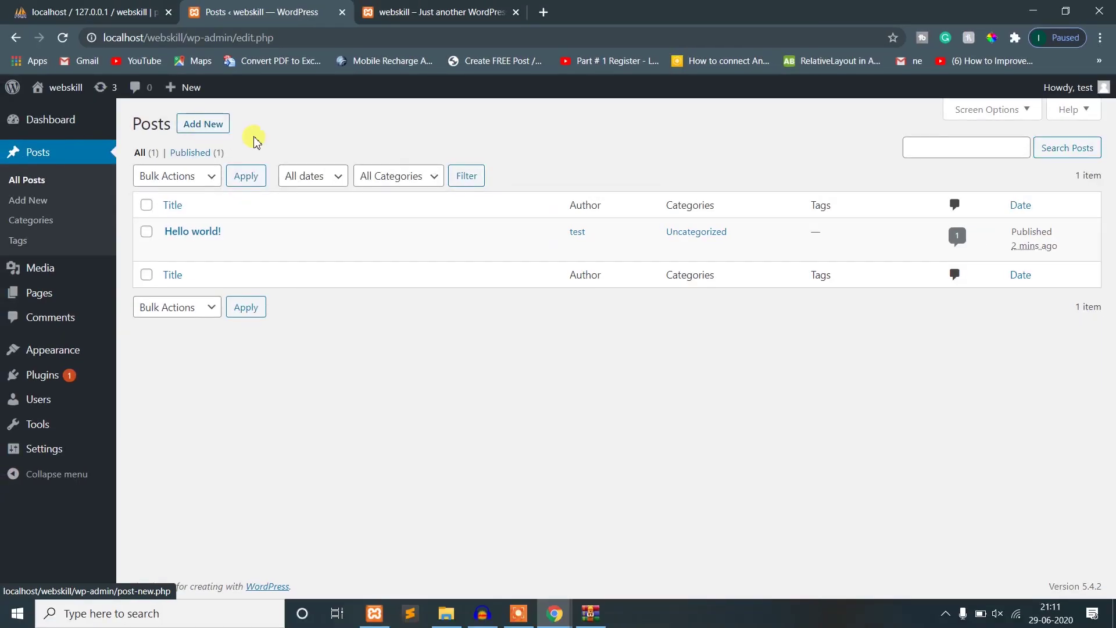
click(210, 133)
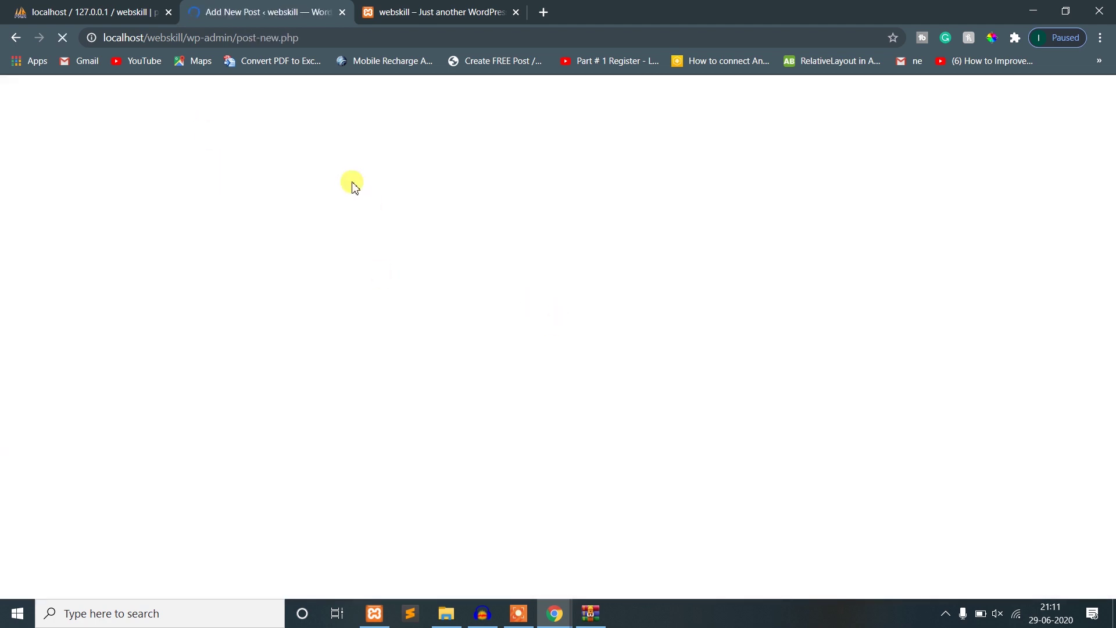
- Title the new post 'This is my first post', then open a fresh browser tab
click(371, 9)
click(332, 7)
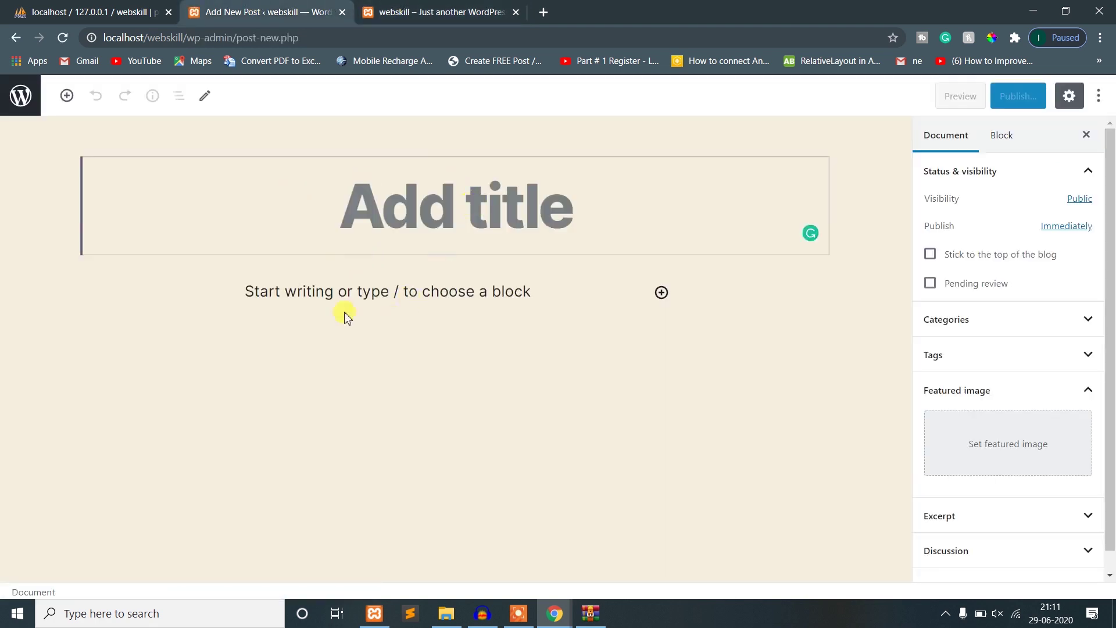
click(305, 292)
click(460, 204)
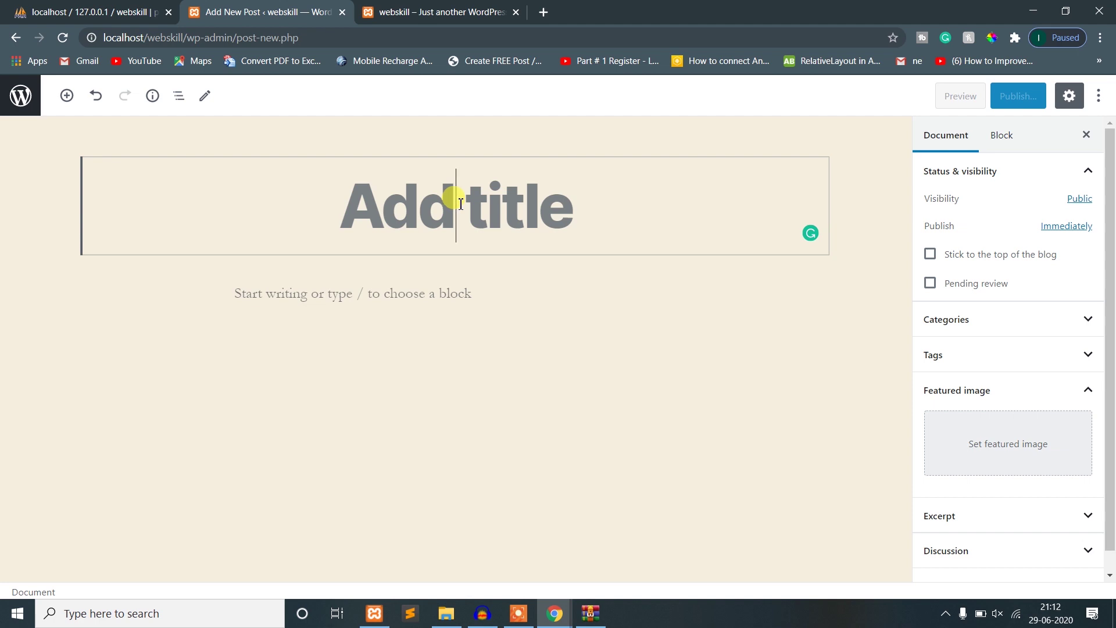
text(This is my)
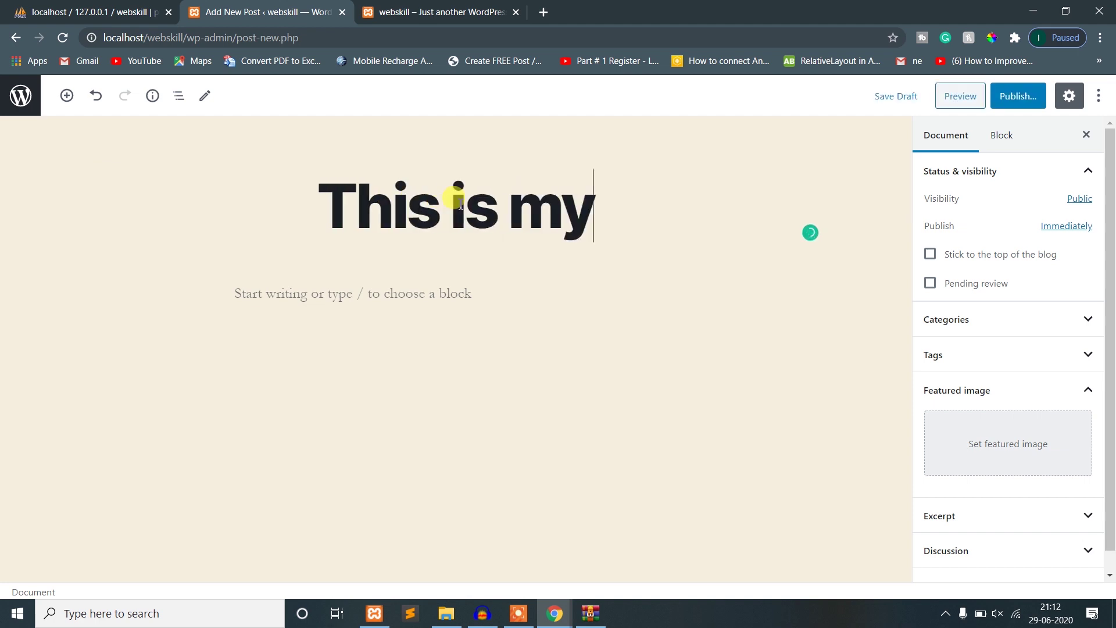
text( first )
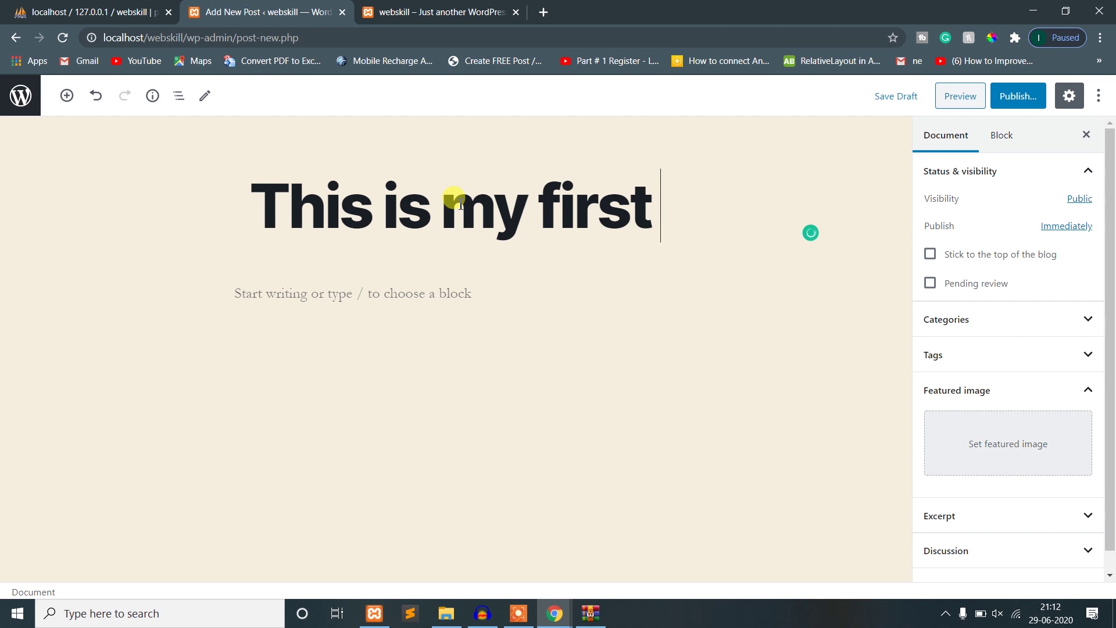
text(post)
click(314, 378)
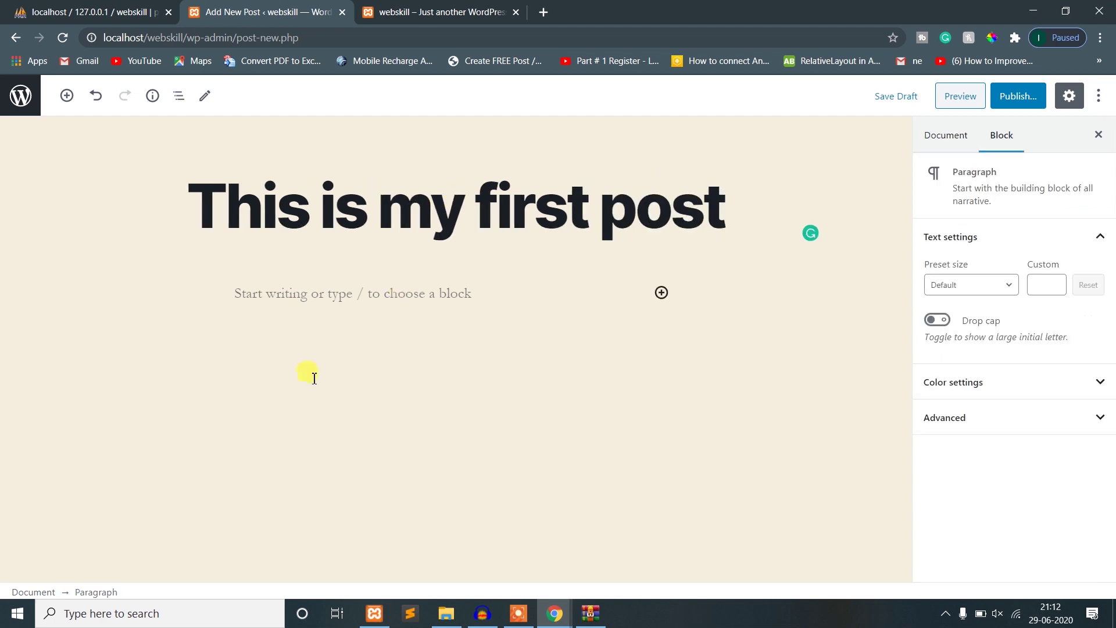
triple_click(223, 218)
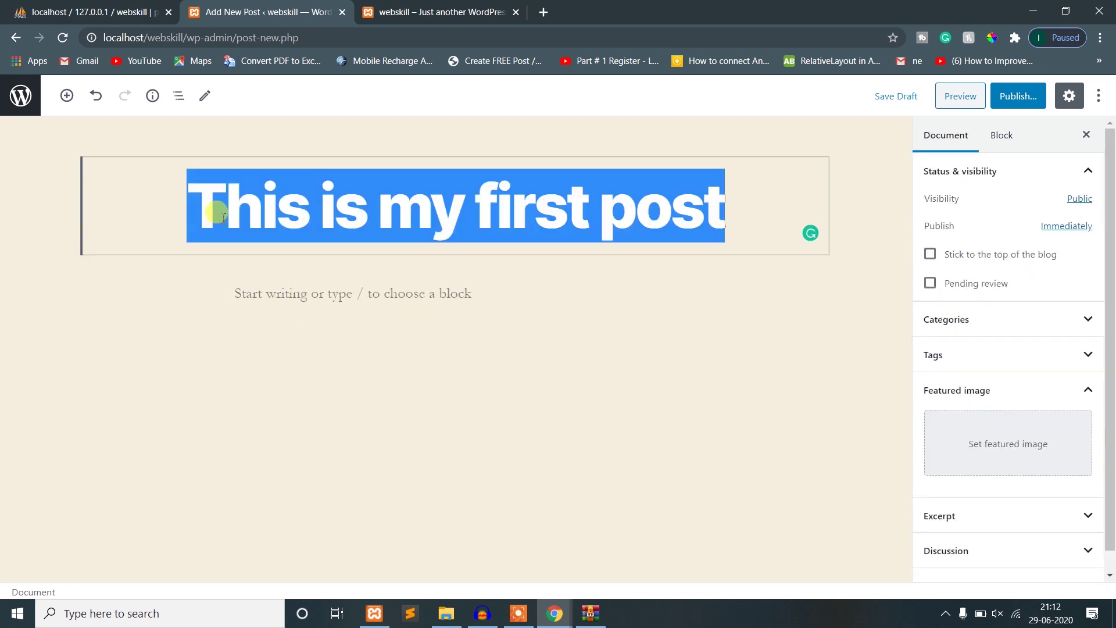
click(280, 302)
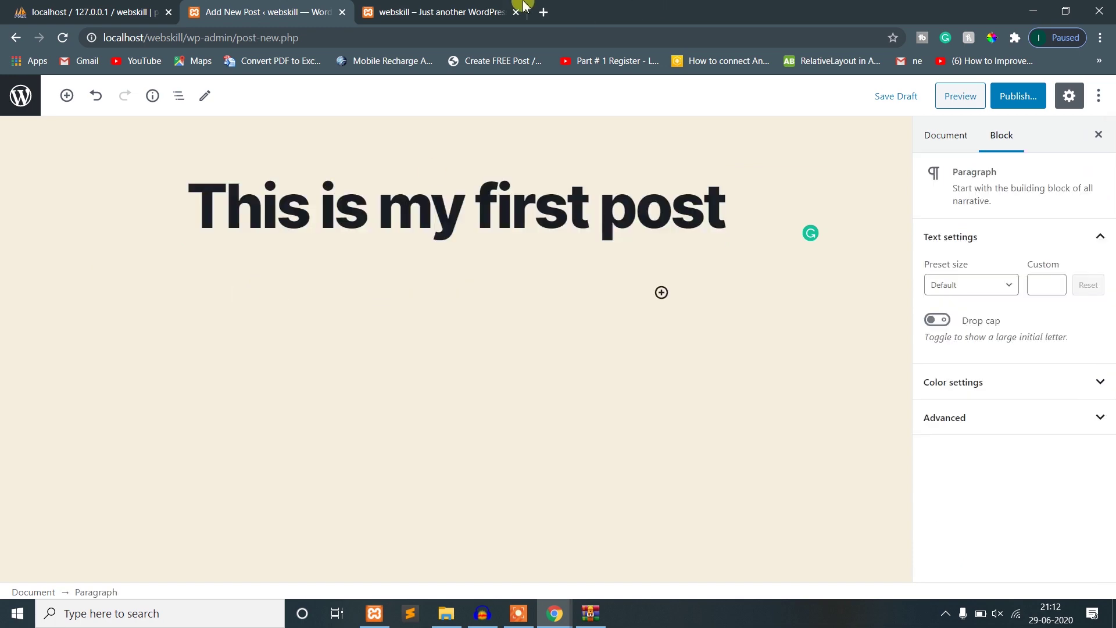
click(543, 13)
- Search for lorem ipsum, open lipsum.com and copy its first two sample sections
text(lorum)
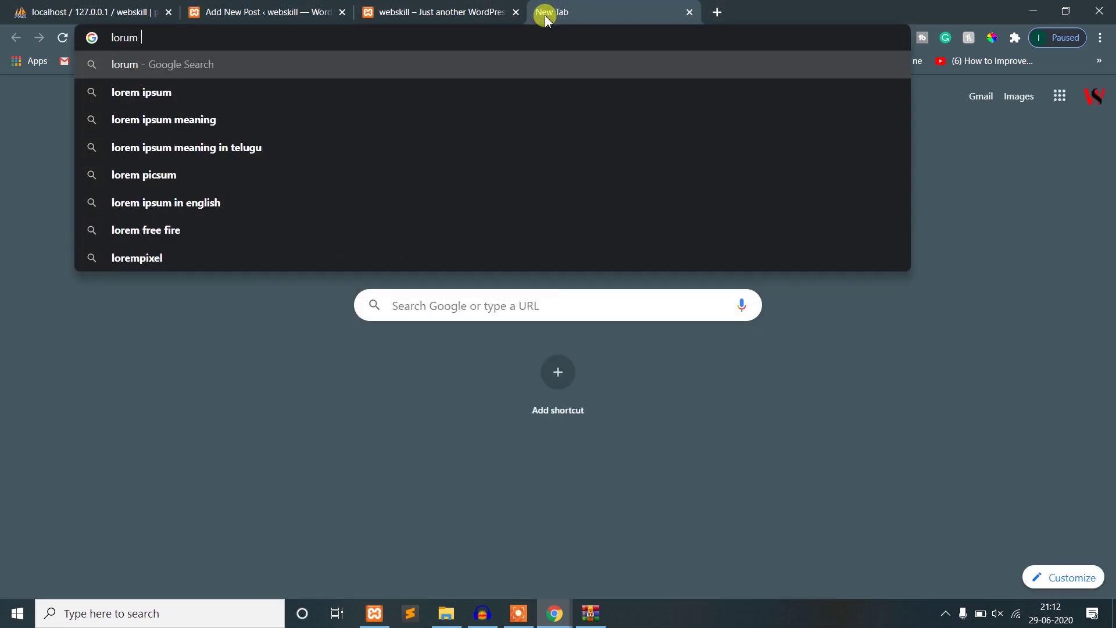
key(Down)
key(Return)
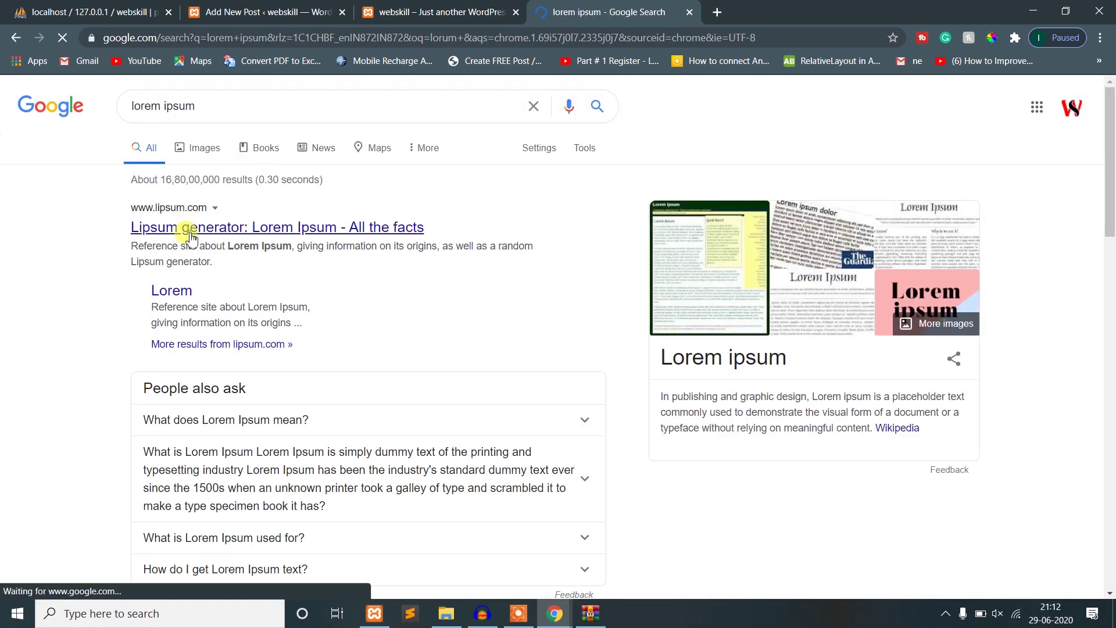
click(192, 232)
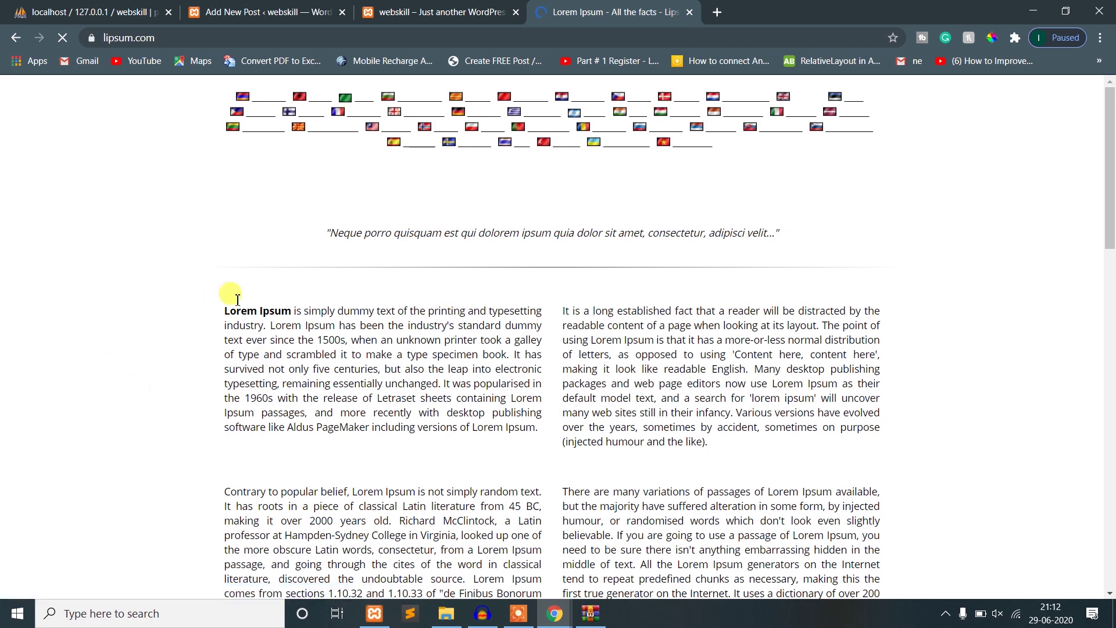
drag(224, 311, 727, 450)
key(ctrl+c)
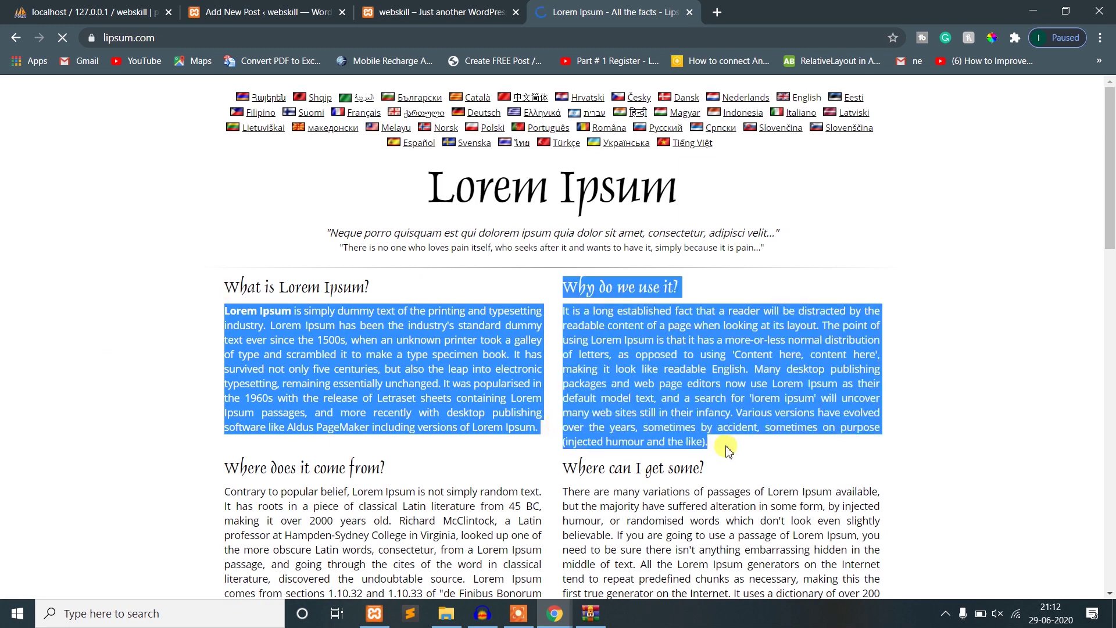
click(265, 11)
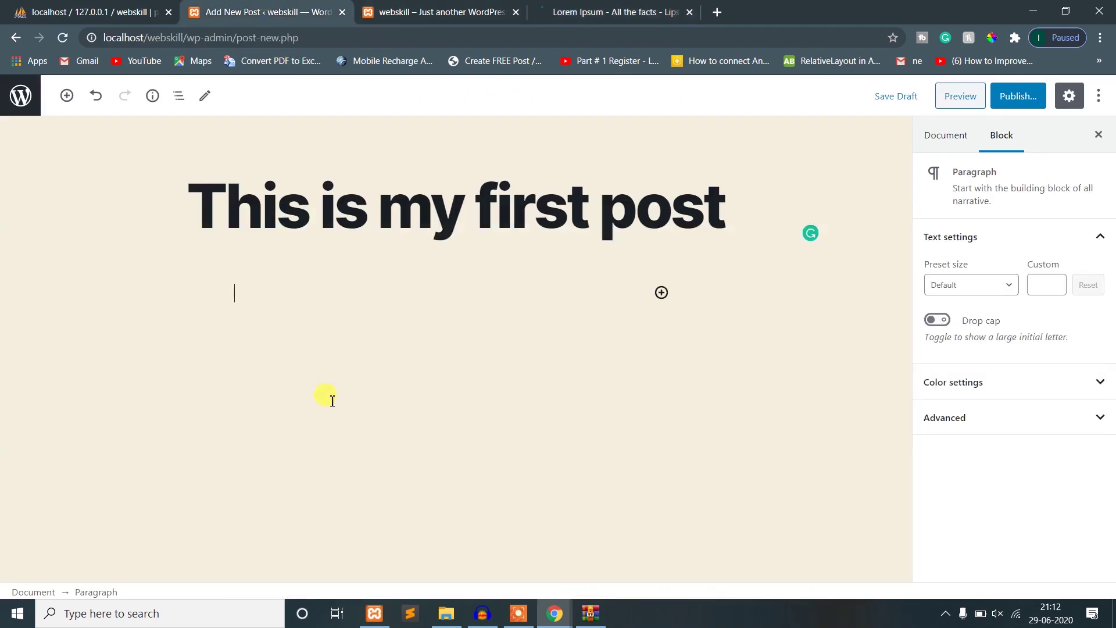
- Paste the Lorem Ipsum text into the body and add an empty block after the first paragraph
key(ctrl+v)
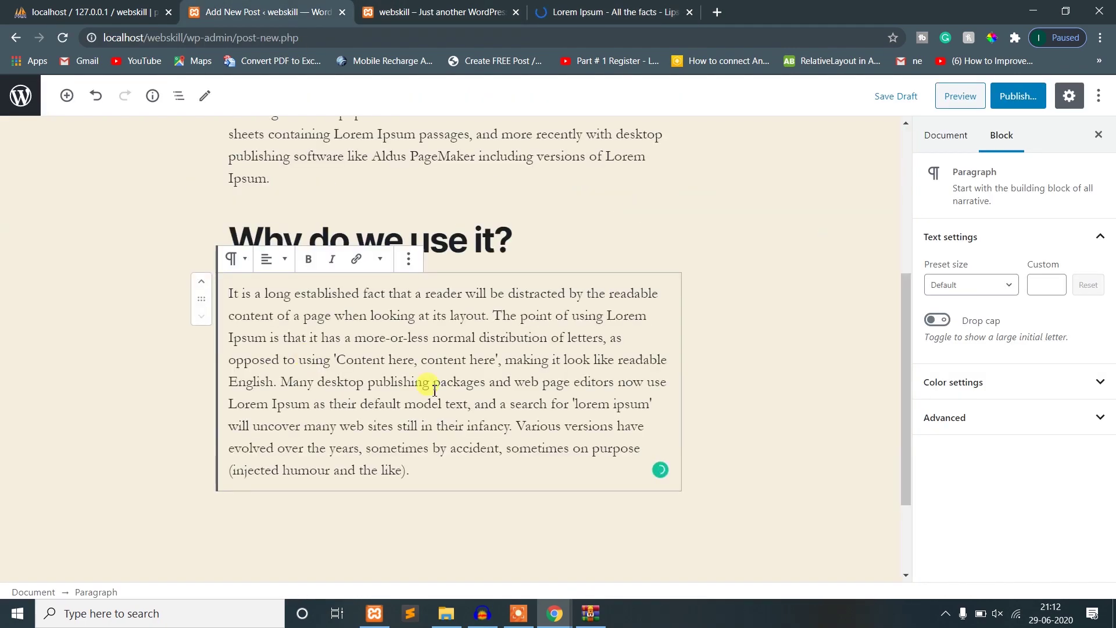
scroll(435, 389, up, 5)
scroll(461, 369, down, 7)
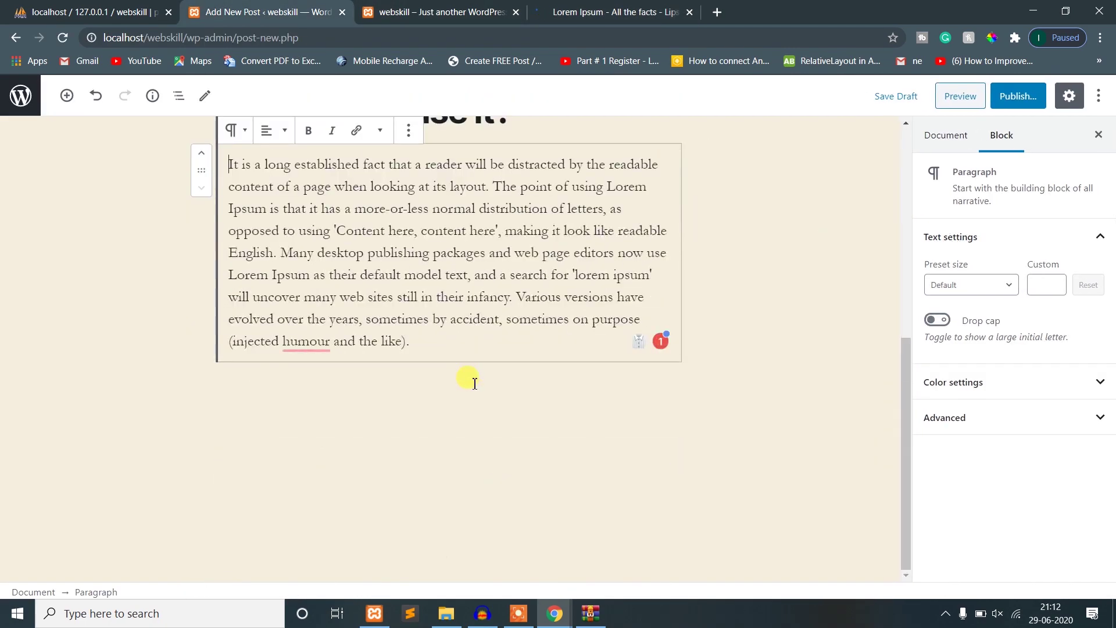
scroll(396, 356, up, 7)
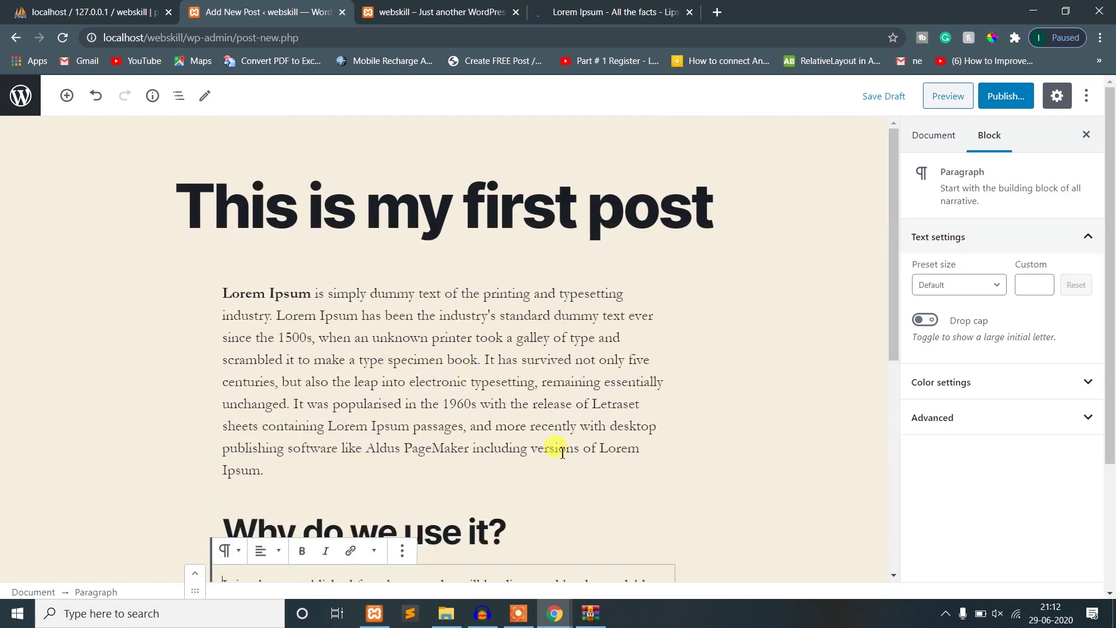
click(350, 470)
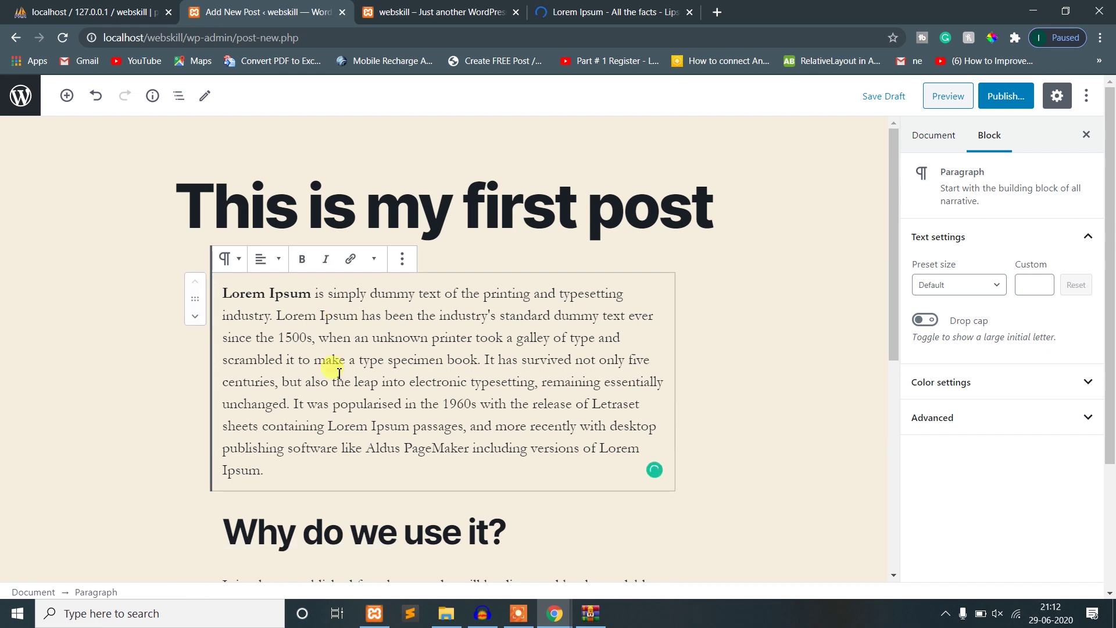
key(Return)
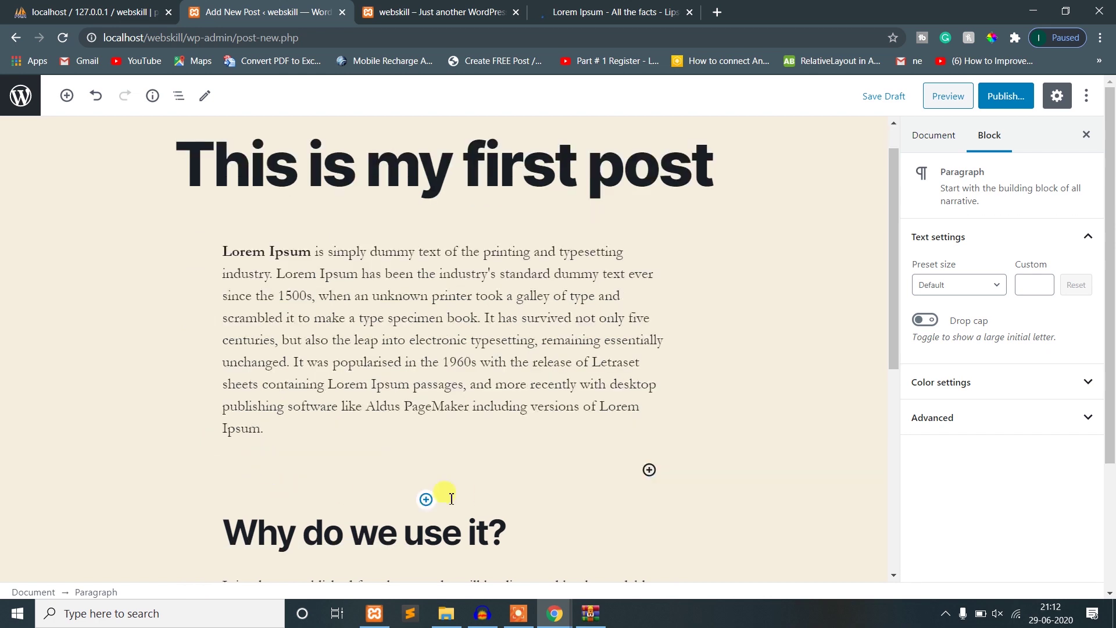
- Insert an Image block with the uploaded YouTube beginners tips thumbnail
click(426, 499)
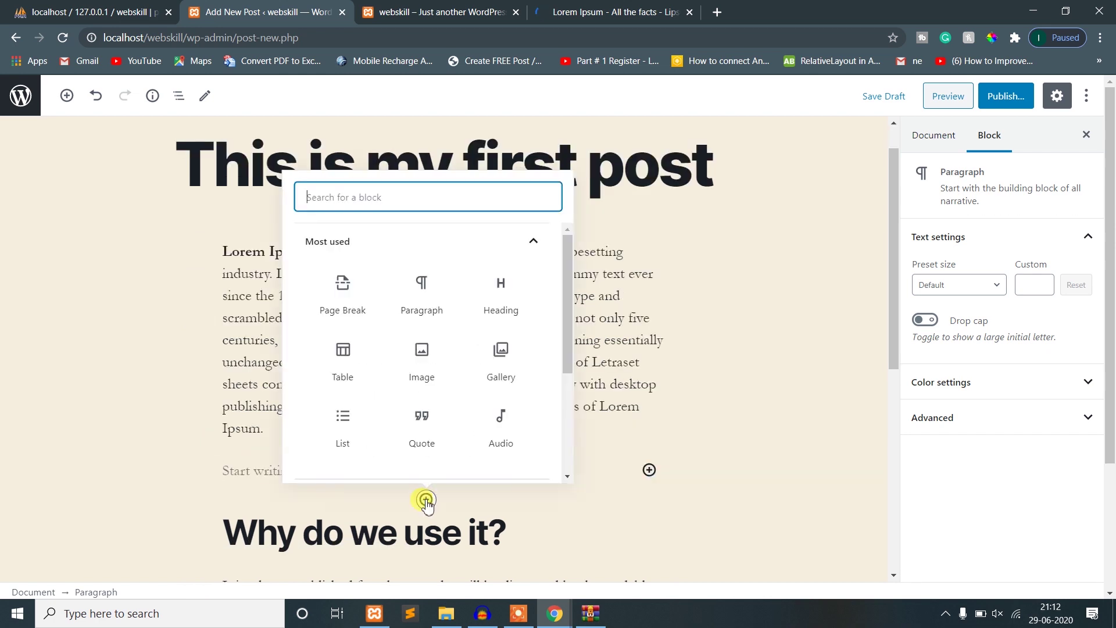
click(424, 355)
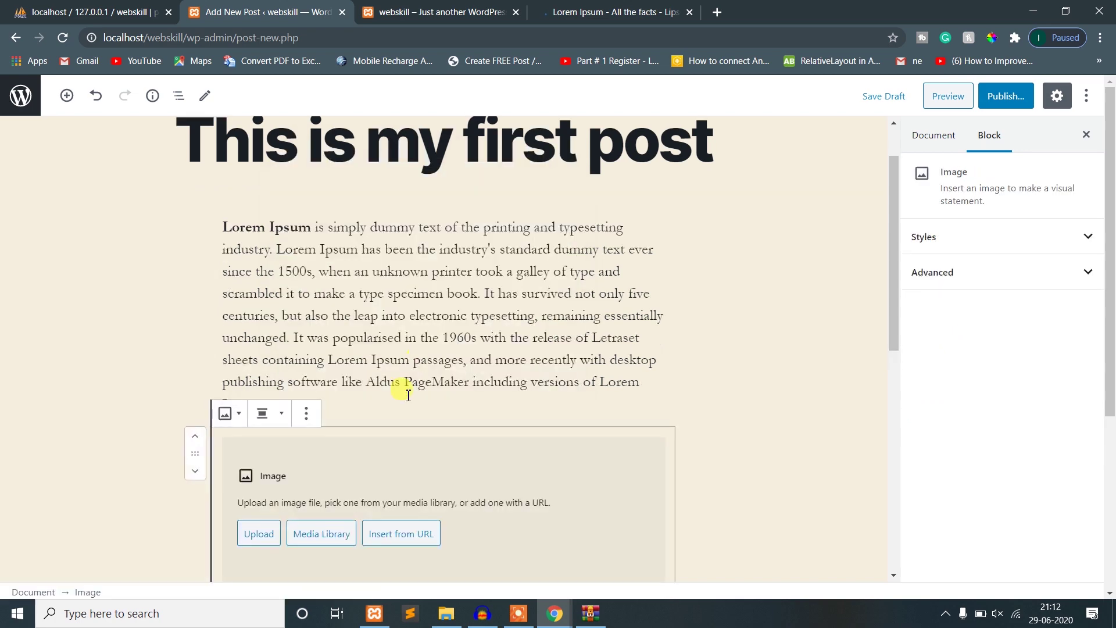
click(274, 537)
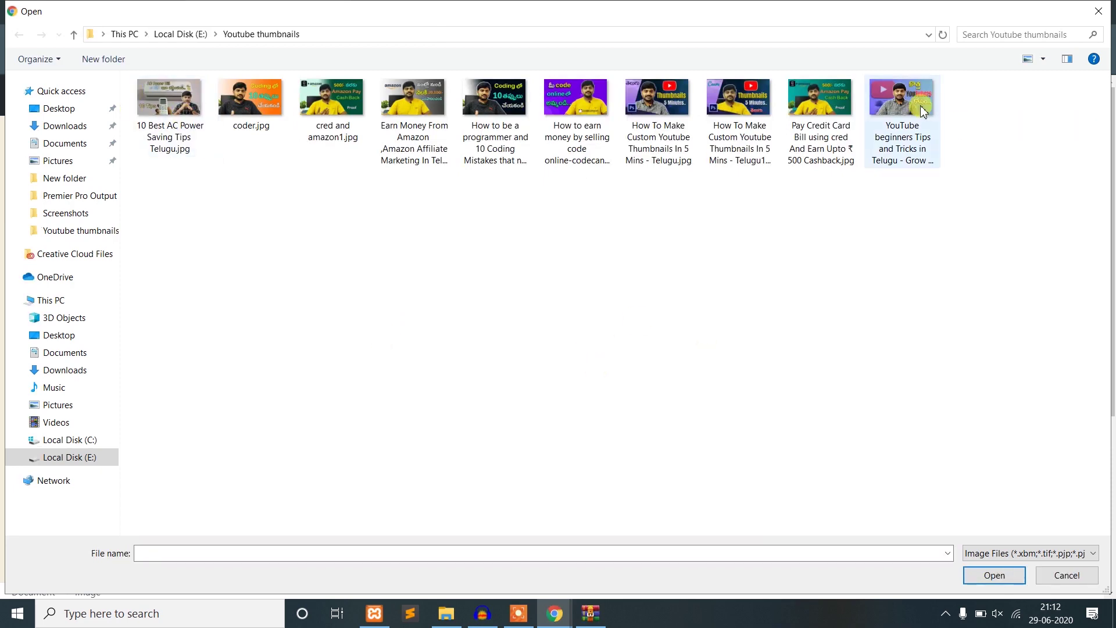
double_click(904, 102)
scroll(735, 446, down, 10)
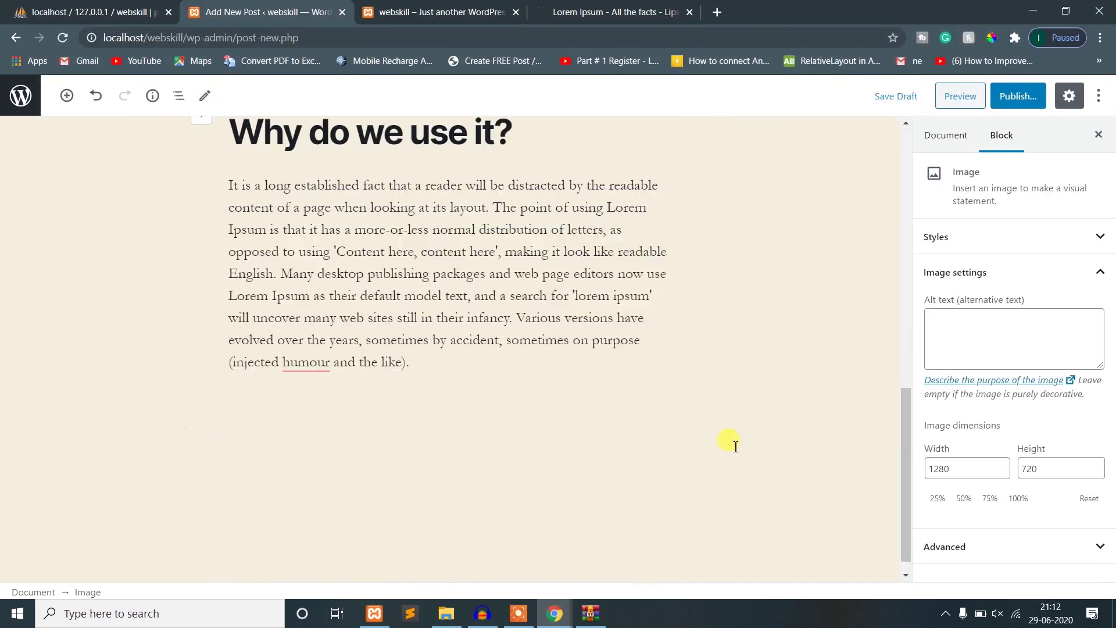
scroll(554, 403, up, 10)
scroll(553, 407, down, 5)
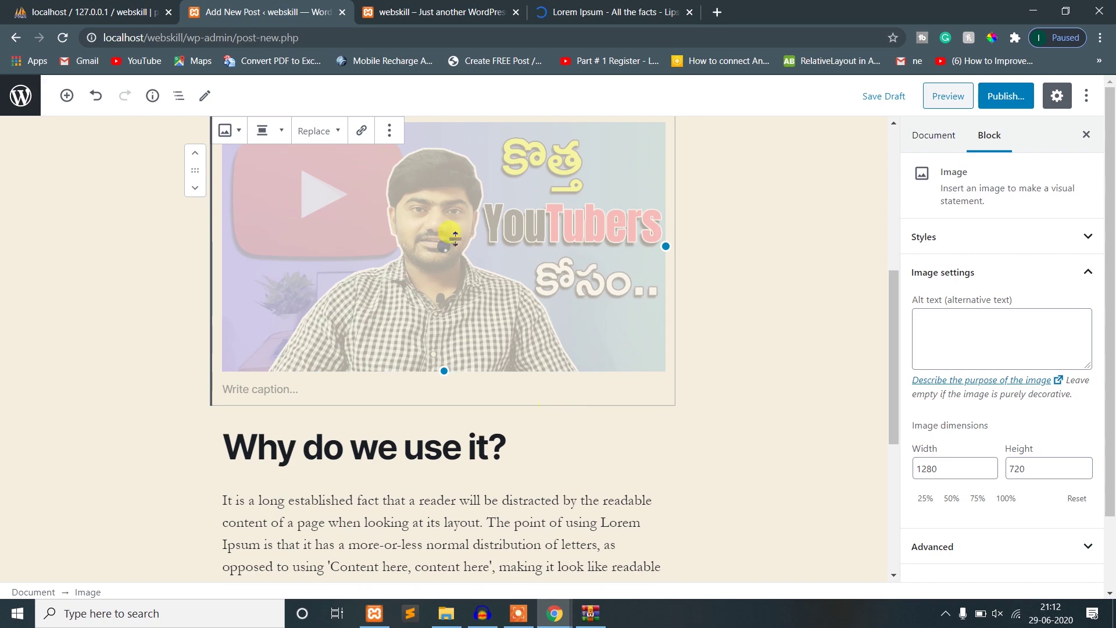
scroll(673, 312, down, 4)
scroll(752, 369, up, 4)
scroll(730, 381, down, 5)
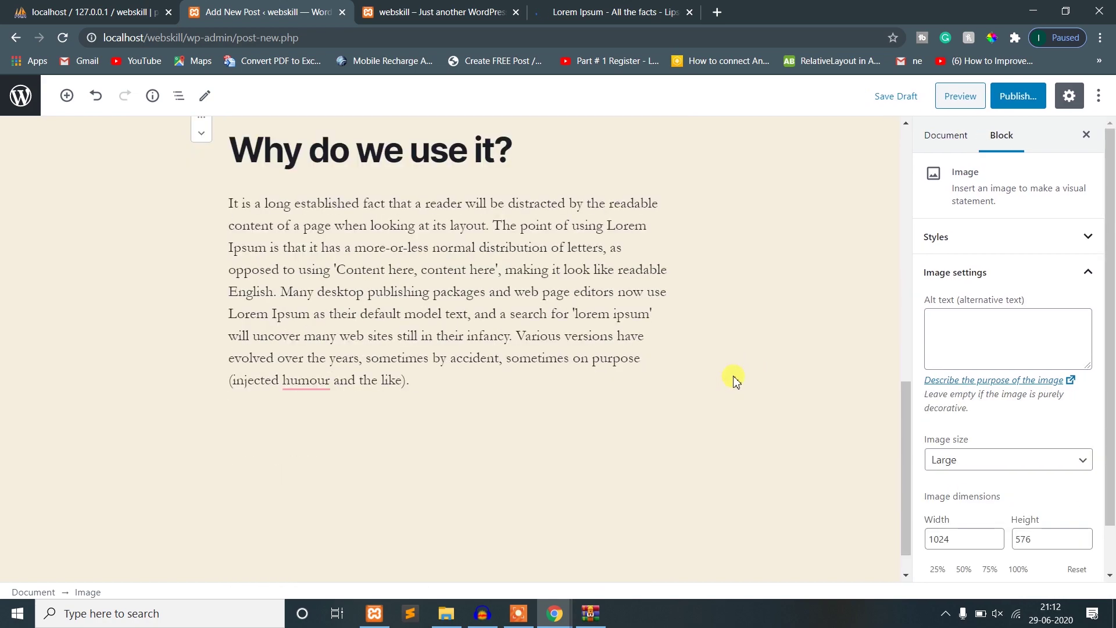
scroll(734, 381, up, 6)
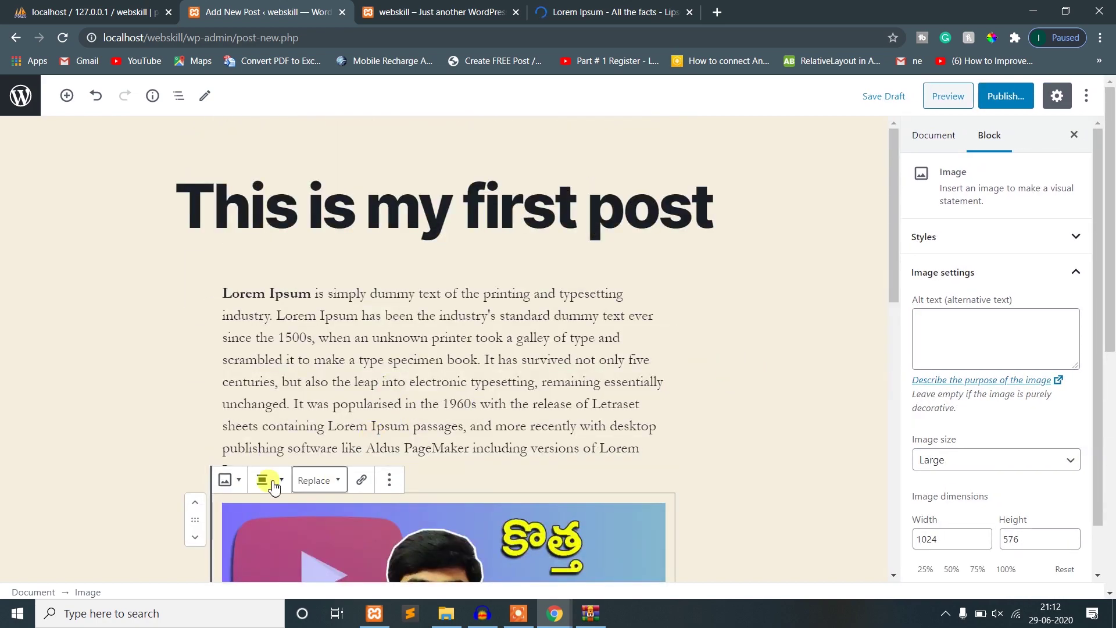
- Set the image block's alignment to Align center
click(273, 487)
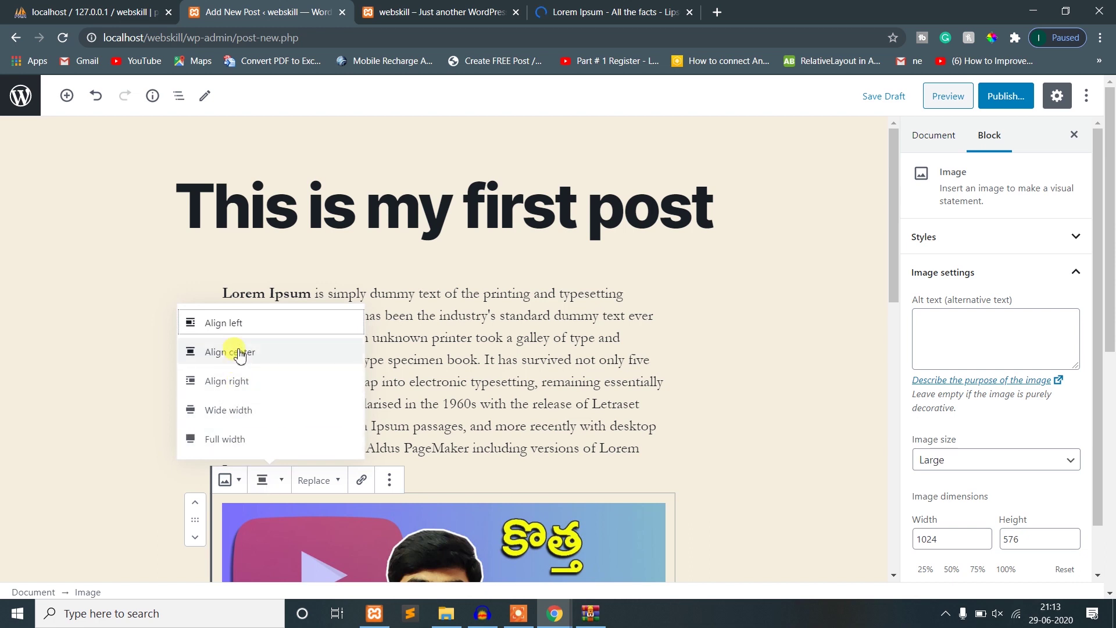
click(259, 359)
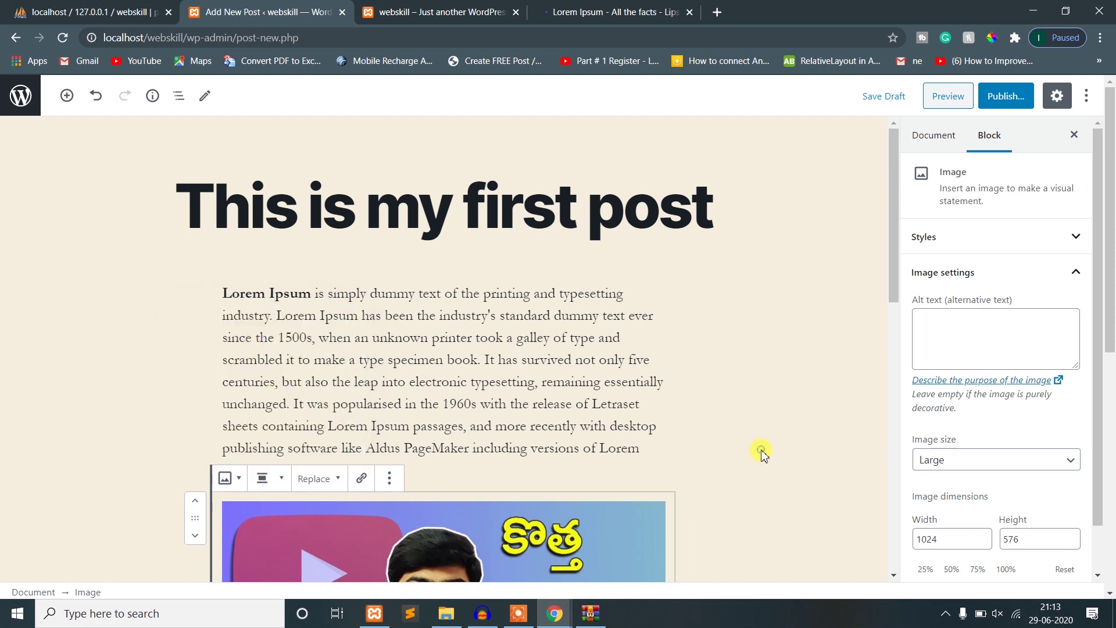
click(762, 452)
scroll(762, 452, down, 10)
scroll(762, 453, up, 5)
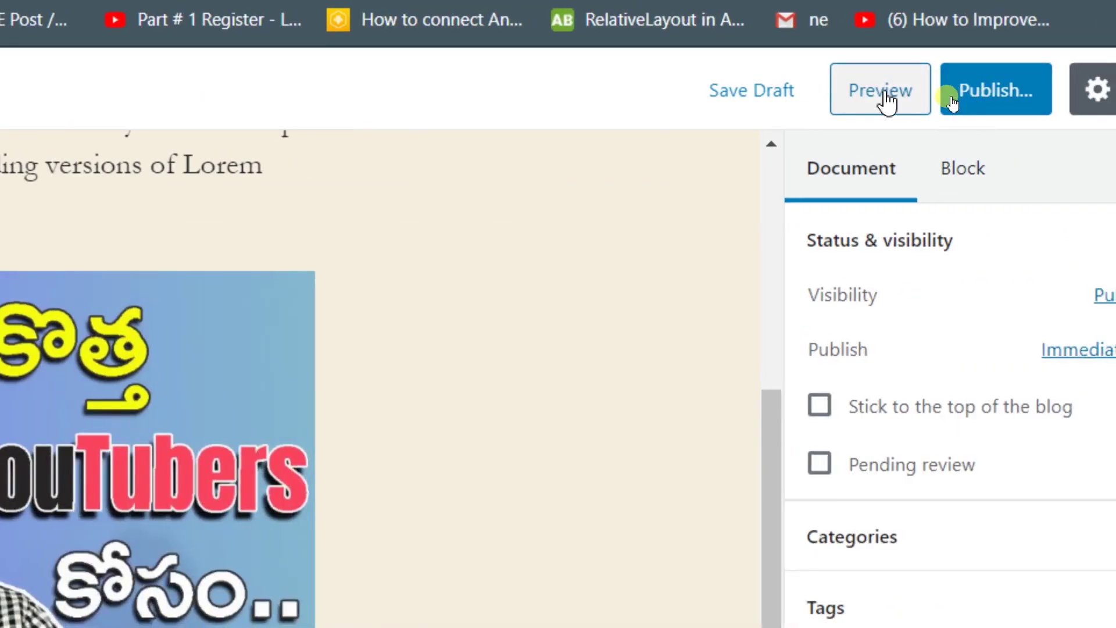
- Preview the draft 'This is my first post' in a new tab
click(889, 102)
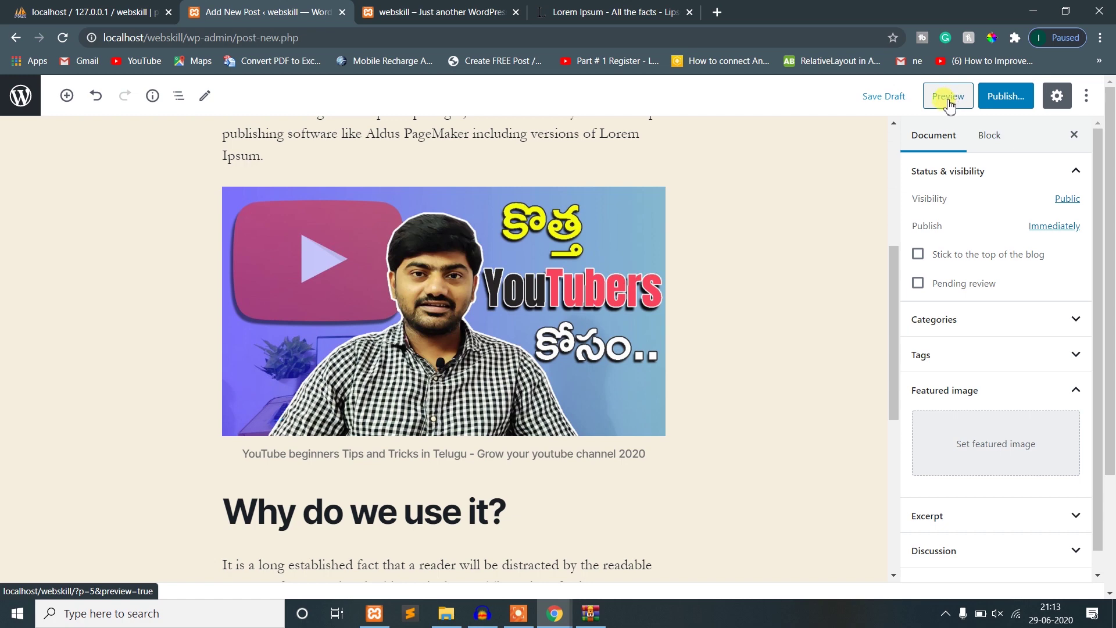
click(948, 97)
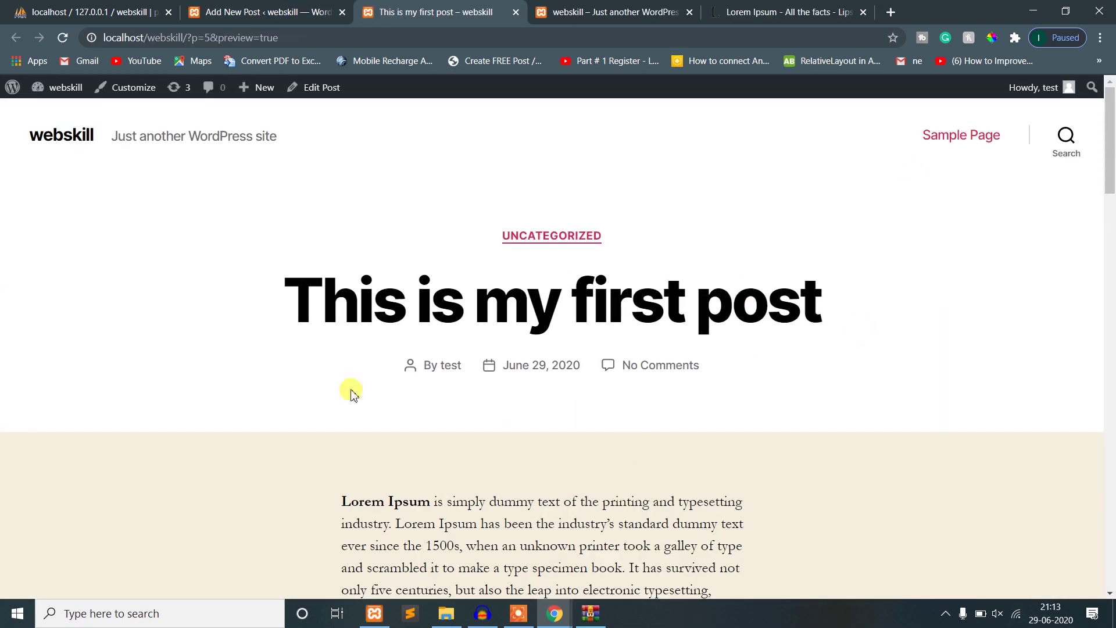
scroll(226, 294, down, 20)
scroll(247, 340, up, 20)
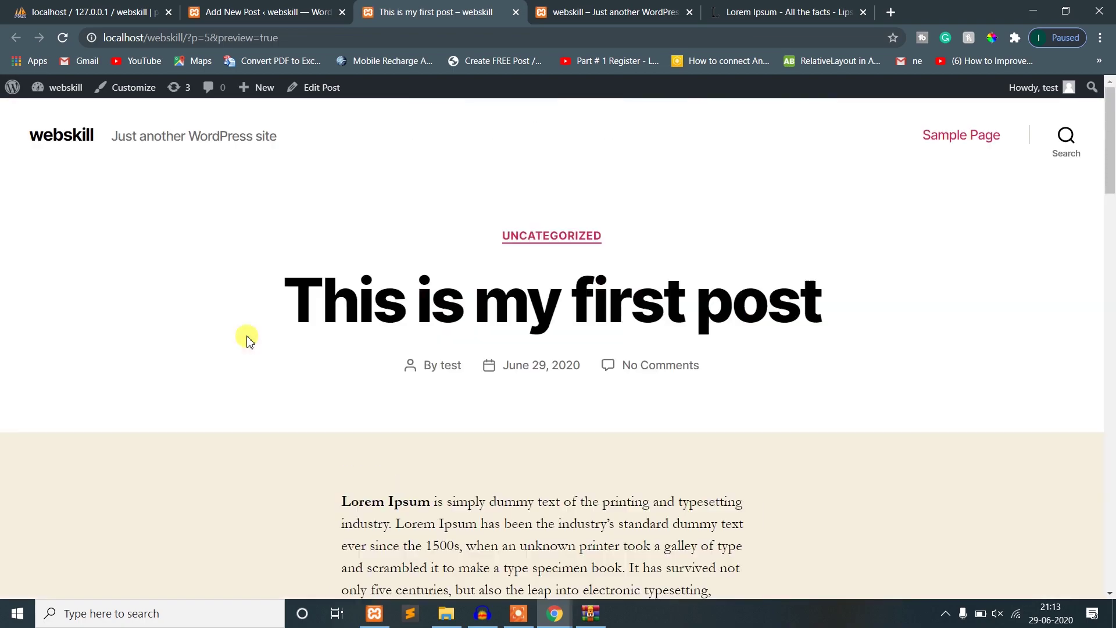
drag(1110, 145, 1071, 169)
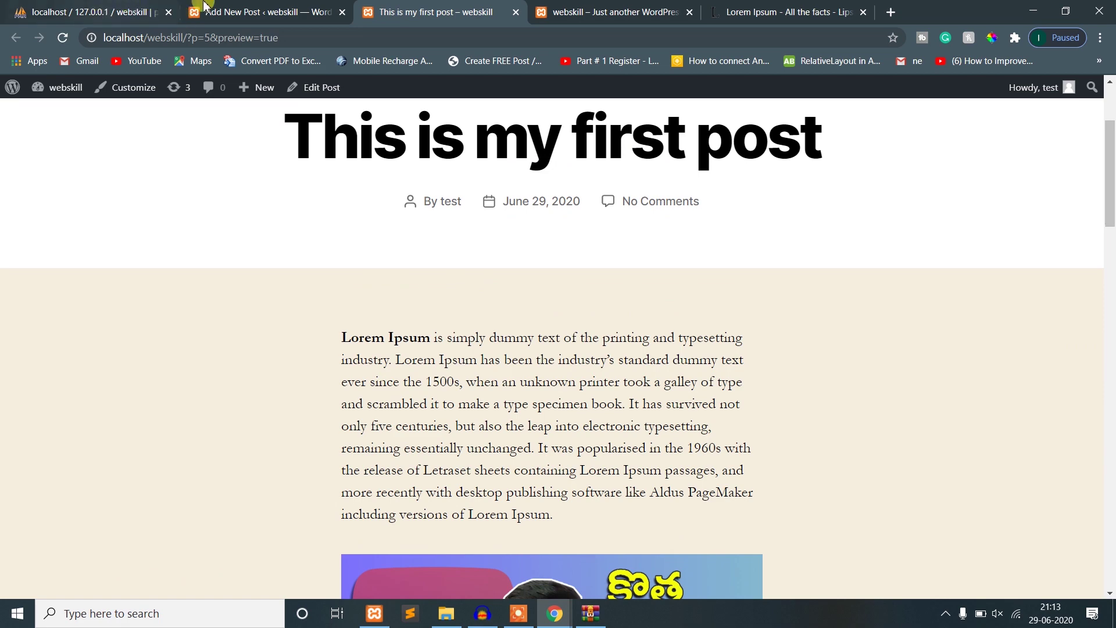
- Back in the editor, publish 'This is my first post'
click(255, 12)
click(1005, 96)
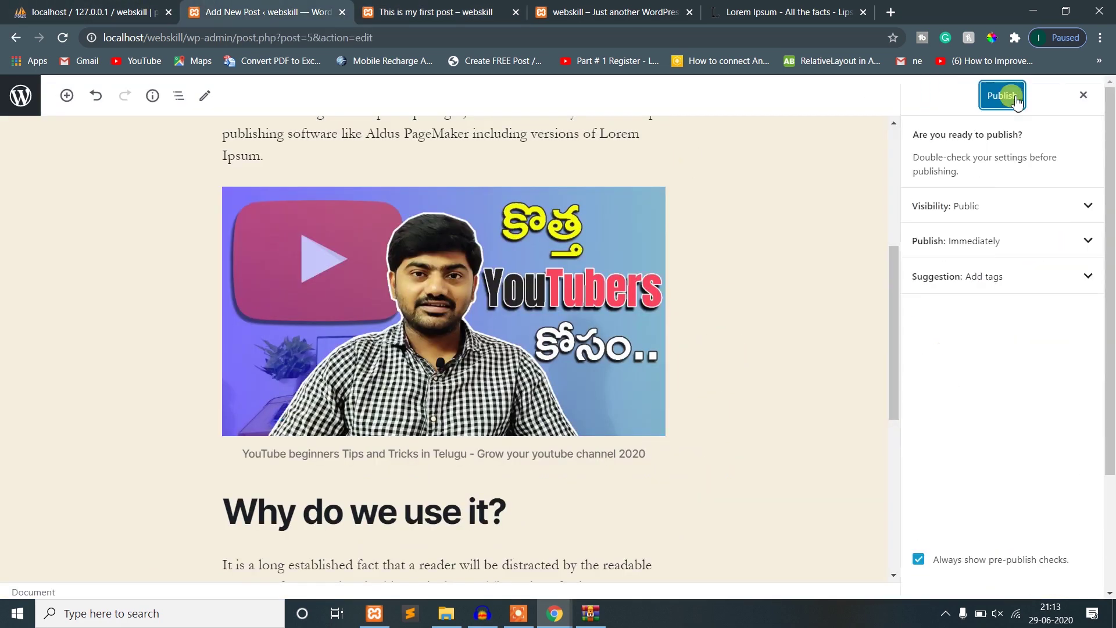
click(1015, 98)
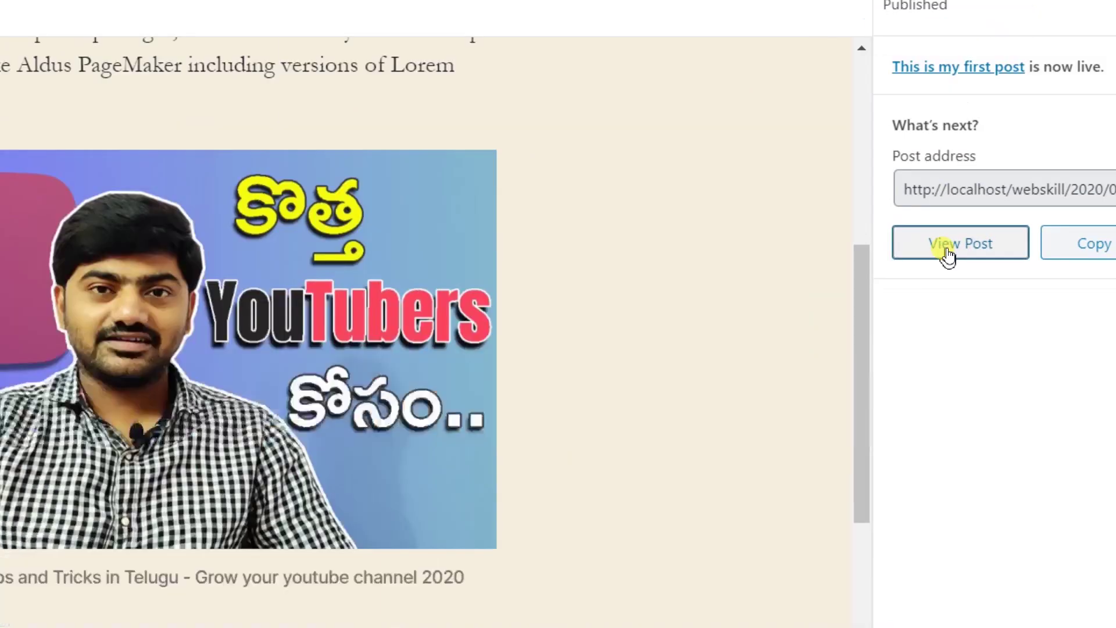
- View the live published post, then go to the admin Dashboard
click(948, 256)
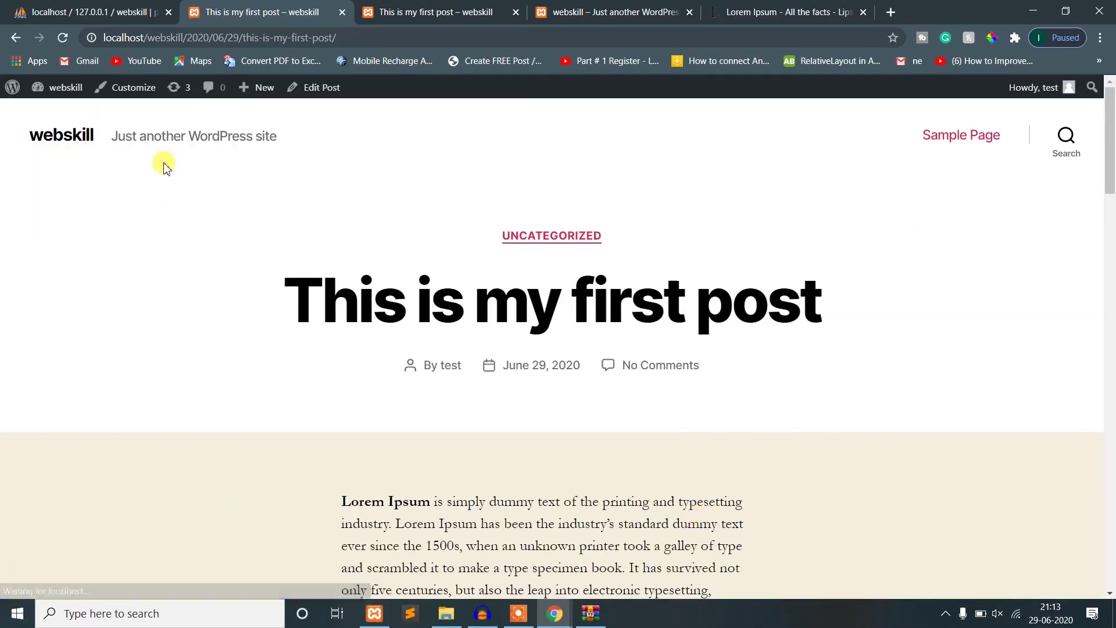
scroll(310, 326, down, 10)
scroll(366, 386, down, 13)
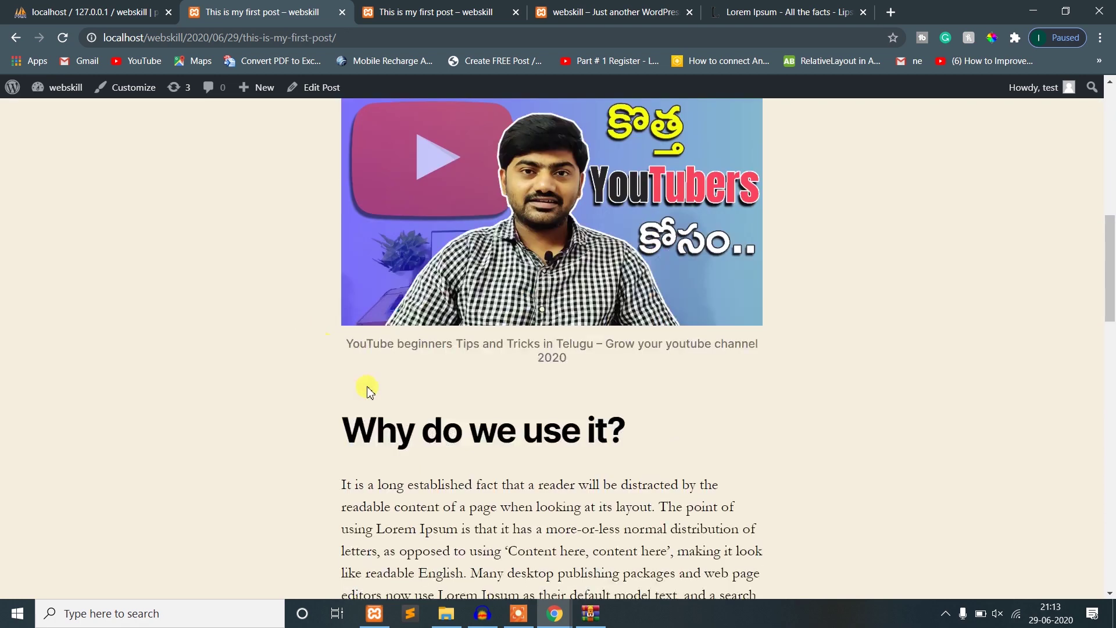
scroll(378, 372, up, 6)
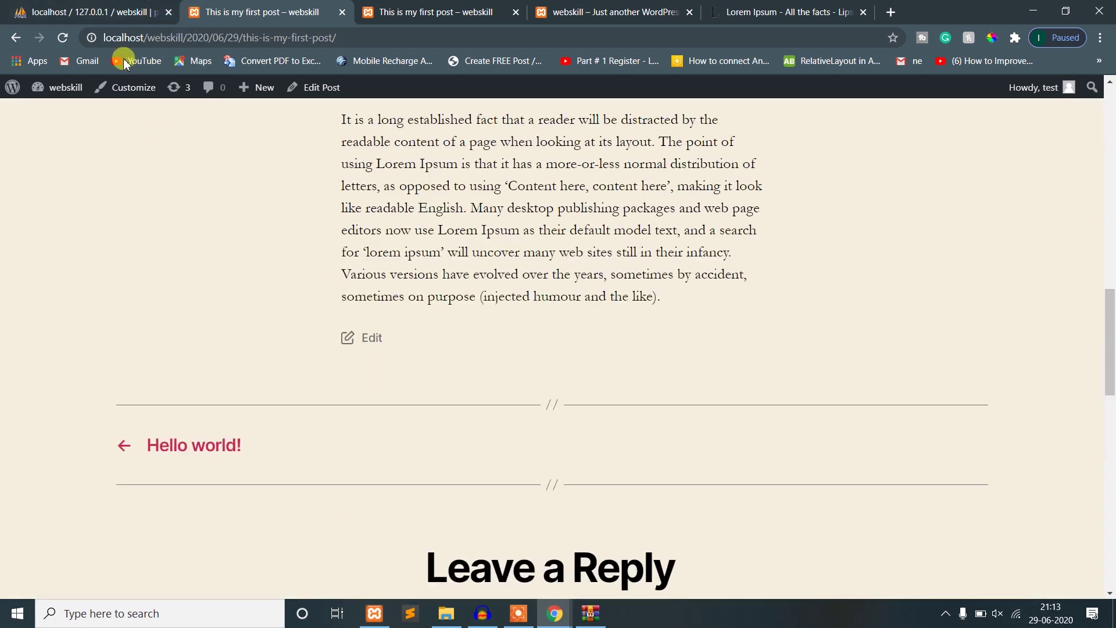
mouse_move(69, 91)
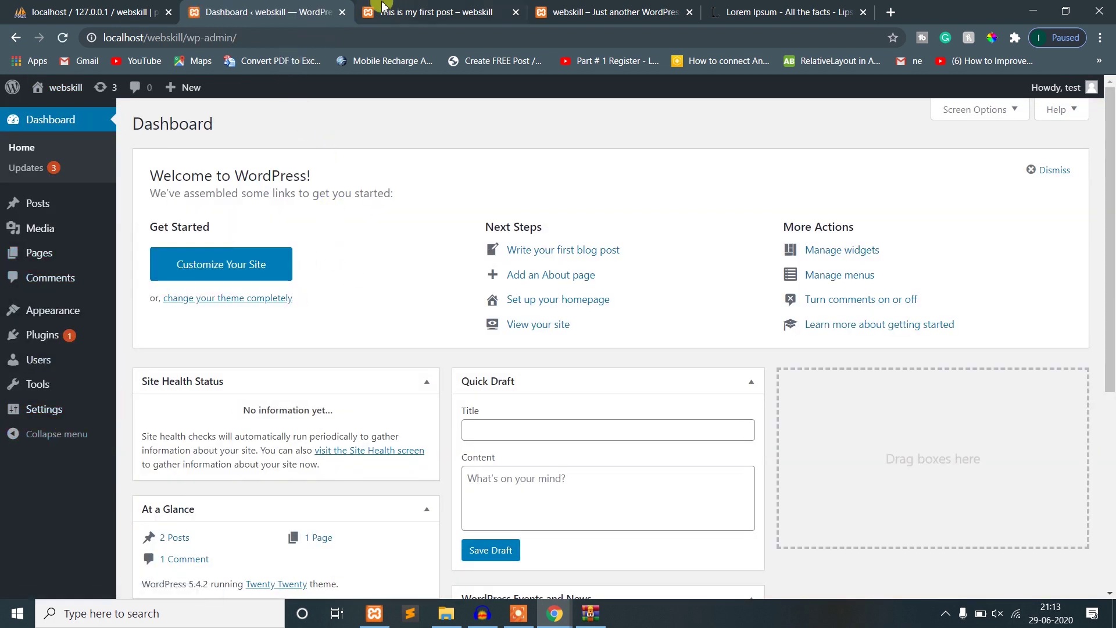
mouse_move(42, 416)
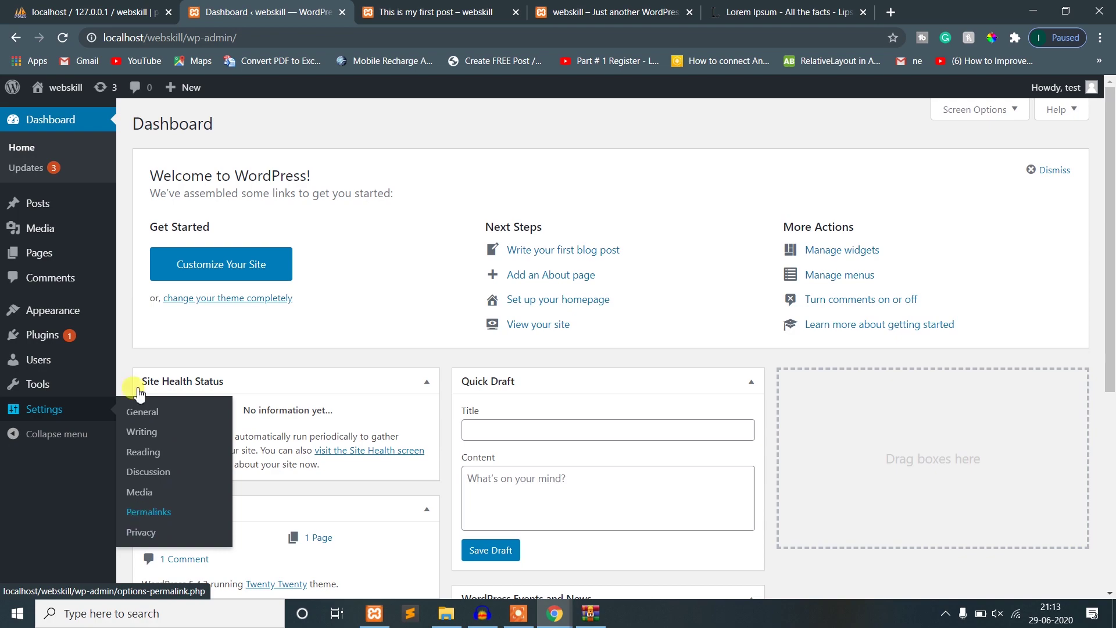
- Switch to the Lorem Ipsum page and go back to its search results
click(805, 8)
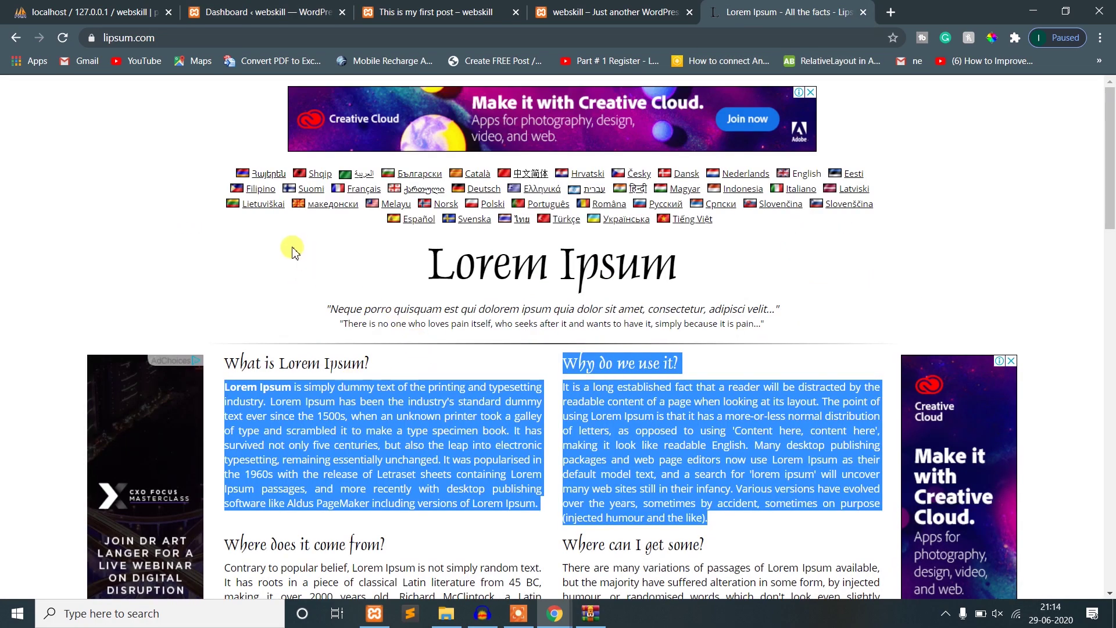
scroll(291, 249, down, 15)
scroll(349, 299, up, 10)
click(13, 37)
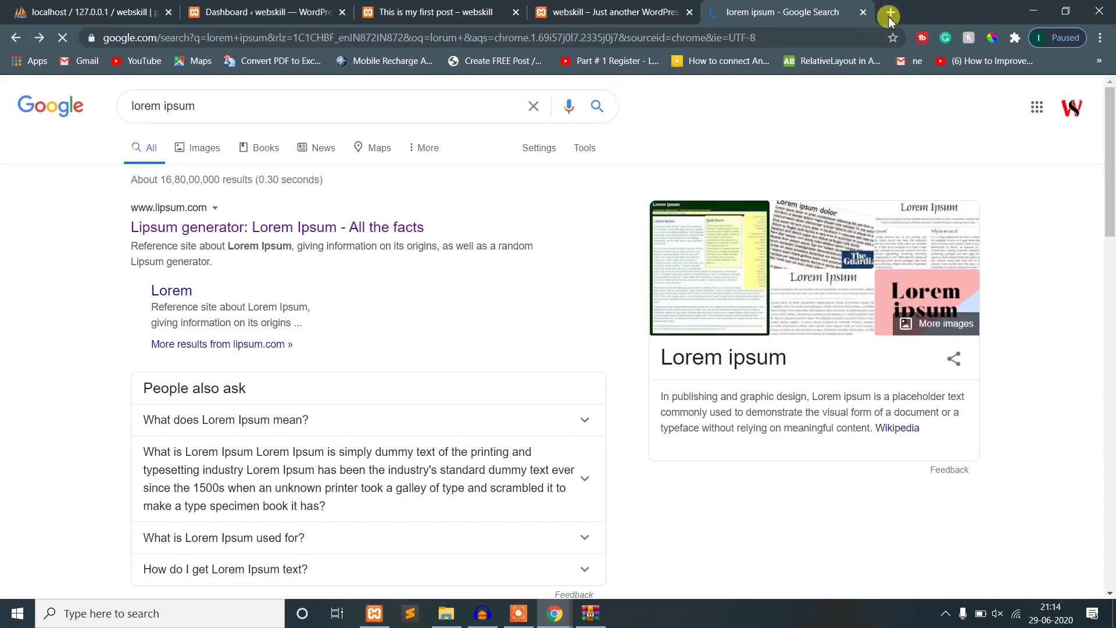
- Load webskilltelugu.com in a new tab and close the lorem ipsum results tab
click(890, 15)
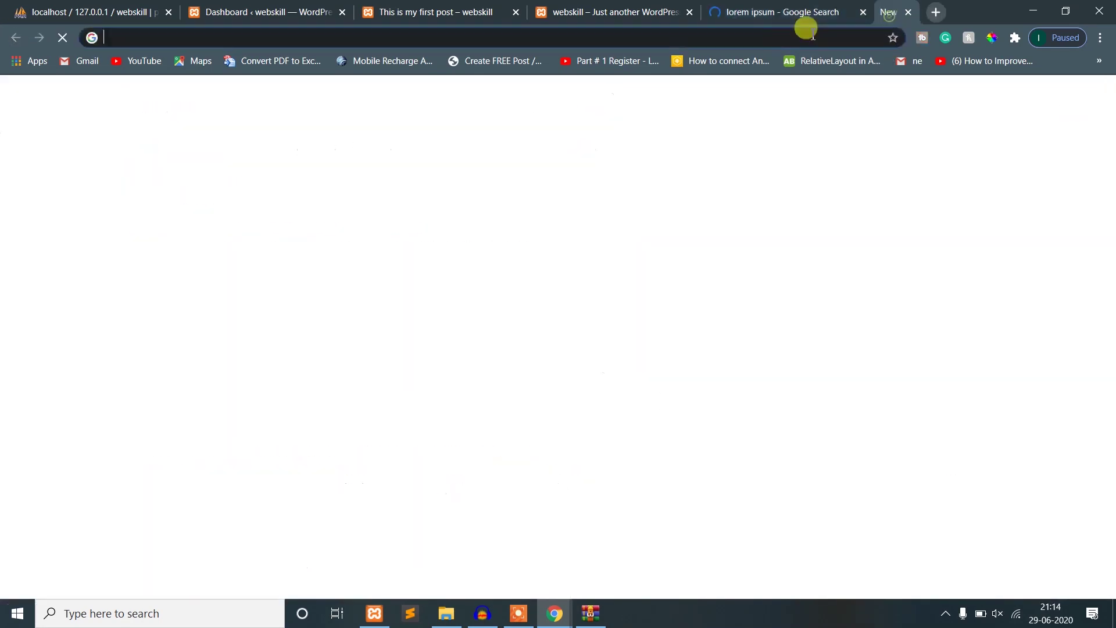
text(we)
click(785, 11)
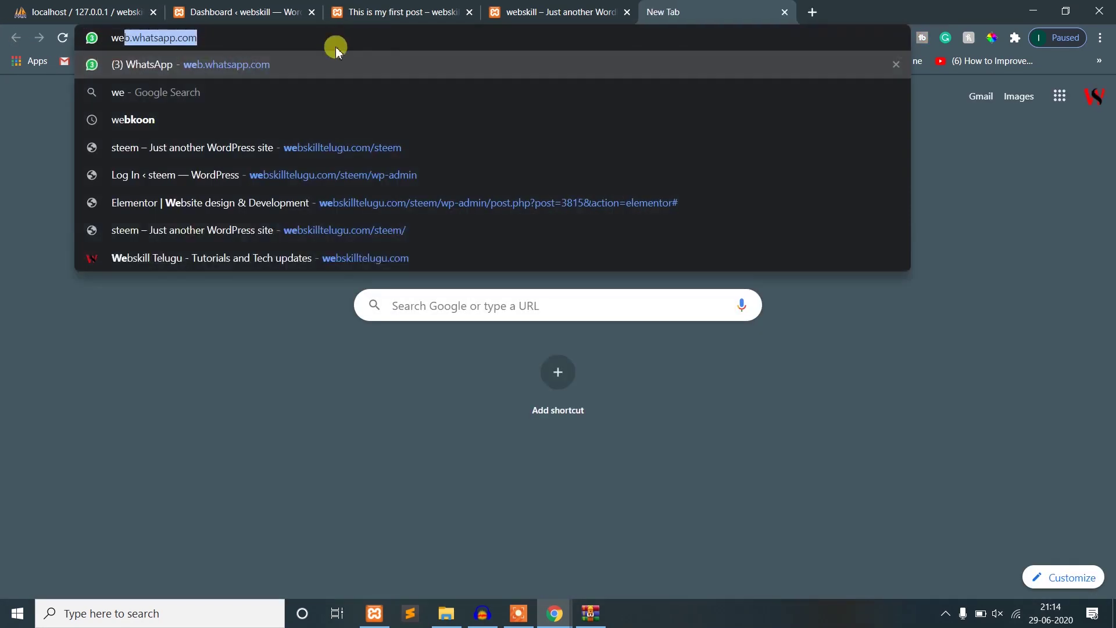
text(bskilltelugu.com/)
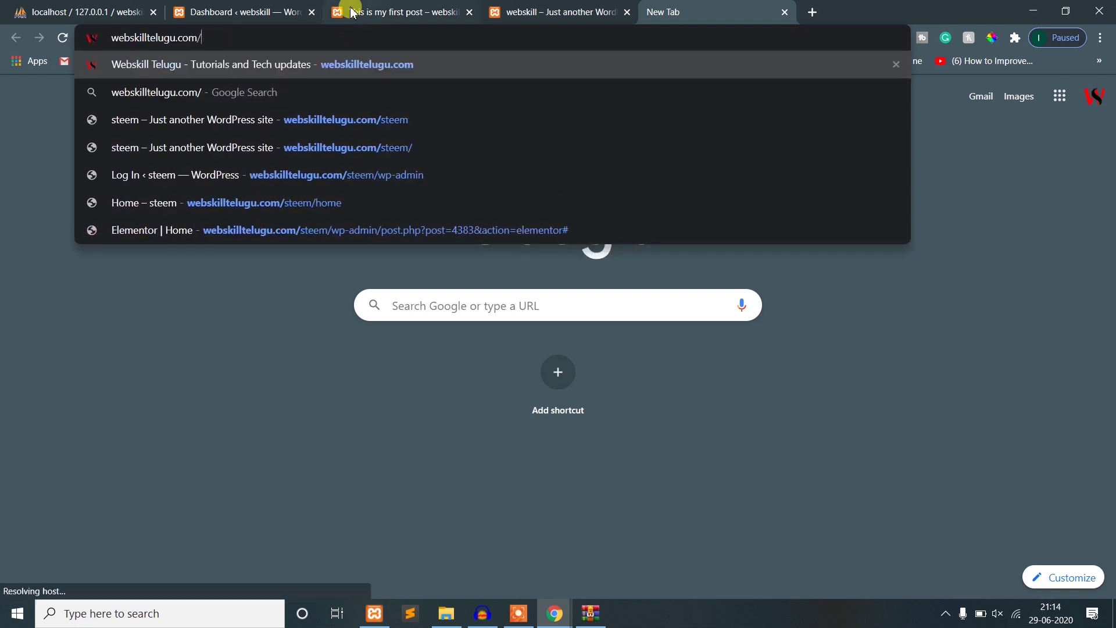
key(Return)
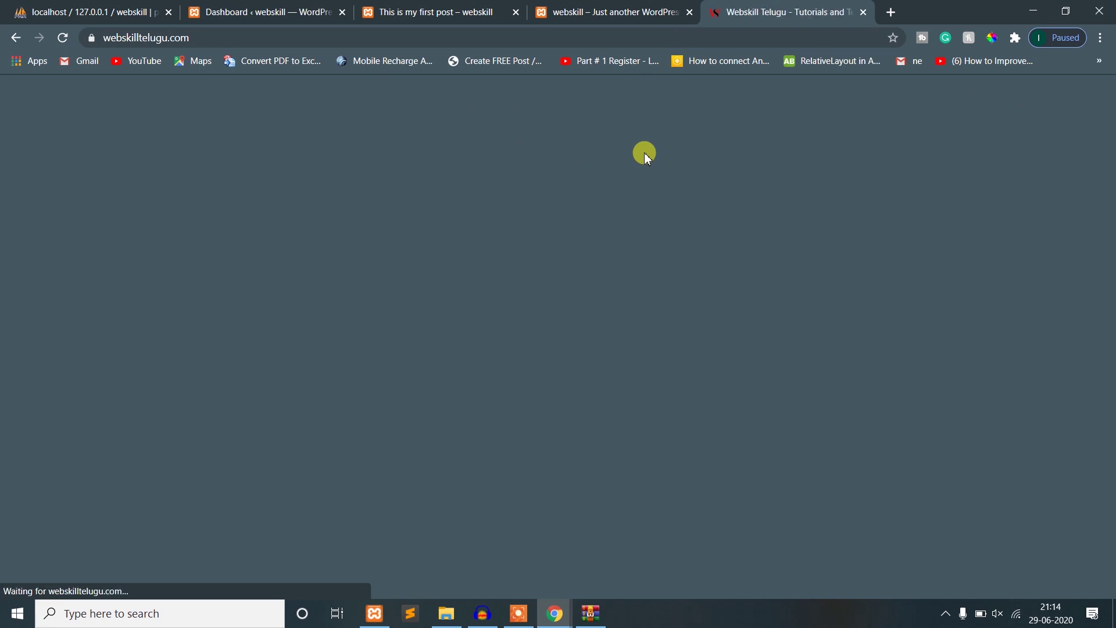
- Open the Install XAMPP on Windows 10 article in a background tab and view it
click(600, 12)
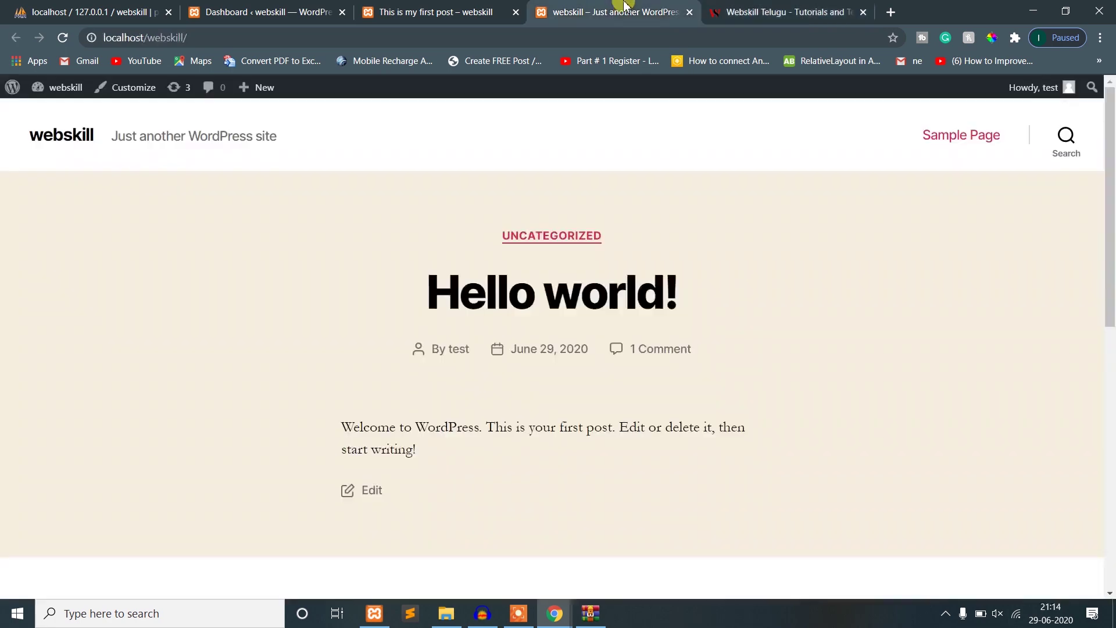
click(761, 10)
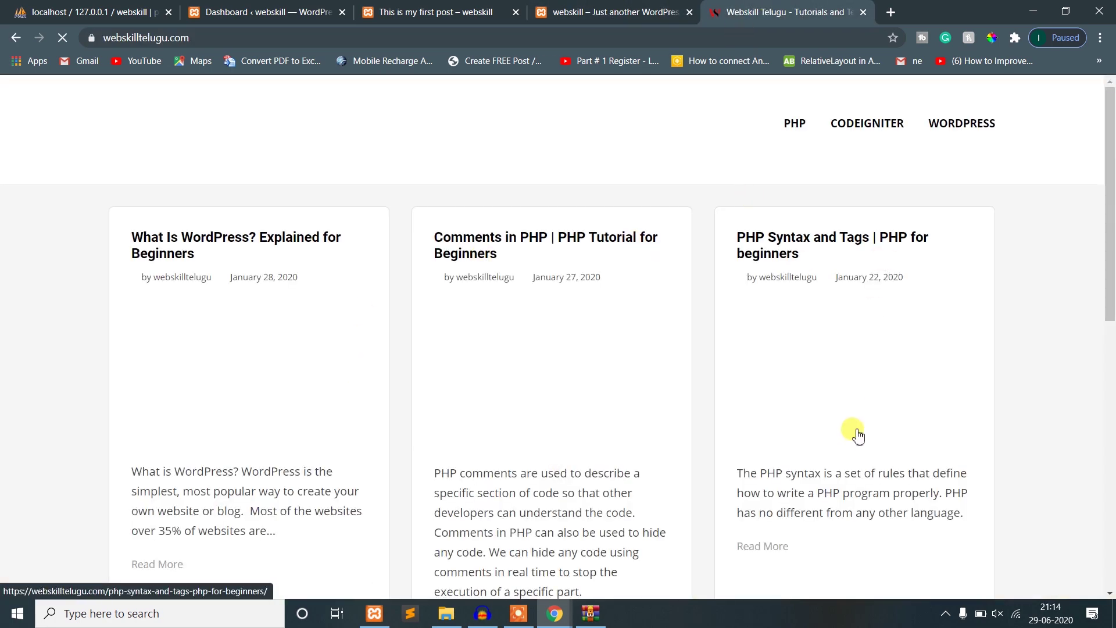
scroll(855, 431, down, 10)
scroll(409, 434, up, 5)
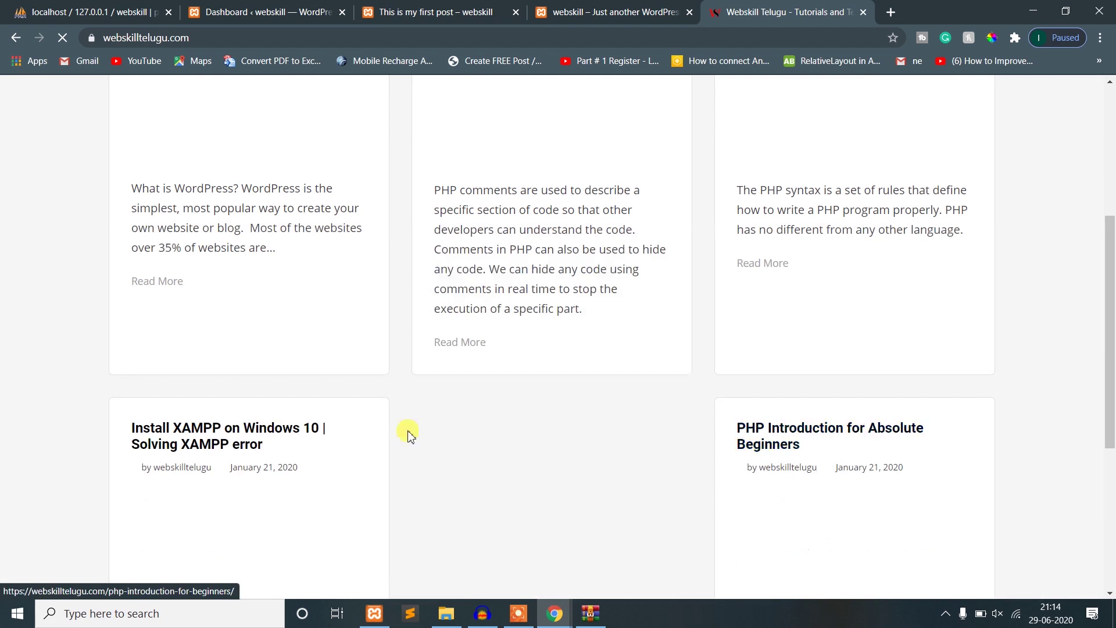
middle_click(185, 436)
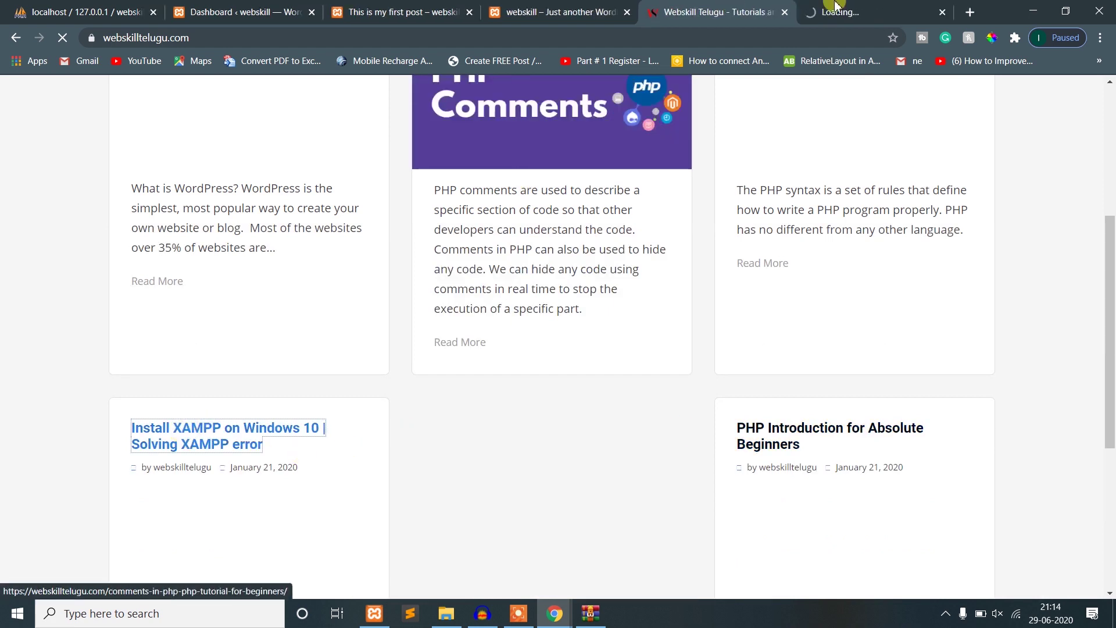
click(866, 7)
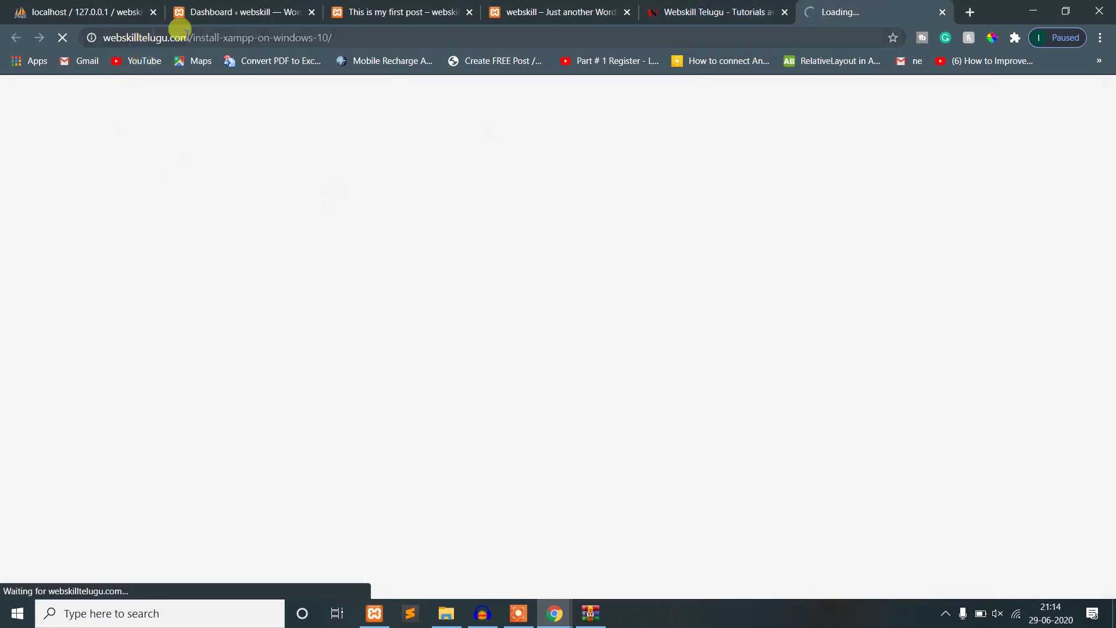
- Highlight the site and install-xampp-on-windows-10/ parts of the article URL, then return to WordPress
drag(195, 38, 83, 38)
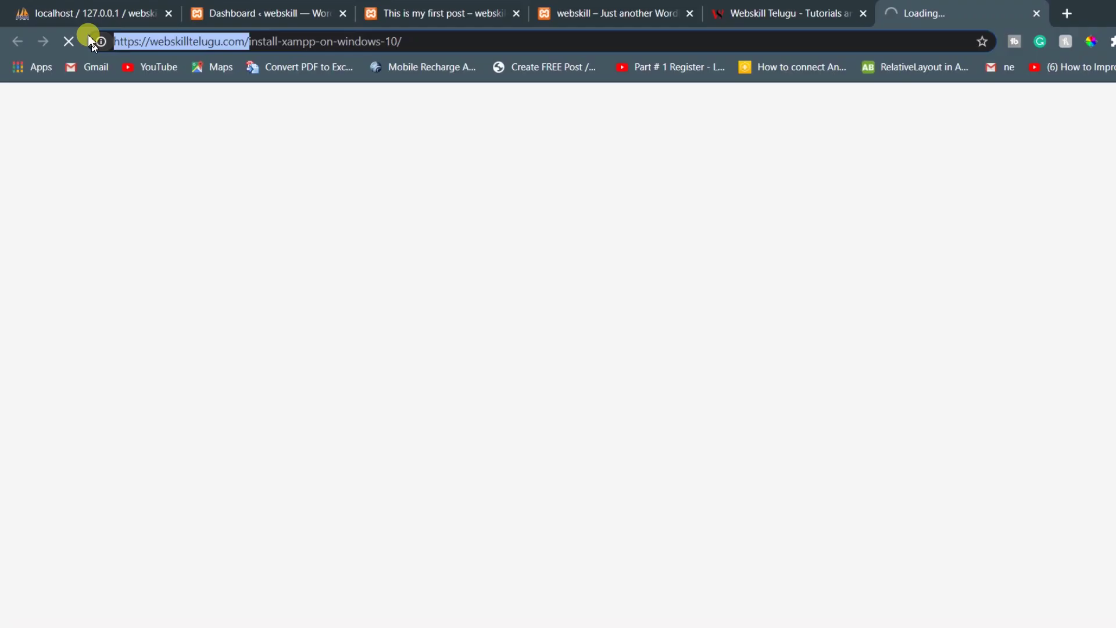
key(Right)
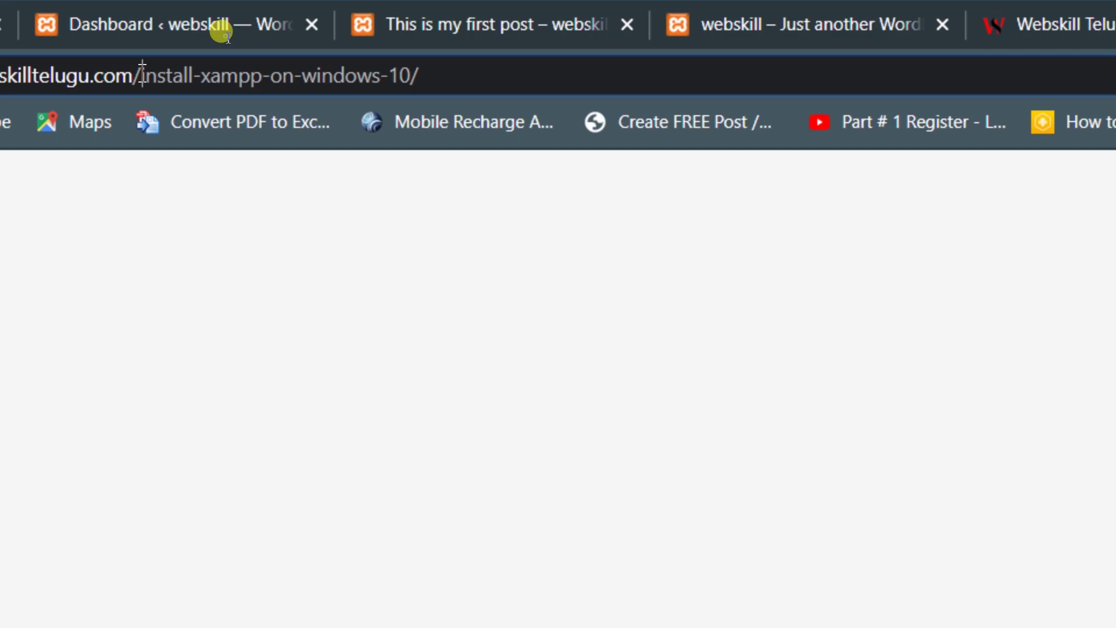
drag(142, 74, 525, 75)
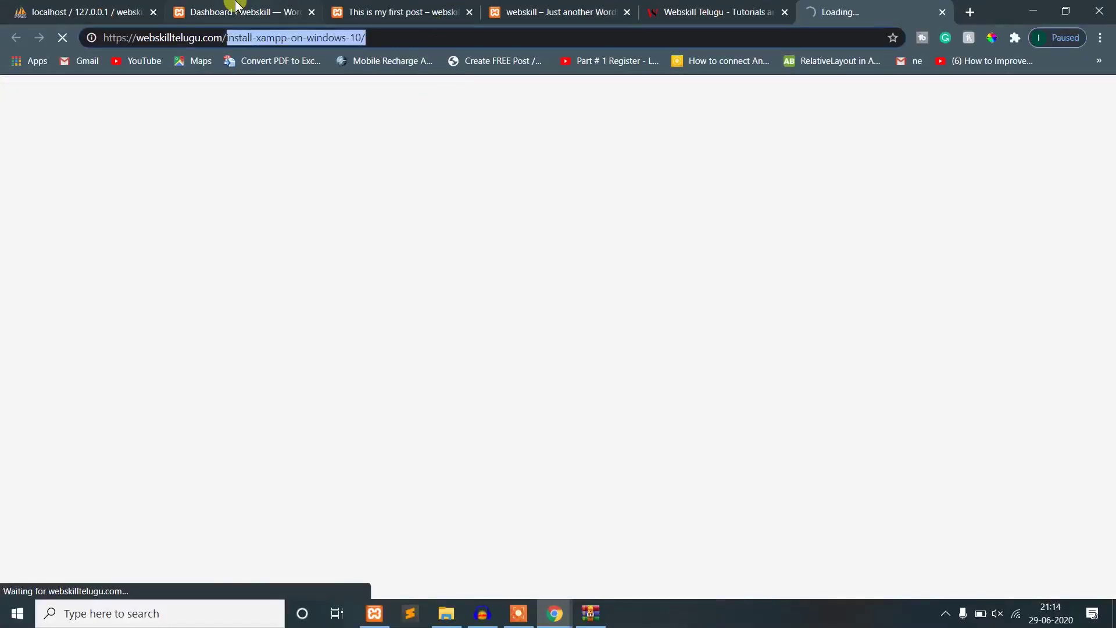
click(237, 7)
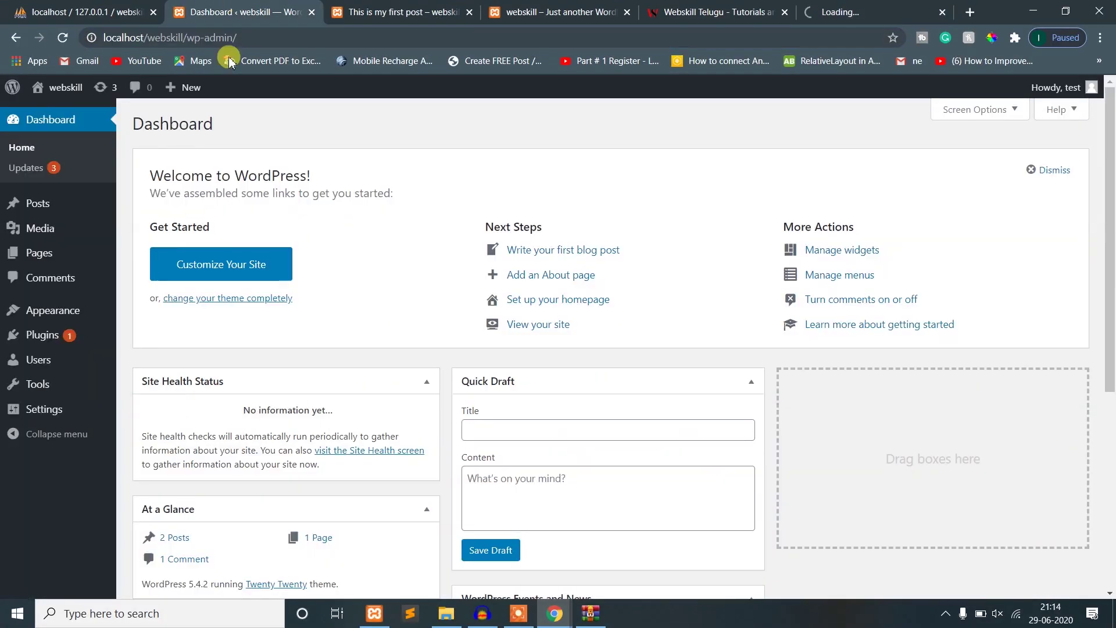
- Open All Posts and view the published first post
mouse_move(34, 207)
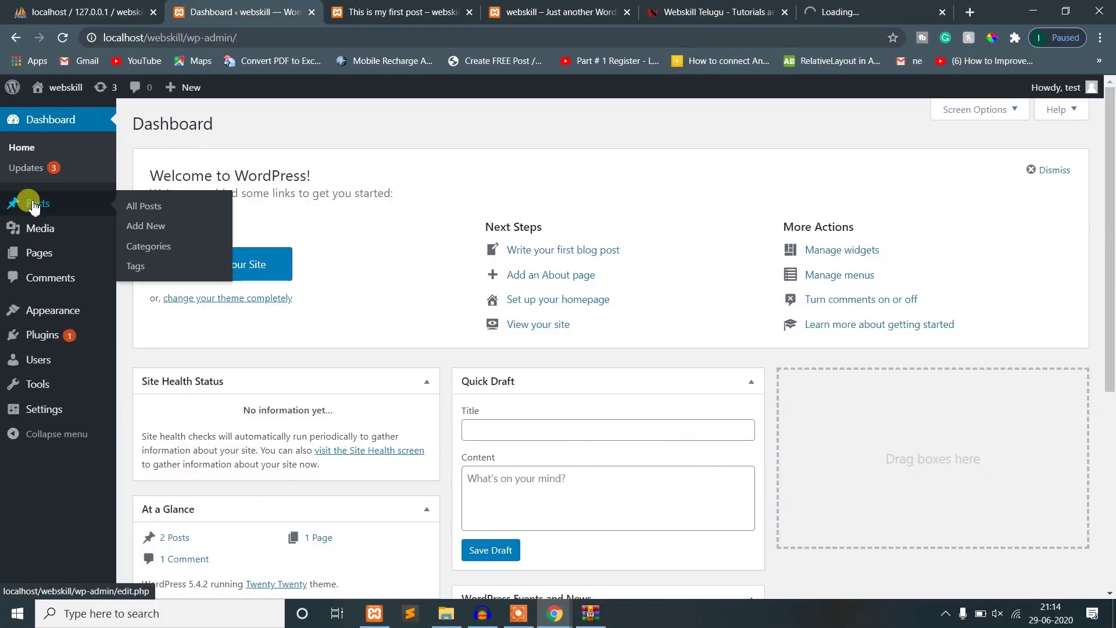
click(135, 208)
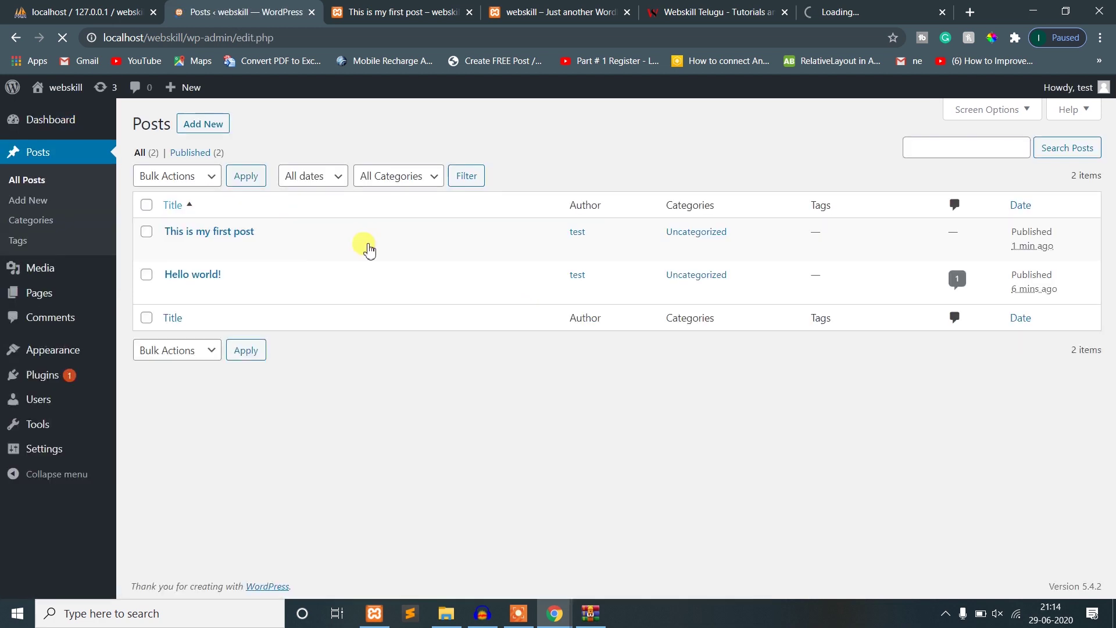
mouse_move(180, 232)
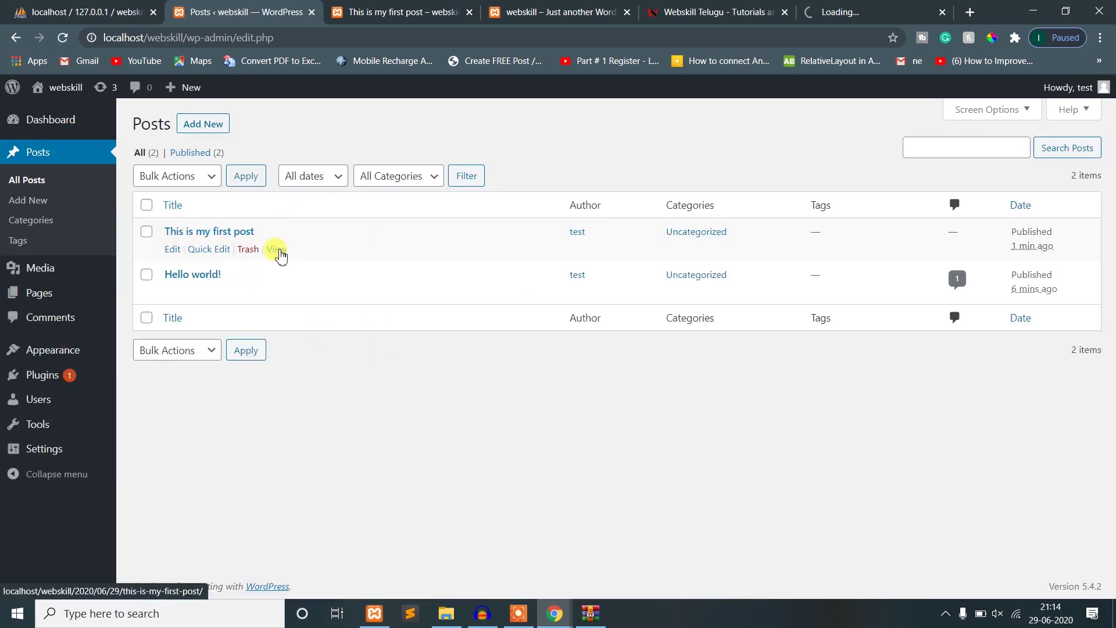
ctrl+click(276, 249)
click(337, 12)
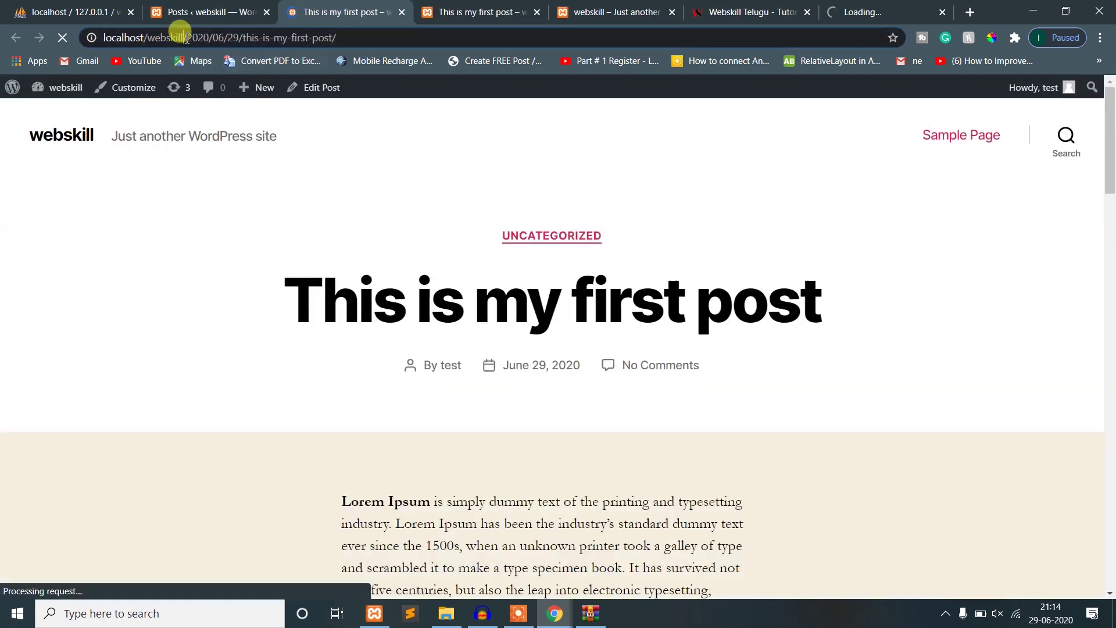
- Highlight the post address's dated path, the 06/29 date and the post name
drag(184, 38, 345, 36)
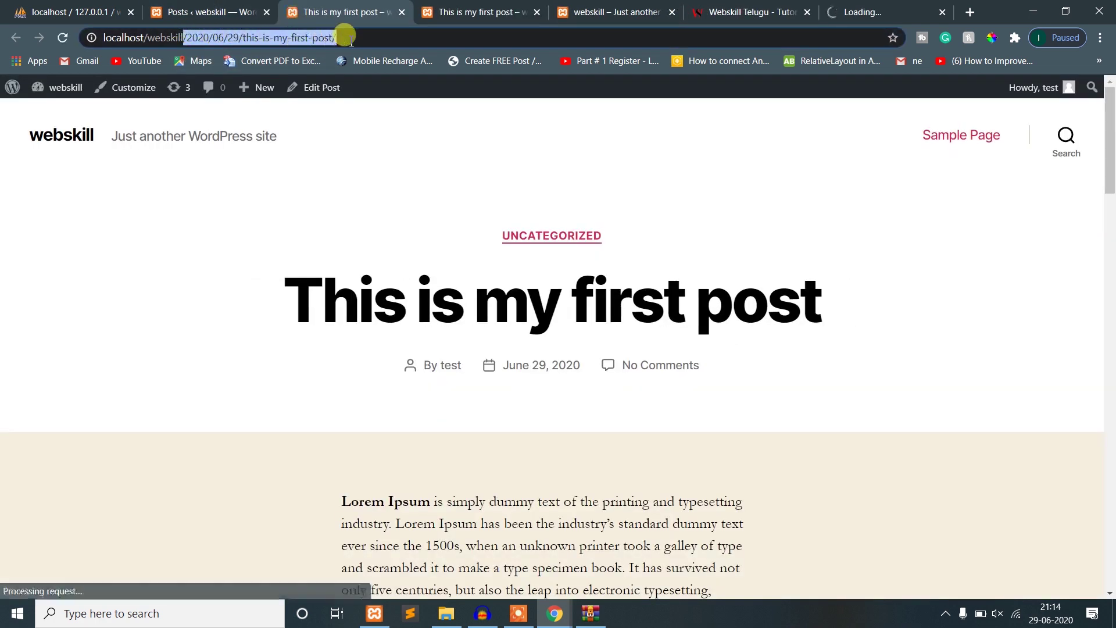
click(235, 33)
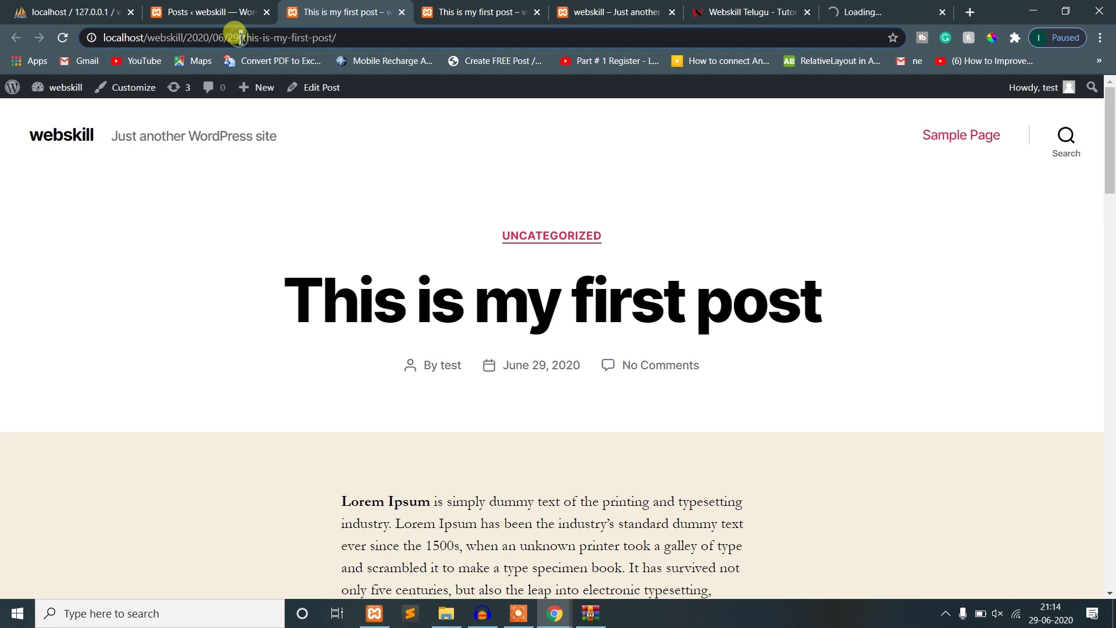
drag(243, 37, 211, 37)
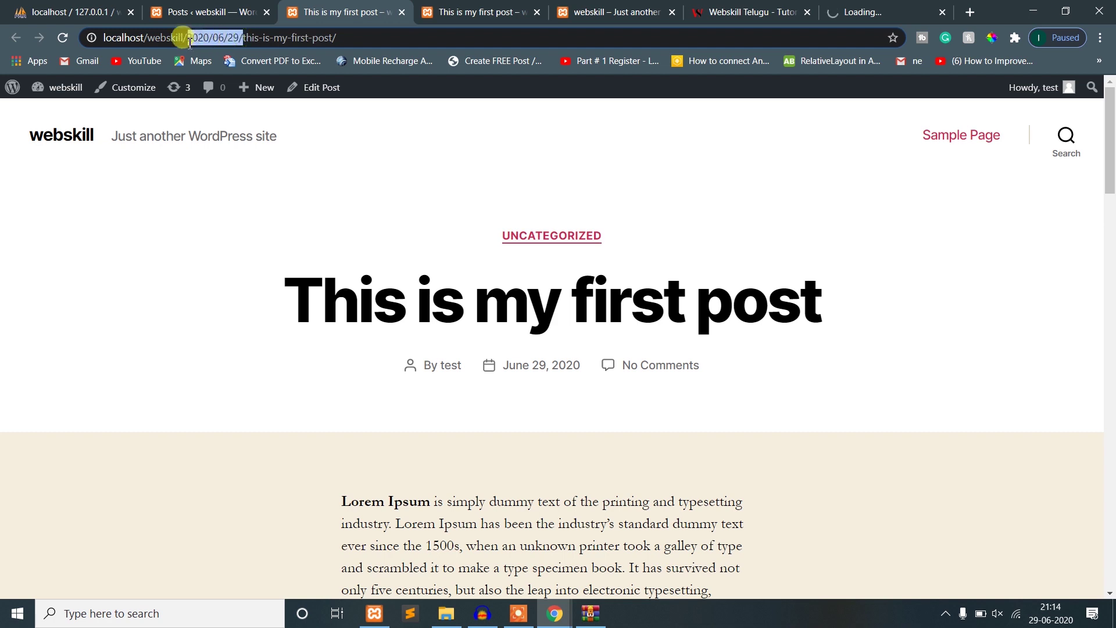
click(349, 38)
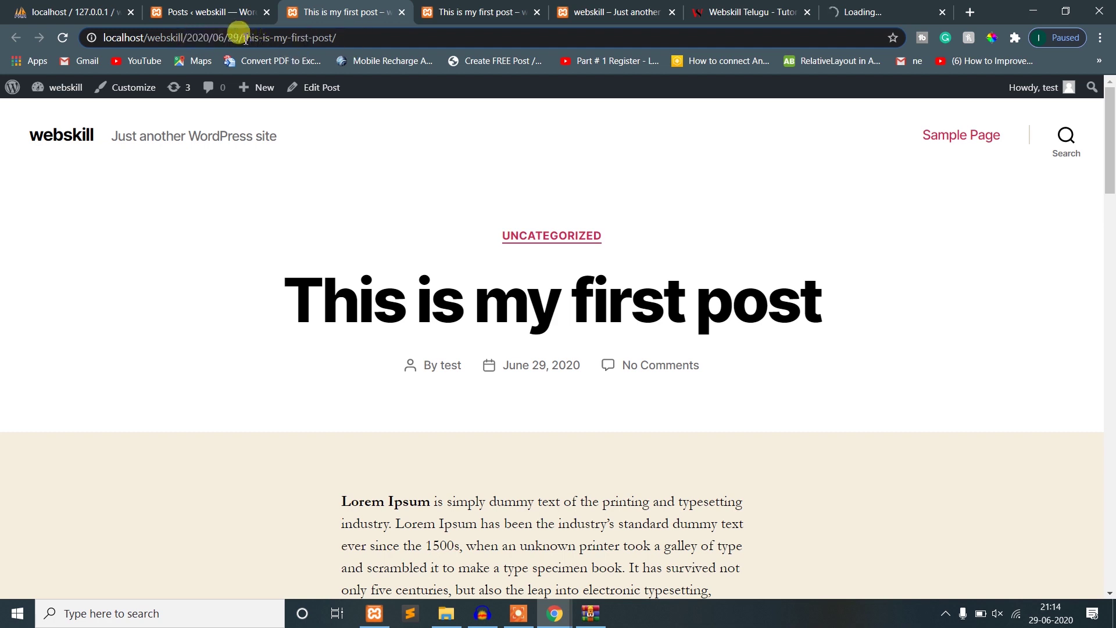
drag(244, 38, 336, 38)
- Close the still-loading and Webskill Telugu tabs and return to the Posts tab
click(372, 38)
click(866, 13)
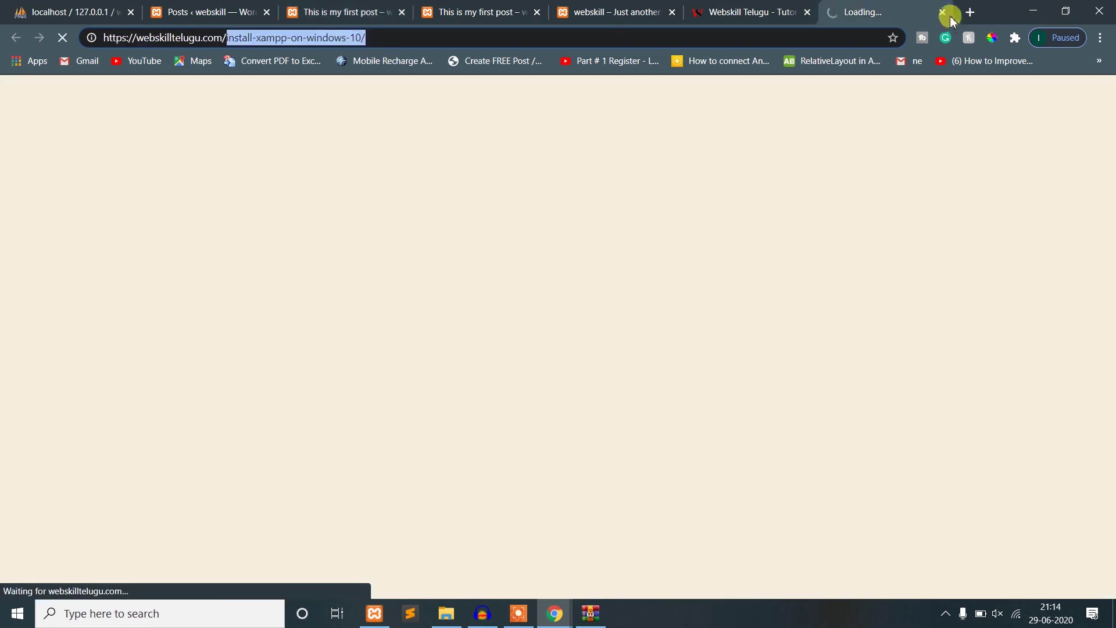
click(943, 12)
click(943, 12)
click(190, 7)
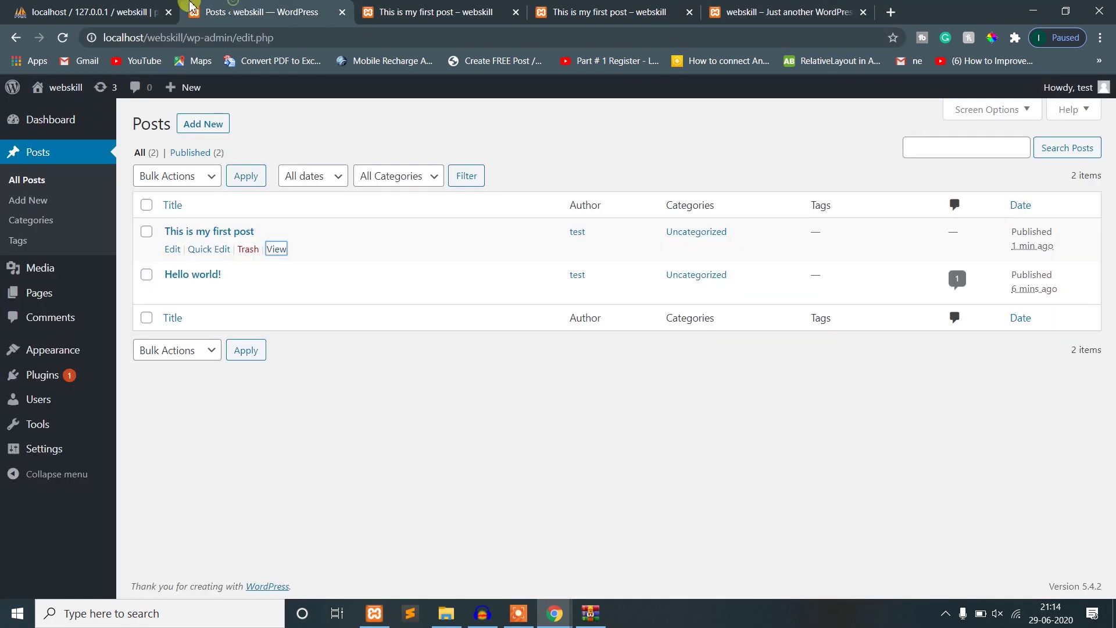
mouse_move(42, 461)
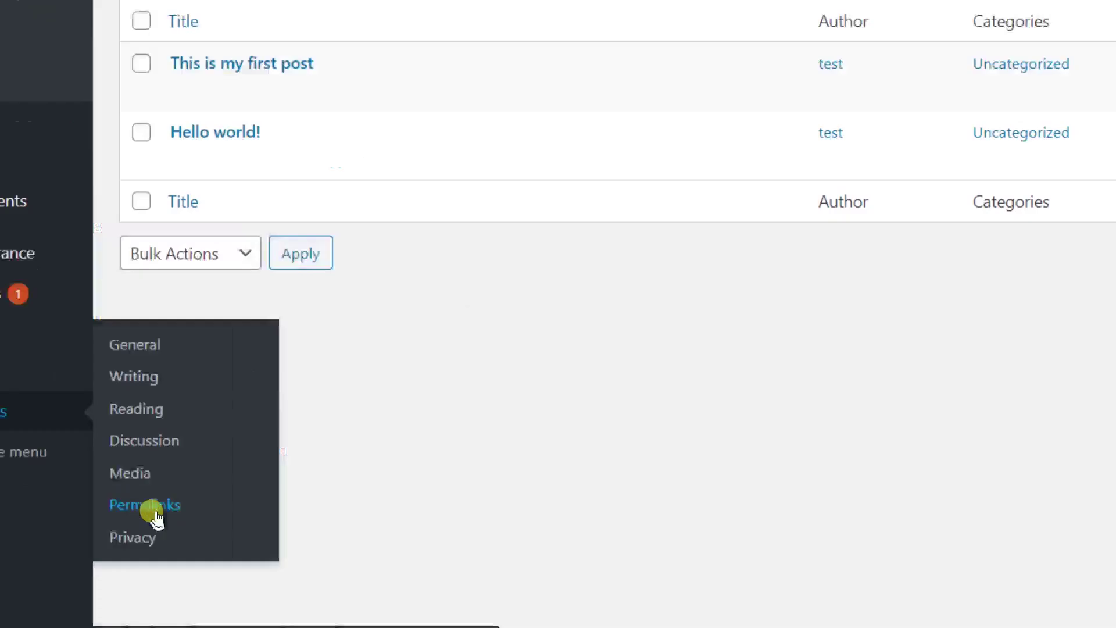
- In Permalink settings, select the Post name structure
click(311, 548)
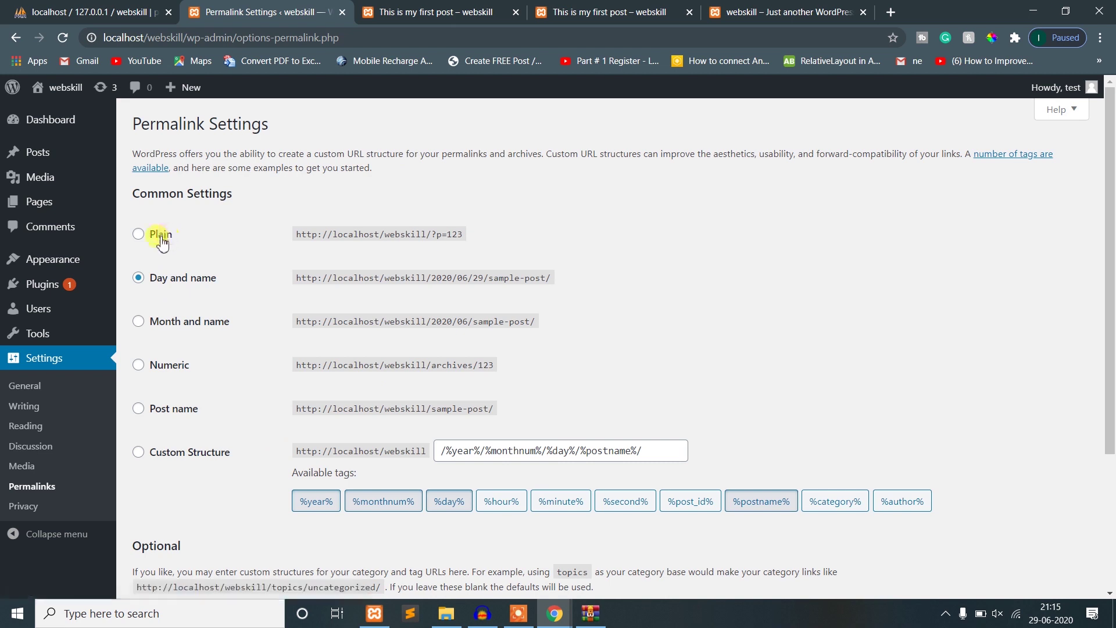
click(165, 412)
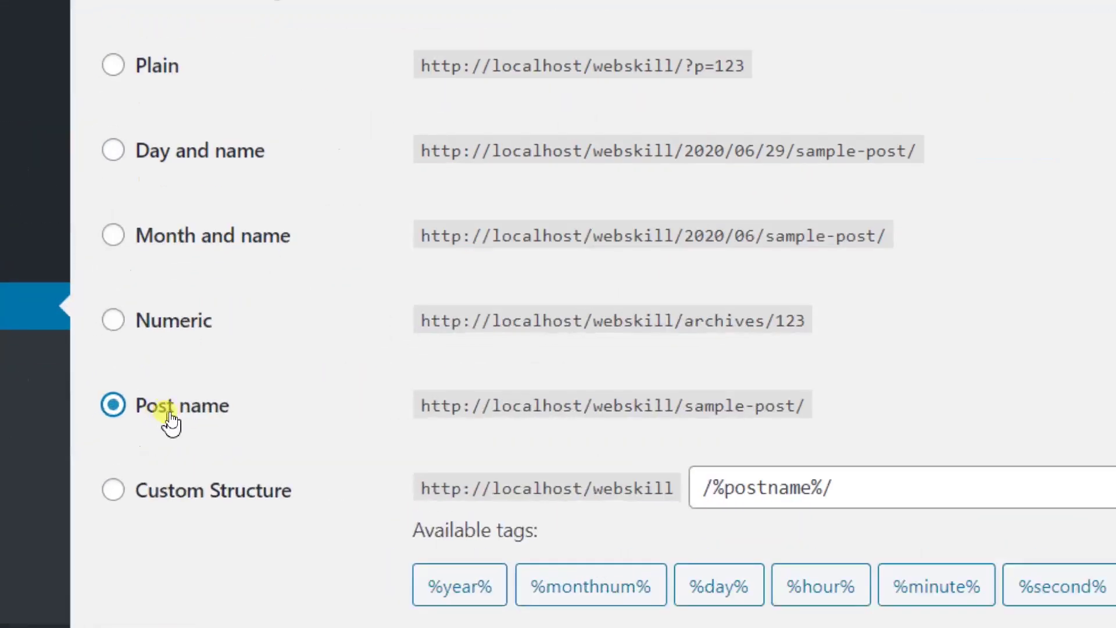
click(328, 409)
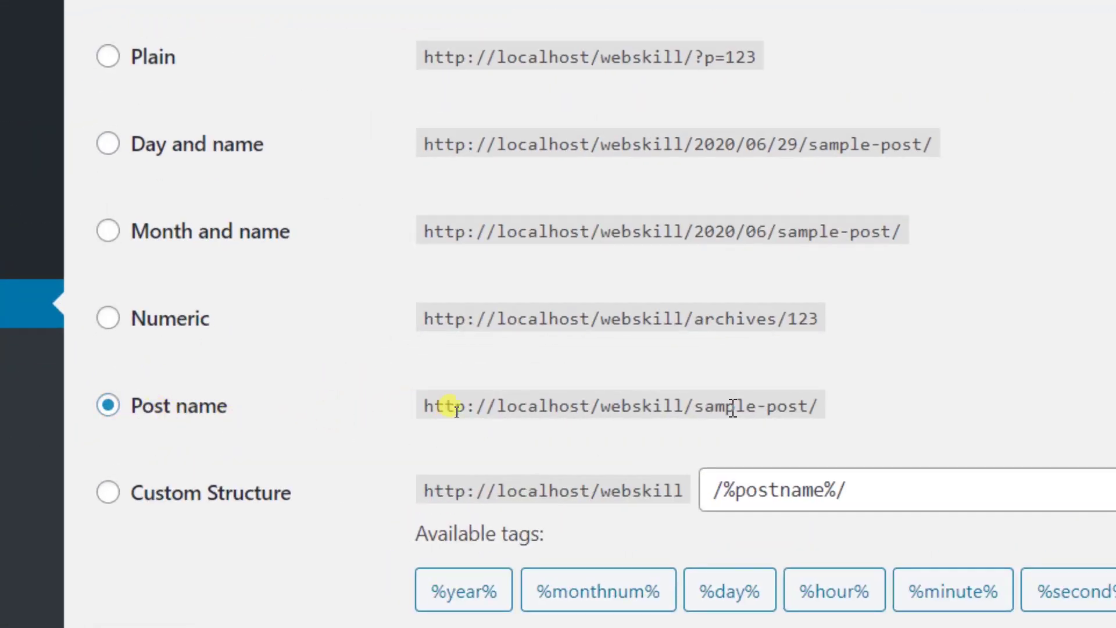
- Highlight the site and sample-post parts of the example address, then scroll down to save
drag(692, 402, 419, 403)
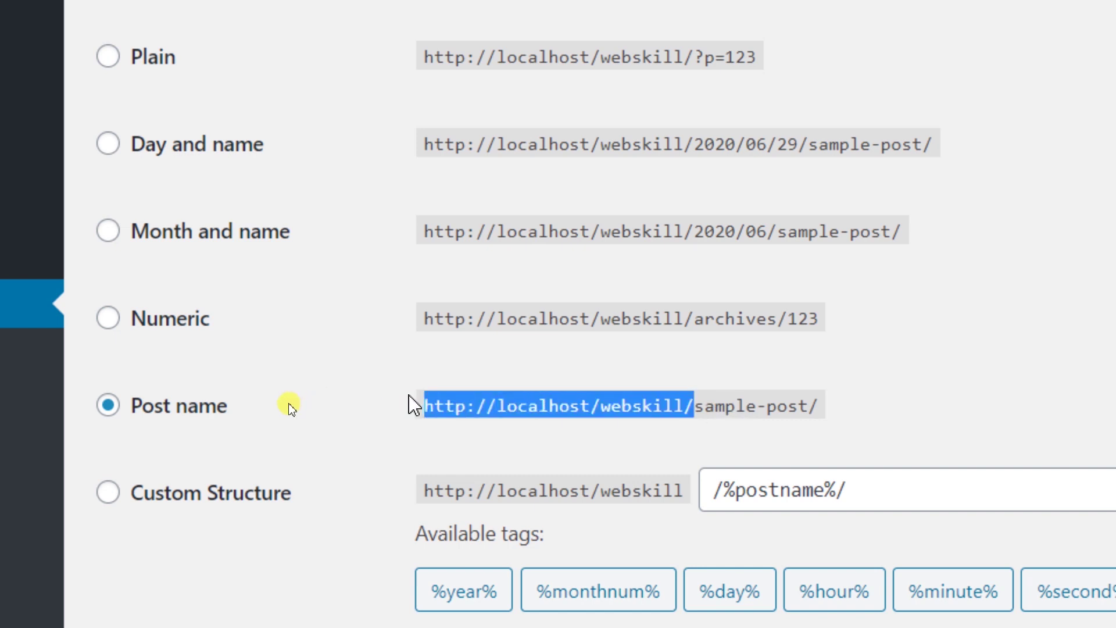
click(437, 410)
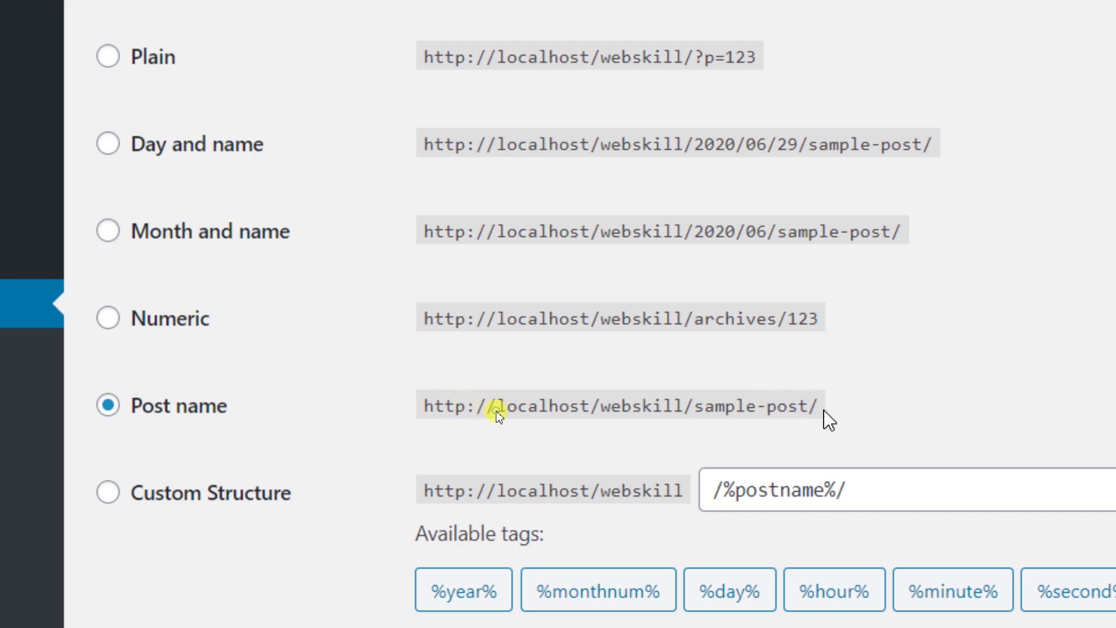
drag(811, 410, 700, 423)
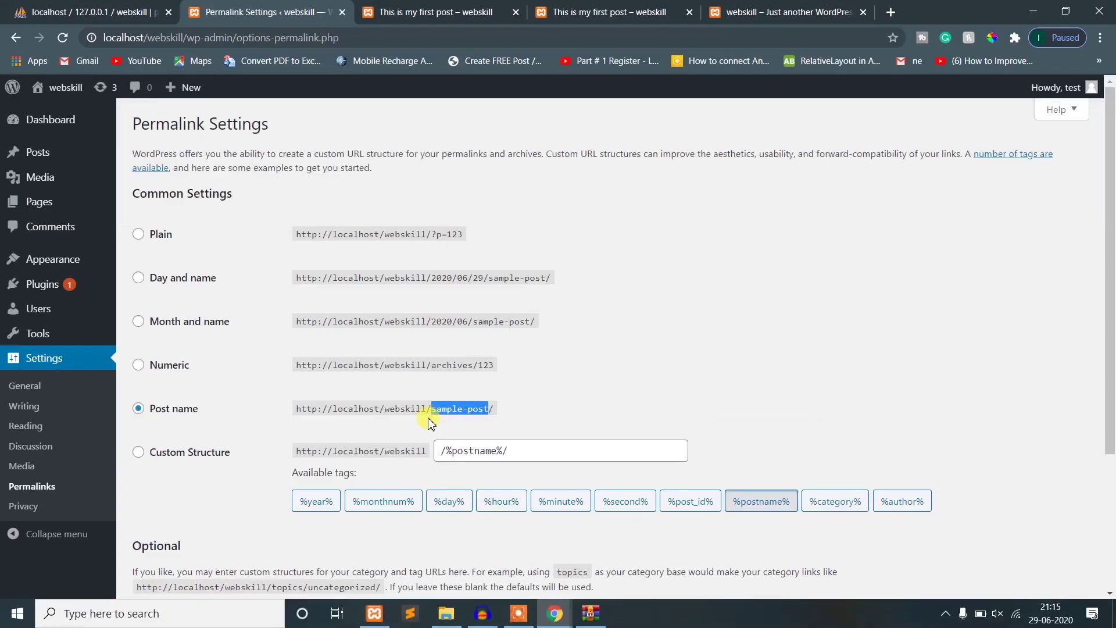
click(531, 391)
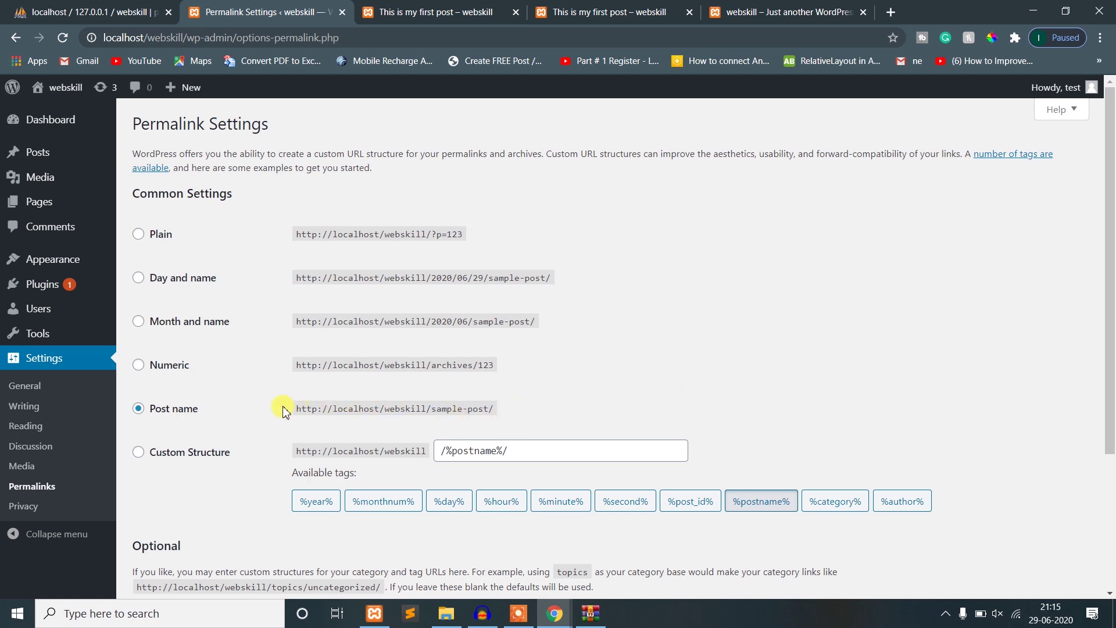
drag(285, 410, 541, 413)
click(541, 410)
scroll(547, 413, down, 1)
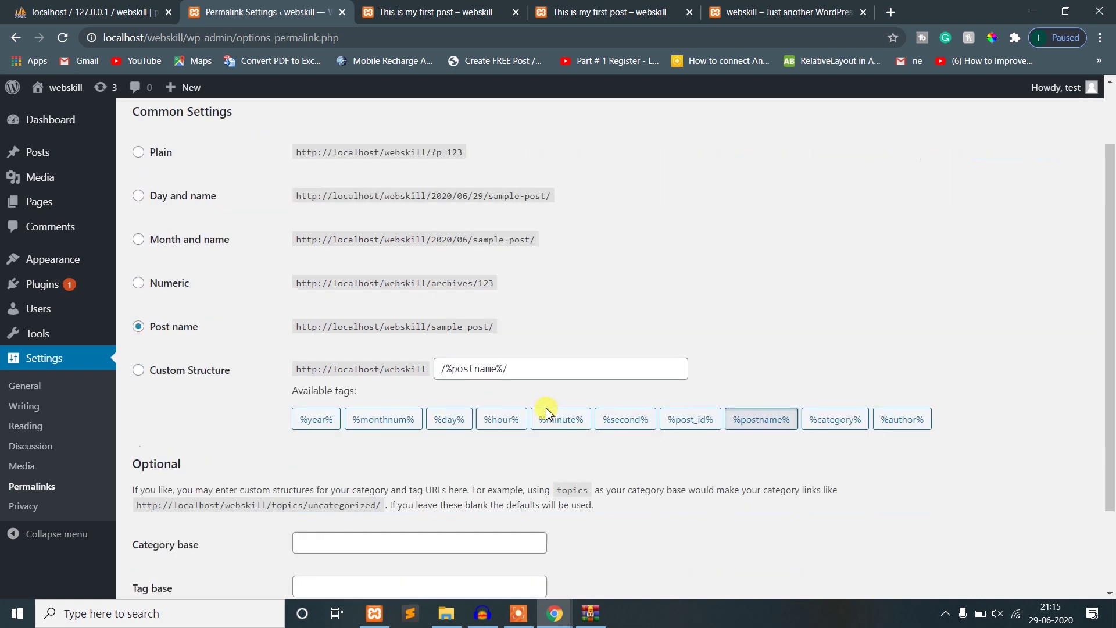
scroll(546, 412, down, 2)
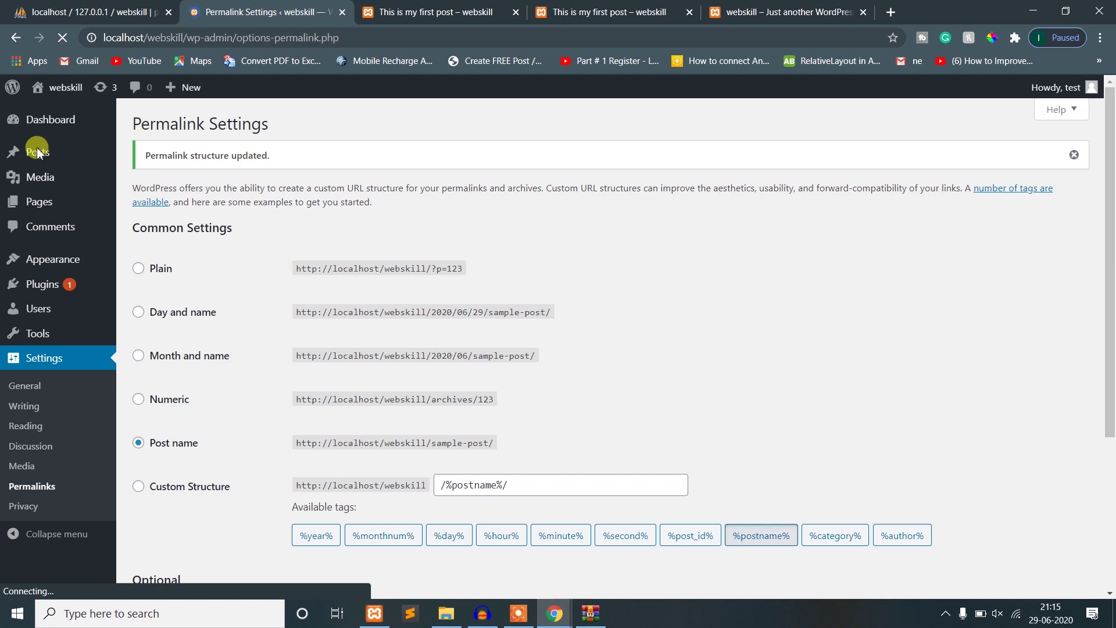
- Open All Posts and view the first post on the live site
mouse_move(40, 160)
click(143, 157)
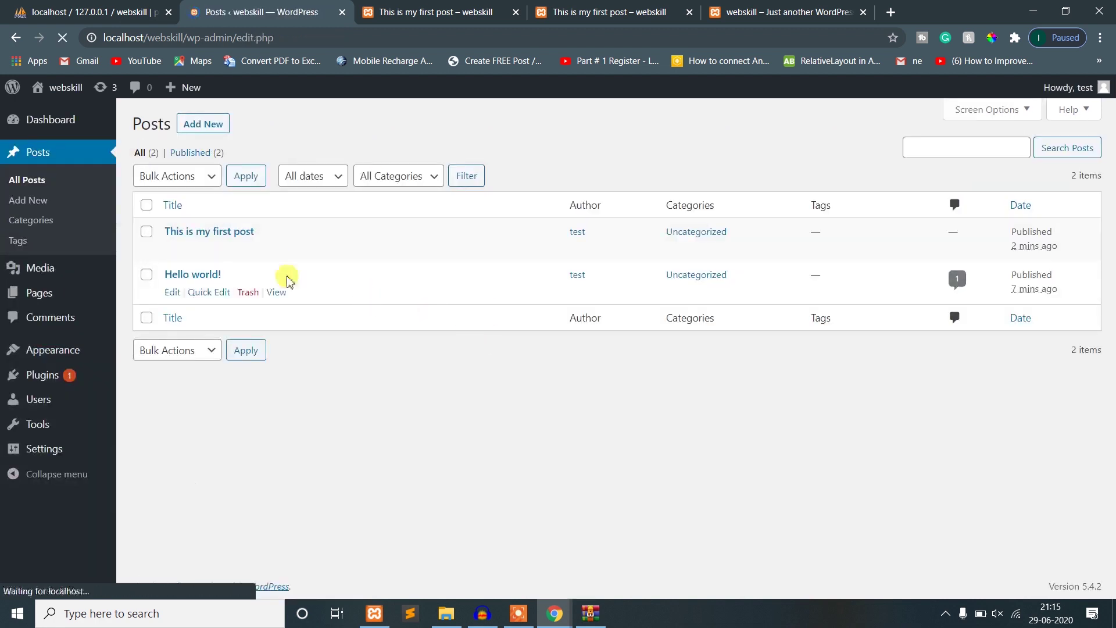
click(276, 250)
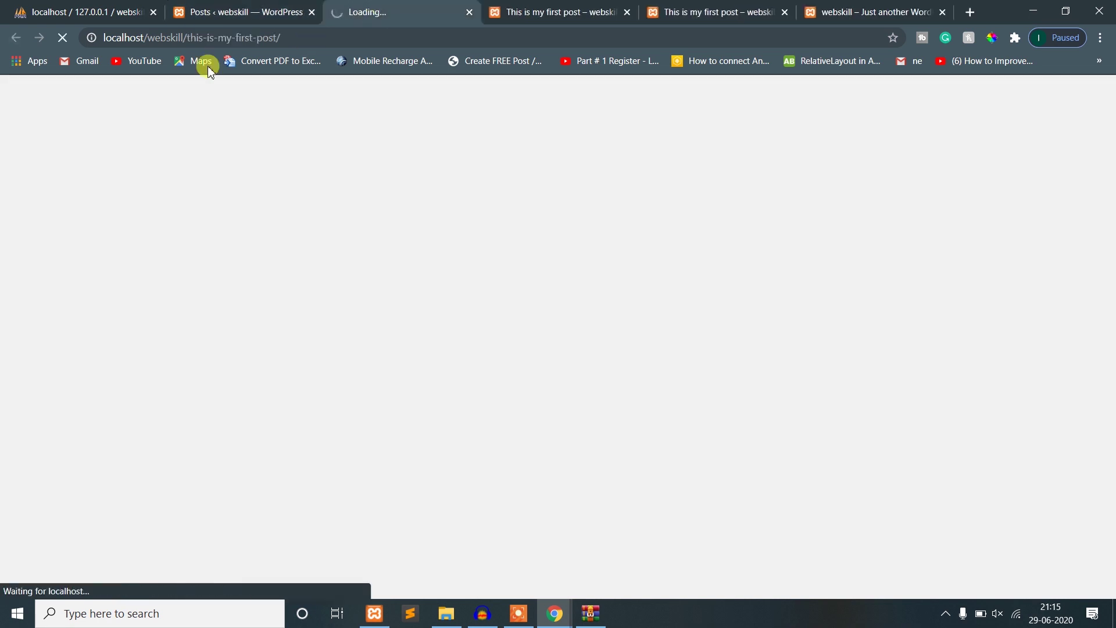
- Highlight the site and this-is-my-first-post parts of the new post URL
drag(187, 39, 282, 38)
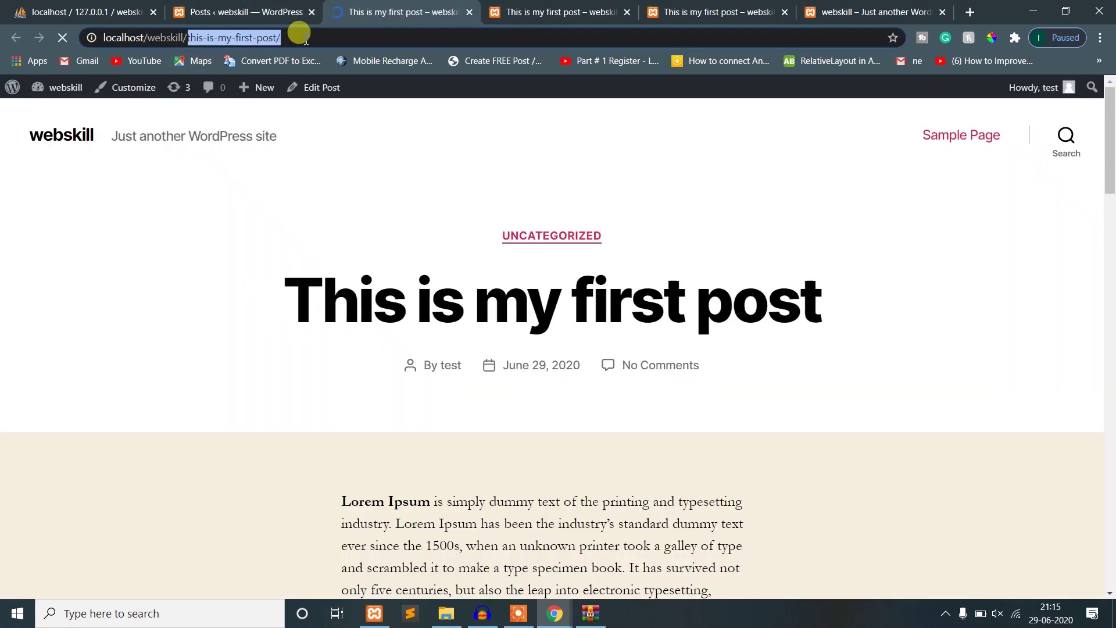
click(187, 39)
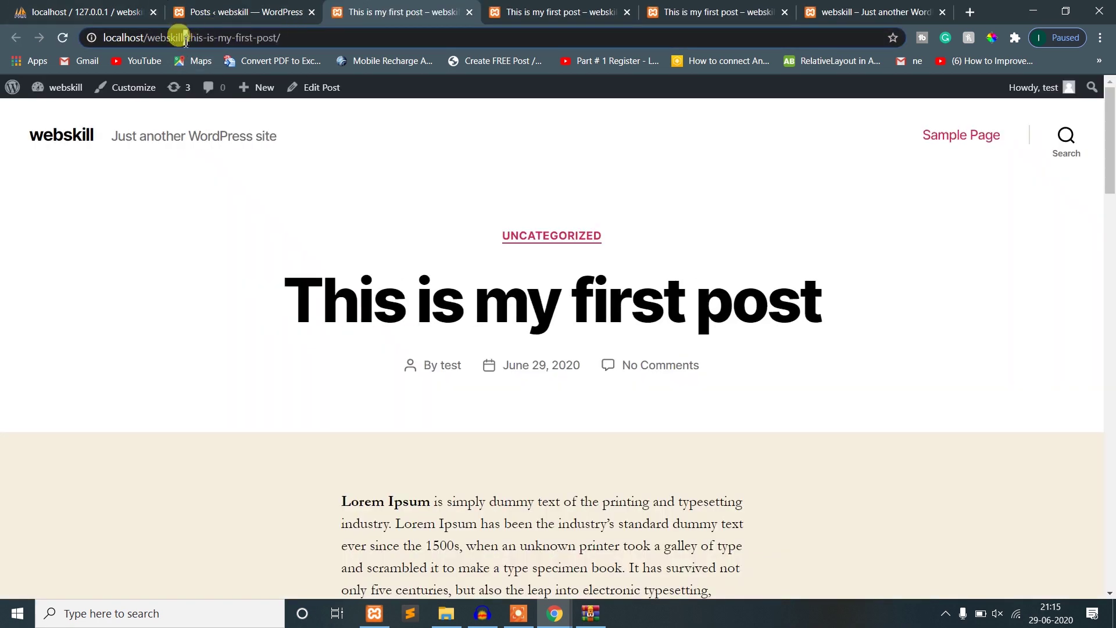
drag(186, 39, 100, 37)
drag(183, 37, 299, 36)
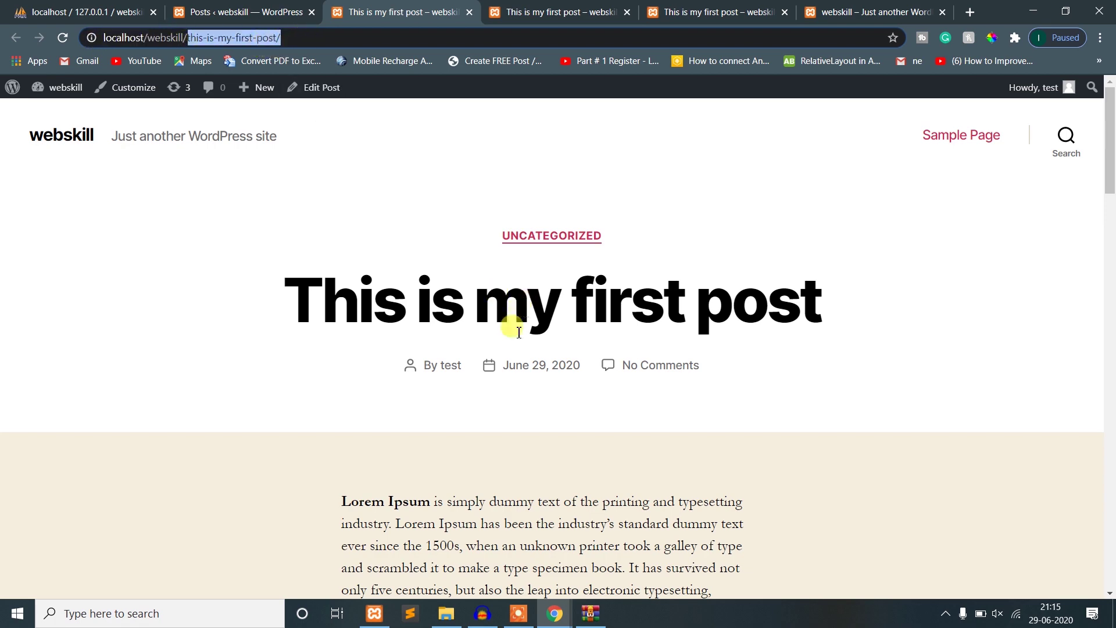
scroll(519, 332, down, 15)
scroll(524, 374, up, 15)
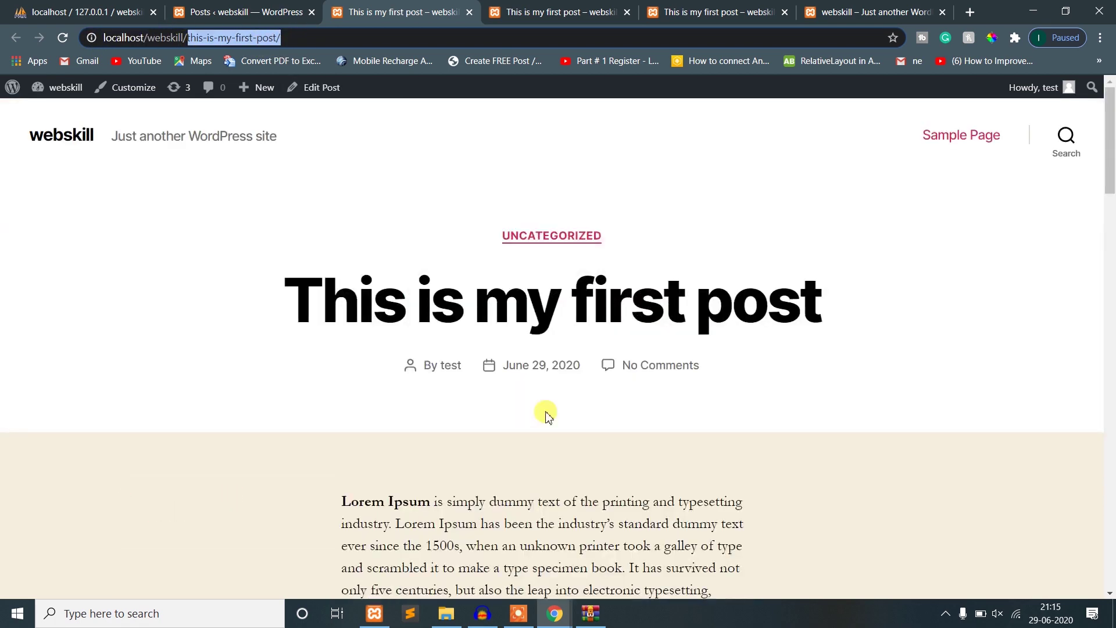
- Close the two duplicate post tabs and return to the Posts list
click(548, 13)
click(627, 11)
click(626, 11)
click(215, 12)
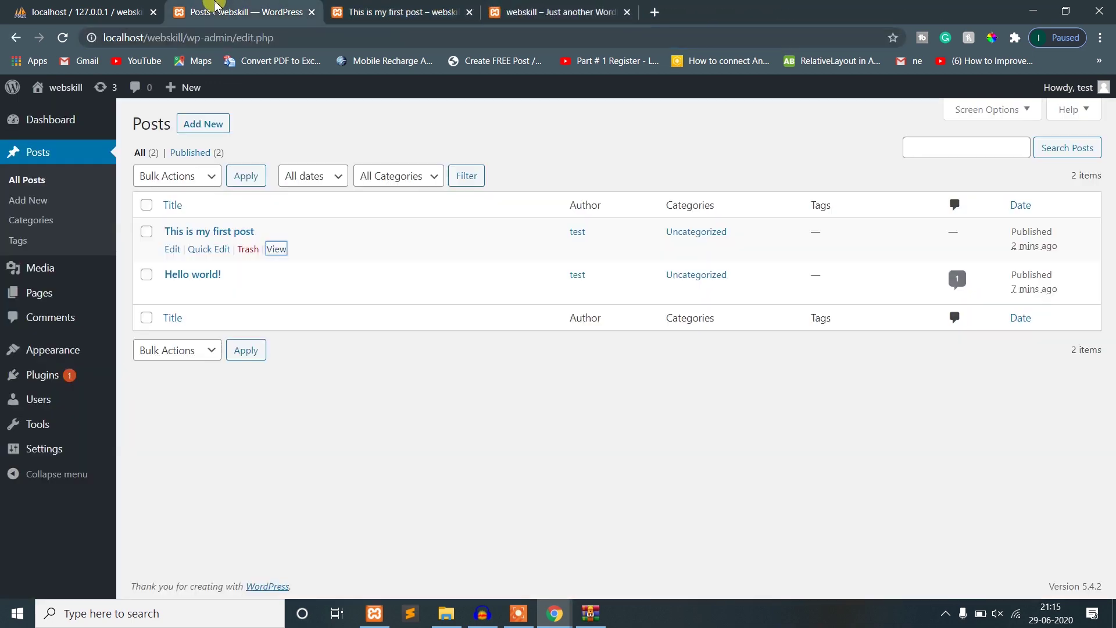
- Add a category named tech with slug tech, then go back to All Posts
click(32, 223)
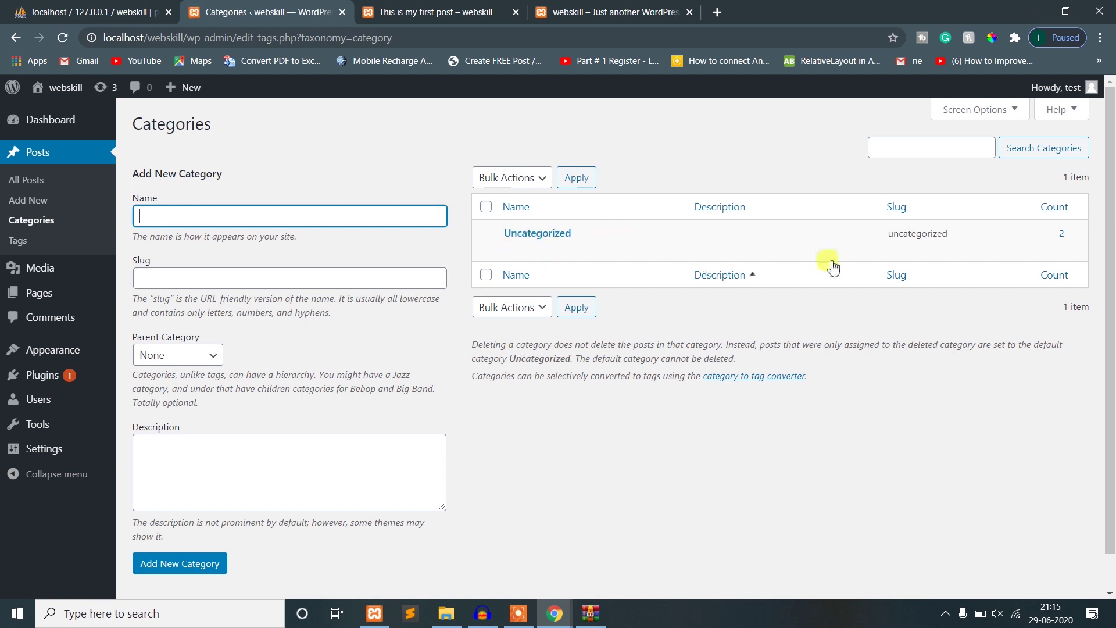
click(247, 212)
text(tech)
key(Tab)
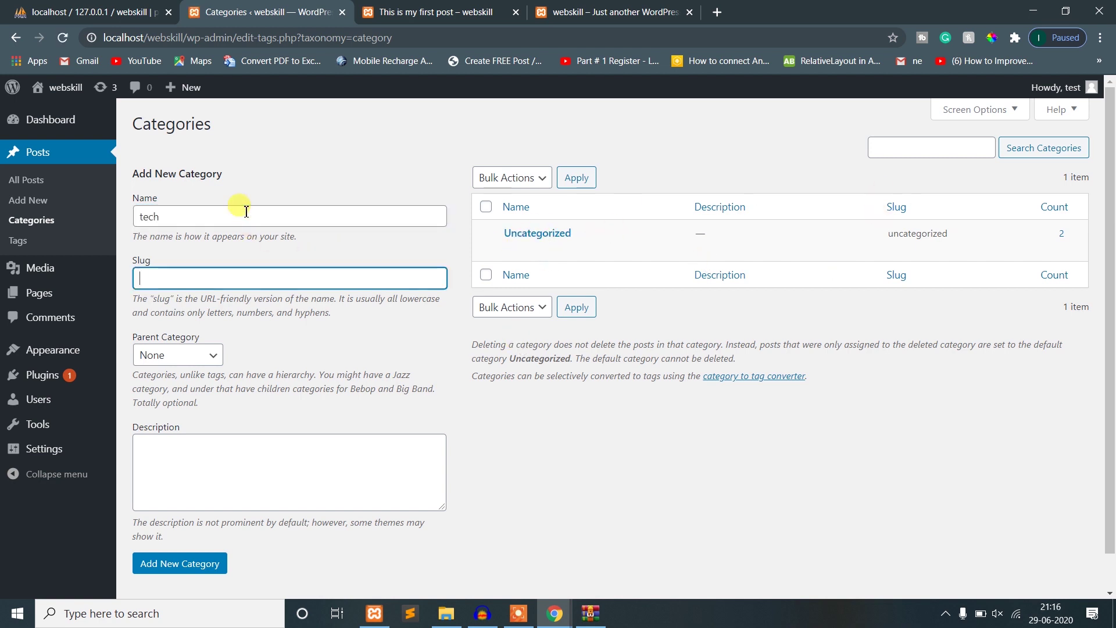
key(shift+Tab)
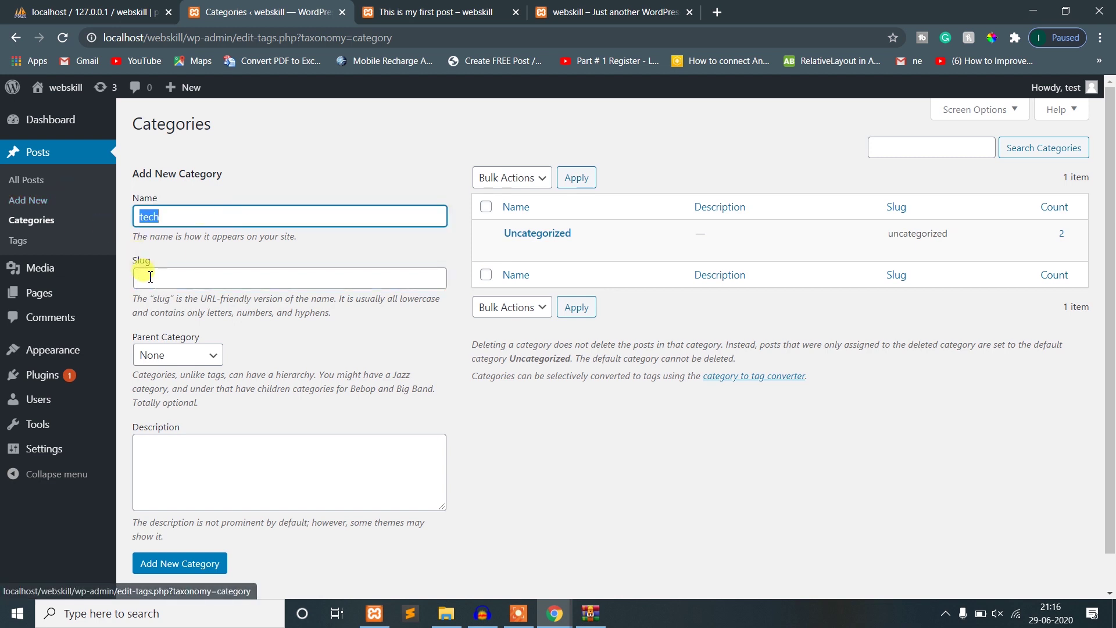
click(146, 277)
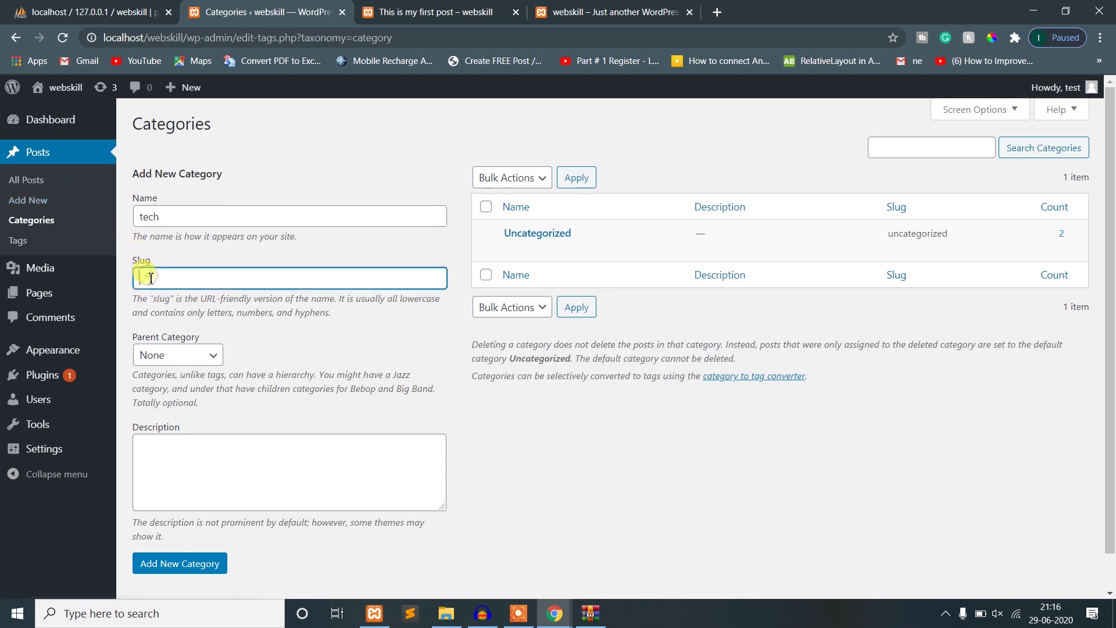
click(211, 571)
mouse_move(534, 248)
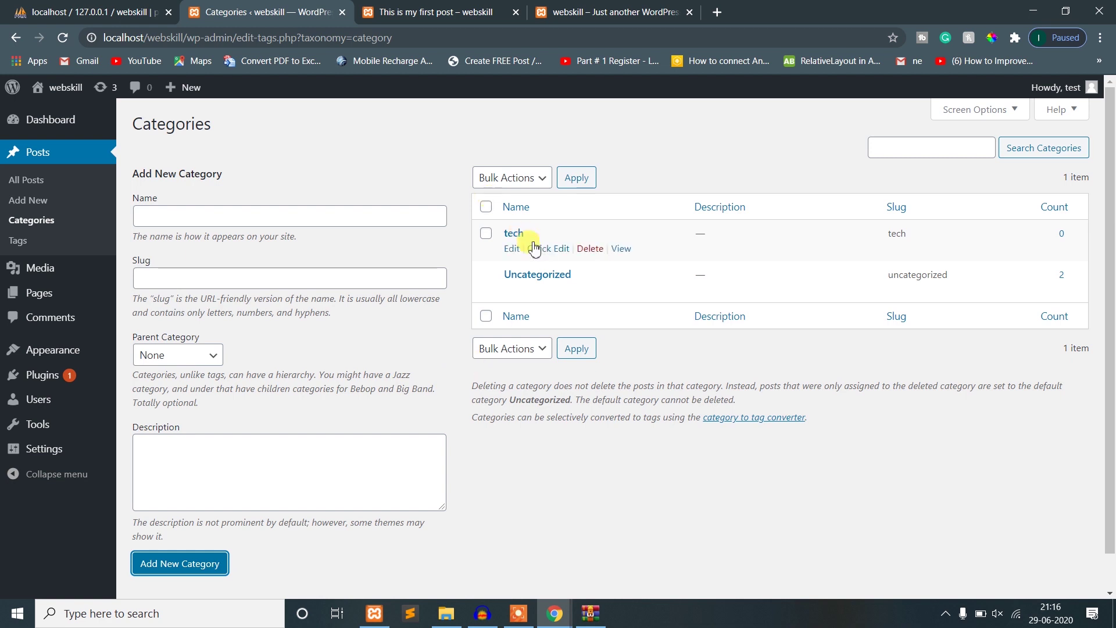
click(33, 181)
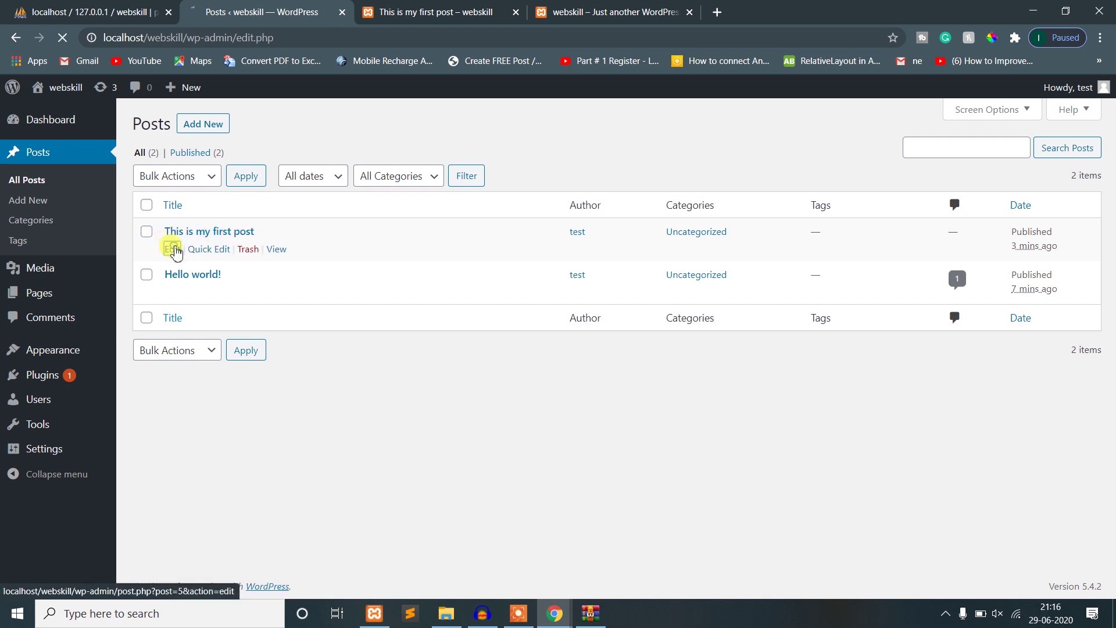
- Edit 'This is my first post': move it from Uncategorized to tech and add the tag technology
click(175, 250)
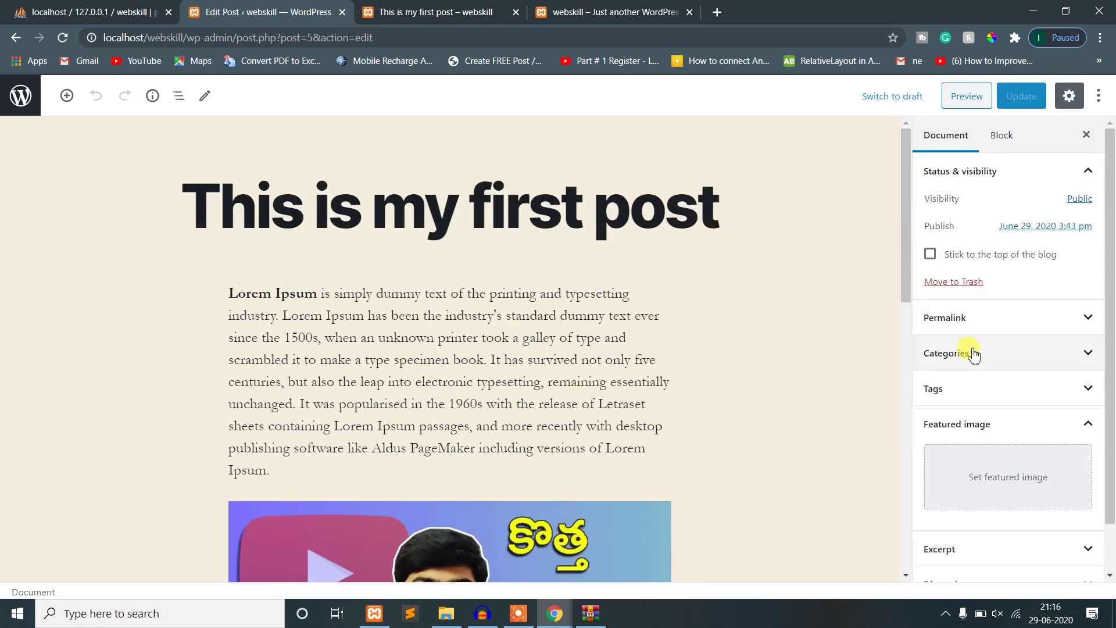
click(968, 356)
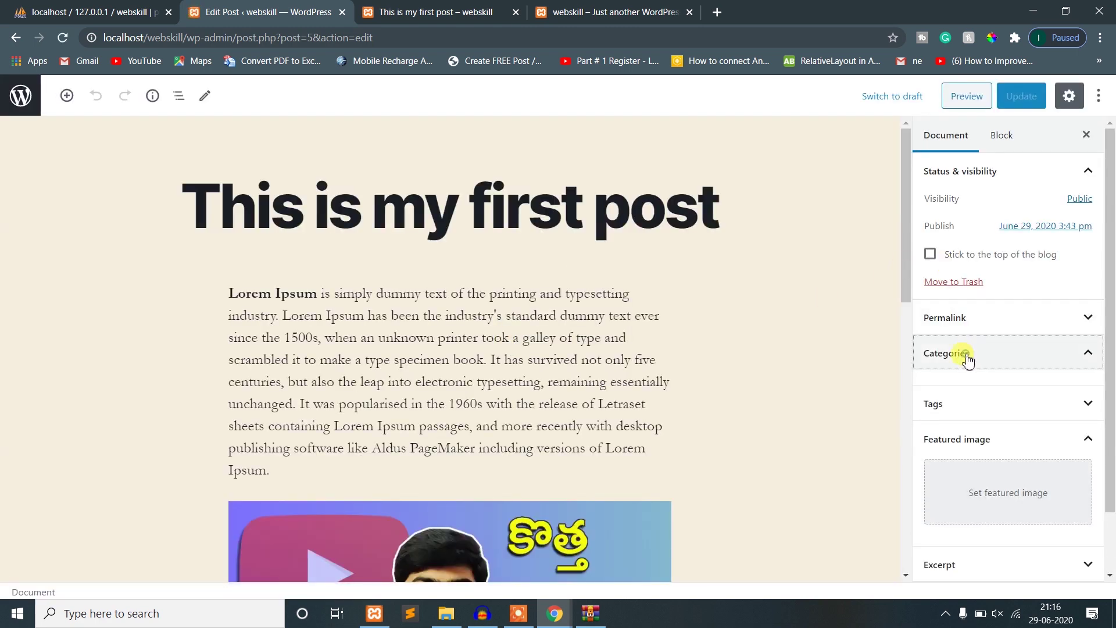
scroll(968, 352, down, 2)
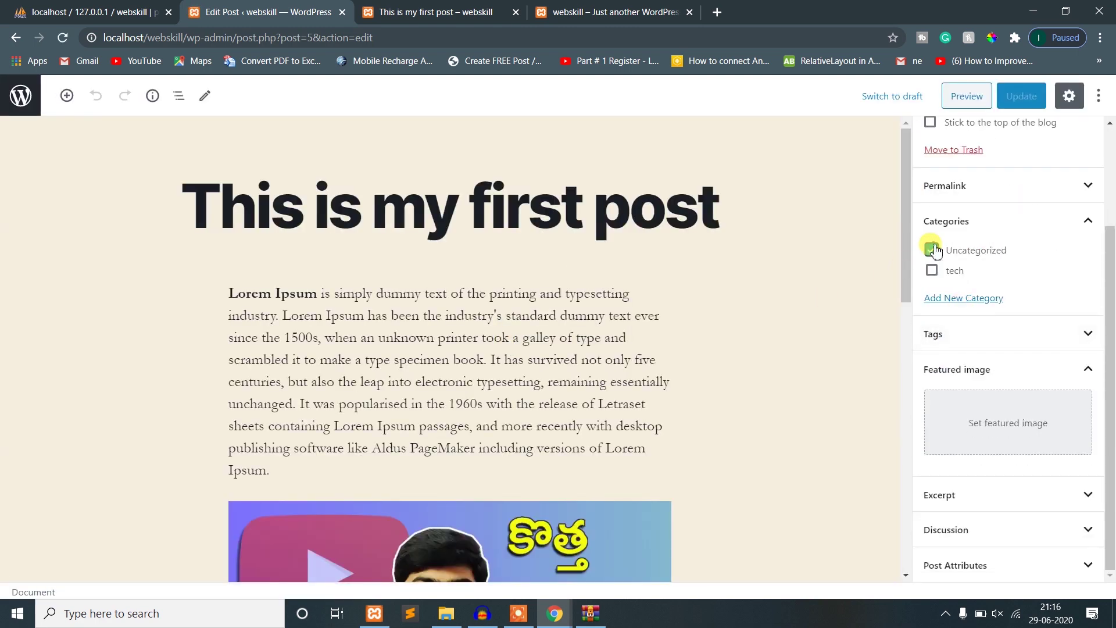
click(931, 249)
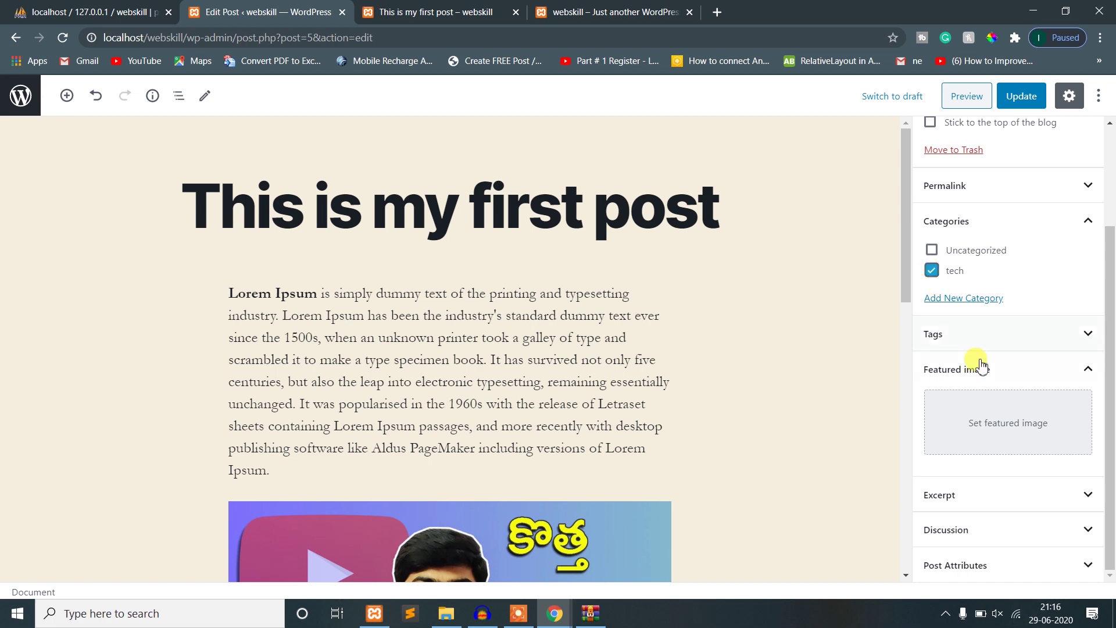
click(970, 334)
click(970, 386)
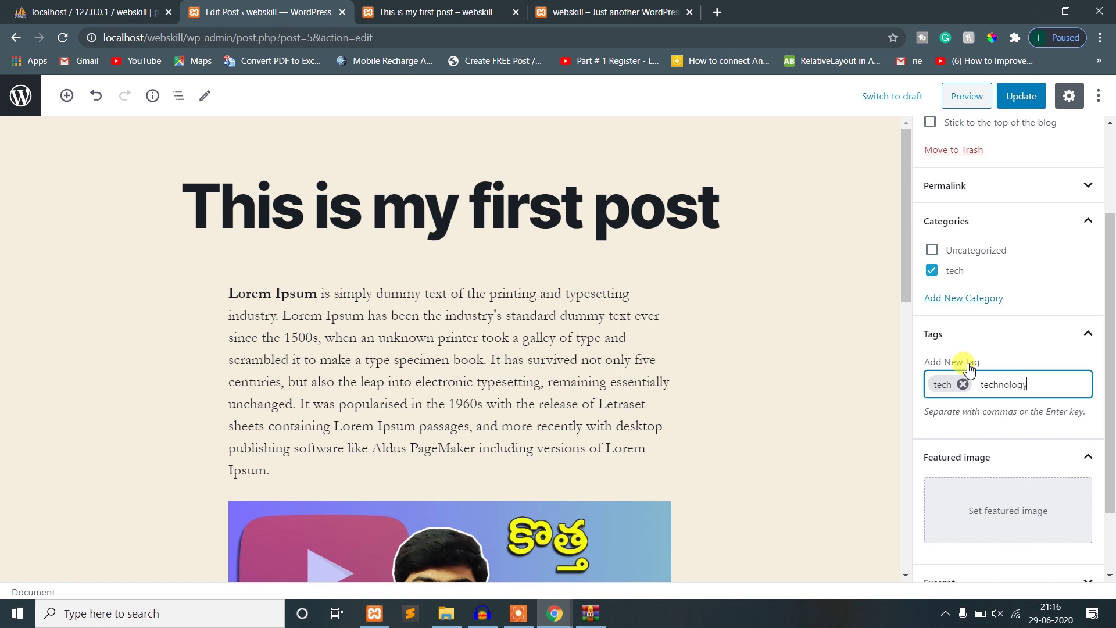
key(Return)
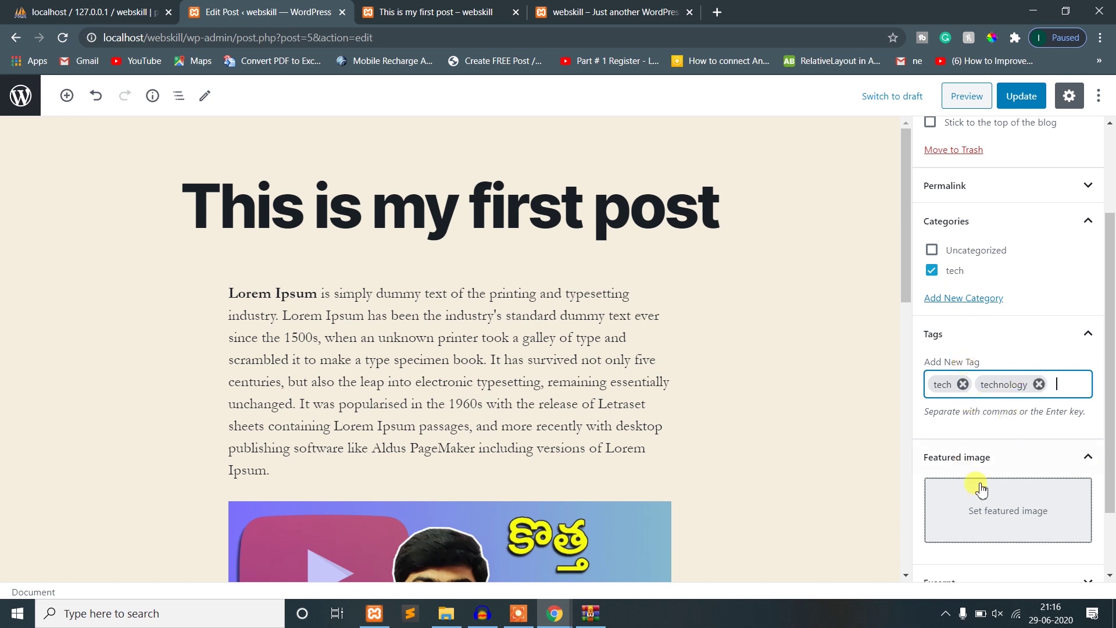
- Set the YouTube thumbnail from the Media Library as featured image and update the post
click(998, 514)
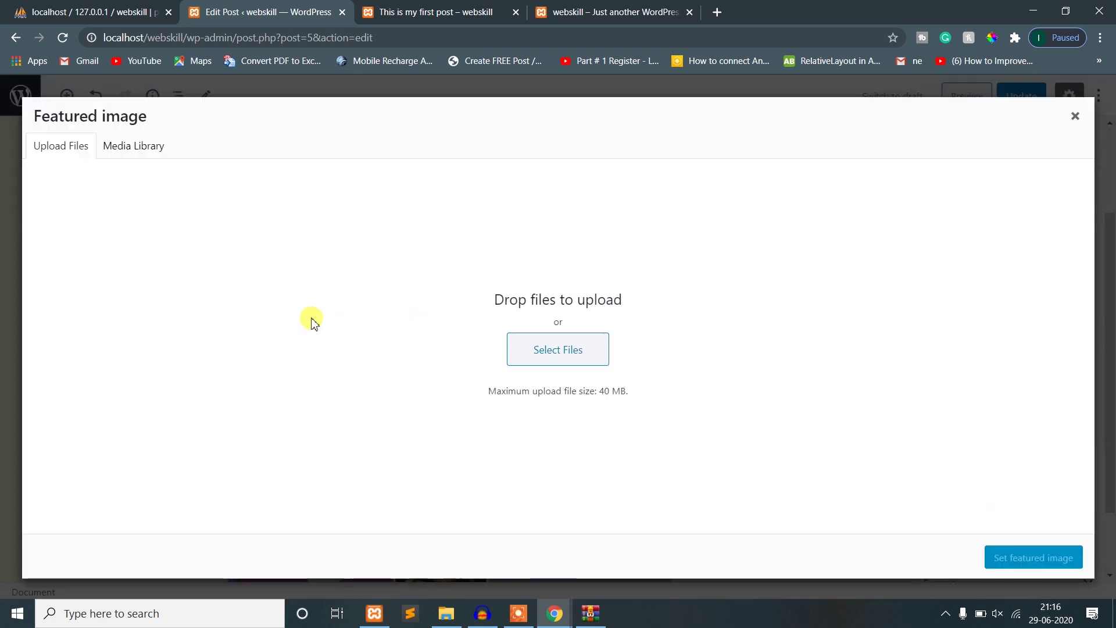
click(134, 150)
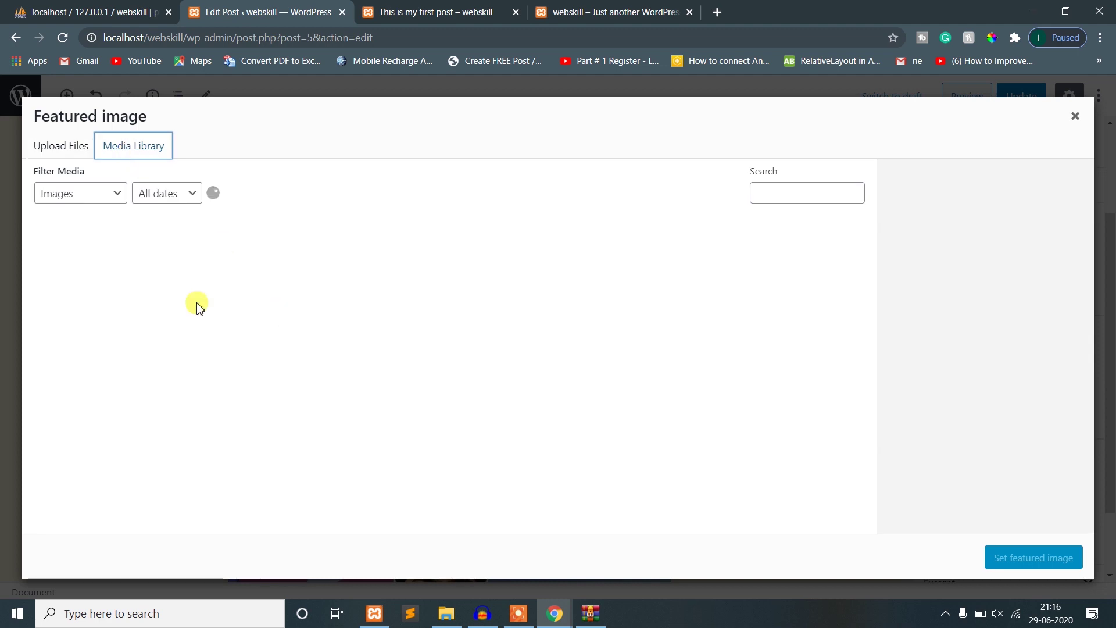
click(79, 270)
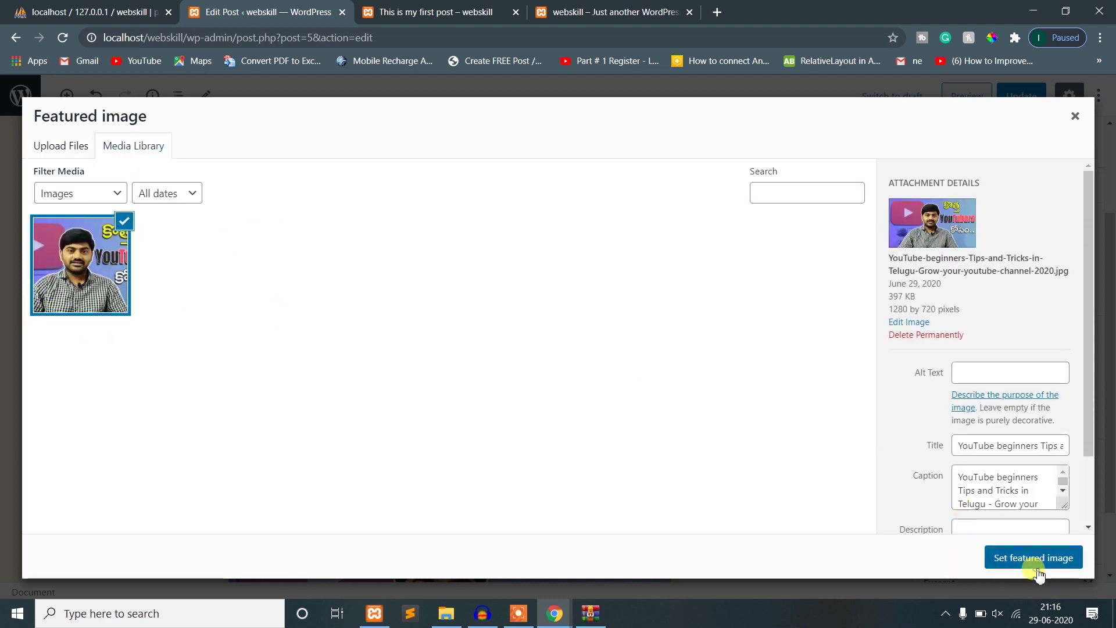
click(1034, 558)
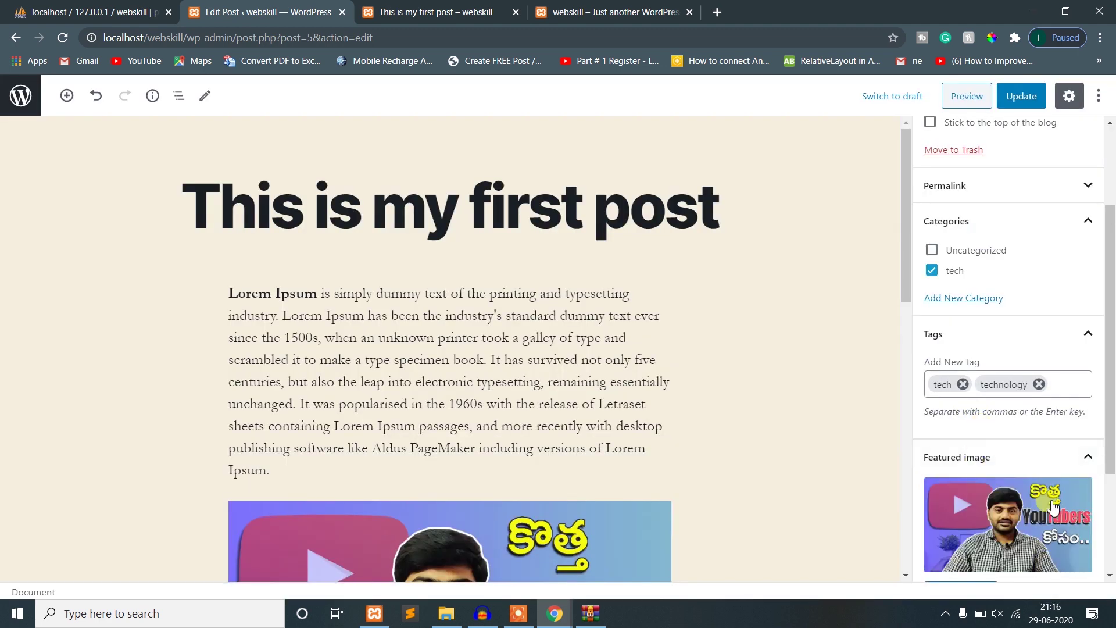
click(1021, 97)
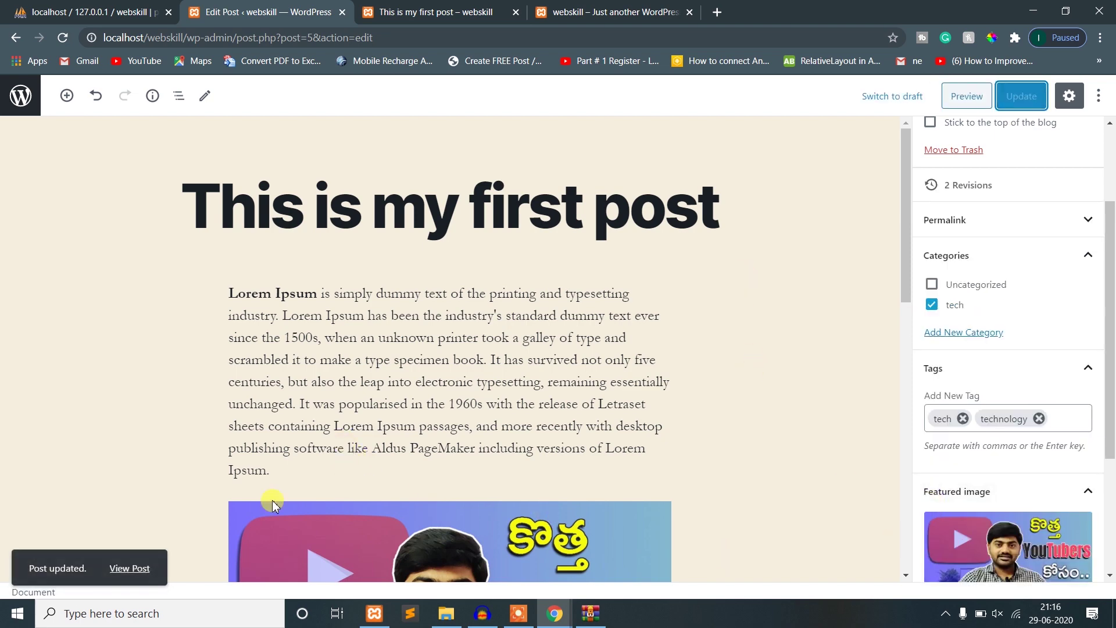
- Compare the published post page with the post editor
scroll(750, 523, down, 5)
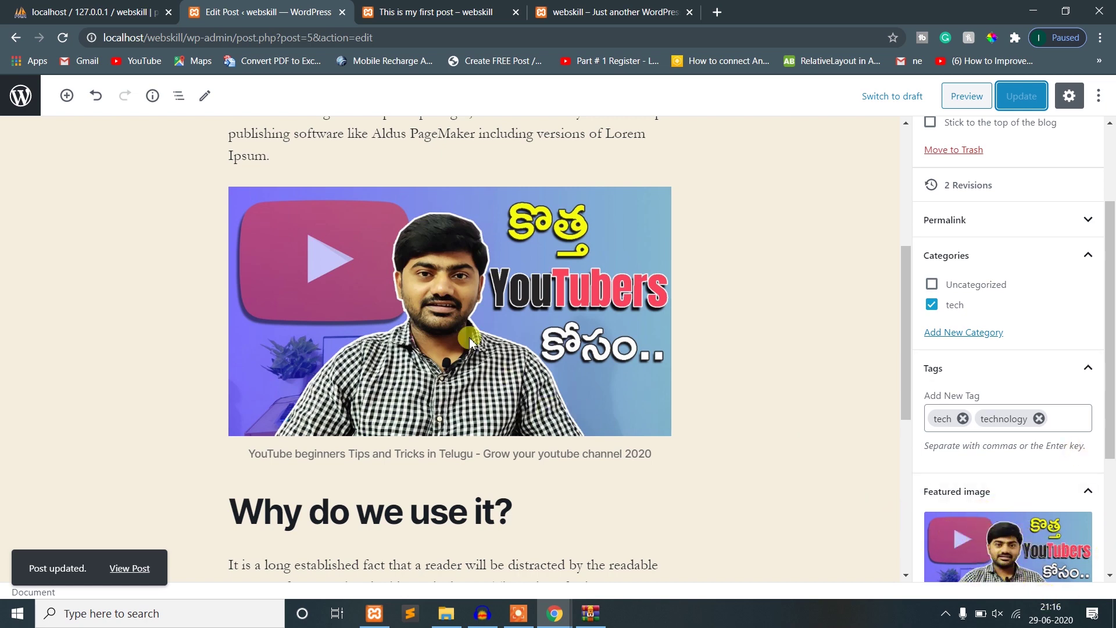
scroll(465, 326, up, 5)
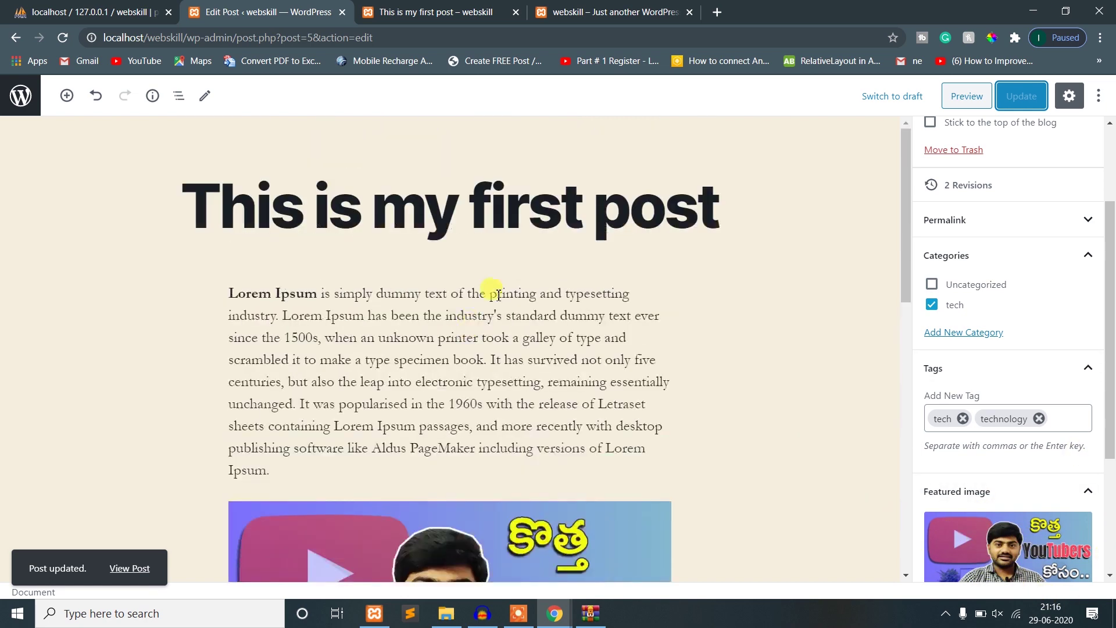
click(469, 6)
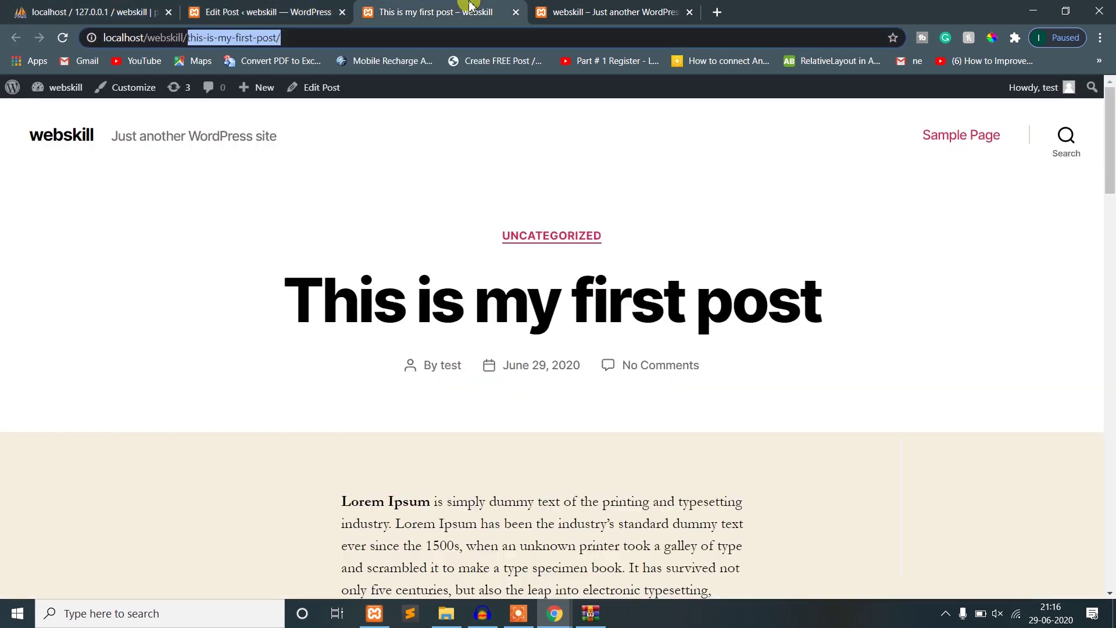
click(326, 6)
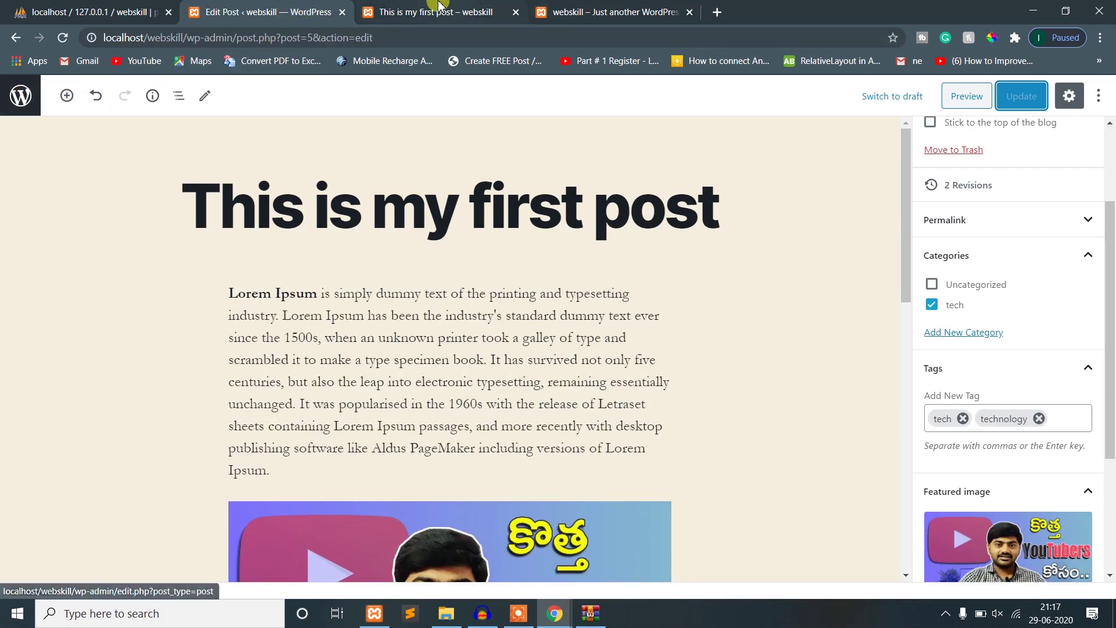
click(437, 7)
click(257, 6)
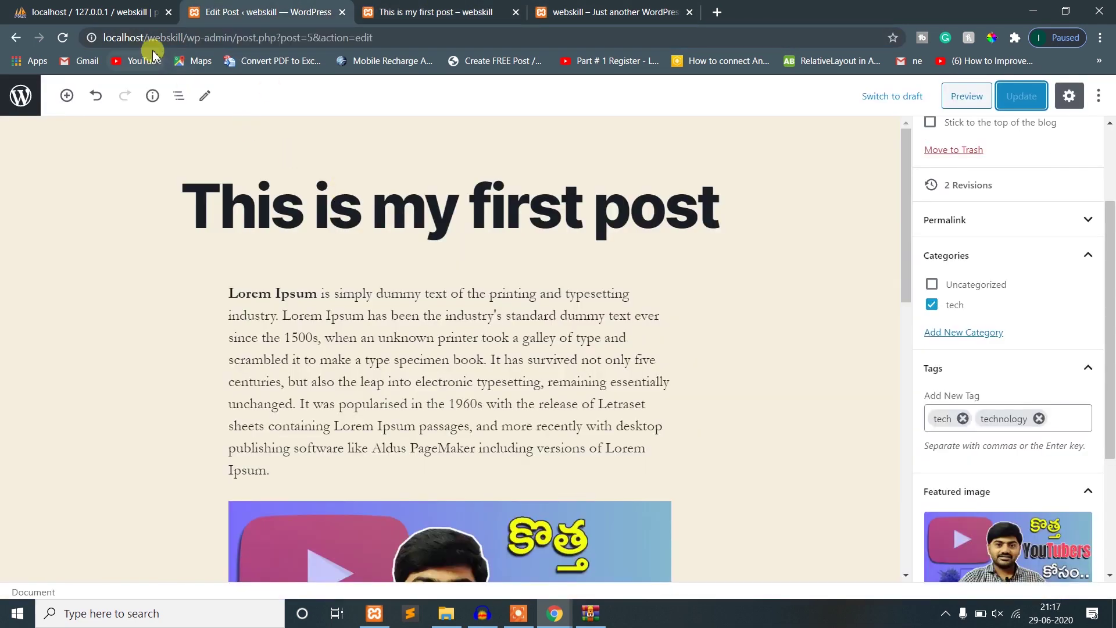
- Trim the address to localhost/webskill/ and load the site's home page
click(184, 39)
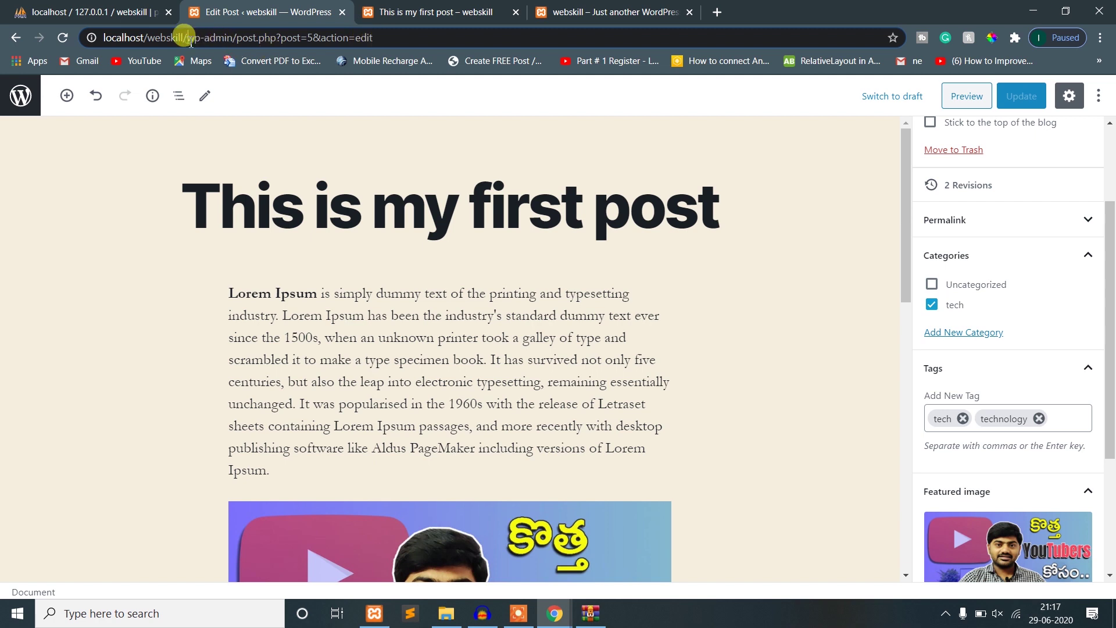
click(1098, 95)
click(1098, 96)
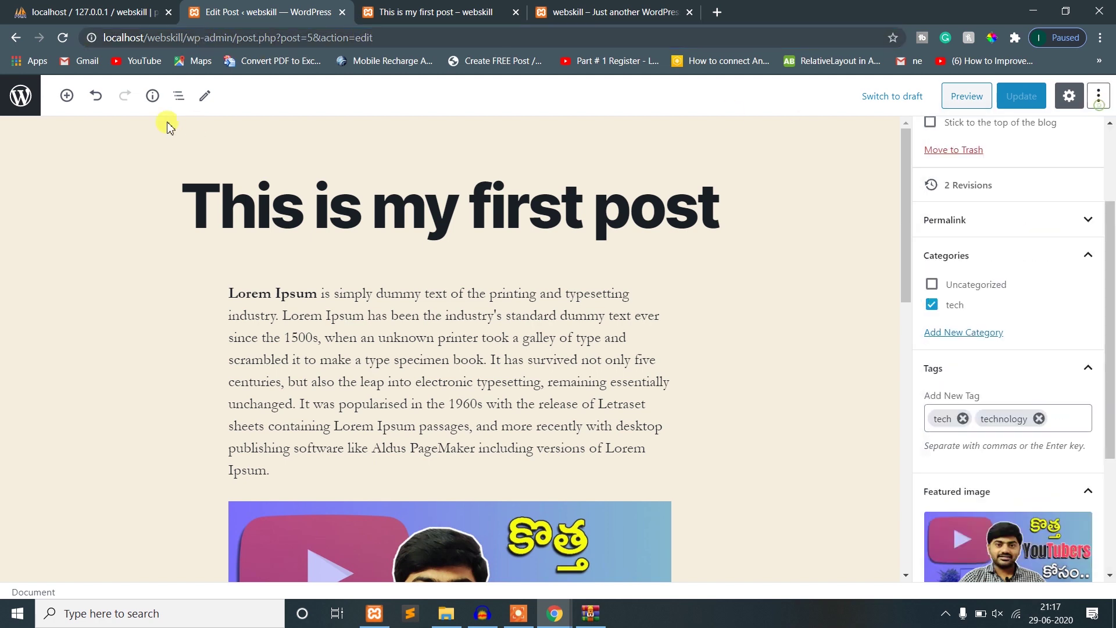
drag(185, 36, 531, 34)
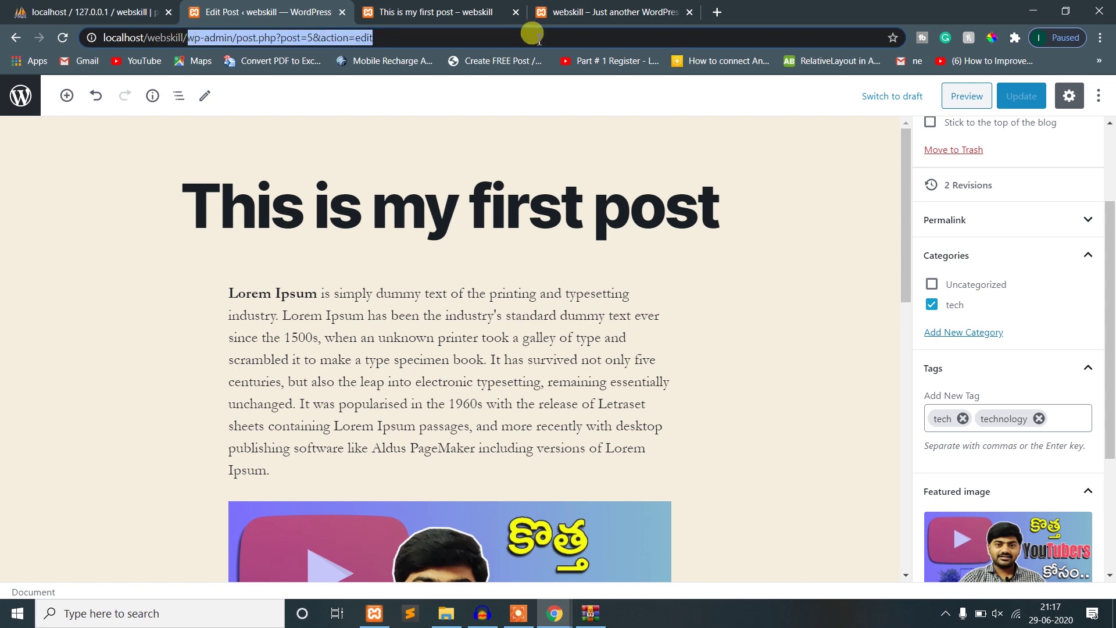
key(BackSpace)
key(Return)
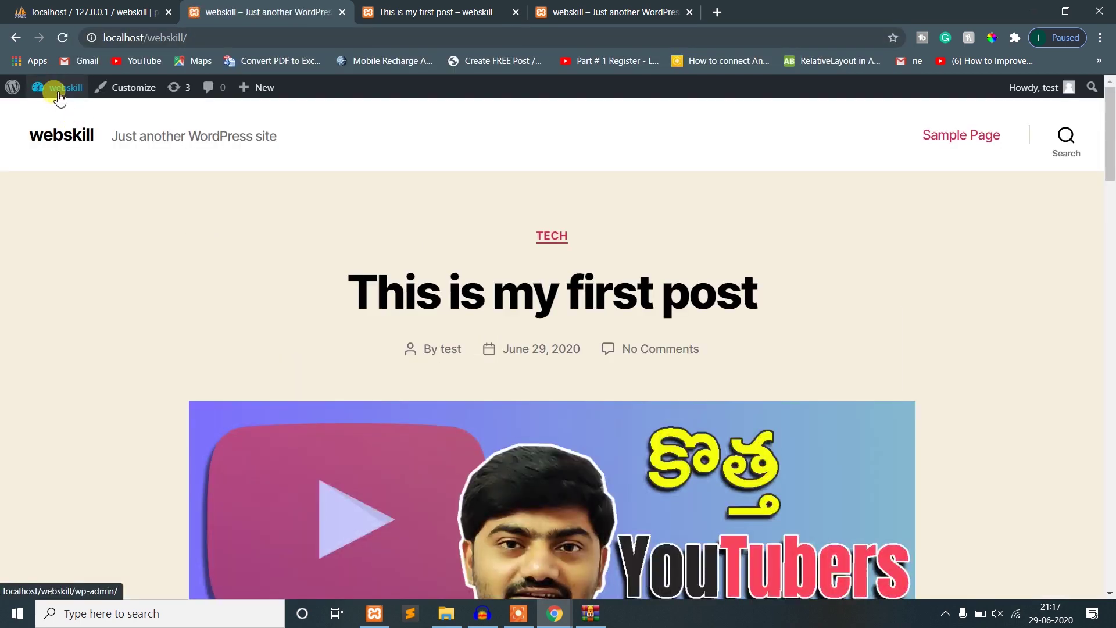
- Go to the Dashboard from the admin bar, visit Media, then open the Pages list
mouse_move(55, 90)
click(54, 114)
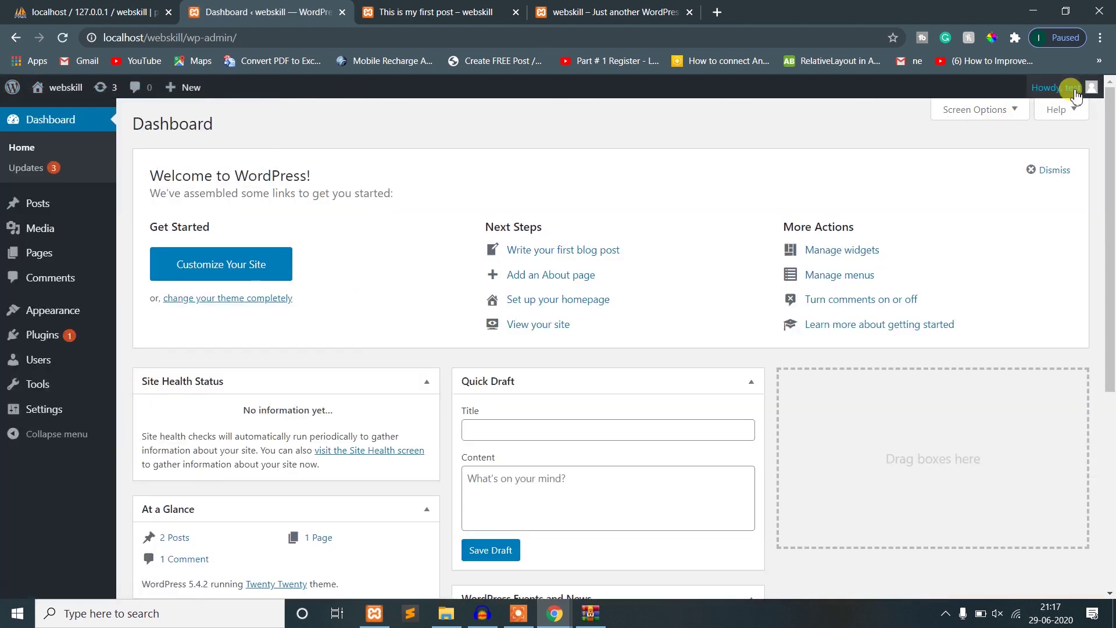
mouse_move(49, 238)
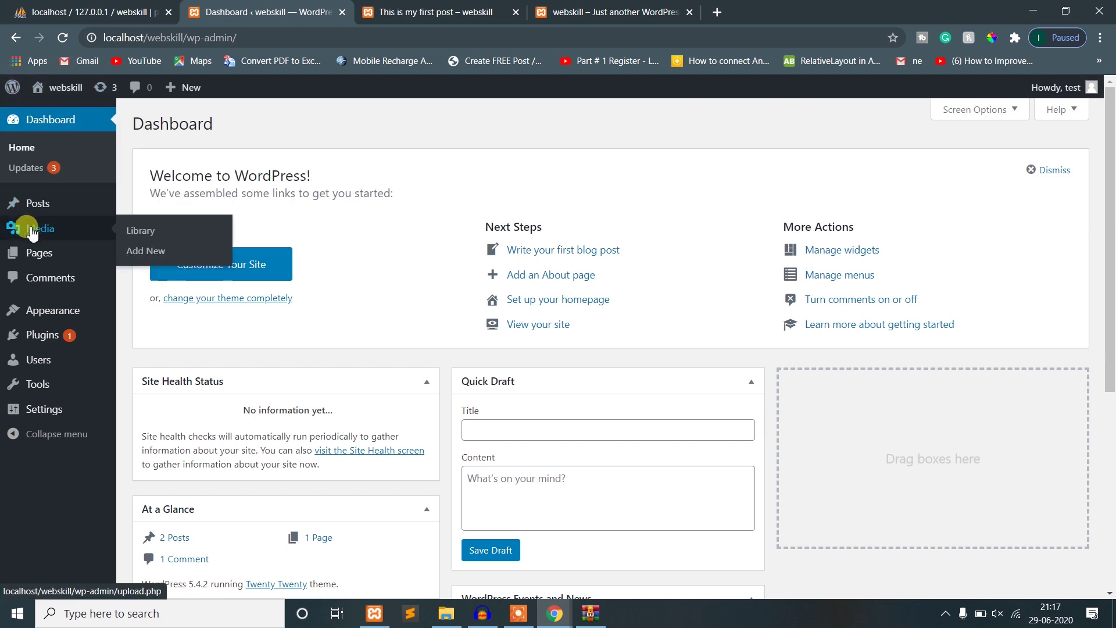
click(32, 232)
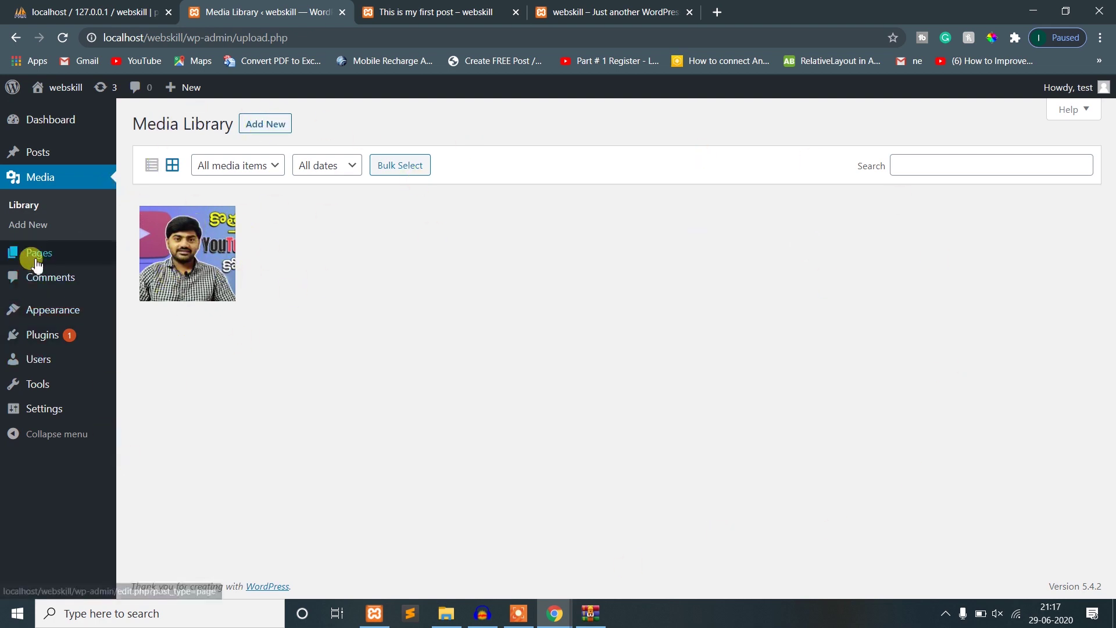
mouse_move(36, 263)
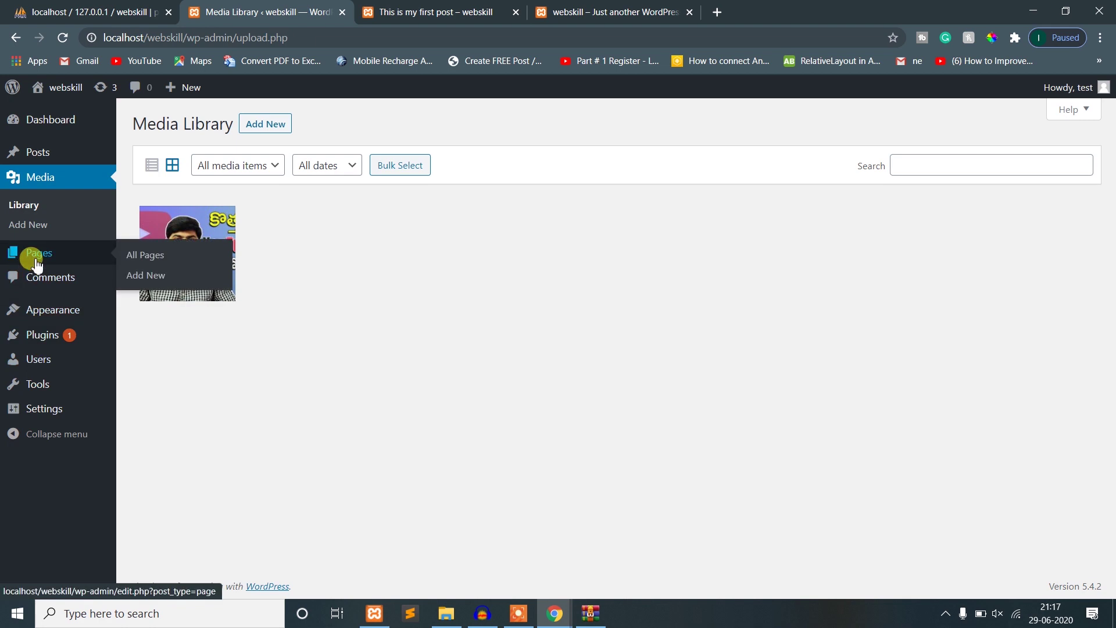
click(36, 256)
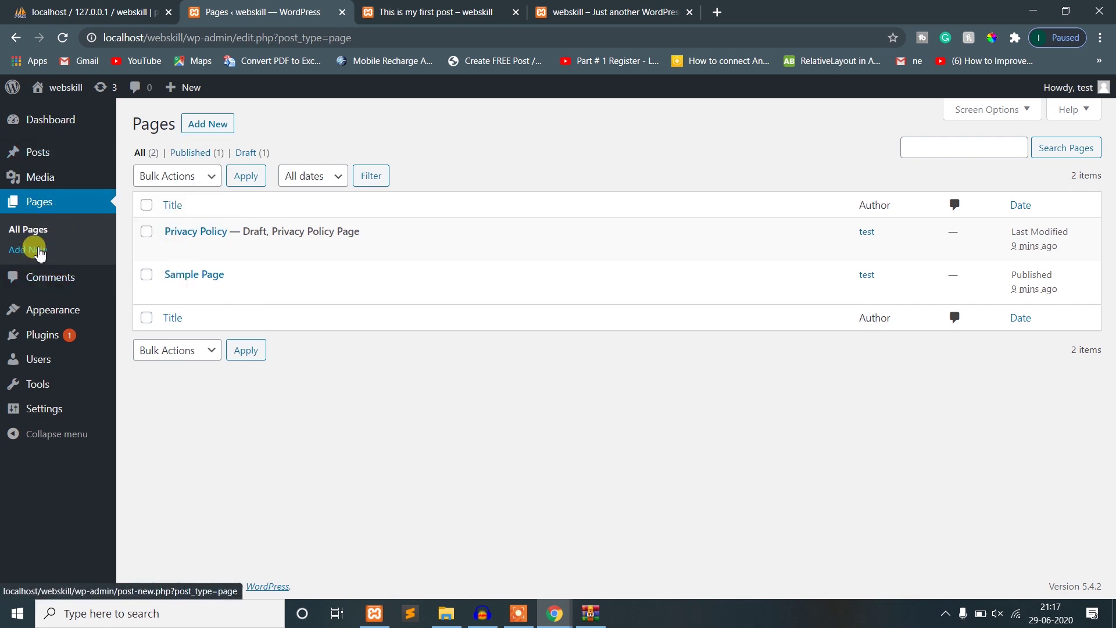
mouse_move(42, 165)
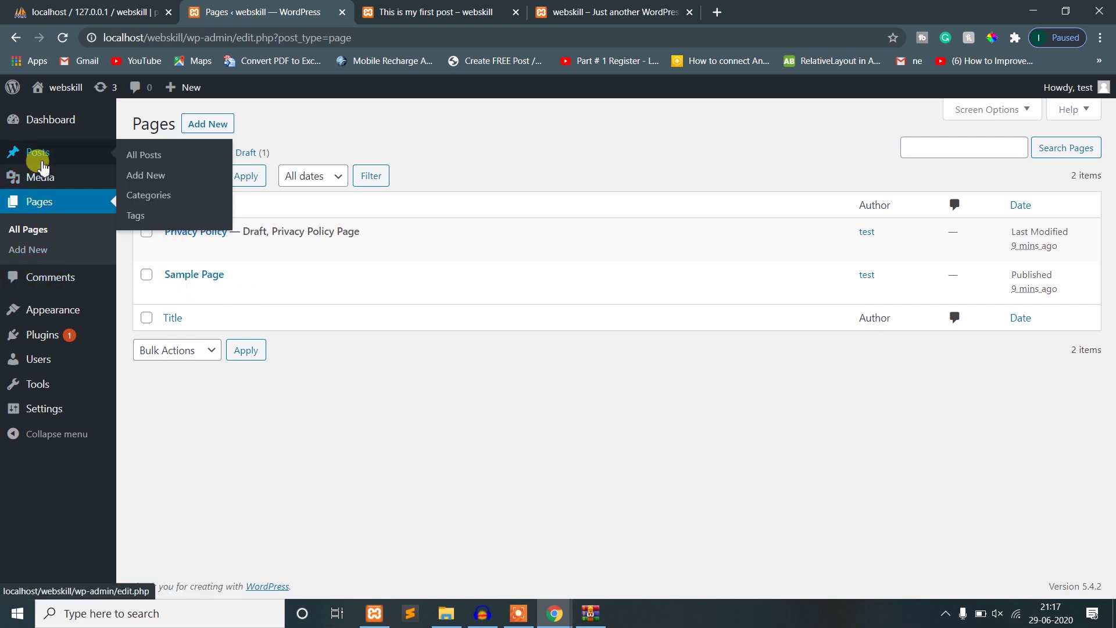
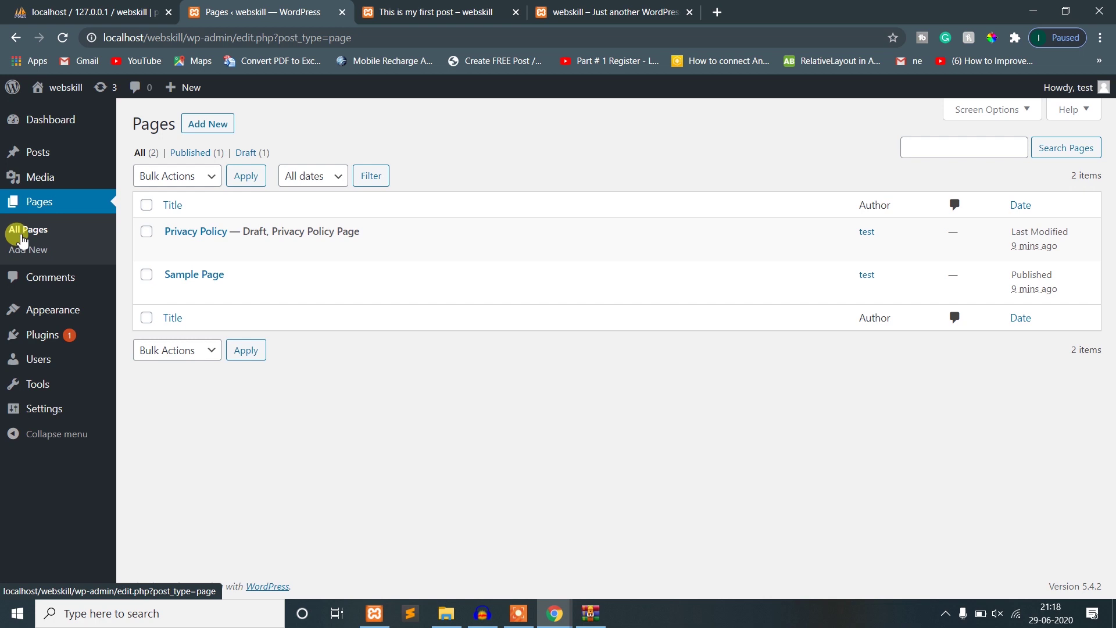
- Search the web for 'filpkart' and load the Flipkart home page in a new tab
click(717, 12)
text(fil)
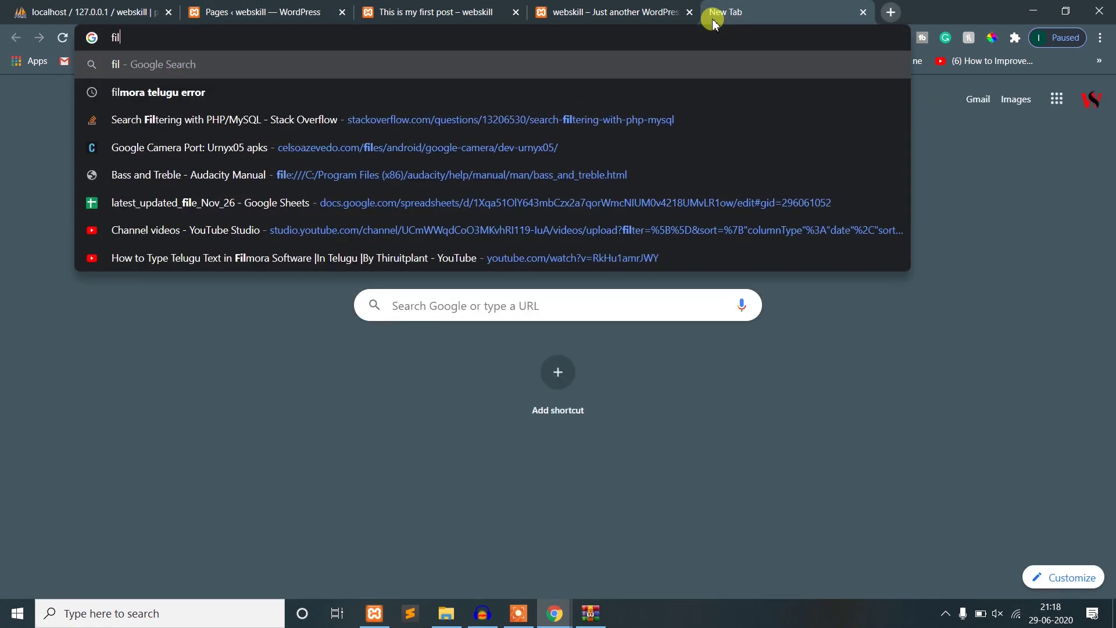
text(pkart)
key(Return)
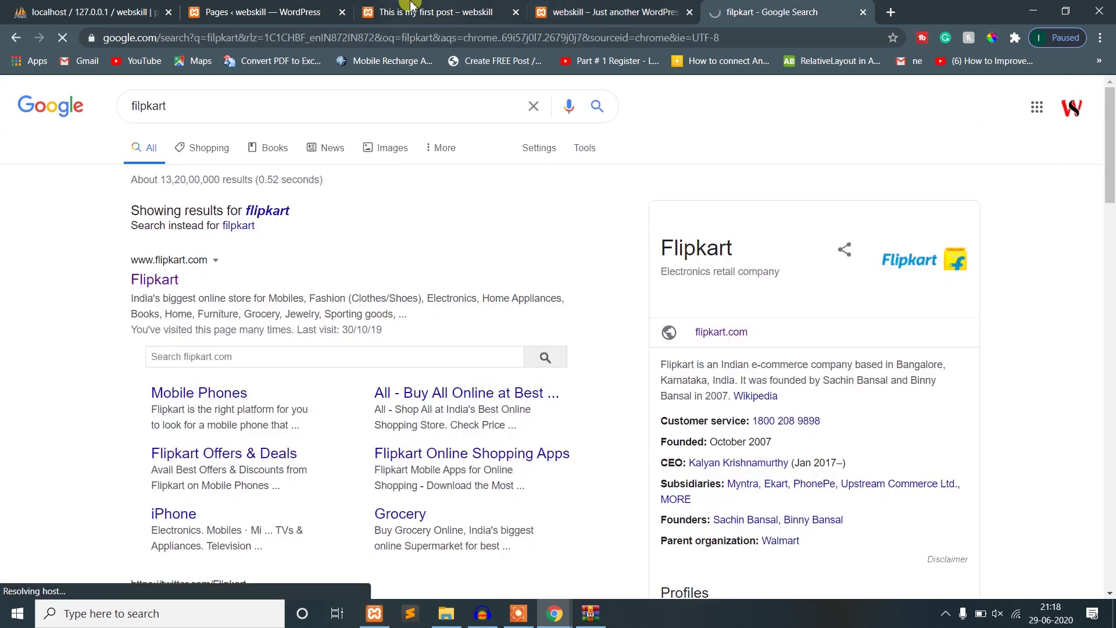
click(411, 7)
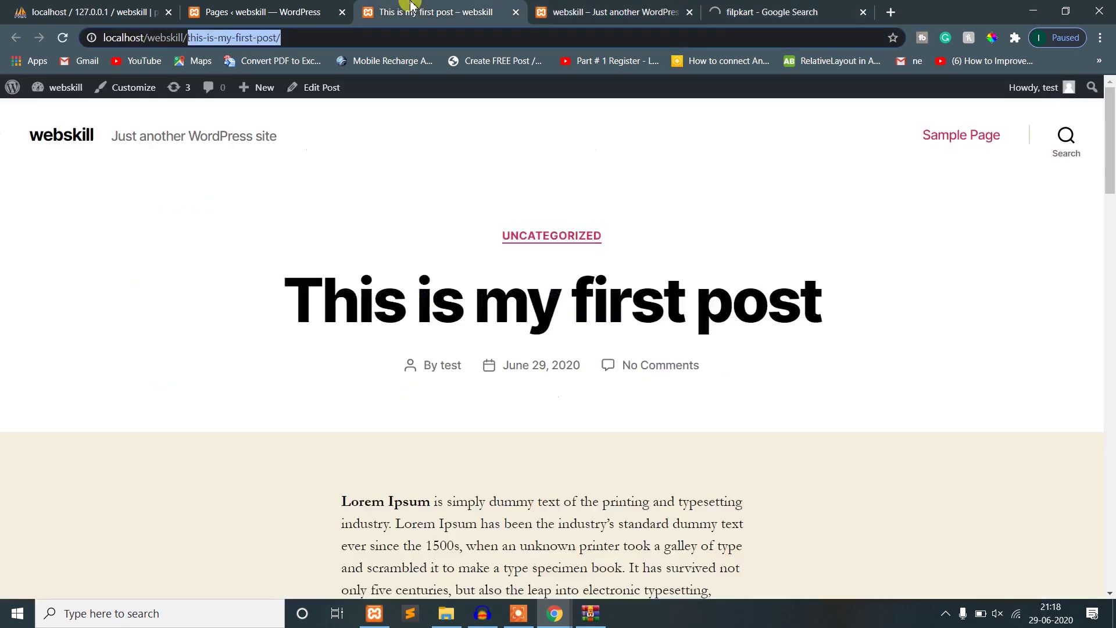
click(805, 8)
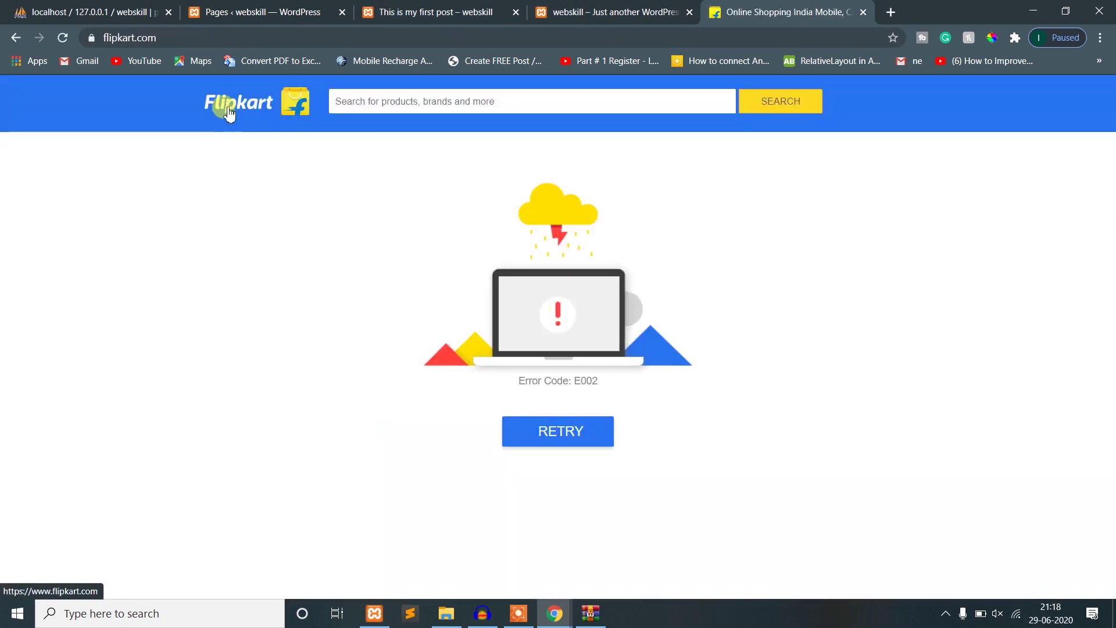
click(239, 125)
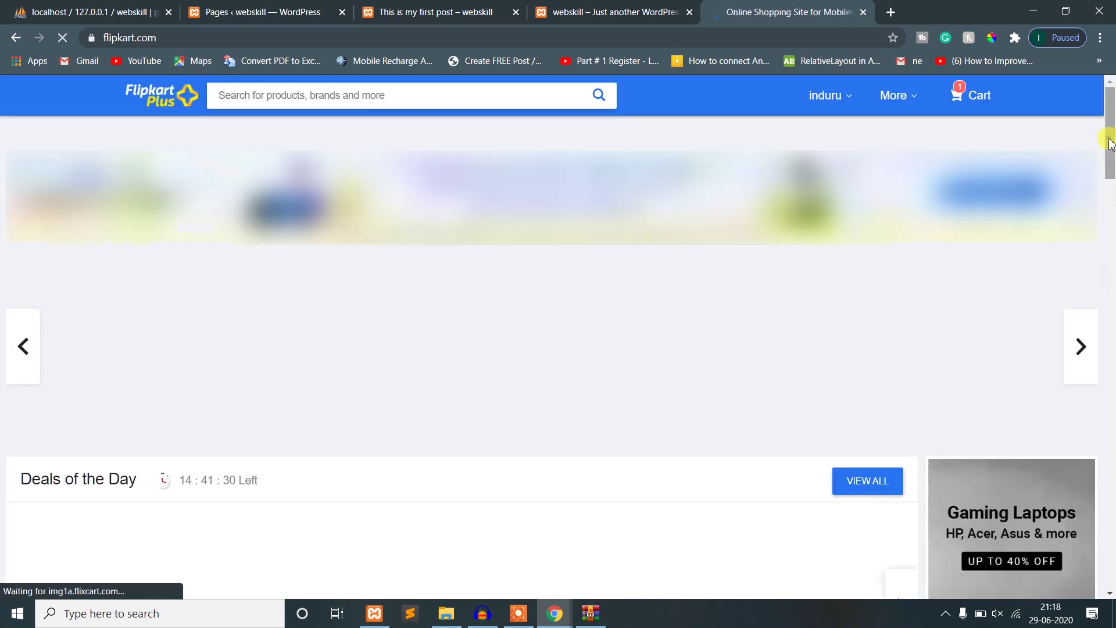
drag(1111, 137, 1110, 569)
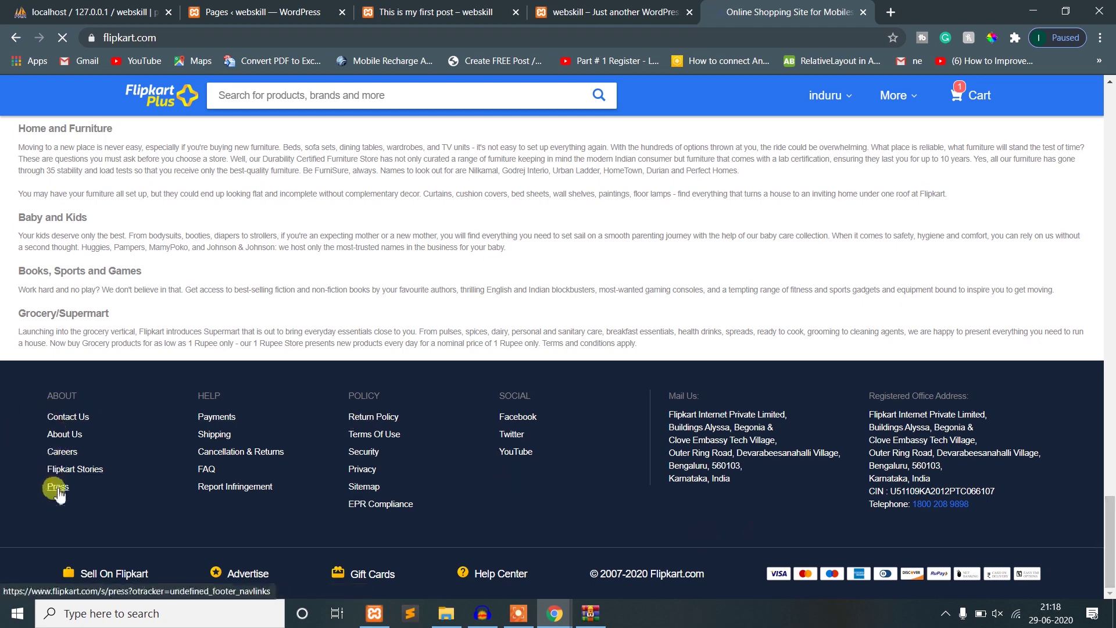
- Open Flipkart's About Us page in a new tab and scroll through it
click(68, 442)
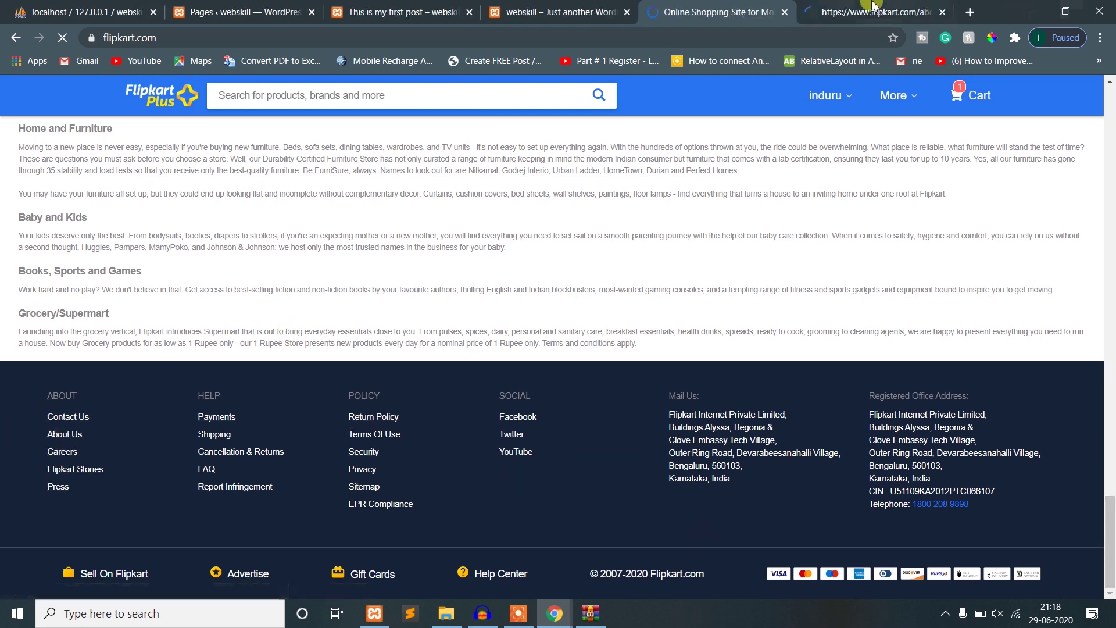
scroll(696, 409, down, 10)
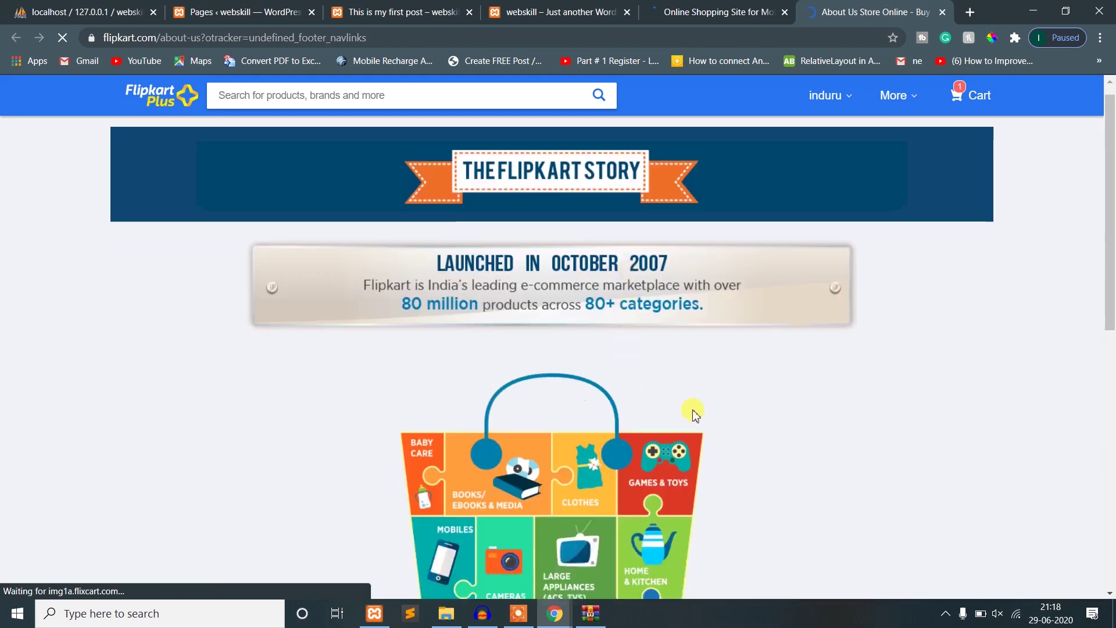
scroll(698, 413, up, 10)
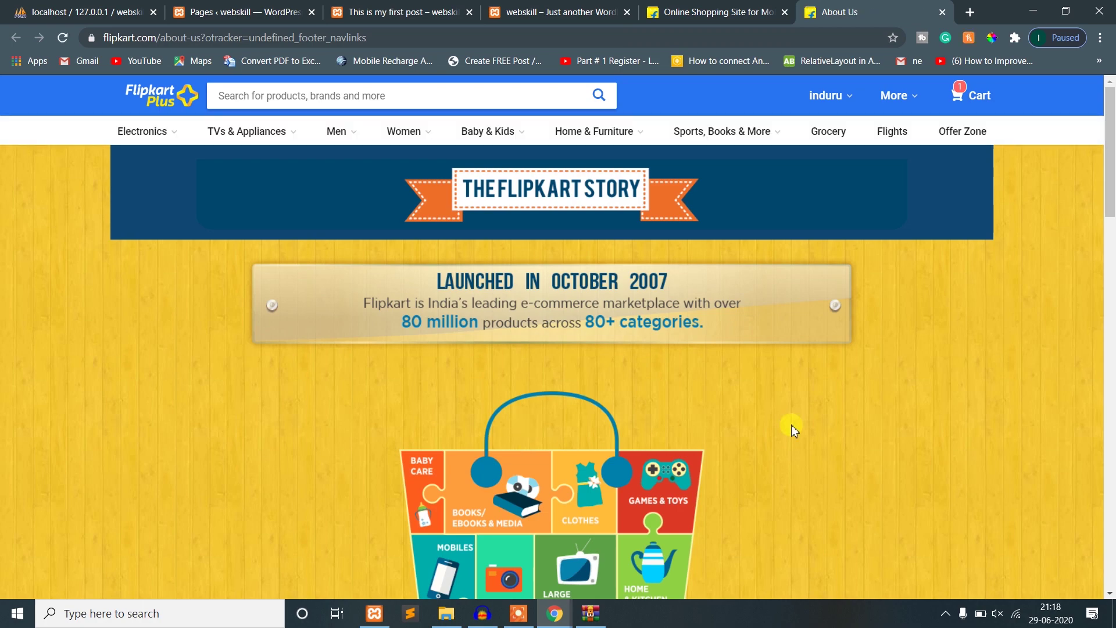
scroll(791, 424, down, 5)
scroll(791, 425, up, 5)
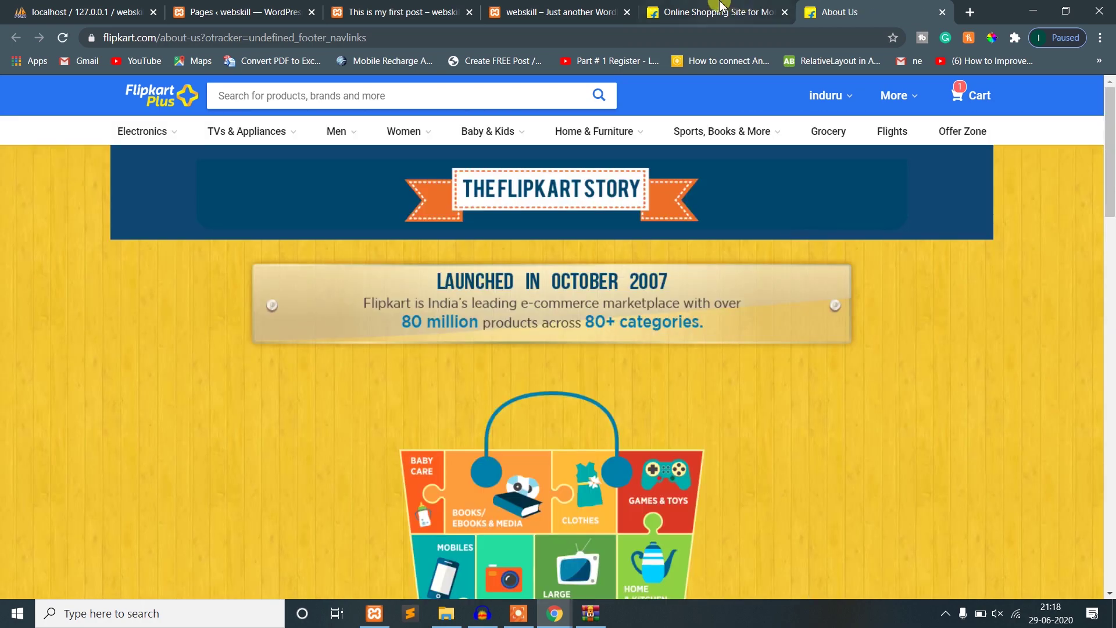
- Scroll the Flipkart home page, then return to the WordPress Pages list
click(721, 7)
scroll(1105, 375, down, 15)
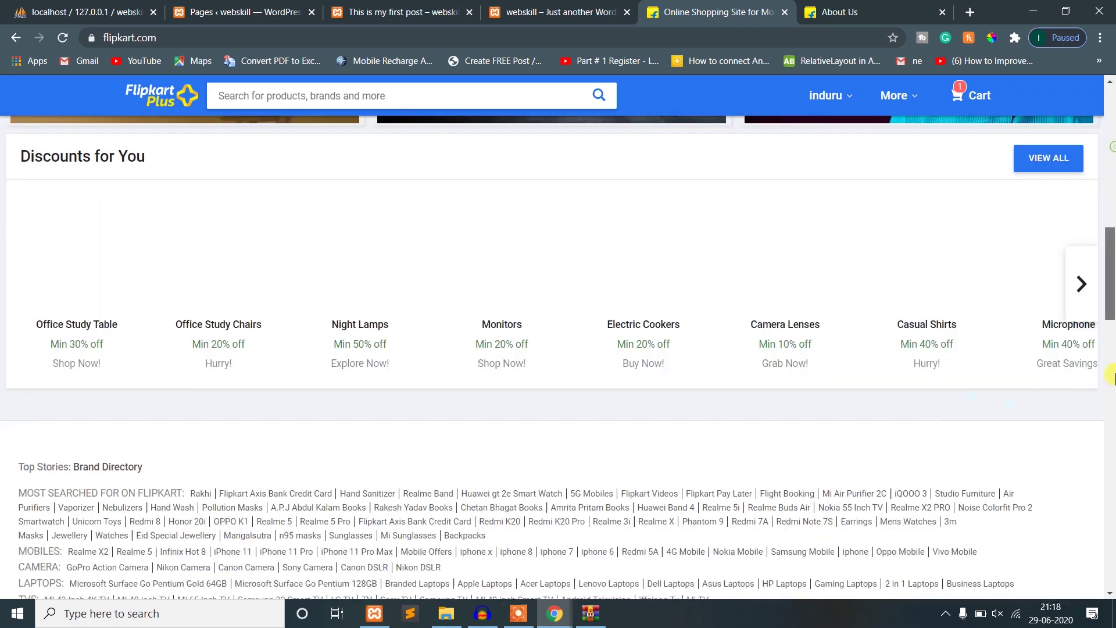
scroll(1111, 375, down, 10)
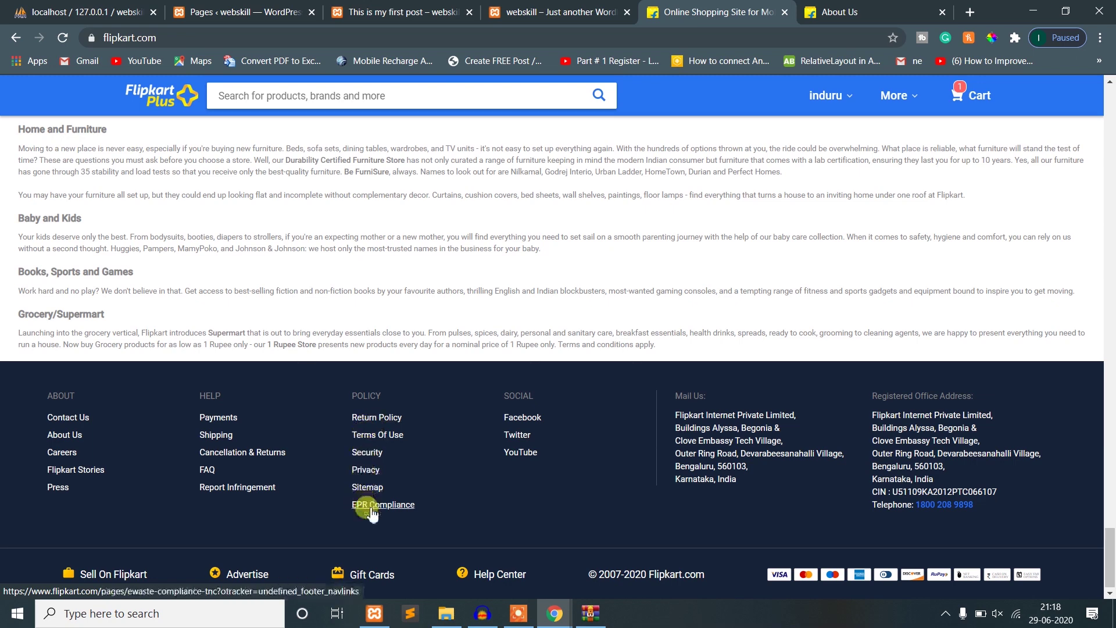
click(208, 8)
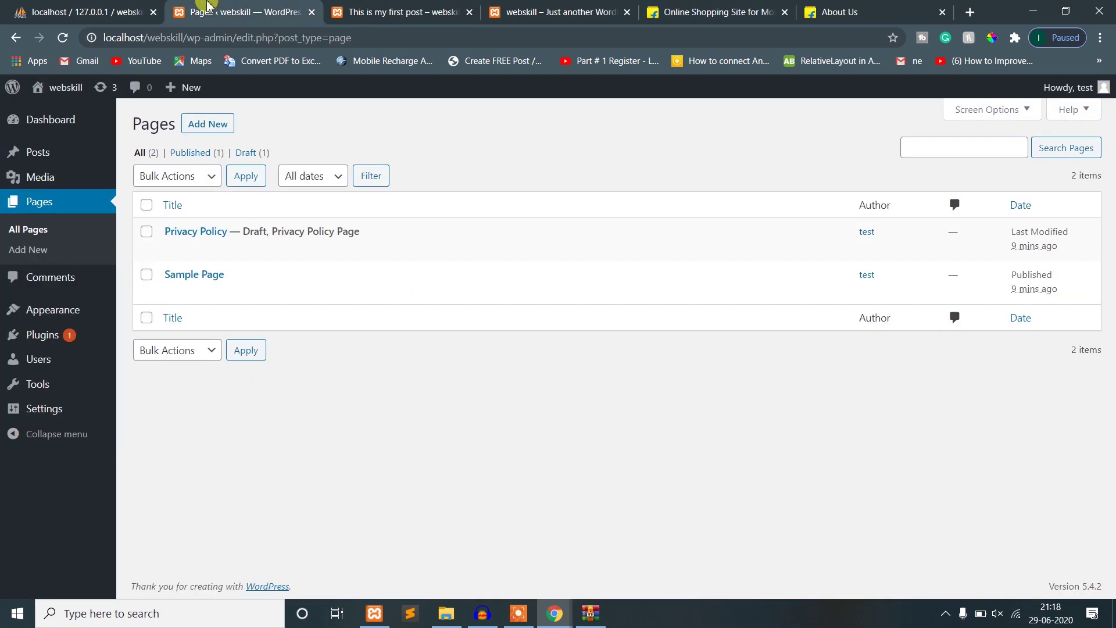
- Start a new WordPress page and title it 'Terms'
click(393, 6)
click(216, 8)
click(38, 253)
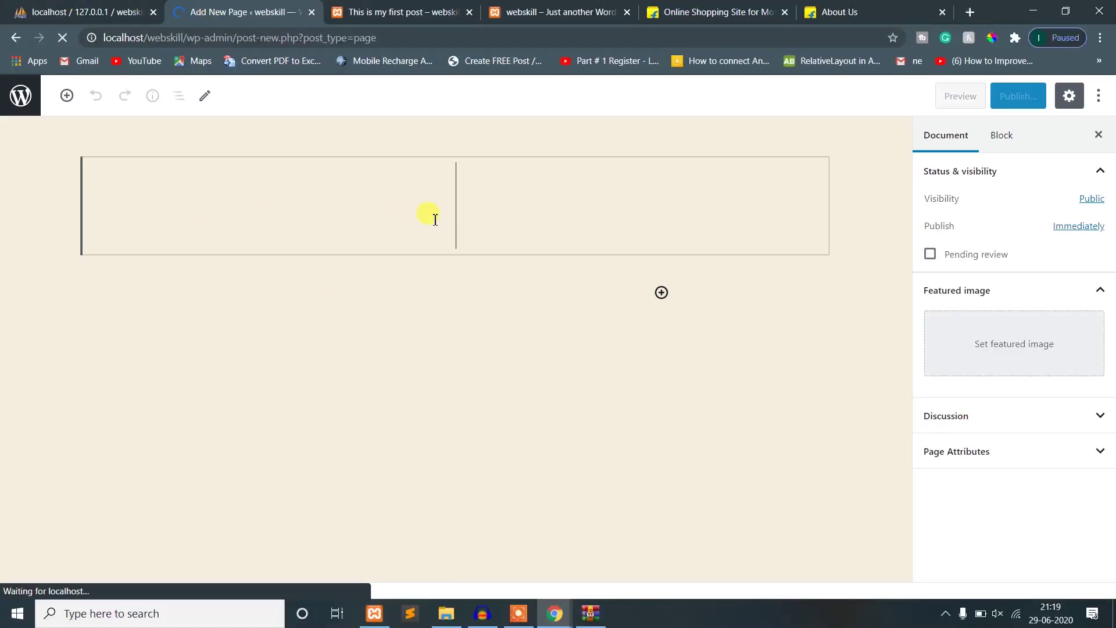
text(Con)
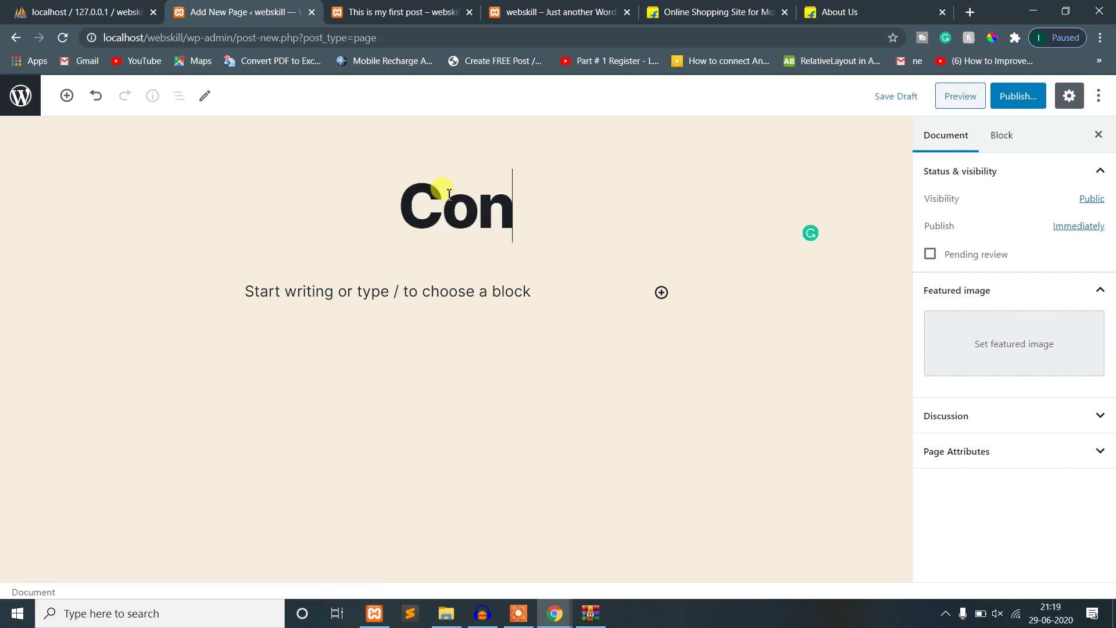
key(BackSpace)
key(BackSpace)
key(BackSpace)
text(TEr)
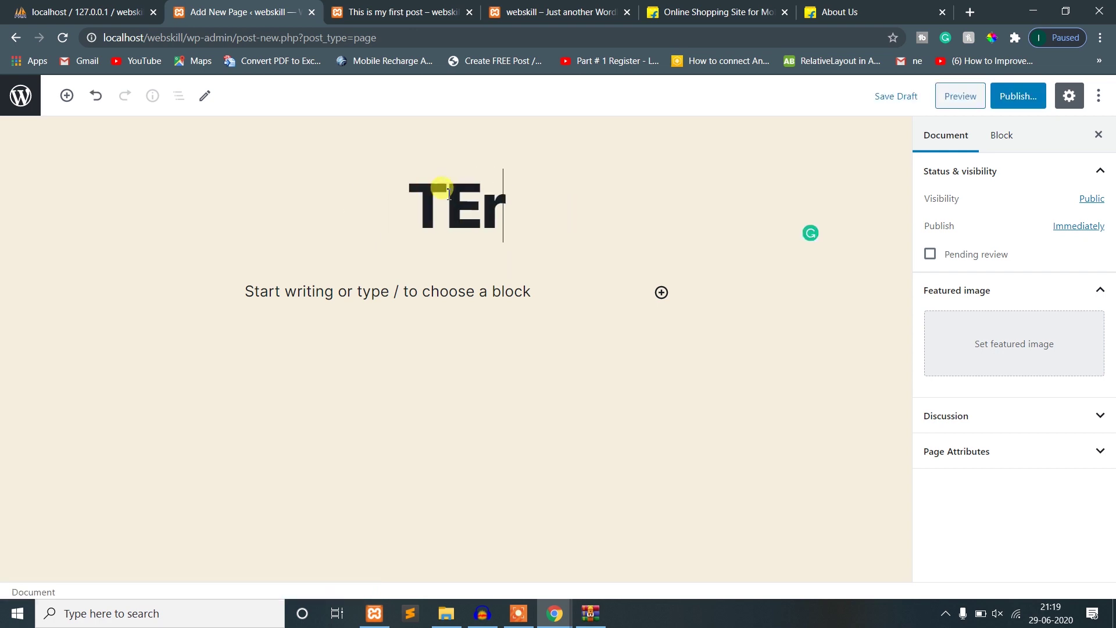
text(ms)
key(BackSpace)
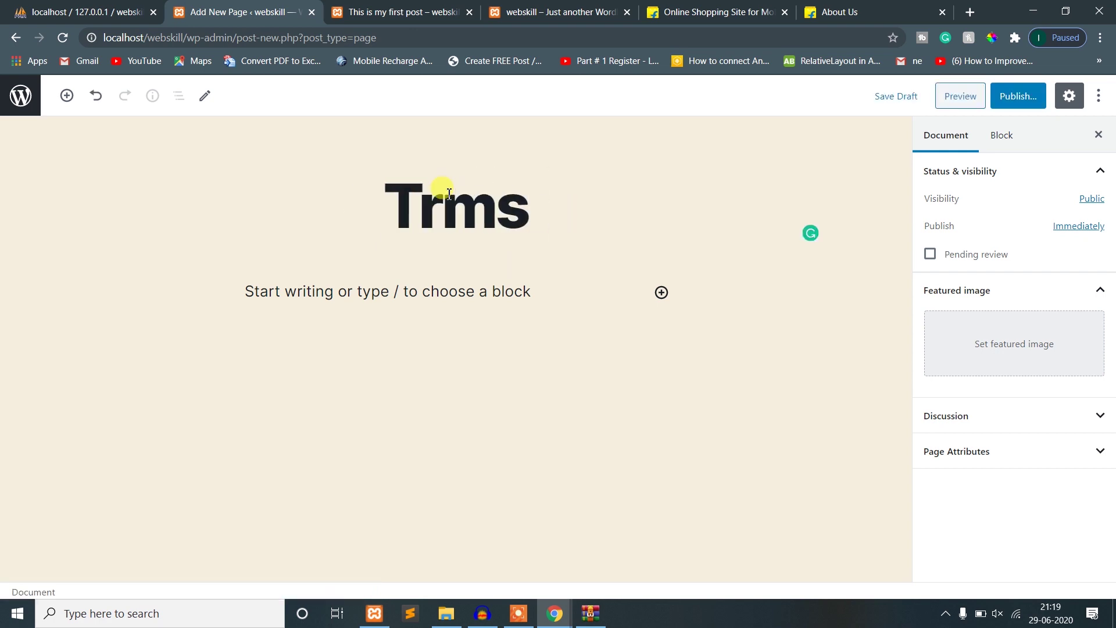
text(e)
- Add the paragraph 'tech', publish the Terms page and go back to the Pages list
double_click(460, 208)
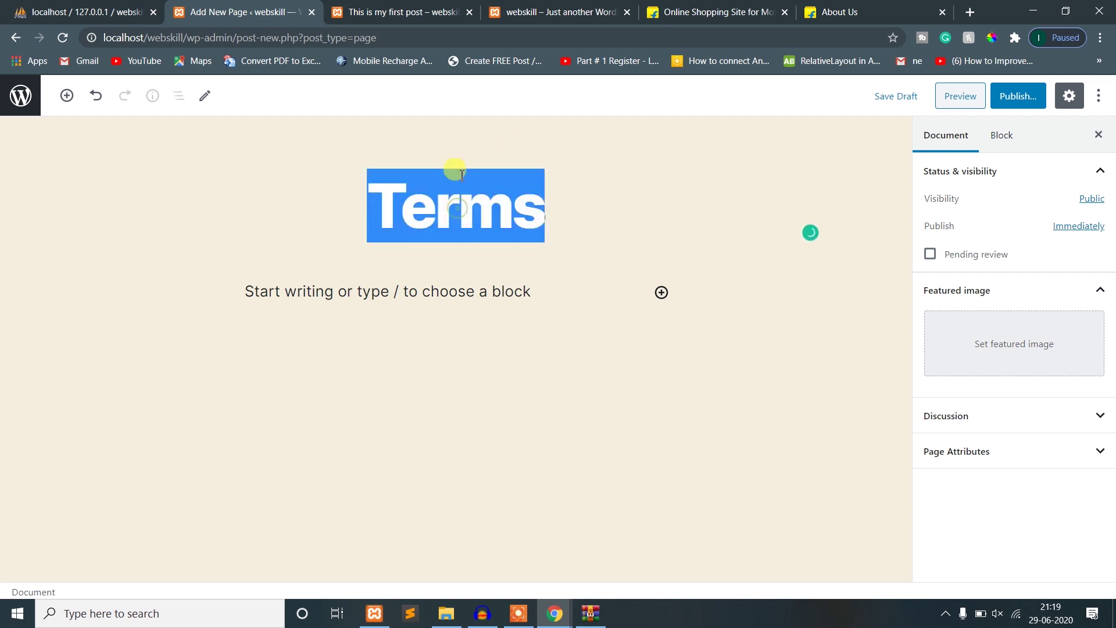
click(393, 316)
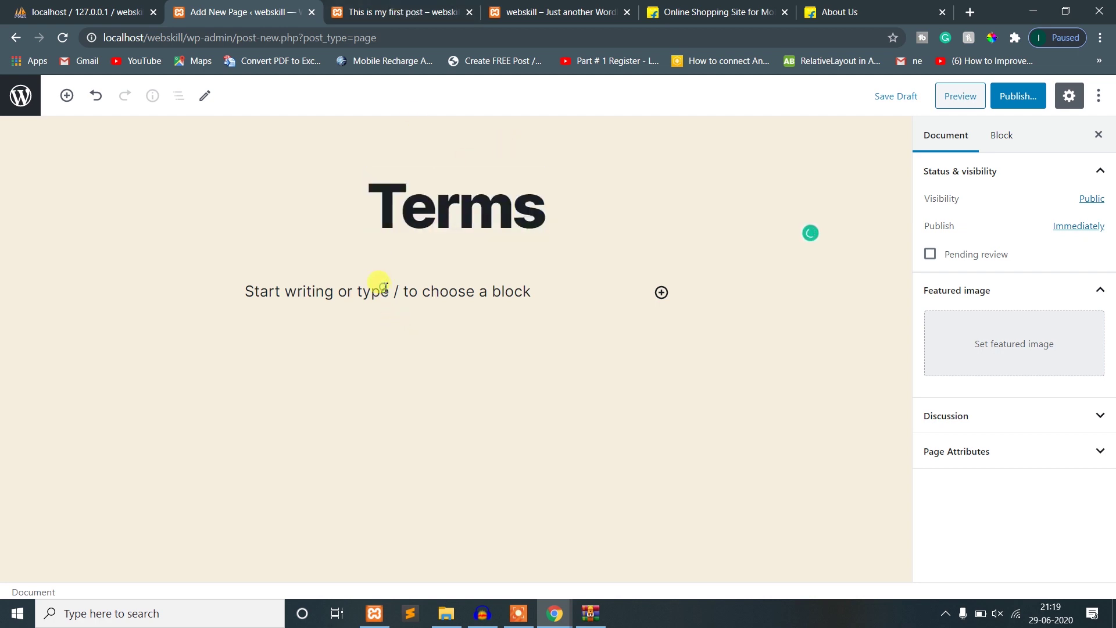
click(384, 286)
text(tech)
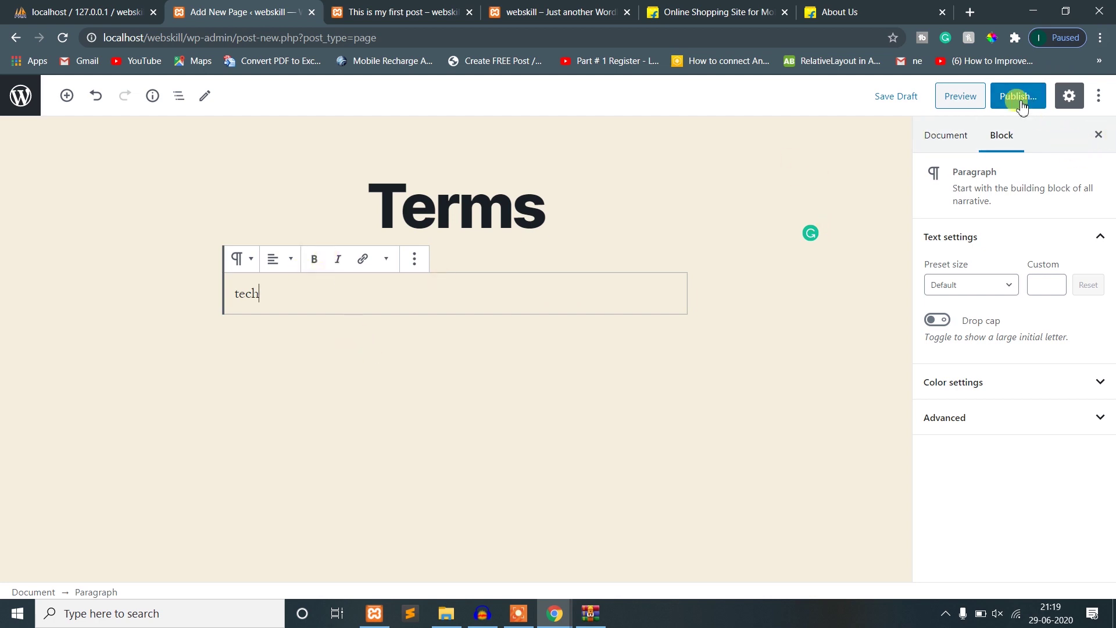
click(1018, 97)
click(1014, 96)
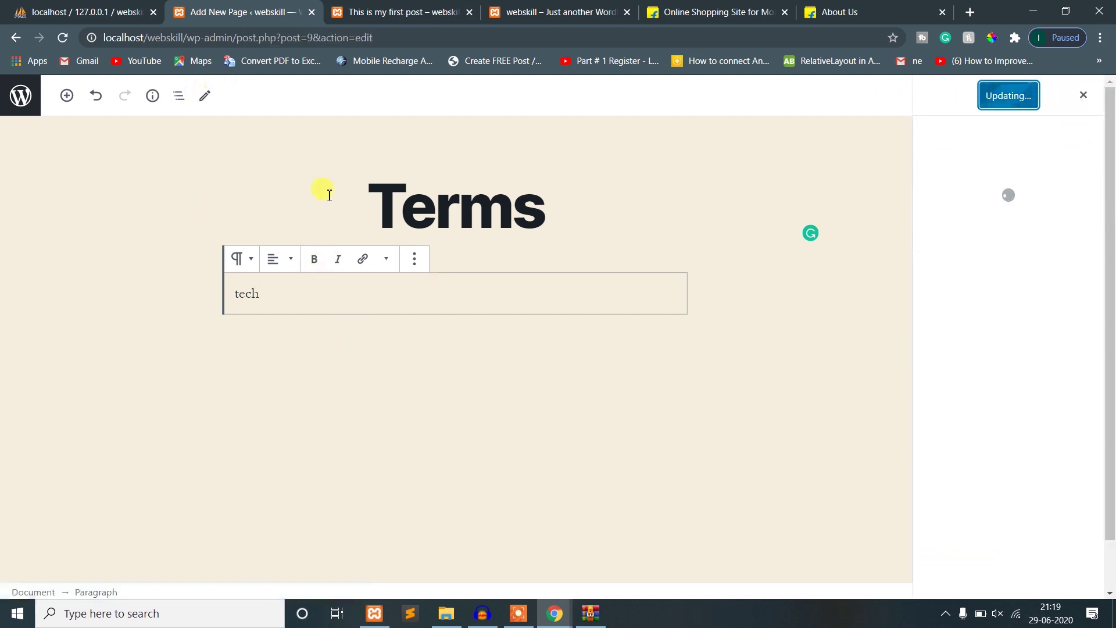
click(23, 98)
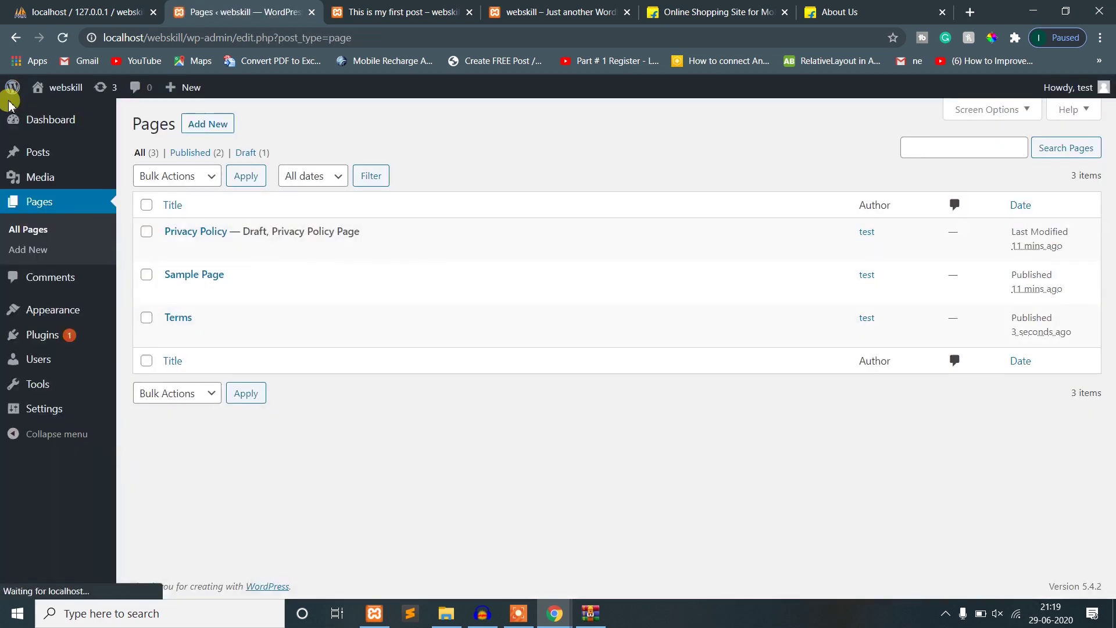
- Open the published Terms page in its own tab and view it
mouse_move(174, 321)
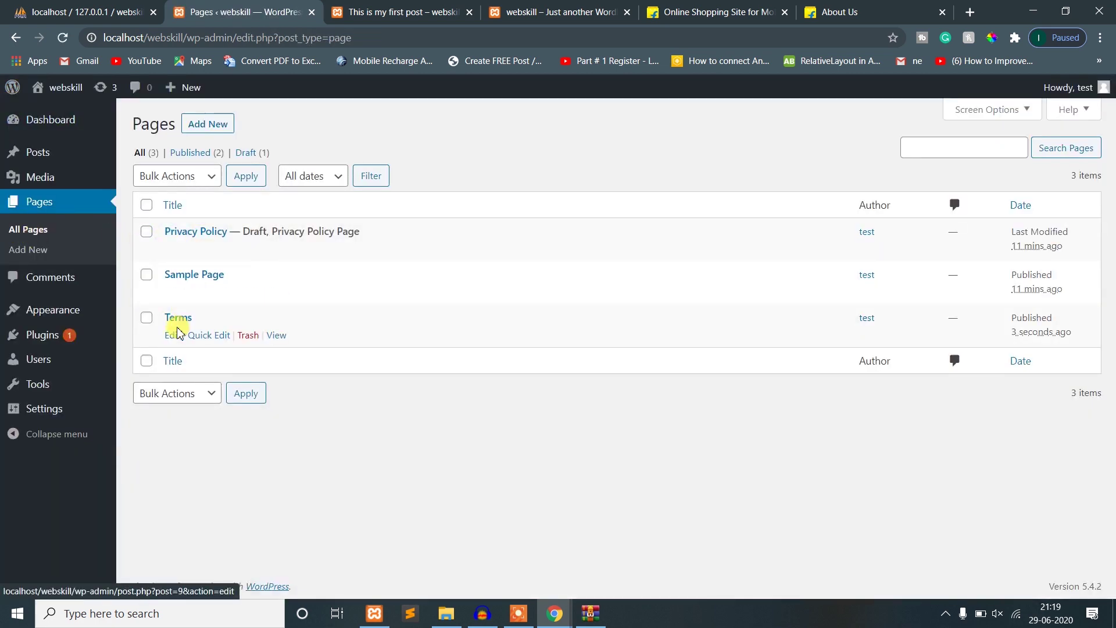
middle_click(276, 336)
click(330, 7)
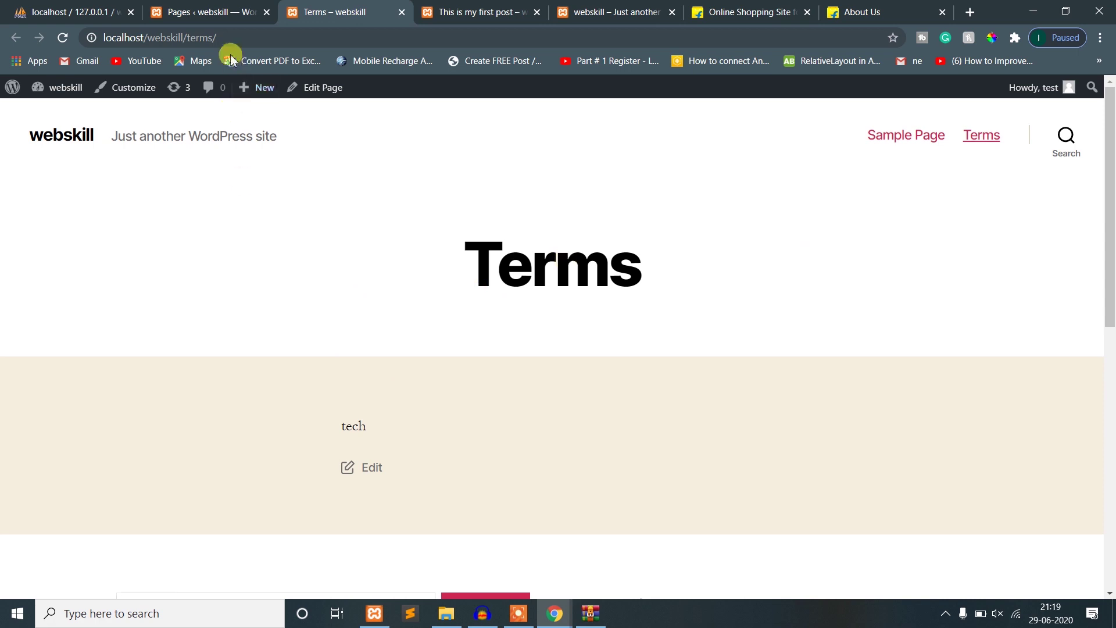
- Back in the dashboard, show the Comments list with the sample 'Hello world!' comment
click(219, 8)
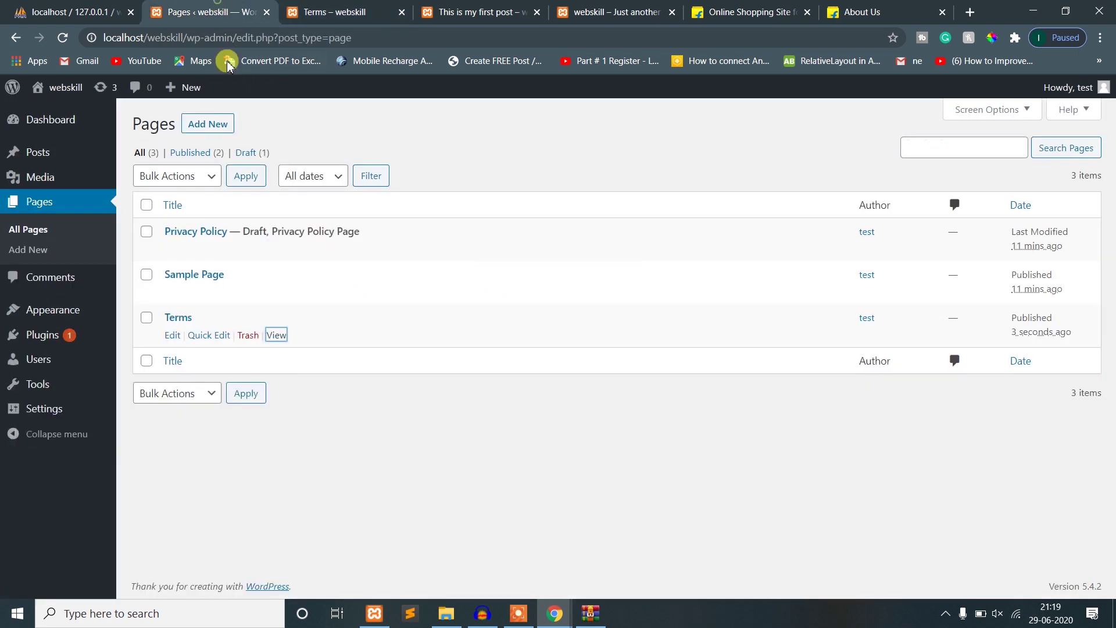
click(45, 288)
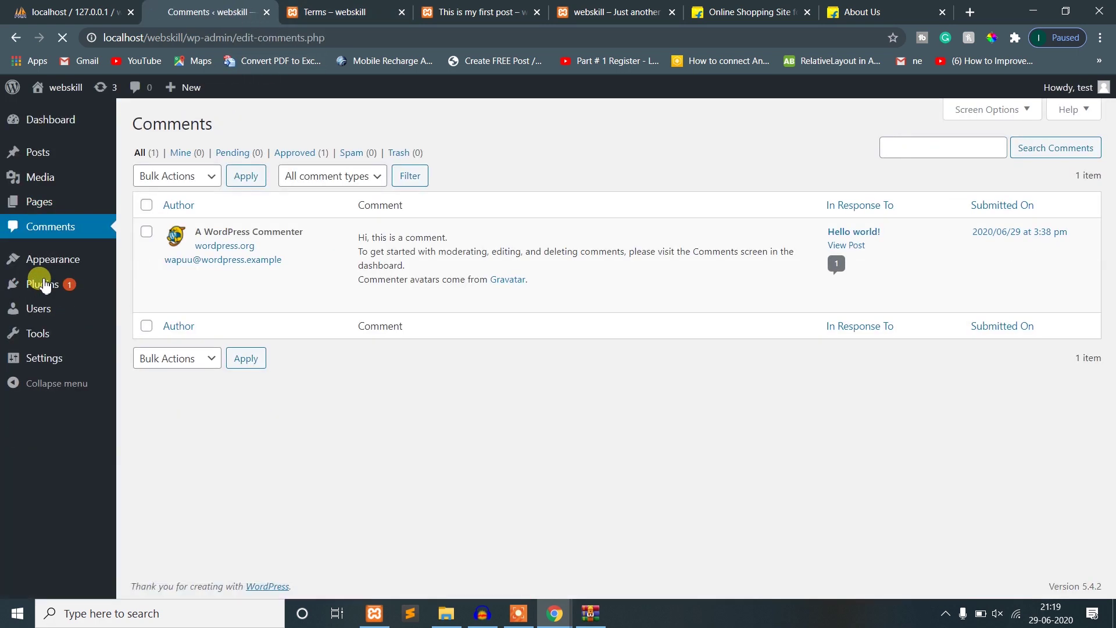
mouse_move(274, 267)
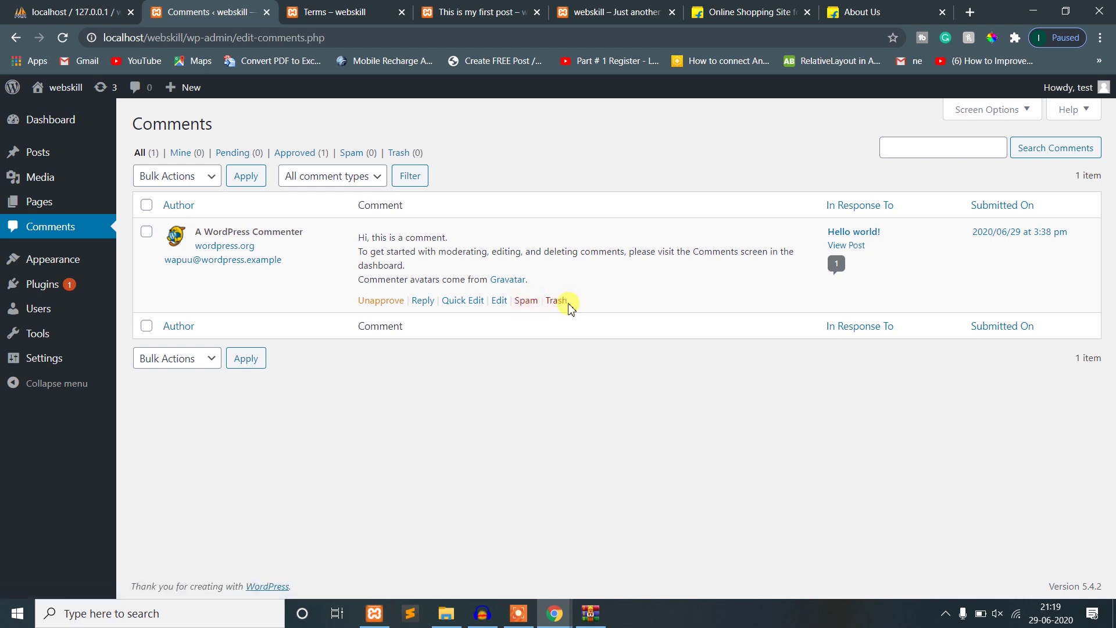
mouse_move(60, 268)
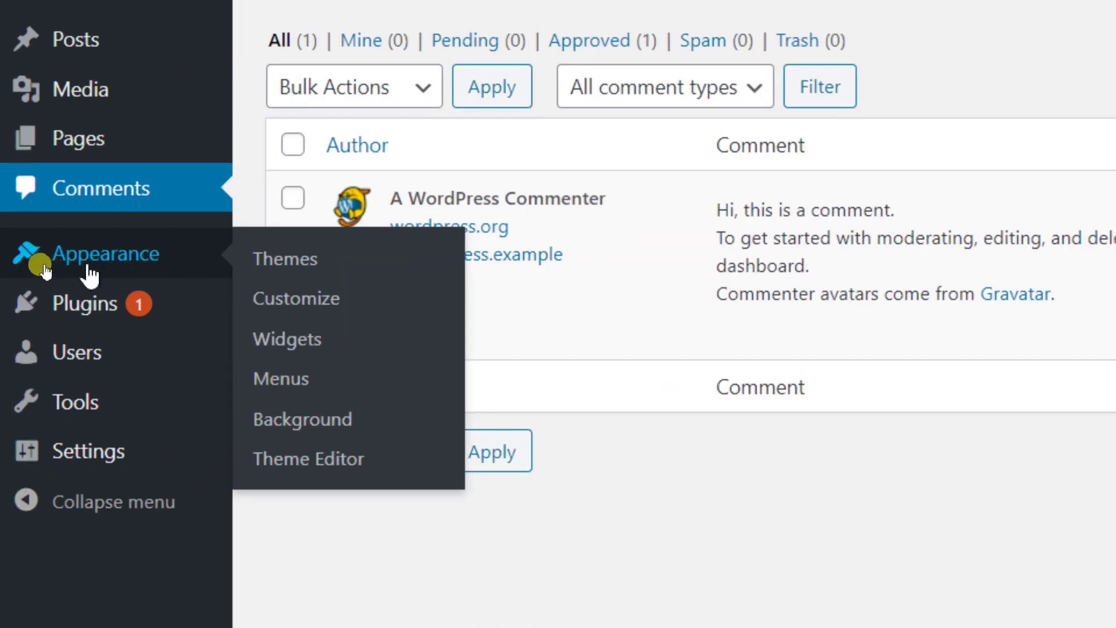
- Browse the featured themes under Themes > Add New and open Editorial News
click(90, 273)
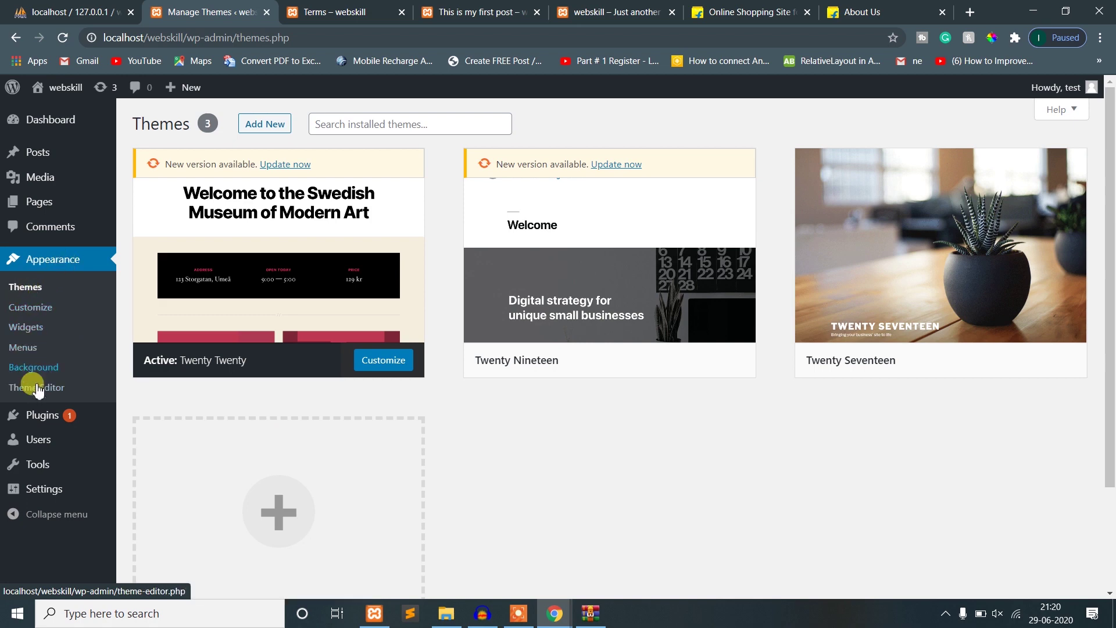
click(248, 126)
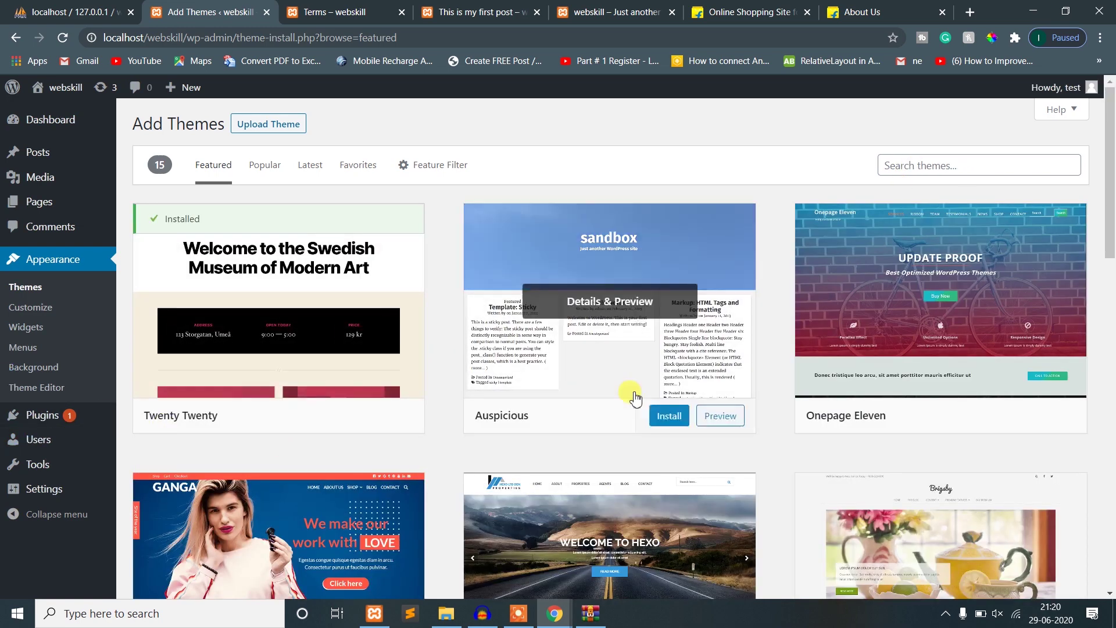
scroll(635, 394, down, 5)
scroll(600, 406, down, 5)
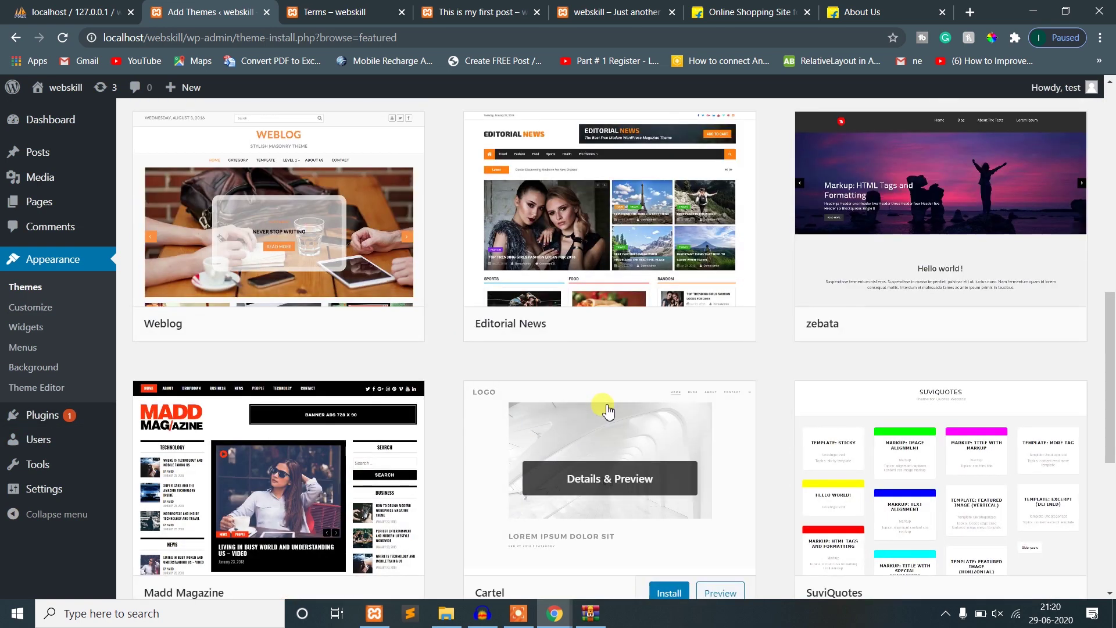
scroll(605, 406, down, 6)
scroll(395, 436, up, 5)
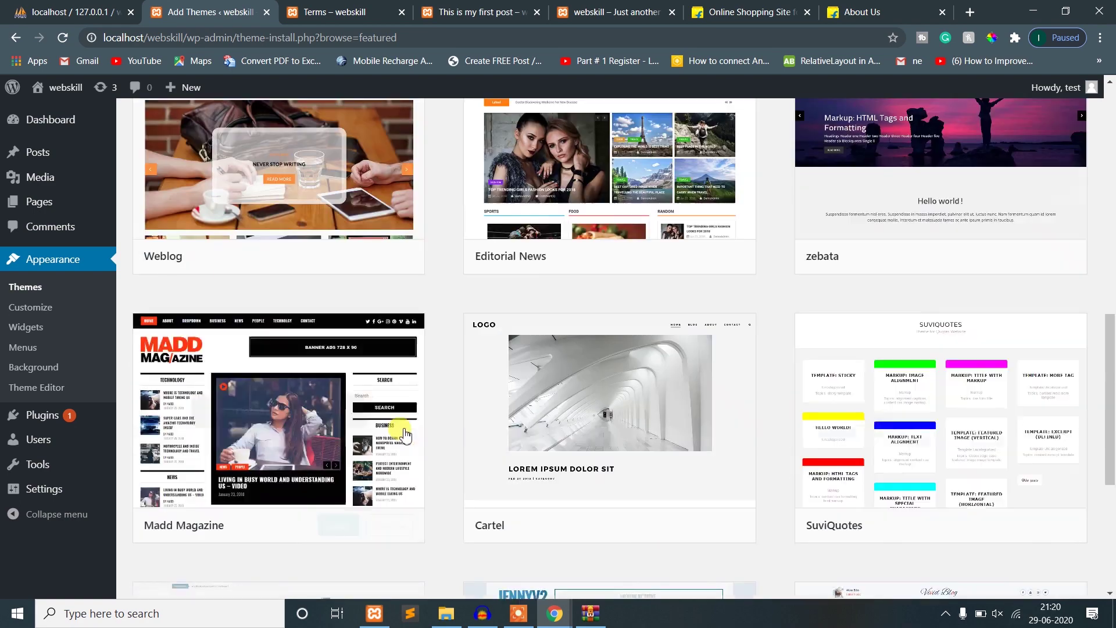
scroll(351, 433, up, 5)
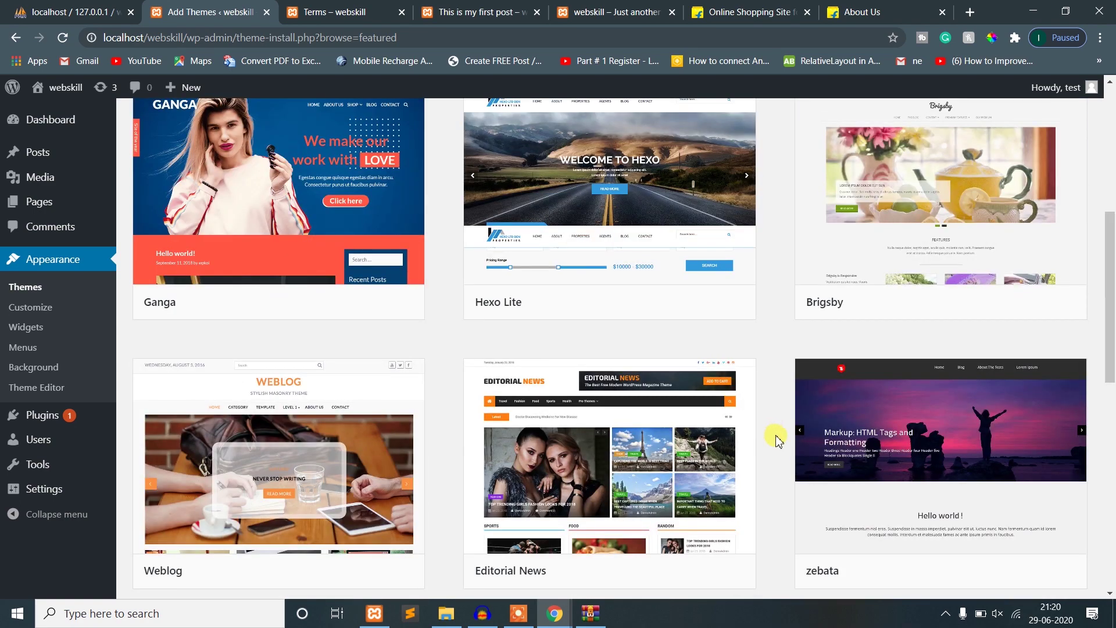
click(610, 447)
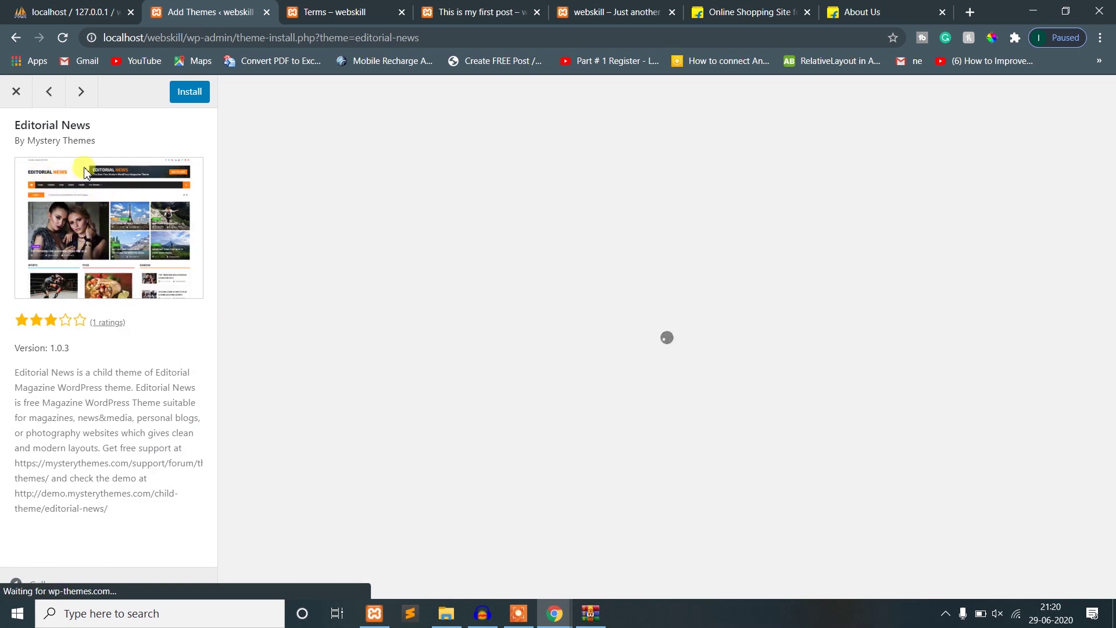
- Install Editorial News, open its demo site in a new tab, and close the preview
click(196, 95)
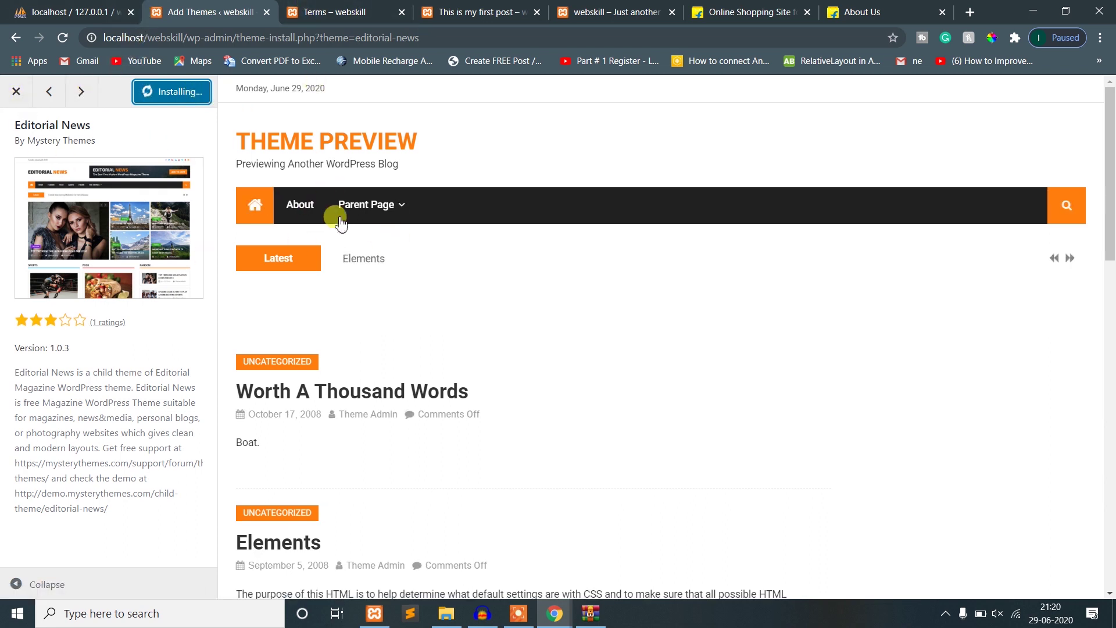
right_click(267, 146)
click(294, 156)
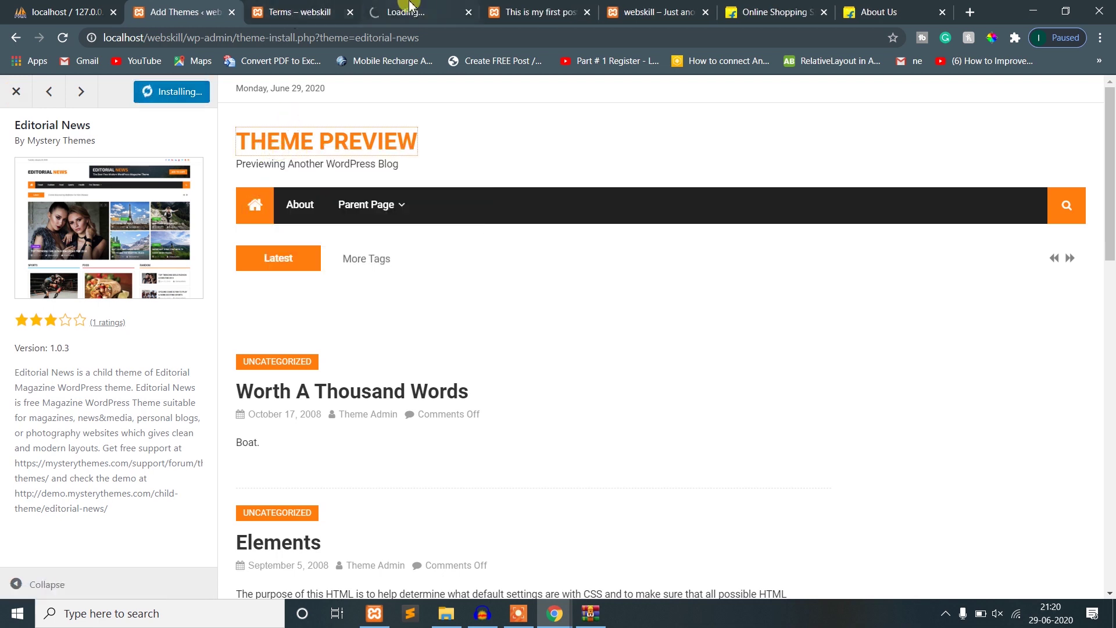
drag(384, 12, 311, 10)
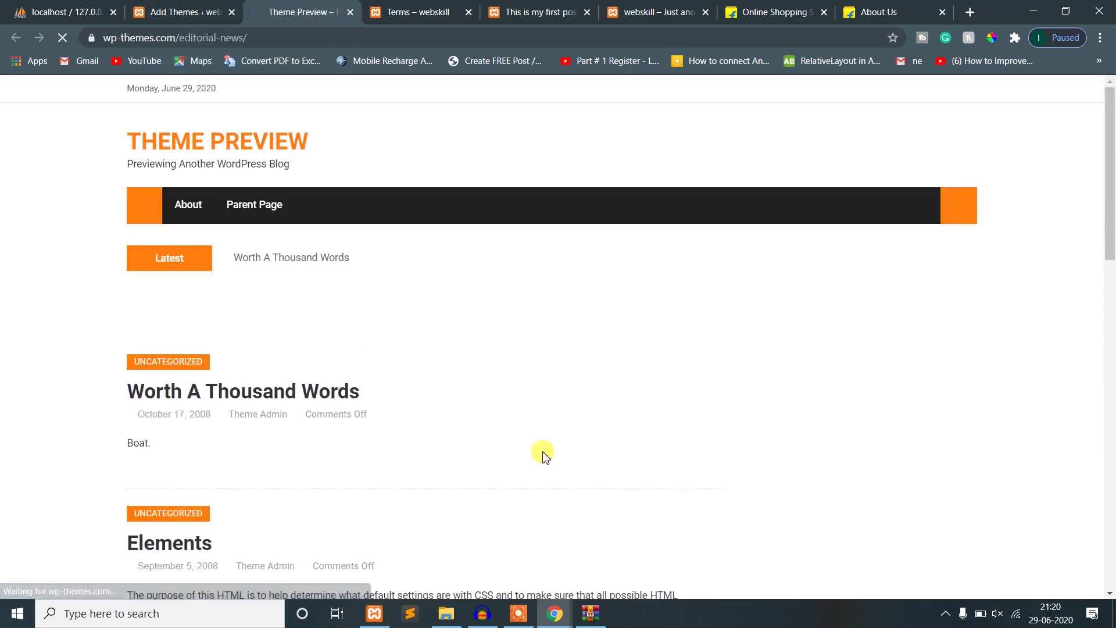
scroll(537, 458, down, 15)
scroll(552, 459, up, 15)
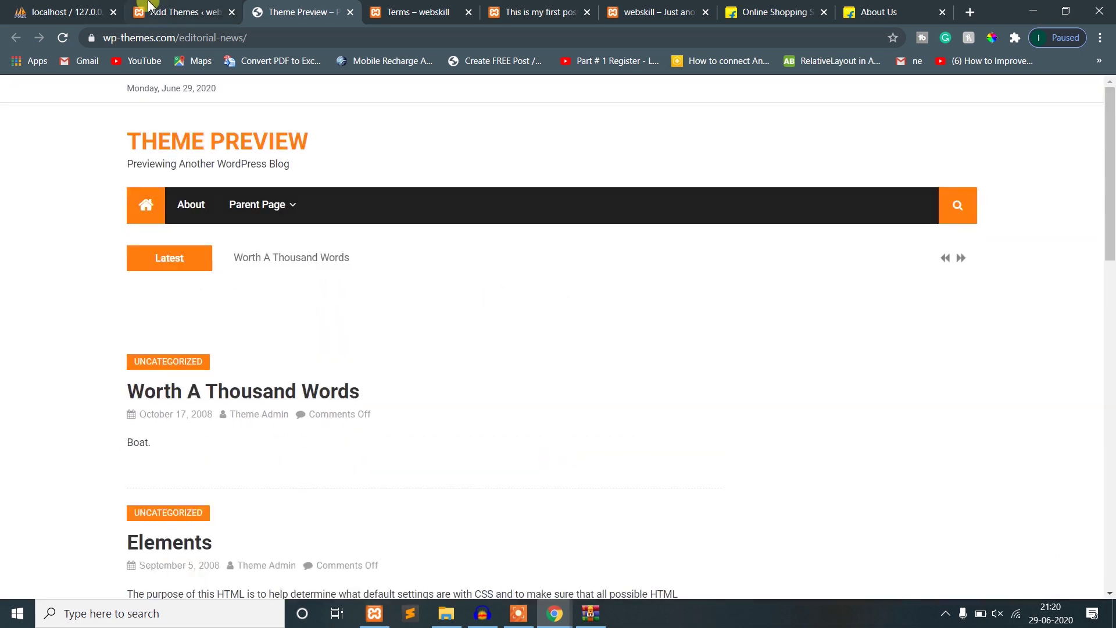
click(150, 7)
click(14, 91)
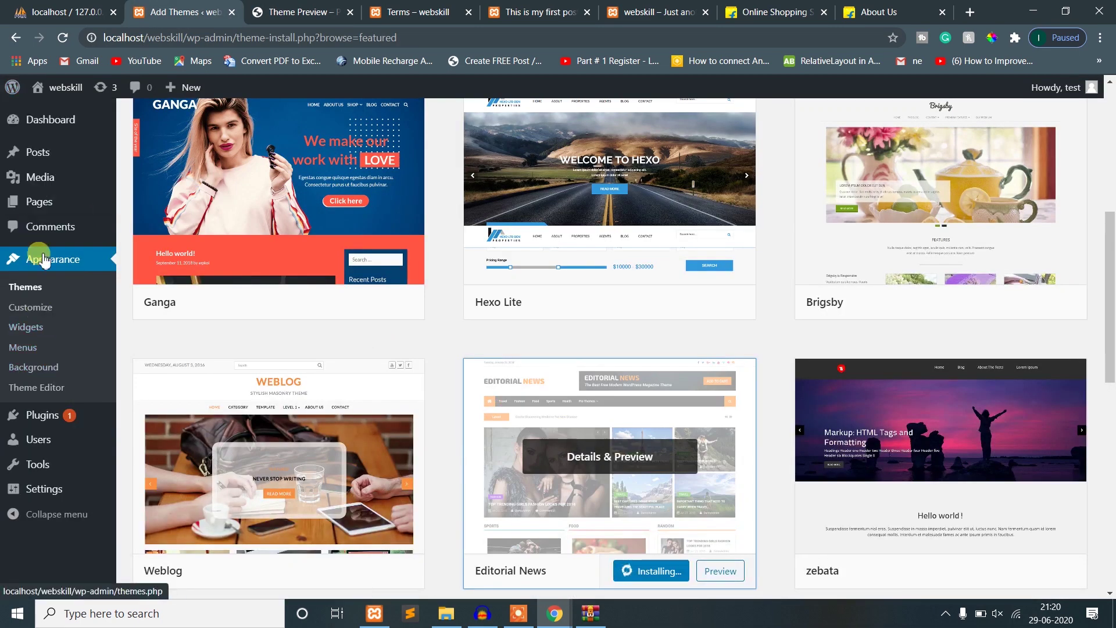
click(26, 310)
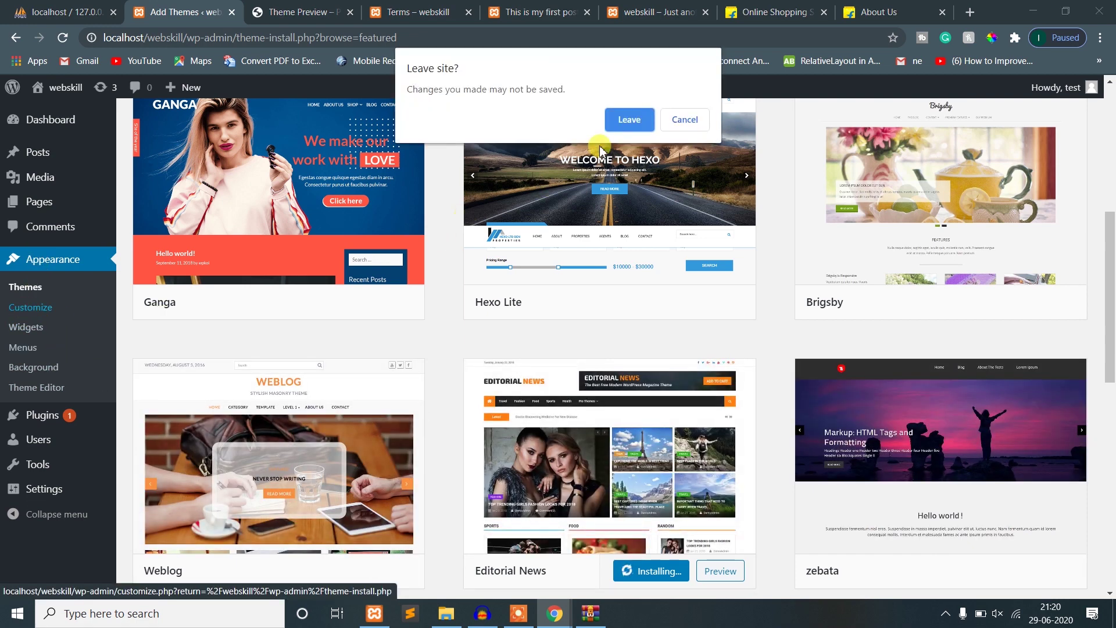
click(625, 119)
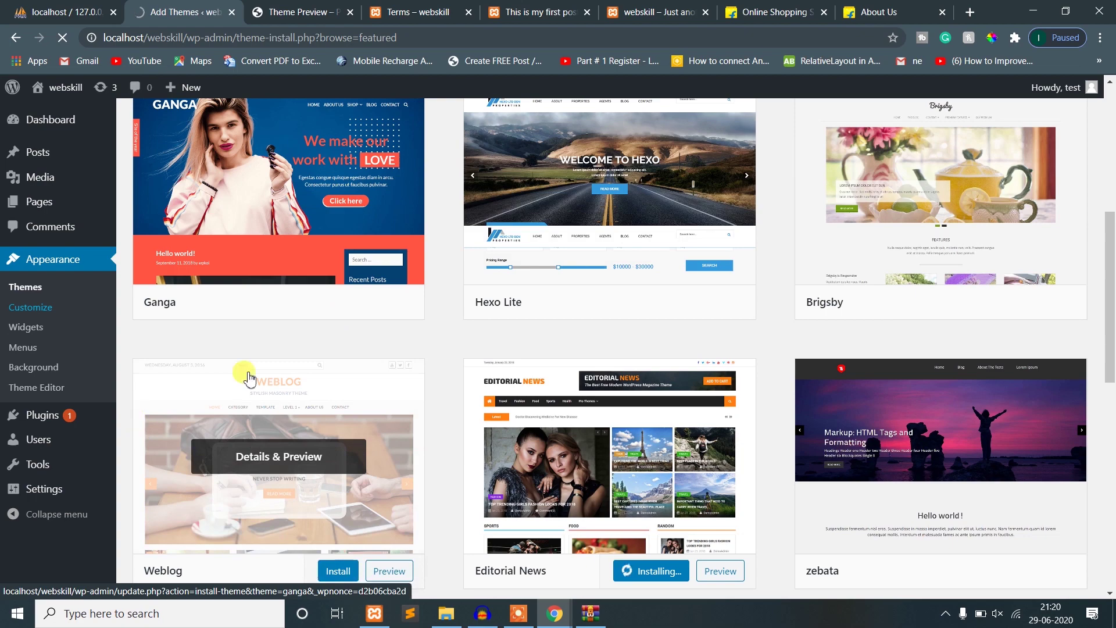
click(303, 12)
click(203, 7)
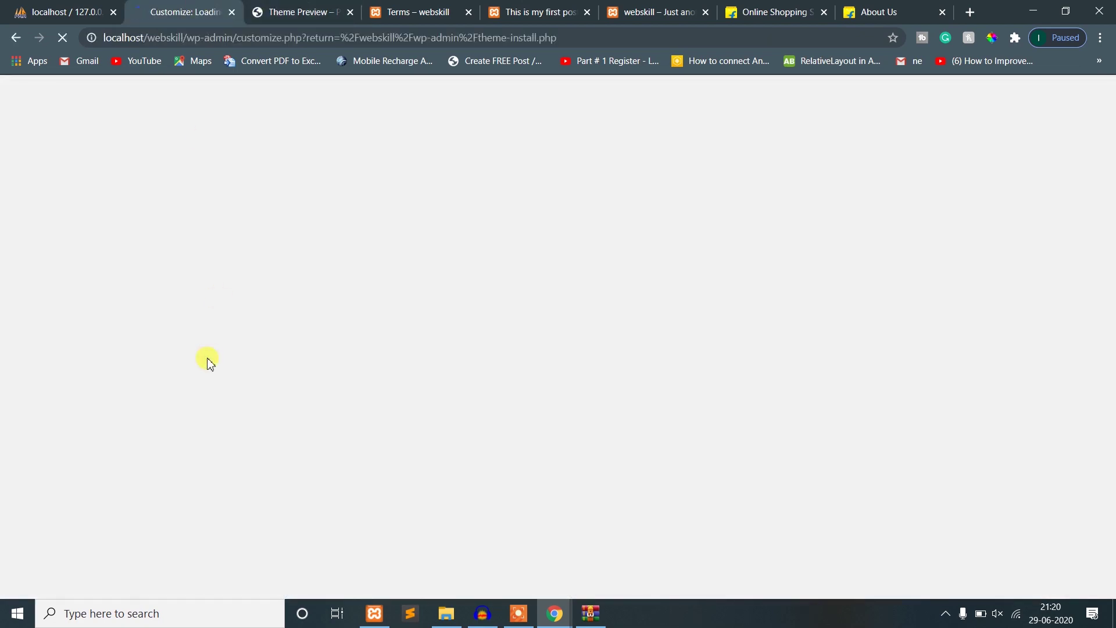
click(262, 7)
click(184, 6)
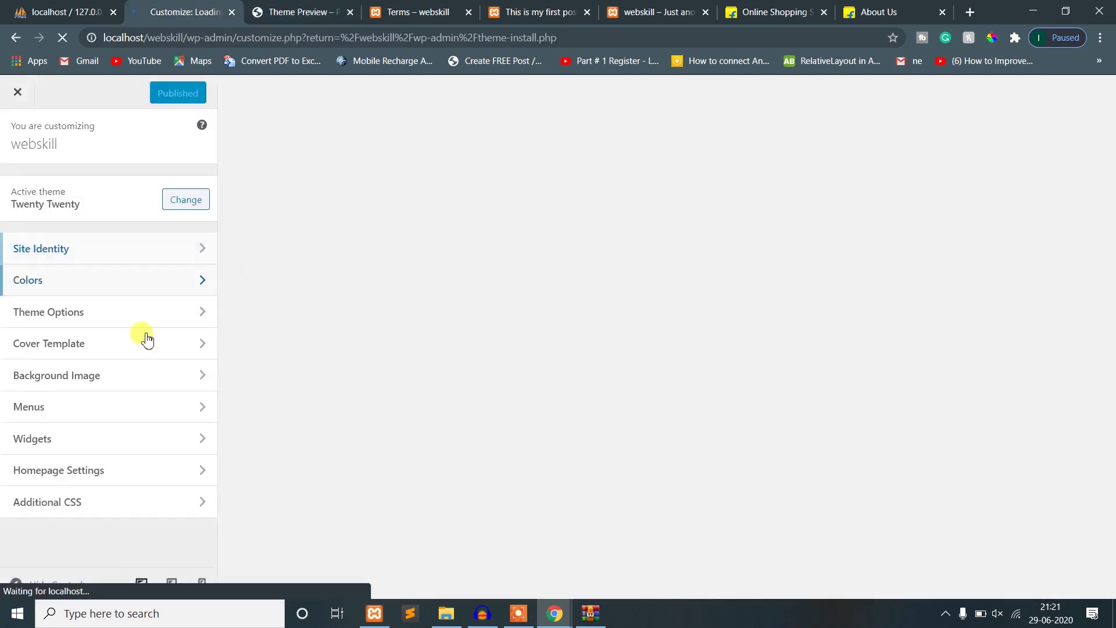
click(58, 252)
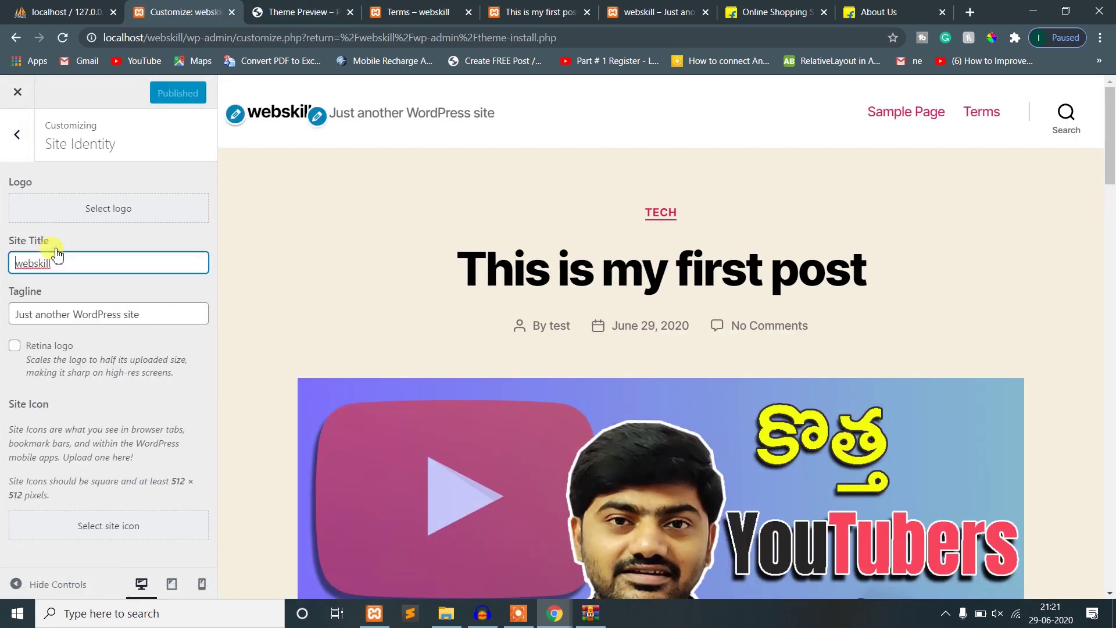
click(110, 208)
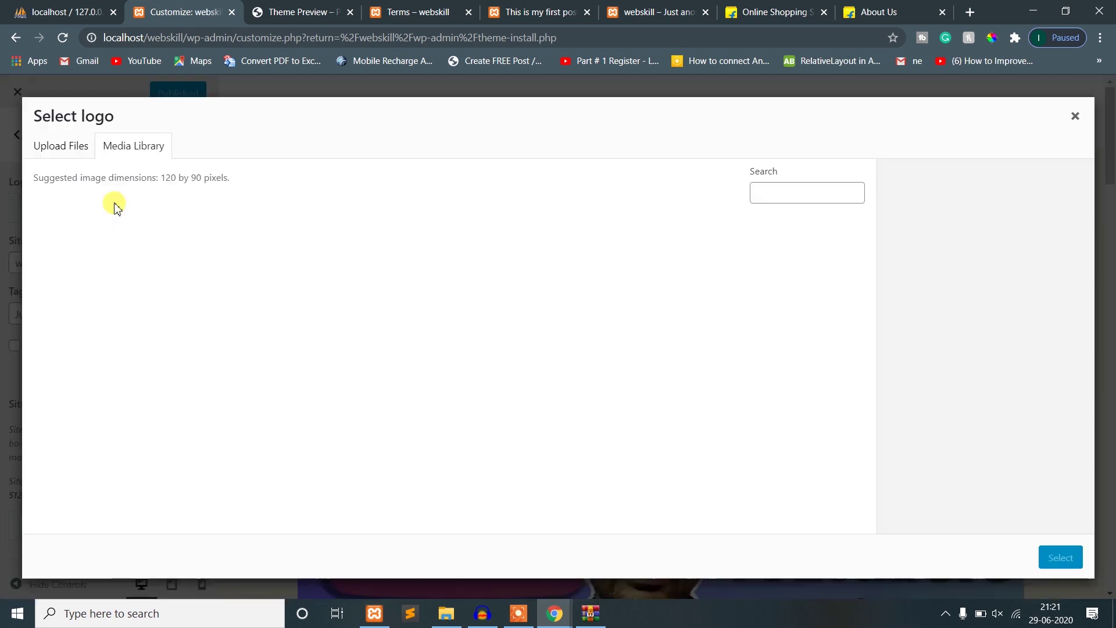
click(1075, 116)
click(8, 93)
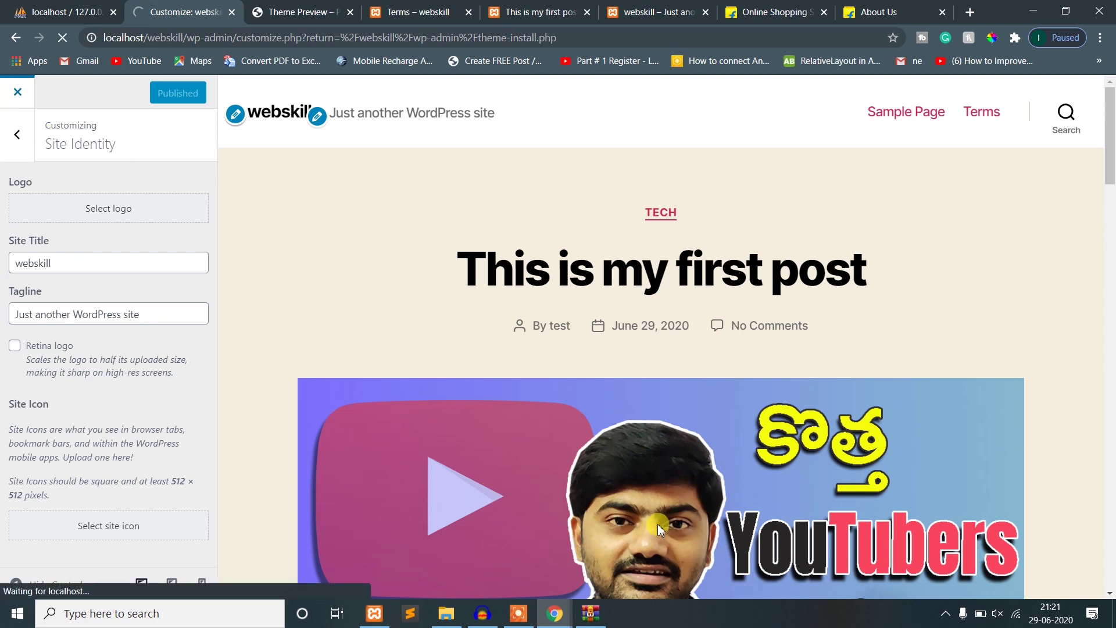
scroll(657, 524, down, 20)
scroll(656, 523, up, 12)
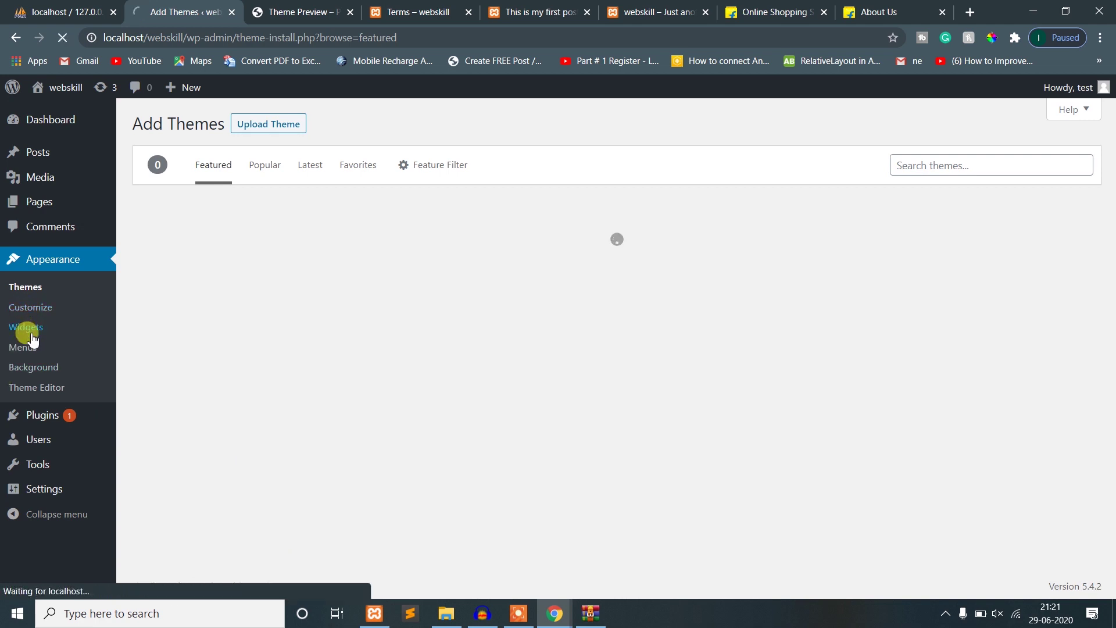
- Delete the Recent Posts widget from Footer #1 on the Widgets page
click(32, 337)
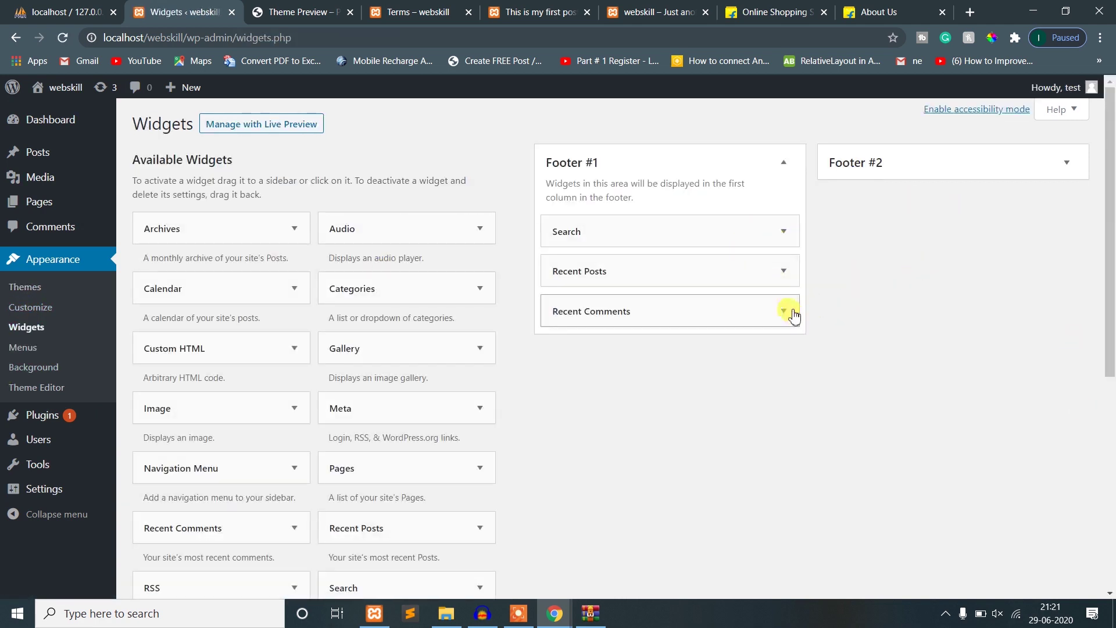
click(788, 278)
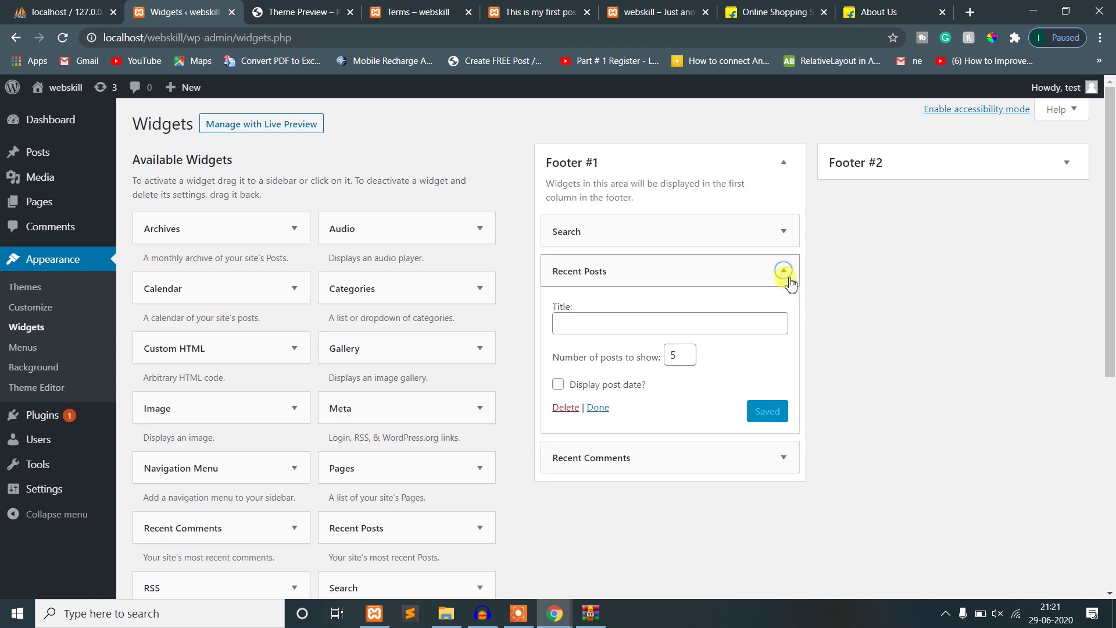
click(565, 407)
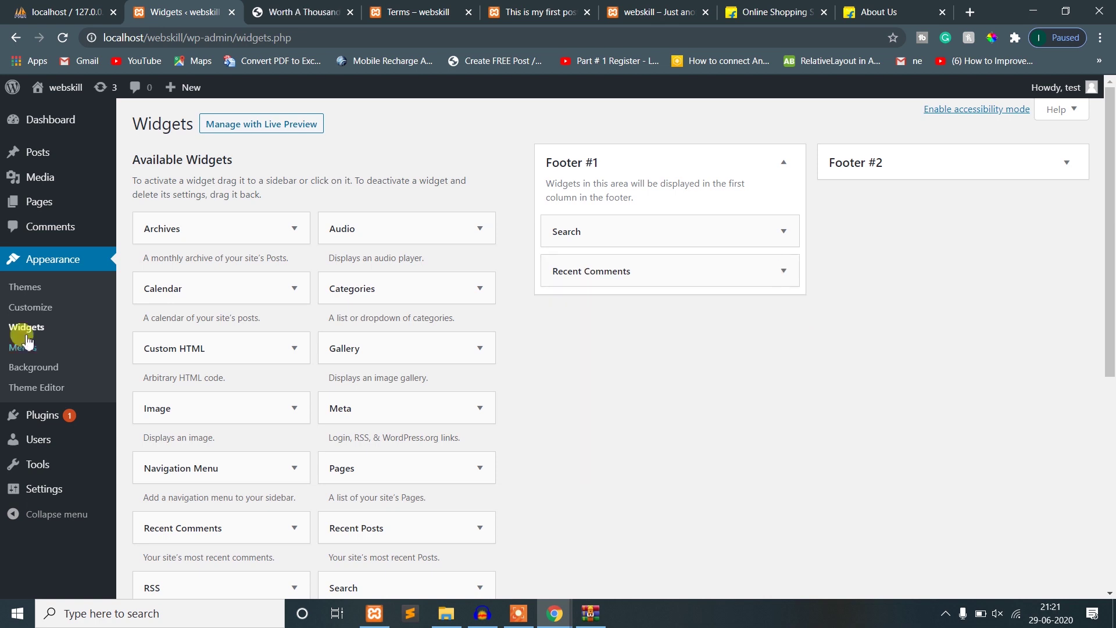
- Open the Appearance > Menus screen, which has no menu yet
click(322, 12)
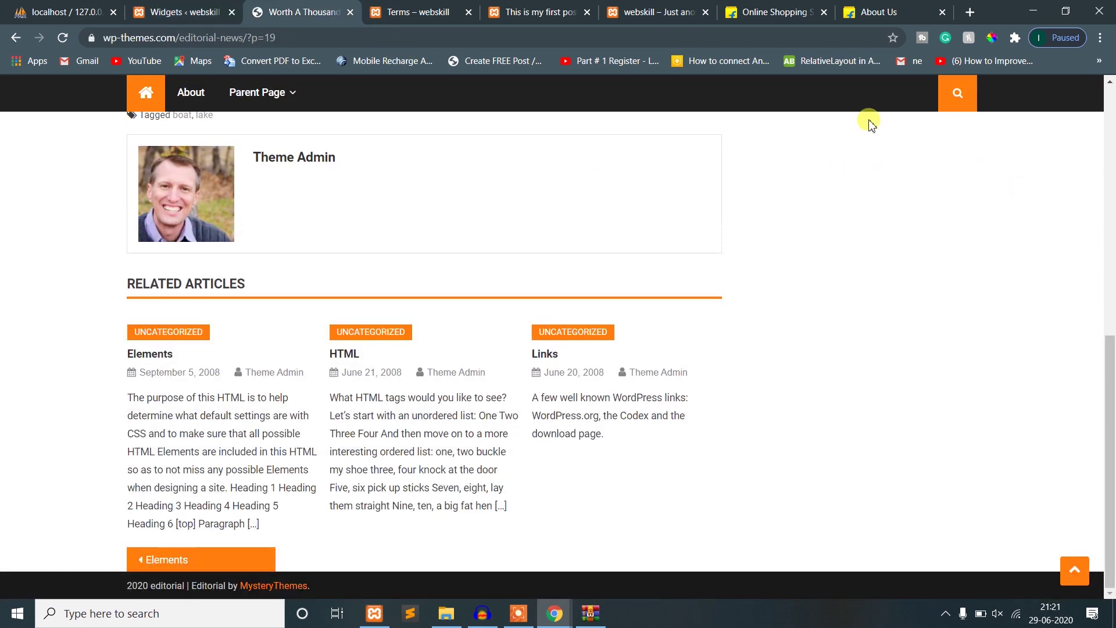
click(134, 11)
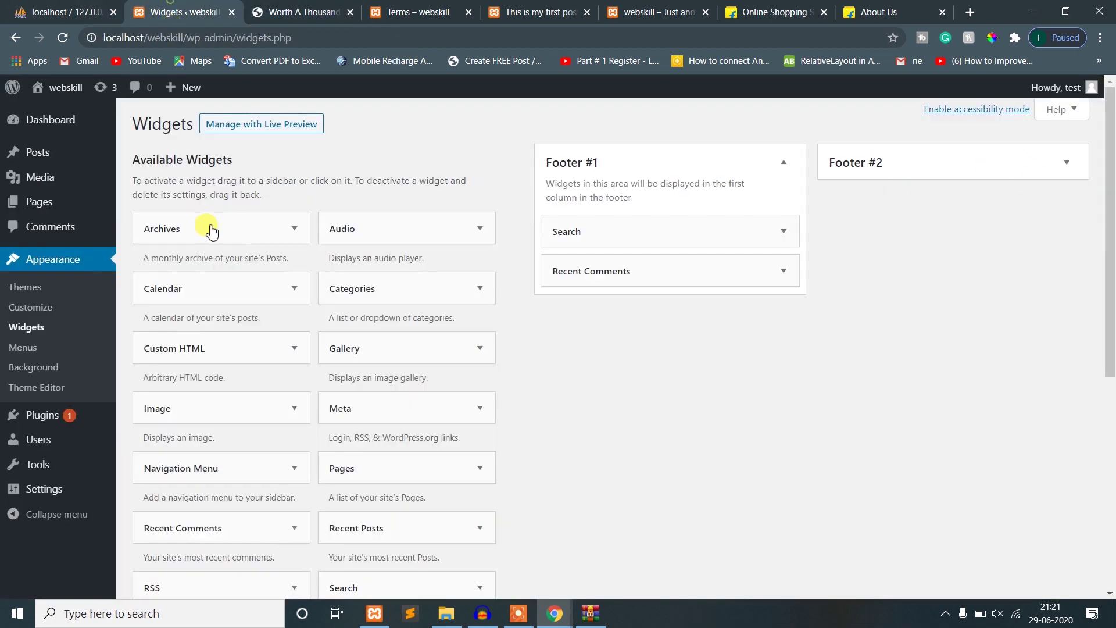
click(23, 347)
click(303, 11)
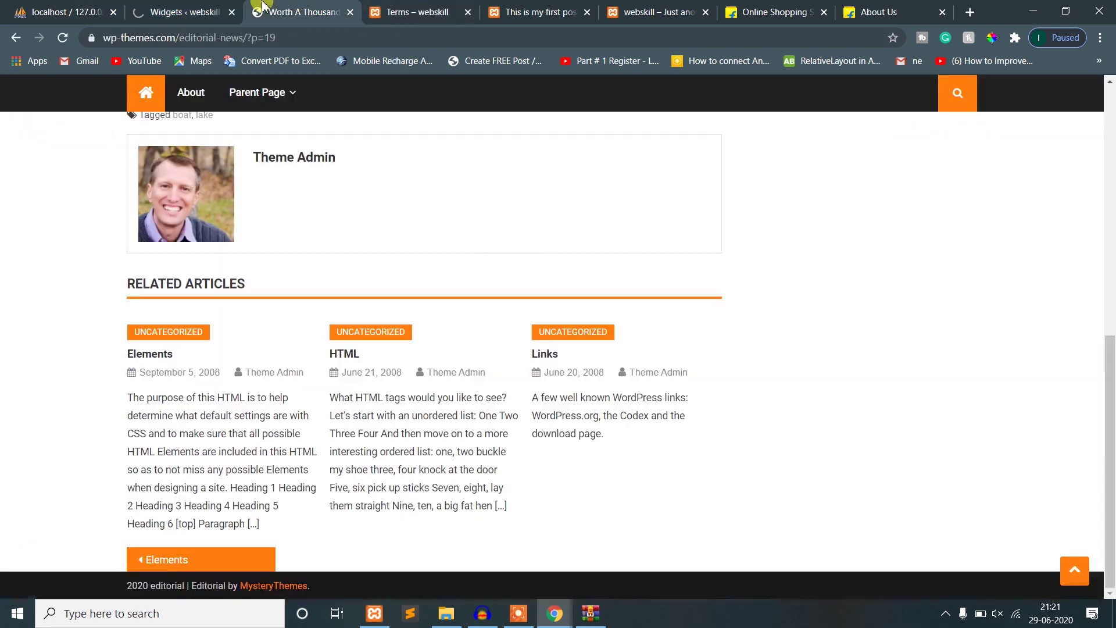
scroll(491, 399, up, 10)
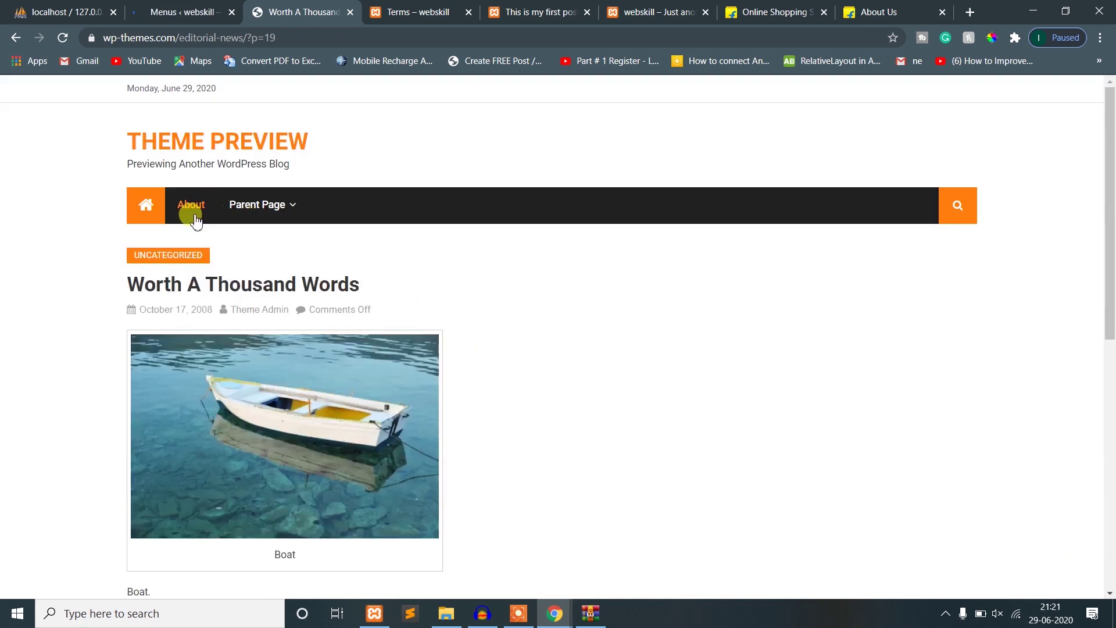
click(146, 8)
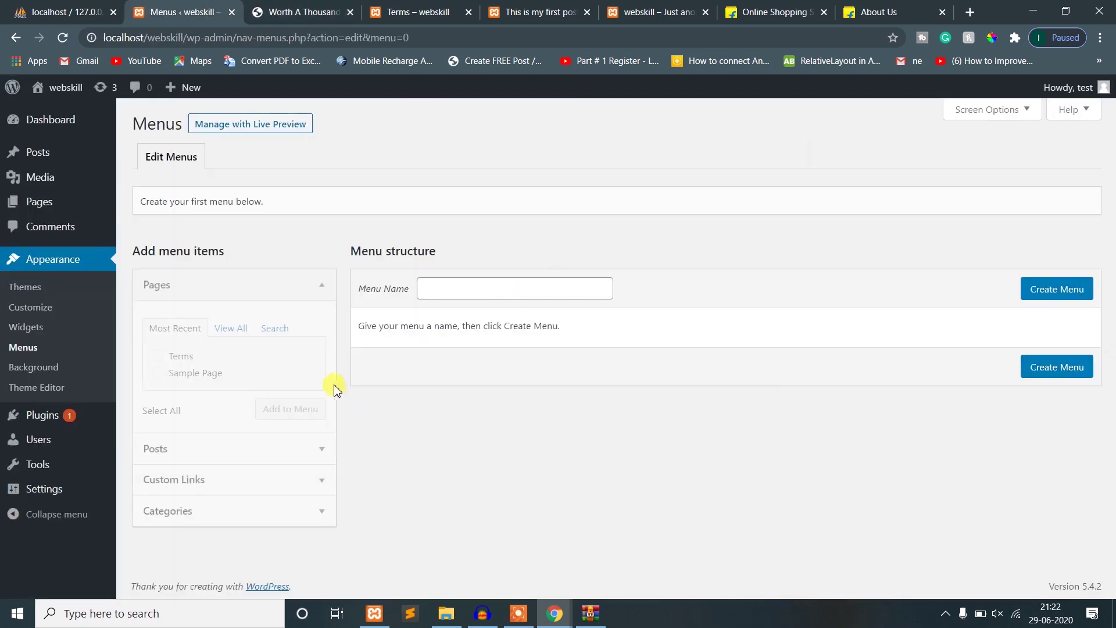
- Create a menu named 'home', tick the Desktop Horizontal Menu location and save it
click(489, 287)
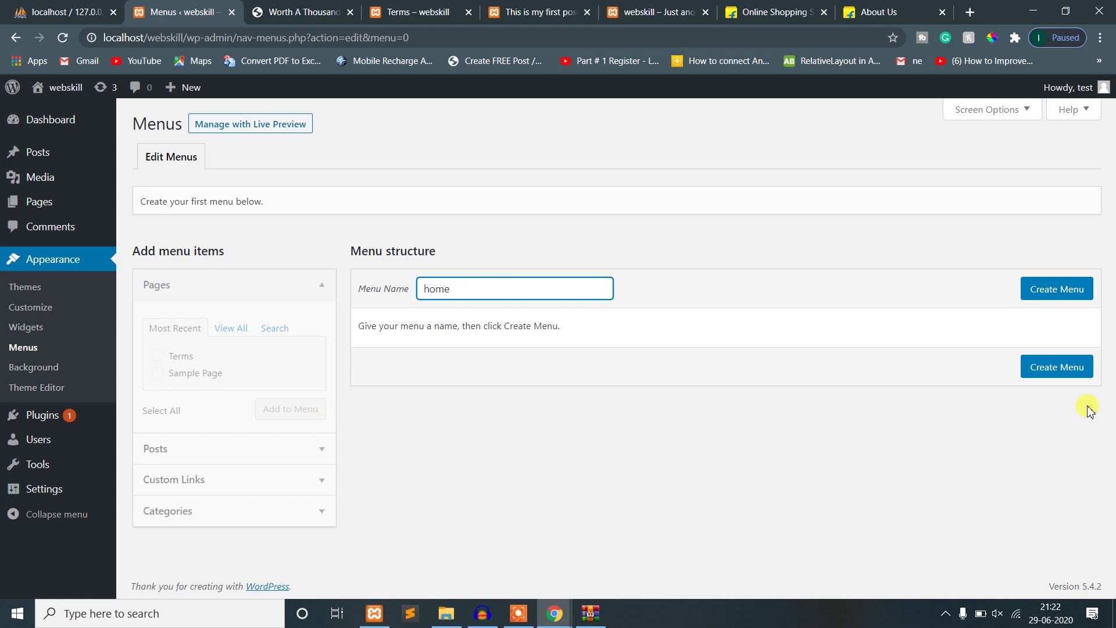
click(1049, 291)
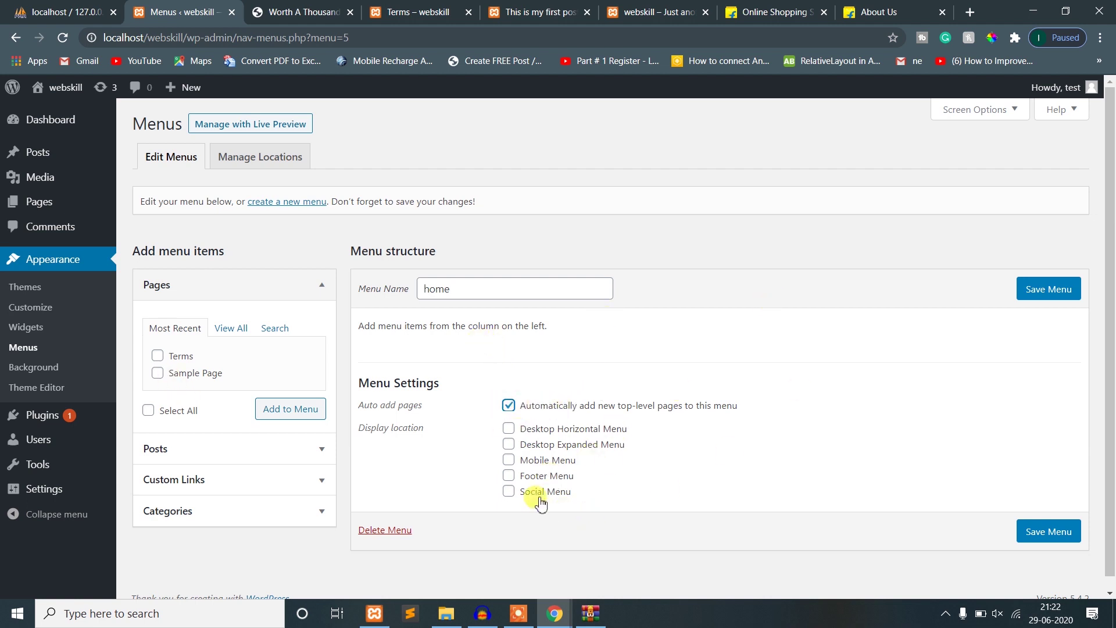
click(532, 435)
click(1048, 536)
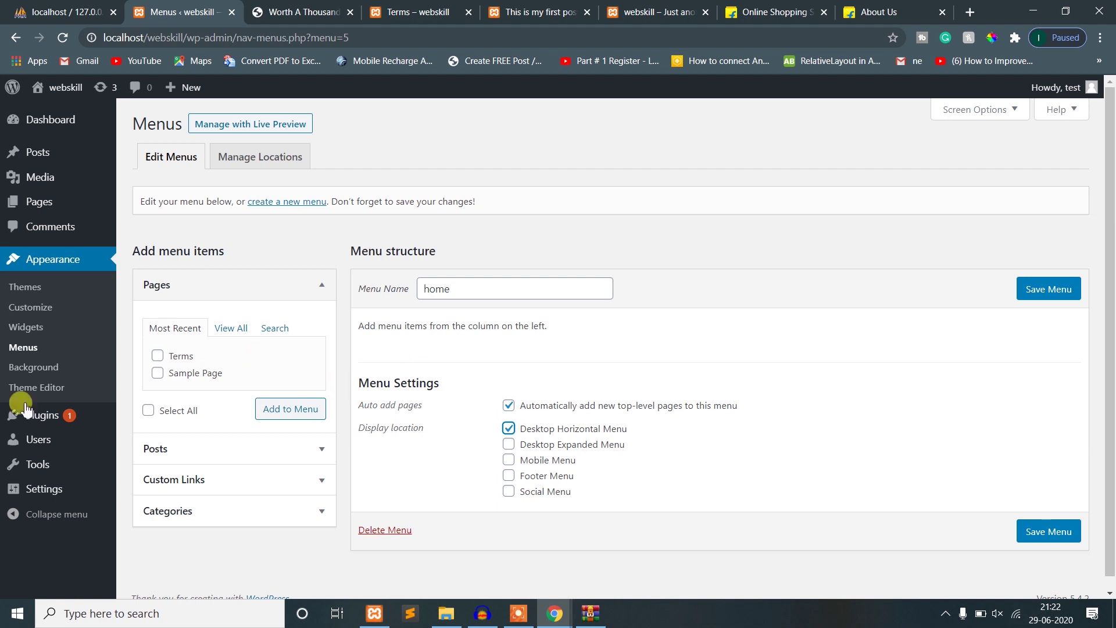
click(1051, 535)
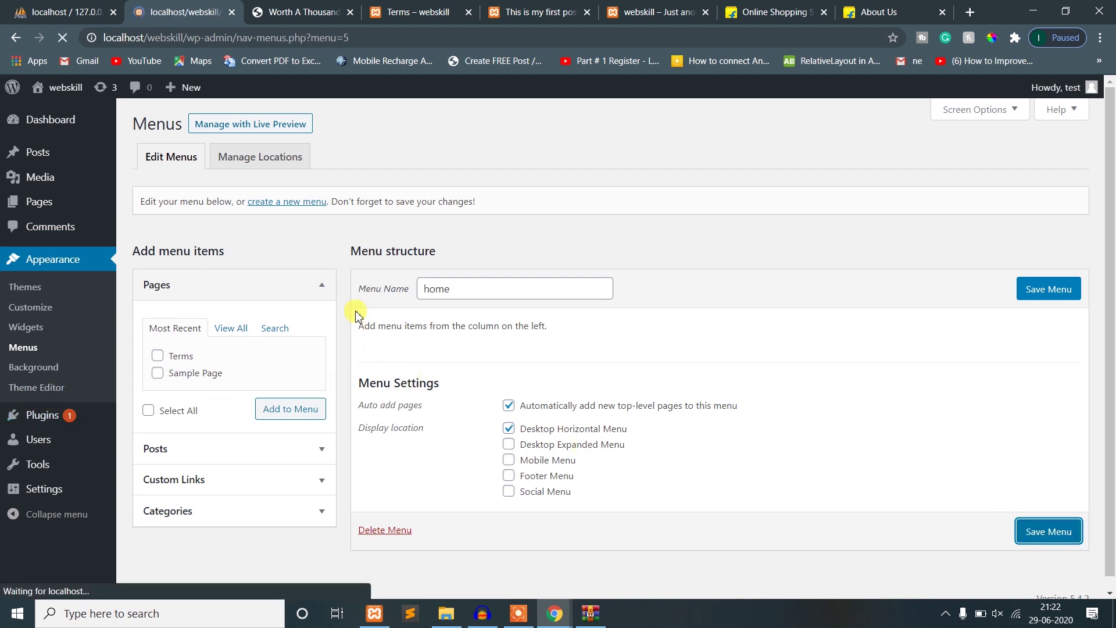
- Under Manage Locations, assign 'home' to Desktop Horizontal Menu, leaving Desktop Expanded Menu unassigned
click(259, 204)
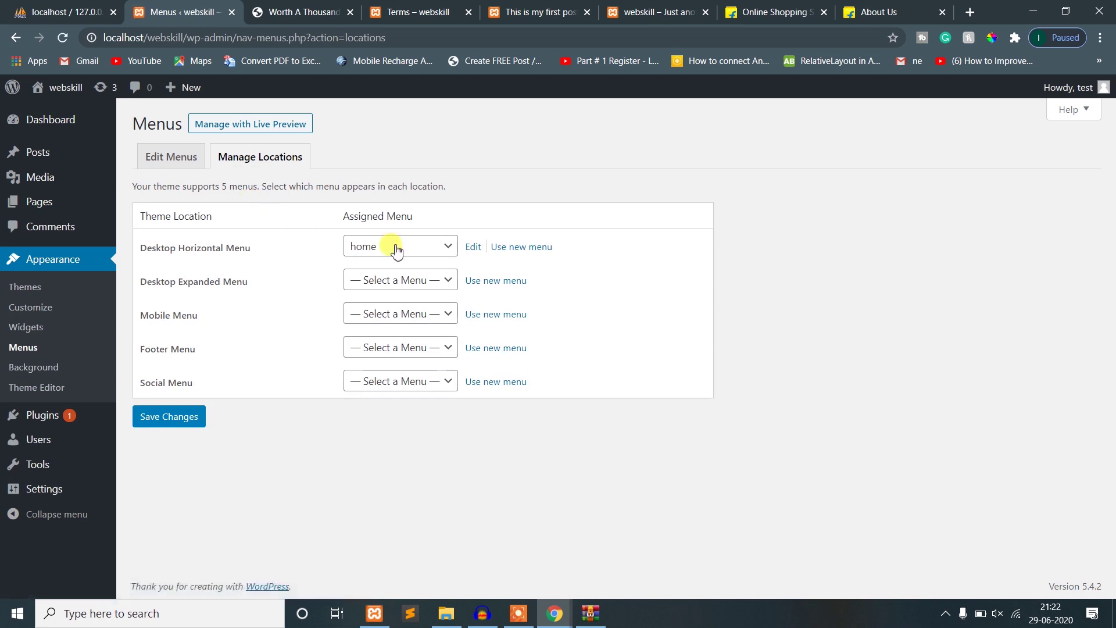
click(399, 247)
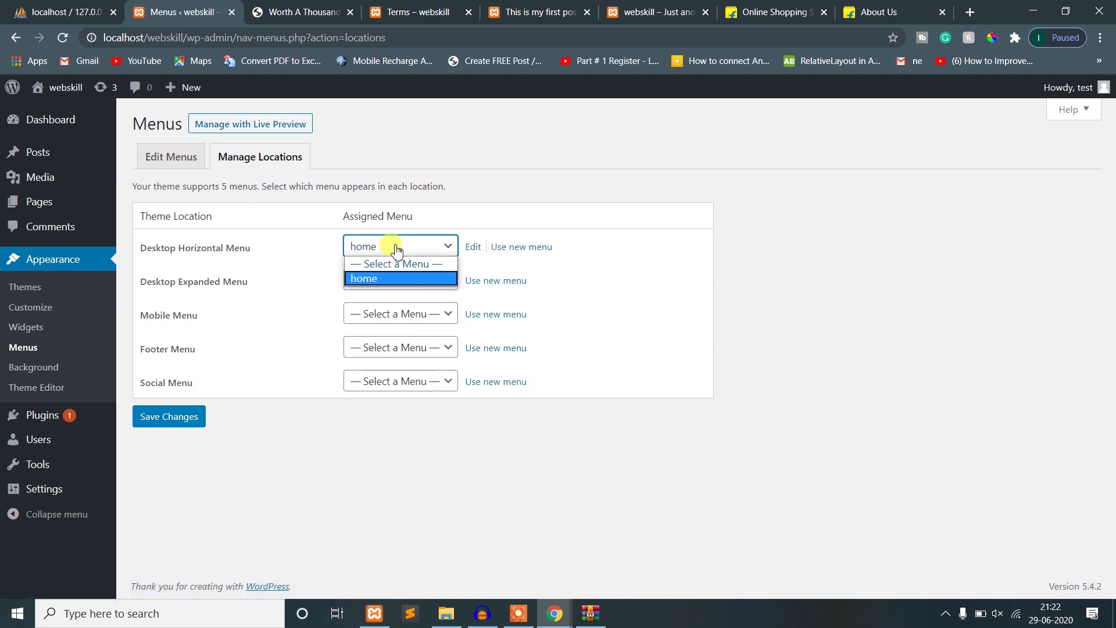
click(397, 278)
click(397, 279)
click(400, 299)
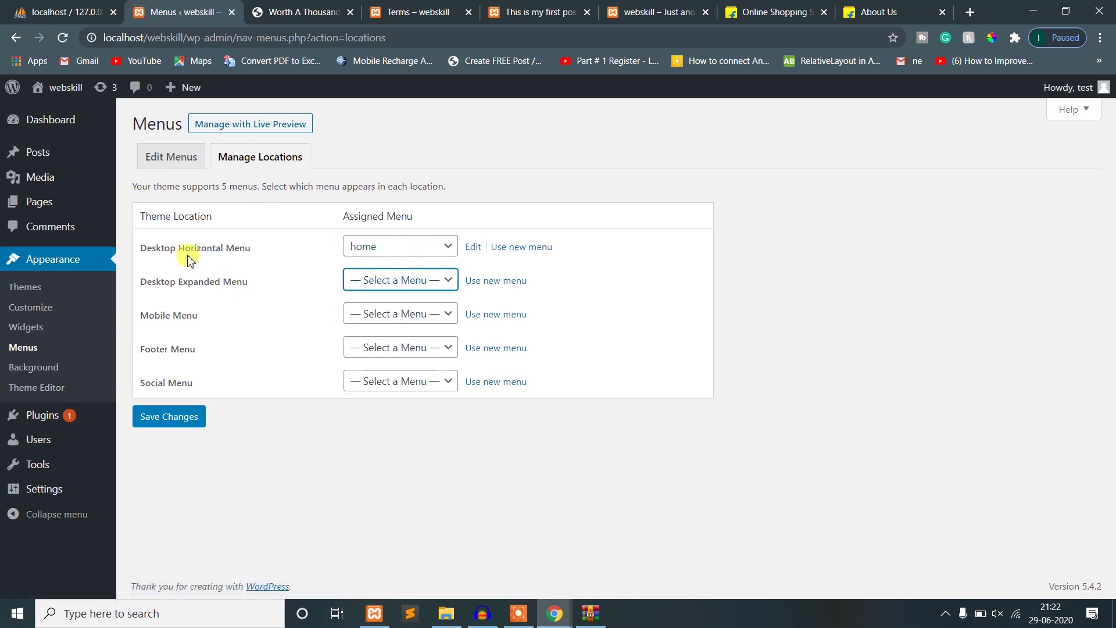
click(424, 256)
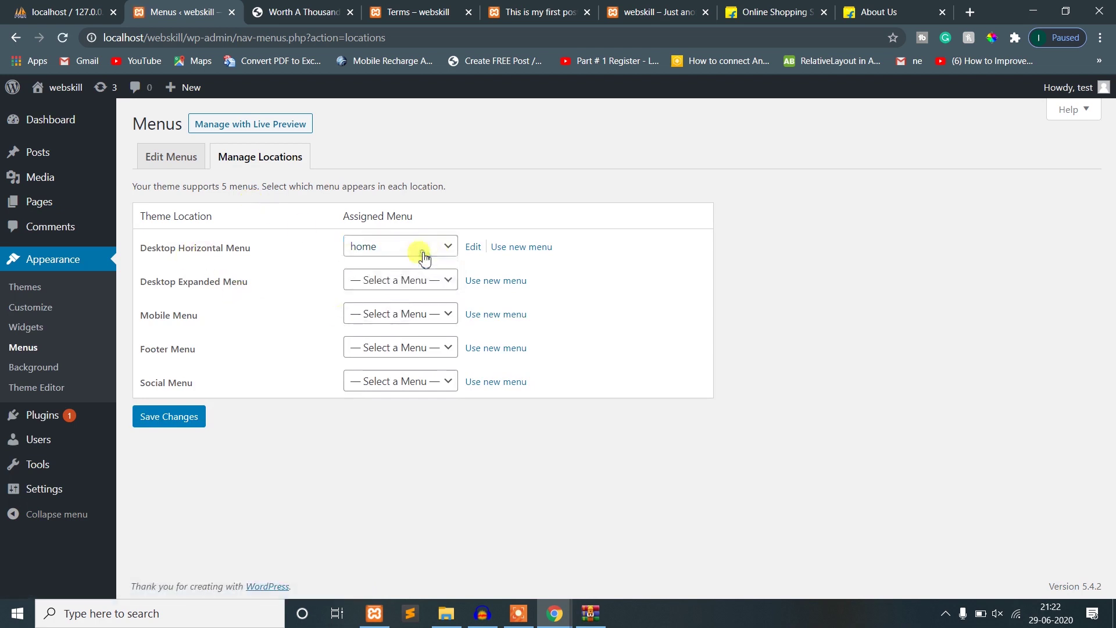
- Add the Terms page to the home menu, then go to the installed plugins page
click(154, 157)
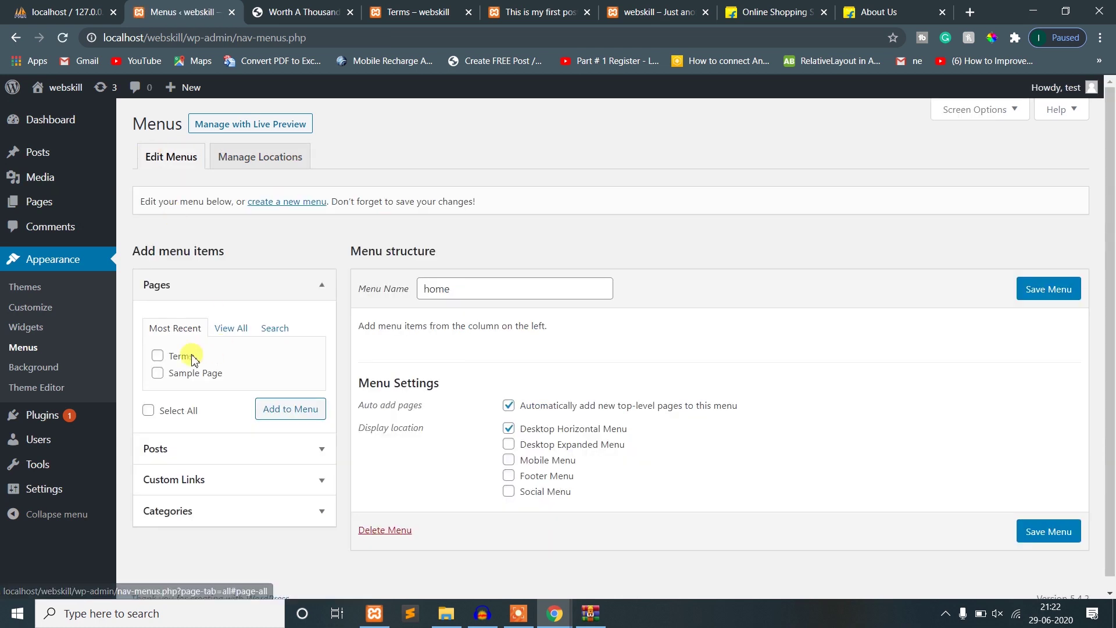
click(157, 358)
click(280, 416)
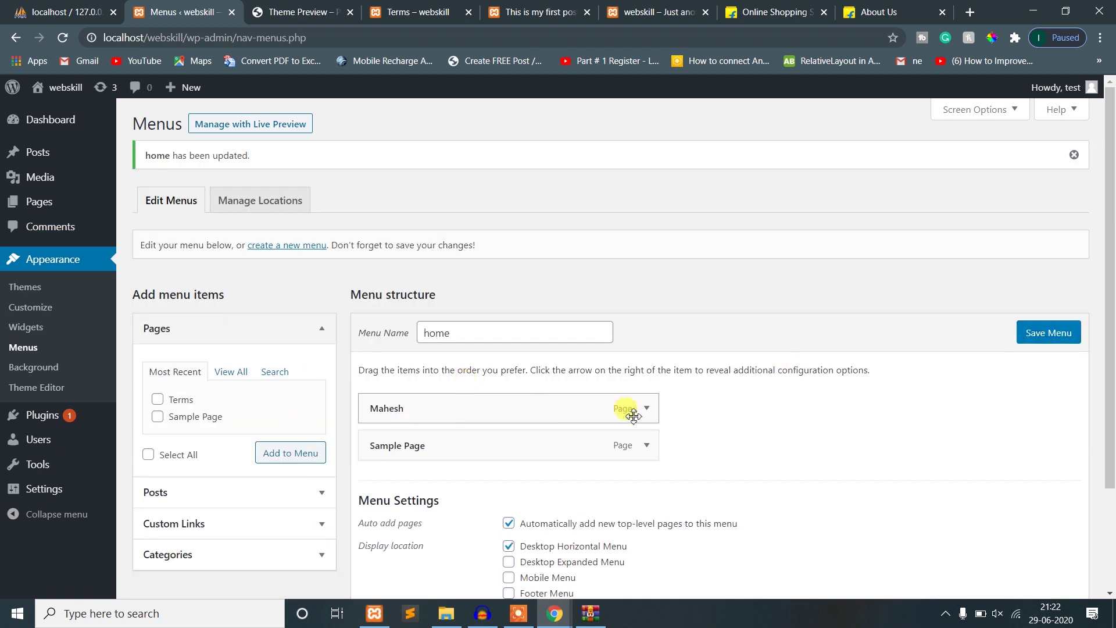
click(34, 424)
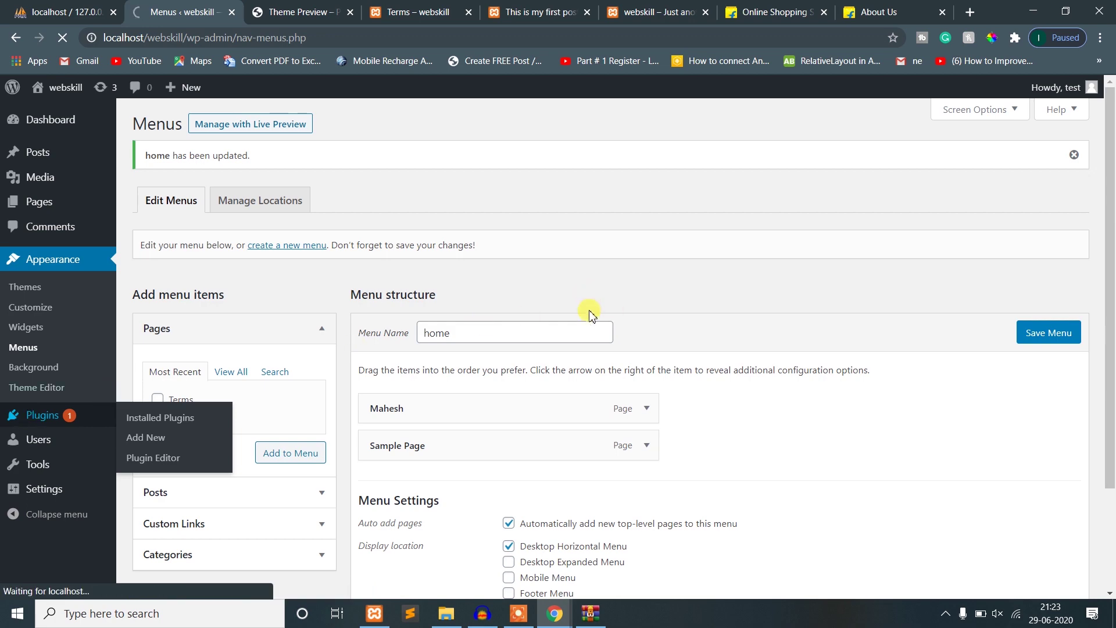
click(343, 14)
- Close the theme preview tab and view Installed Plugins with Akismet Anti-Spam and Hello Dolly
click(351, 12)
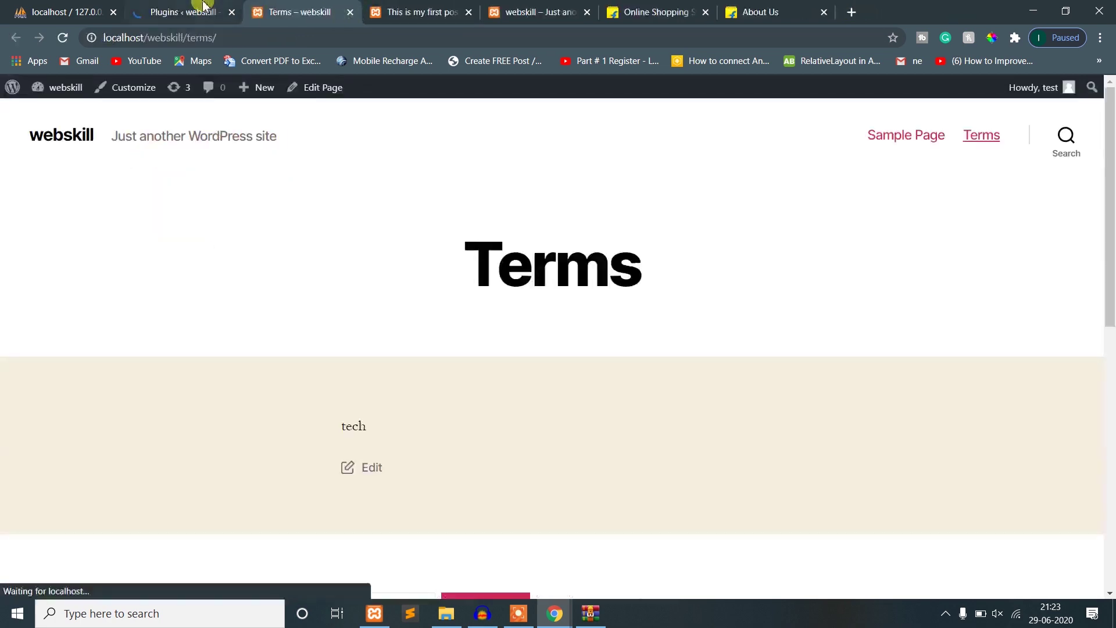
click(183, 13)
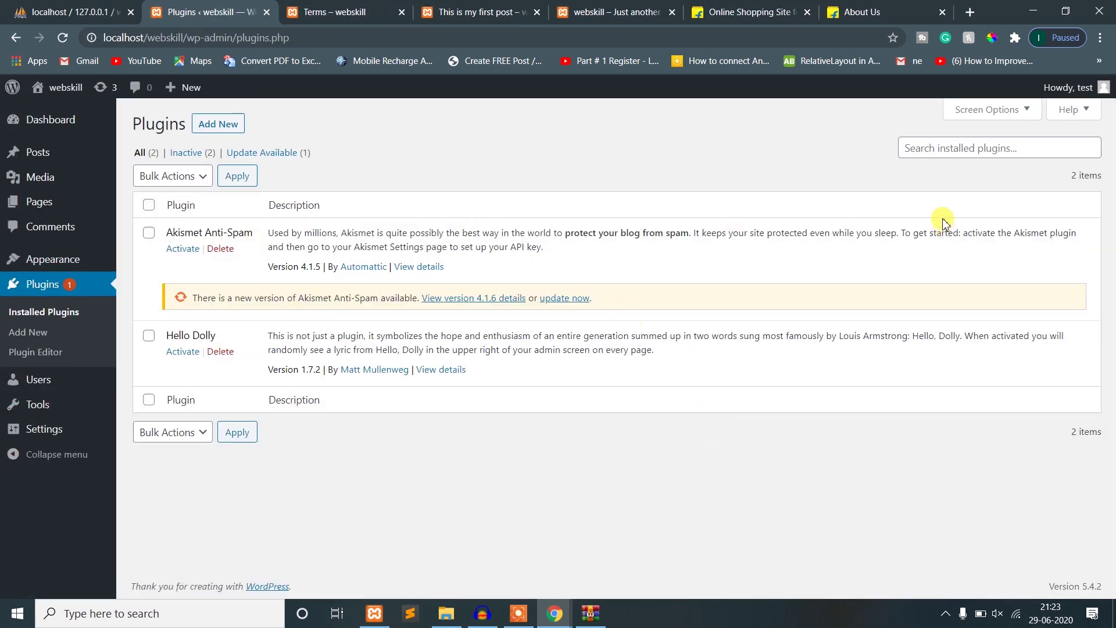
click(947, 148)
click(413, 517)
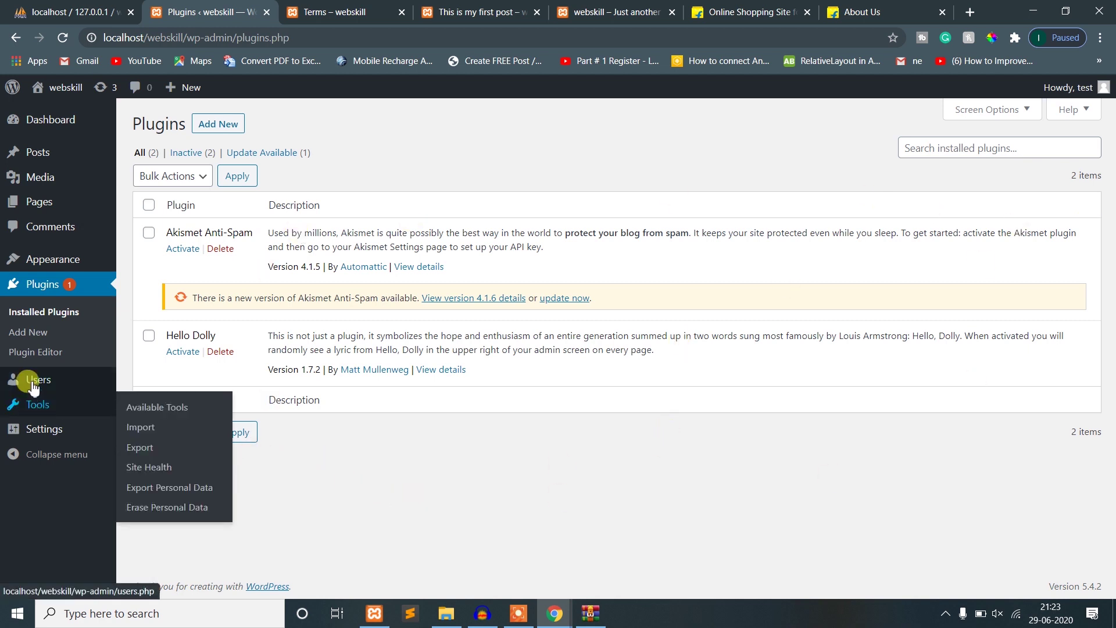
mouse_move(33, 387)
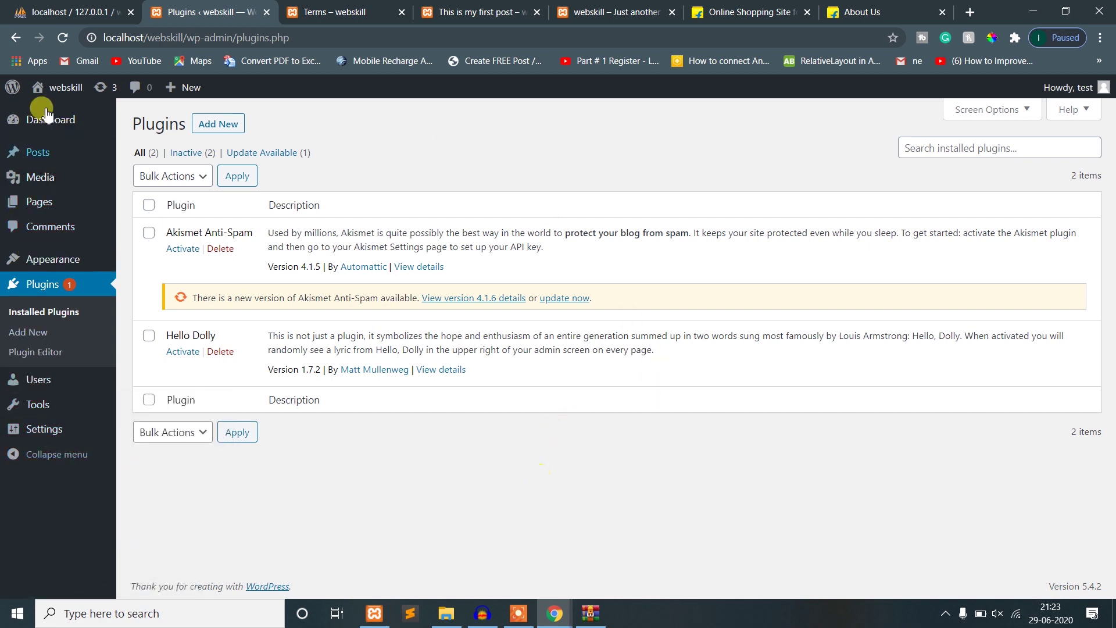
- Visit the live webskill home page, scroll it to check the menu, and return to the Dashboard
click(58, 87)
click(303, 11)
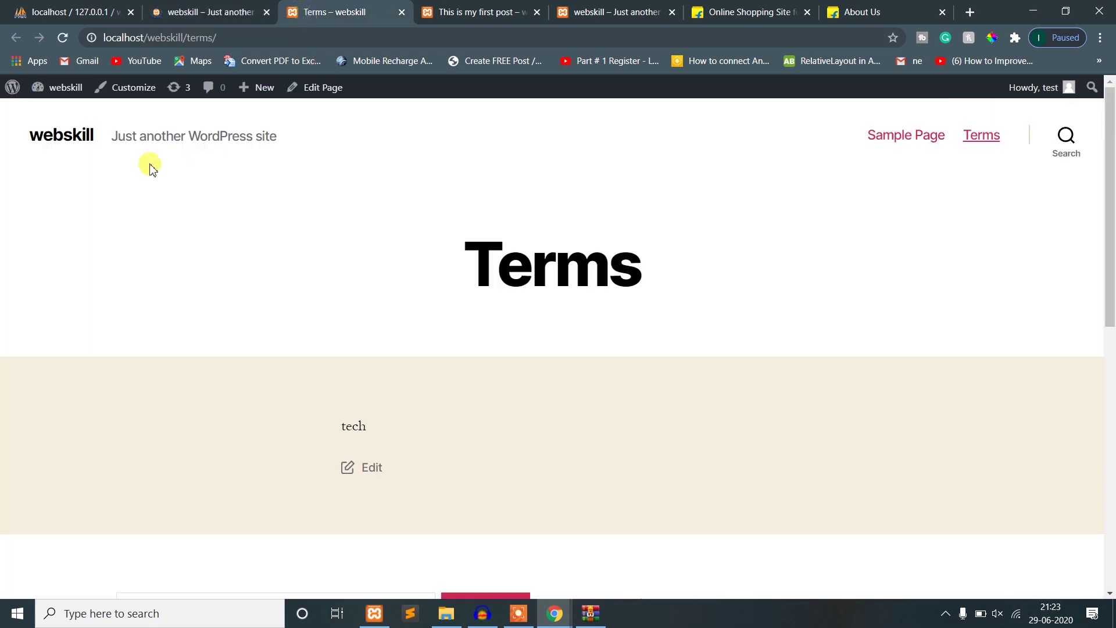
click(68, 137)
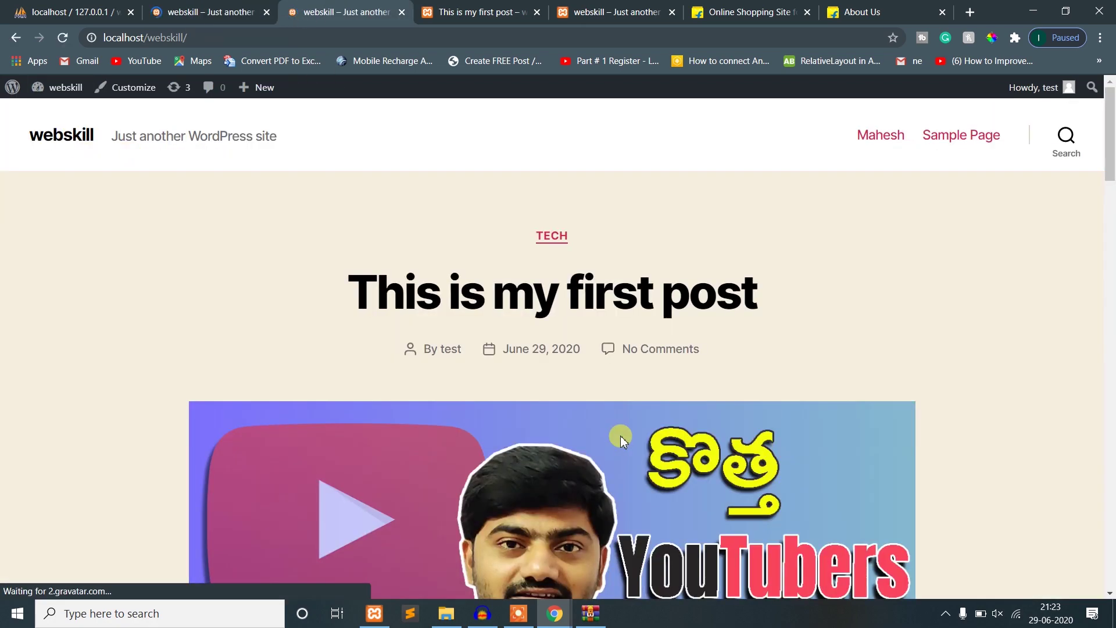
scroll(765, 410, down, 12)
scroll(765, 411, up, 12)
scroll(764, 411, down, 5)
scroll(774, 434, down, 6)
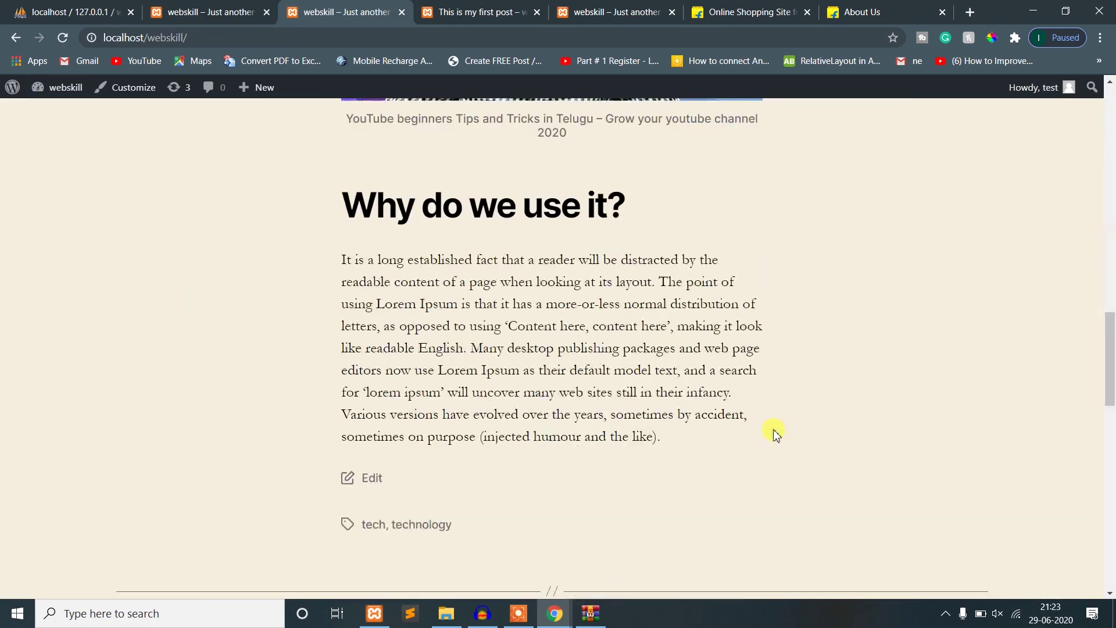
scroll(774, 434, up, 11)
scroll(773, 434, down, 5)
scroll(773, 434, up, 5)
click(190, 7)
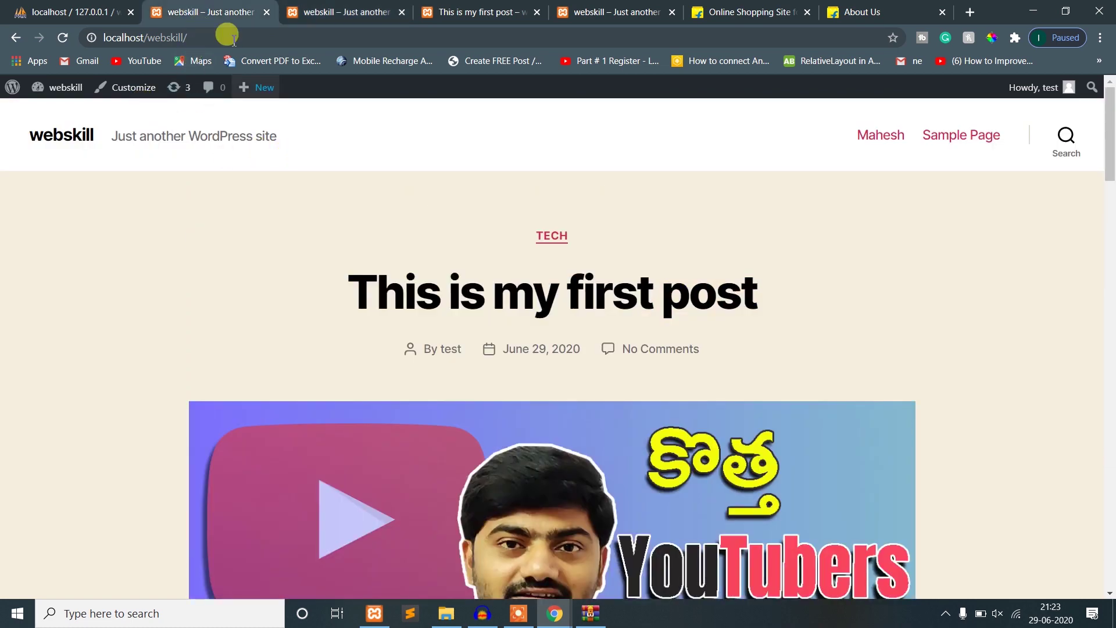
click(44, 88)
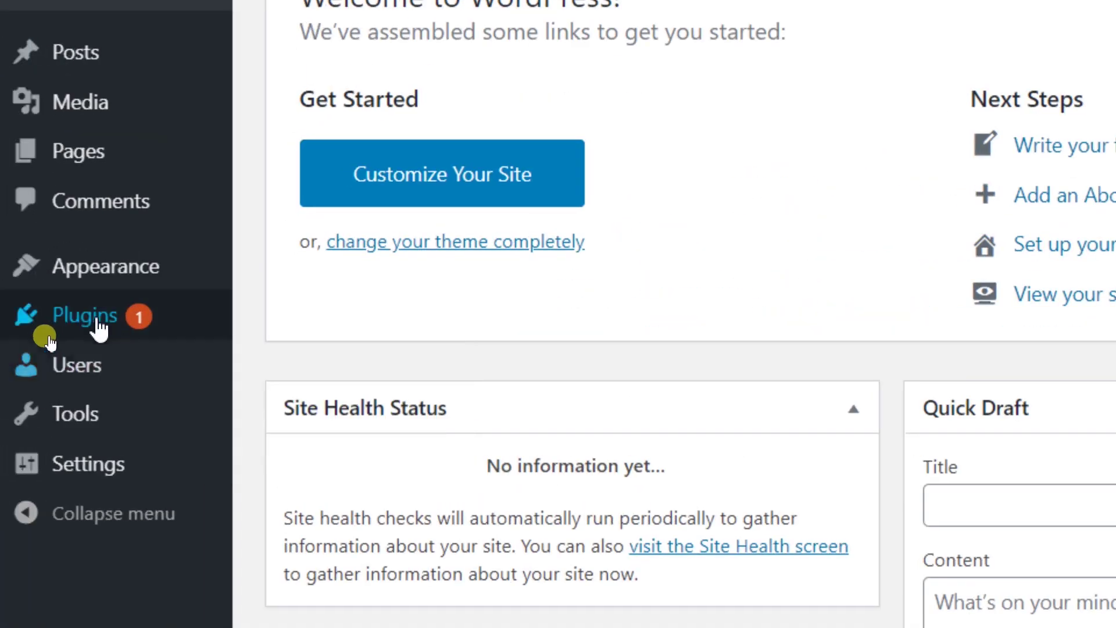
- Search Plugins > Add New for 'duplicator', then install and activate Duplicator – WordPress Migration Plugin
mouse_move(49, 337)
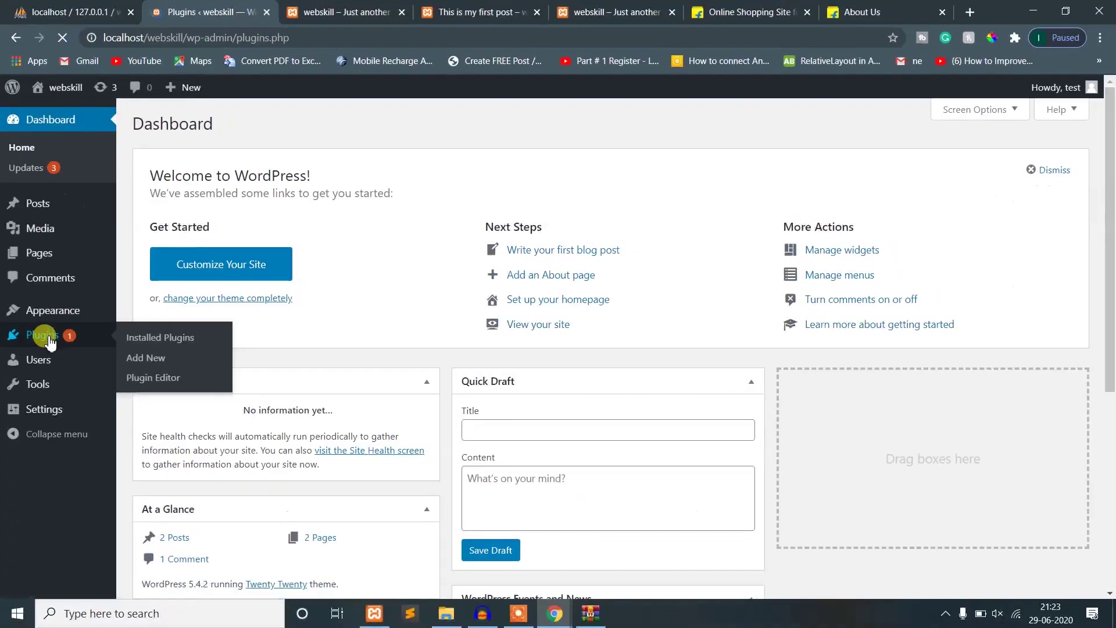
click(49, 338)
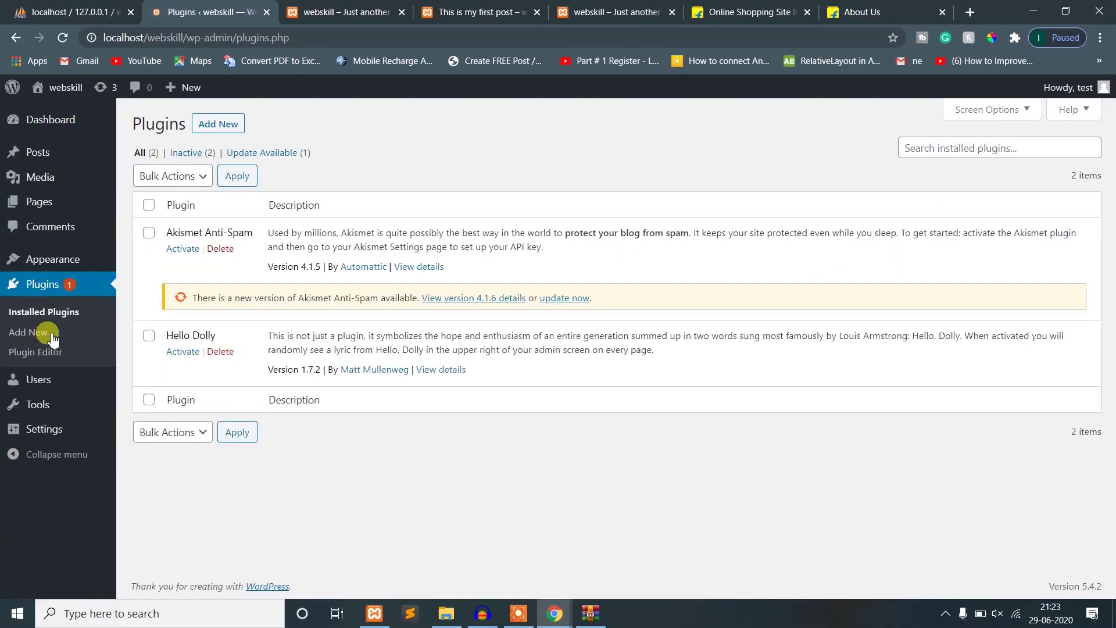
click(220, 125)
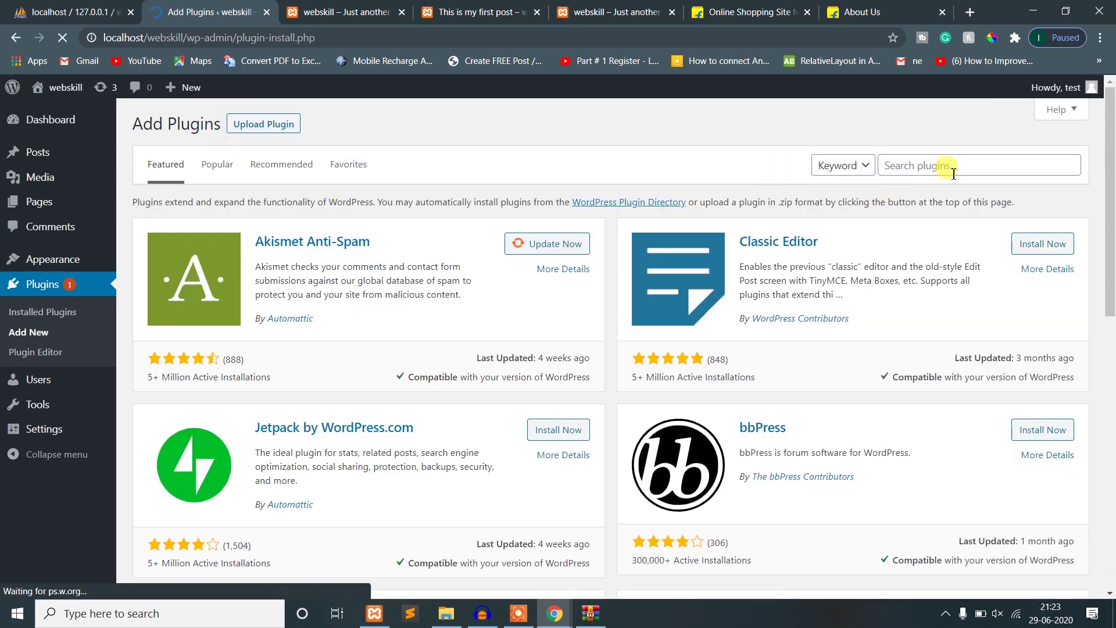
click(953, 167)
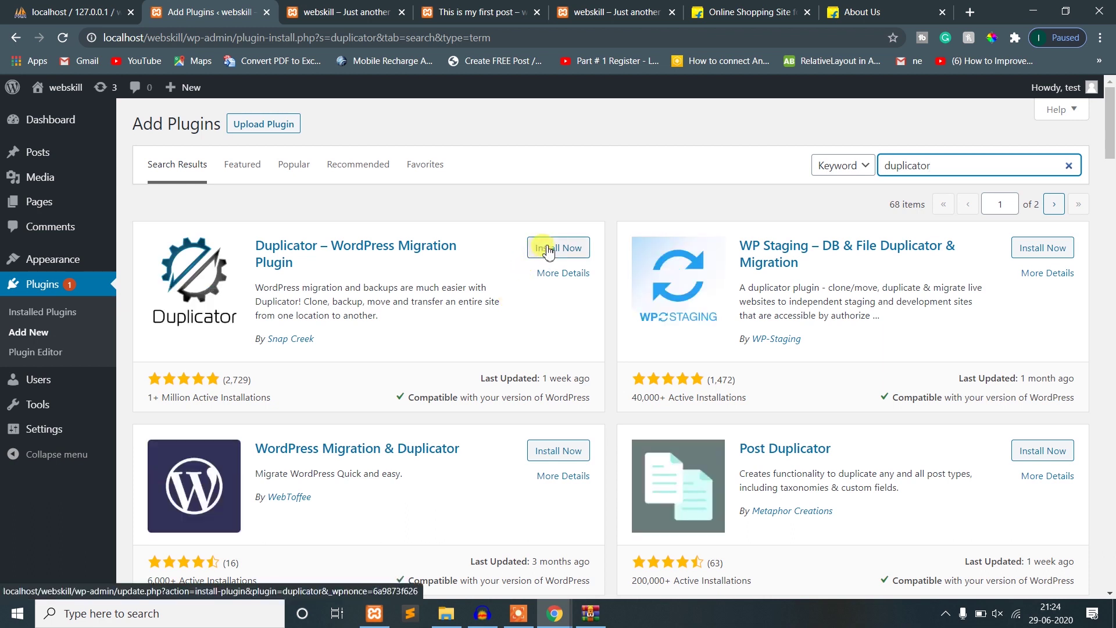
click(548, 250)
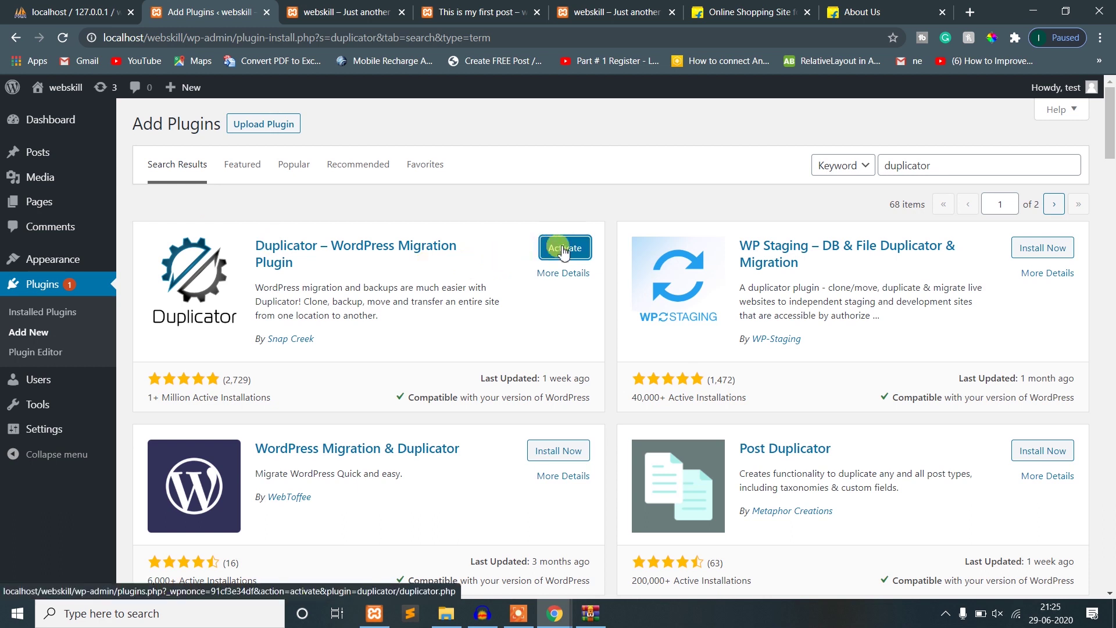
click(563, 251)
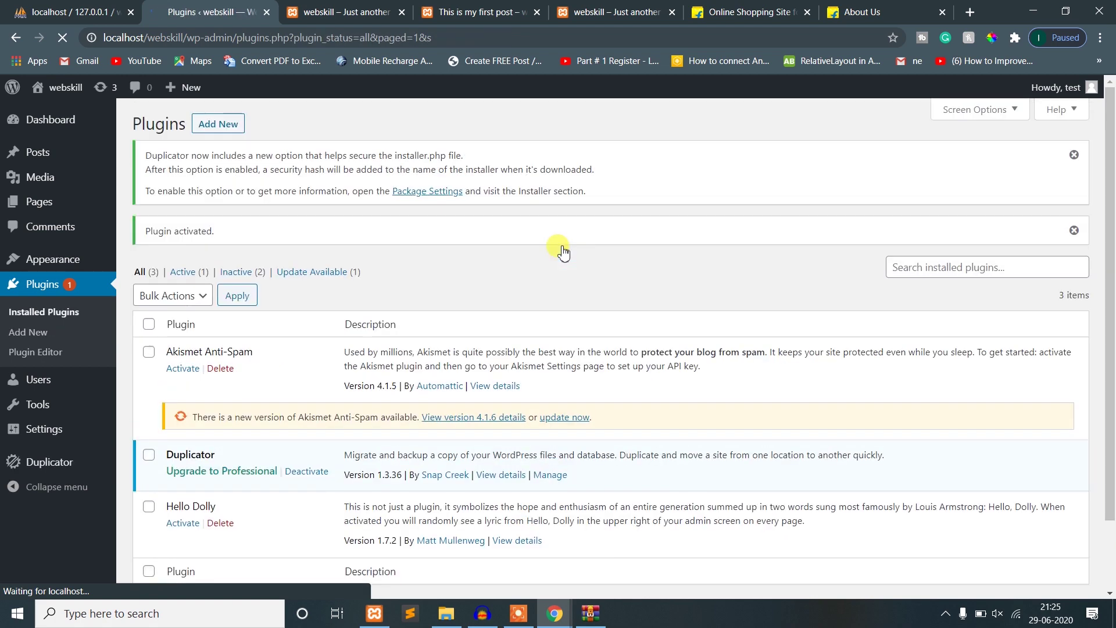
- Open Duplicator > Packages from the sidebar, showing no packages found
scroll(555, 346, down, 2)
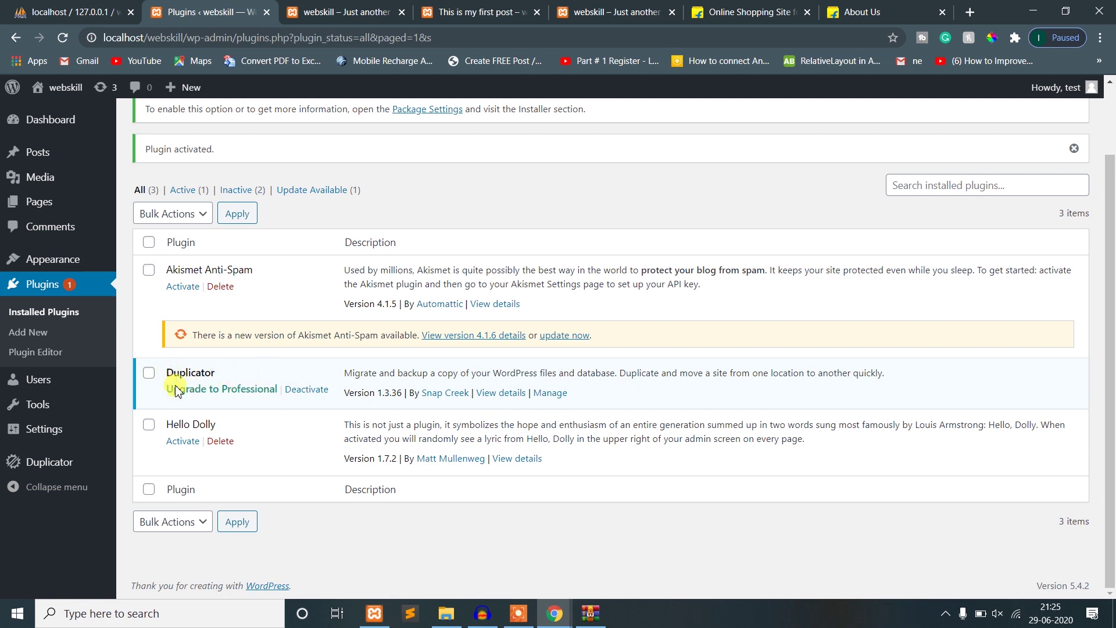
mouse_move(54, 473)
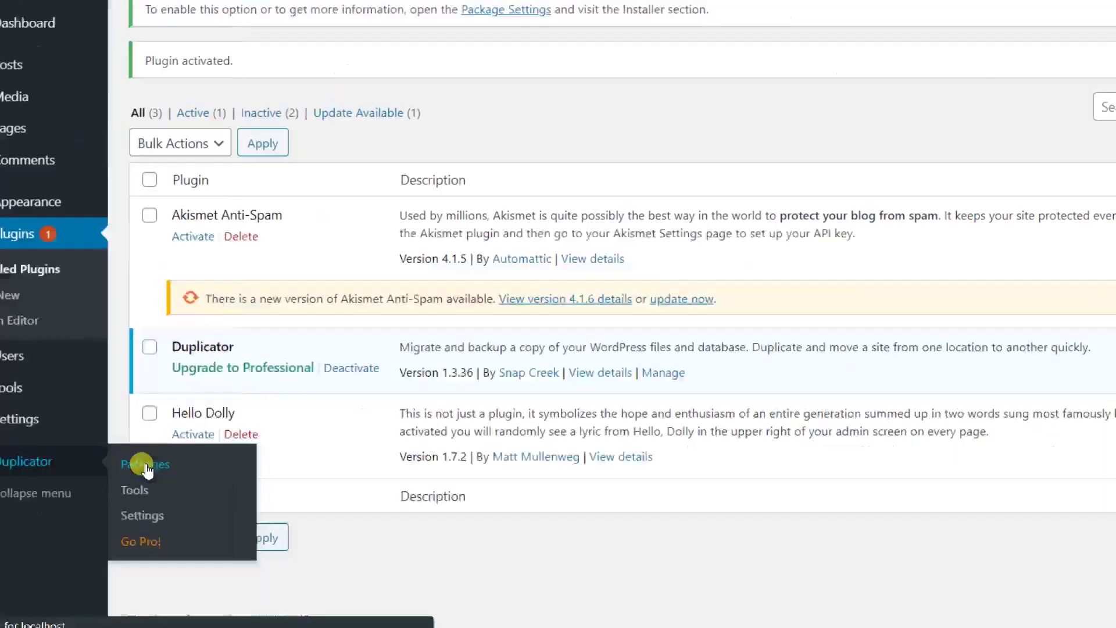
click(290, 463)
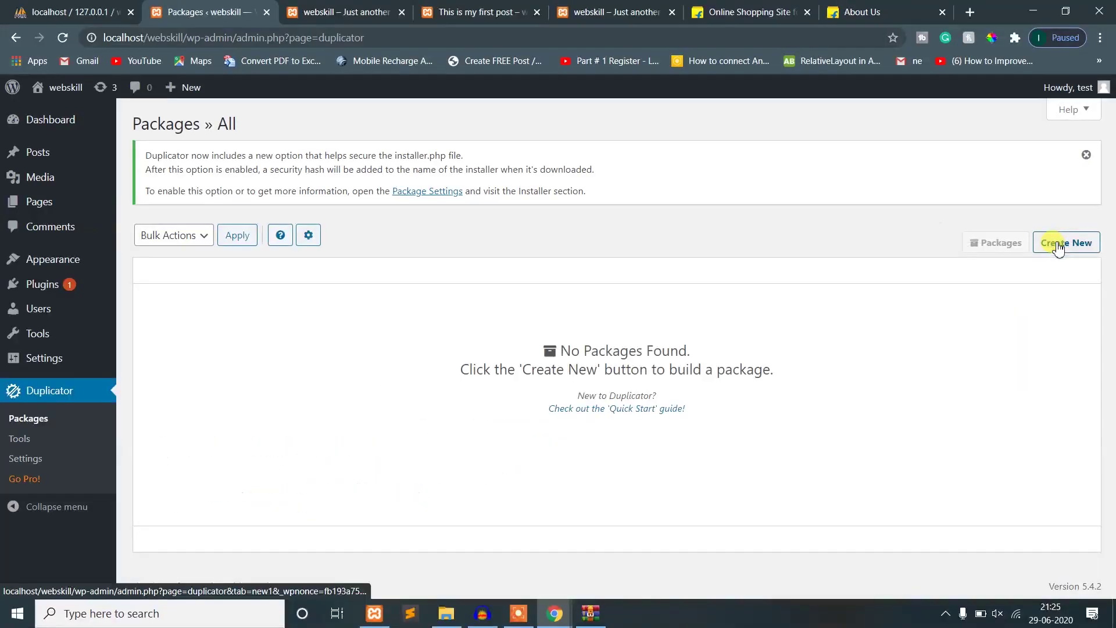
- Create a new Duplicator package, keep the name 20200629_webskill, and run the system scan
click(1058, 247)
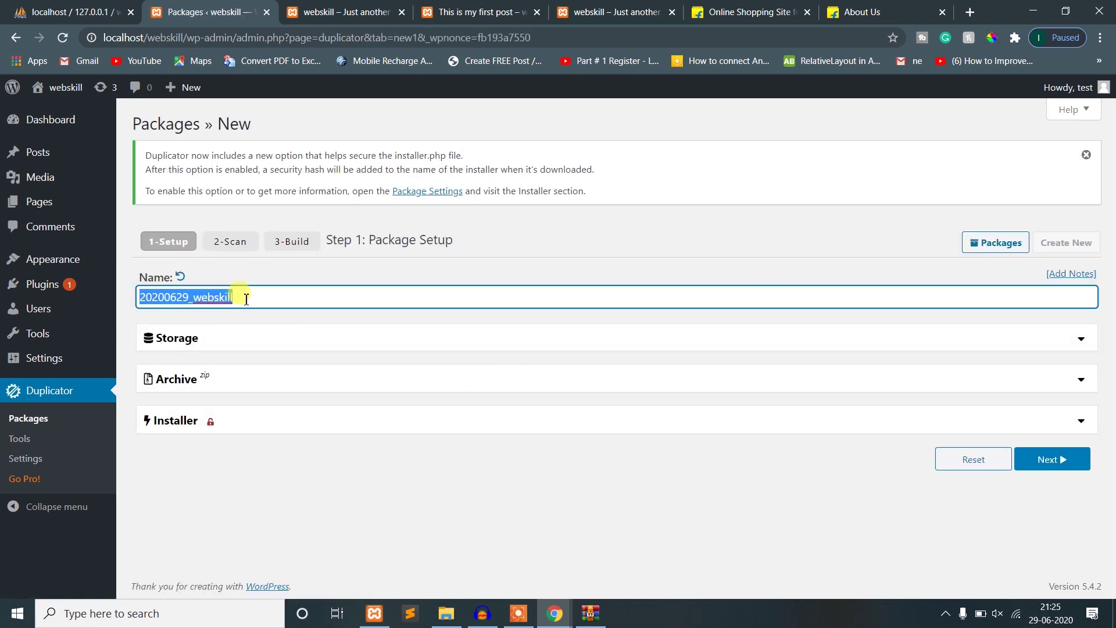
click(165, 297)
drag(190, 297, 124, 294)
click(199, 297)
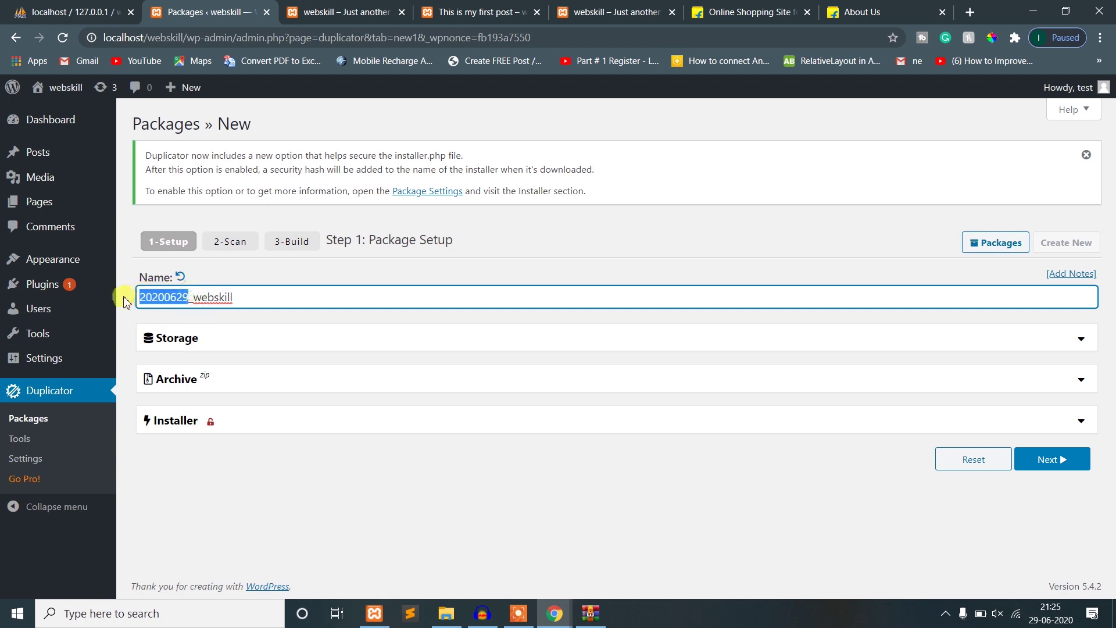
click(235, 324)
click(1053, 459)
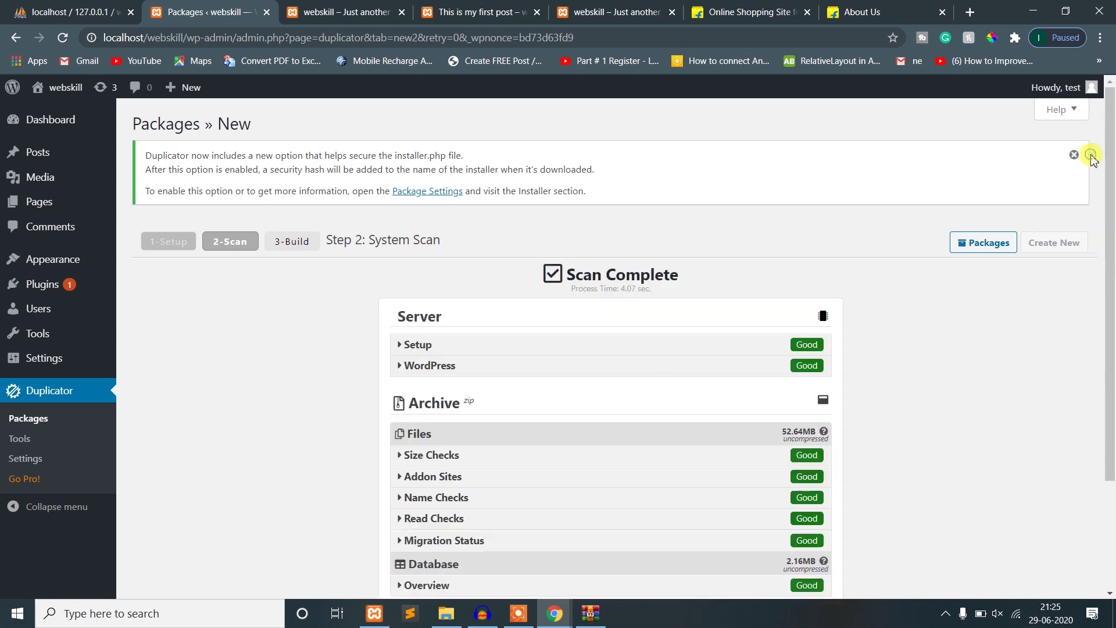
- Review the scan results and database overview, then build the 20200629_webskill package
scroll(959, 399, down, 2)
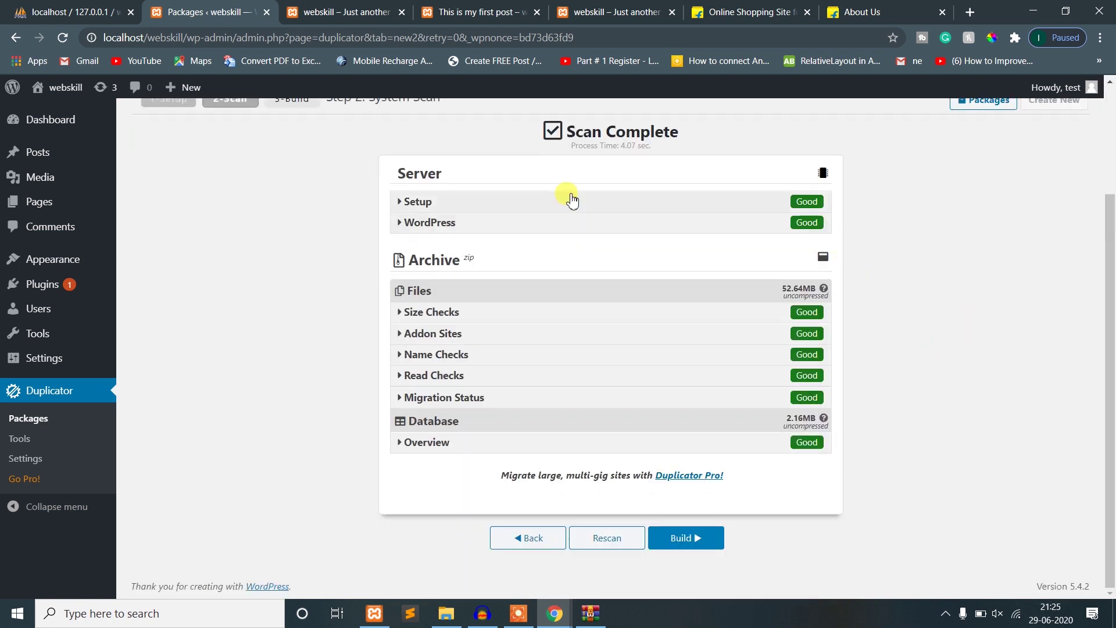
drag(290, 208, 984, 461)
click(984, 460)
click(671, 544)
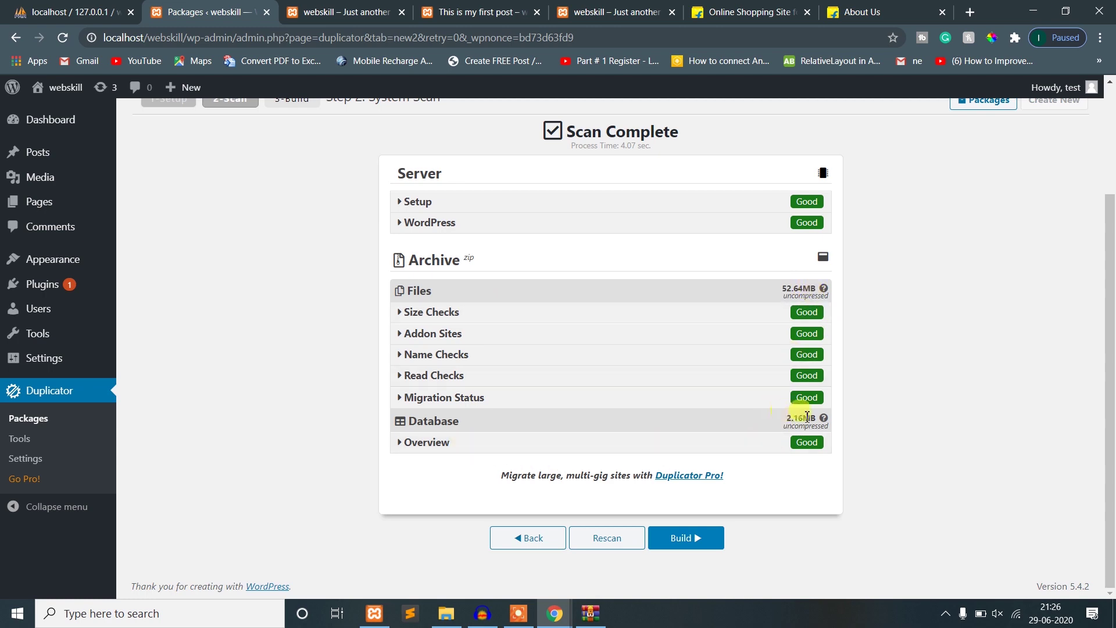
click(444, 444)
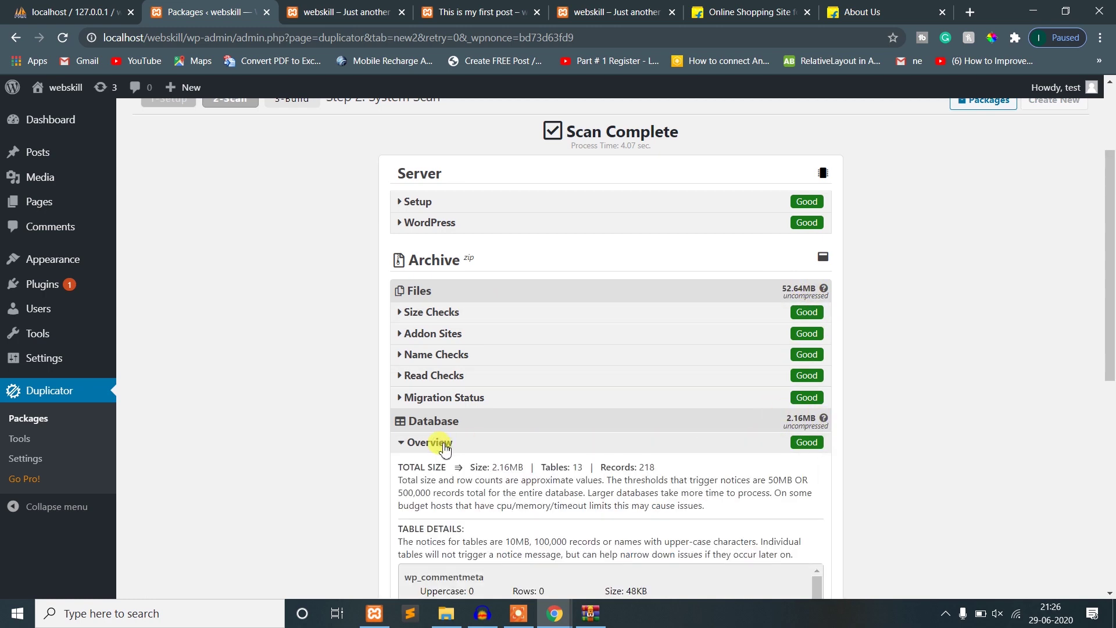
scroll(496, 449, down, 8)
scroll(501, 416, up, 5)
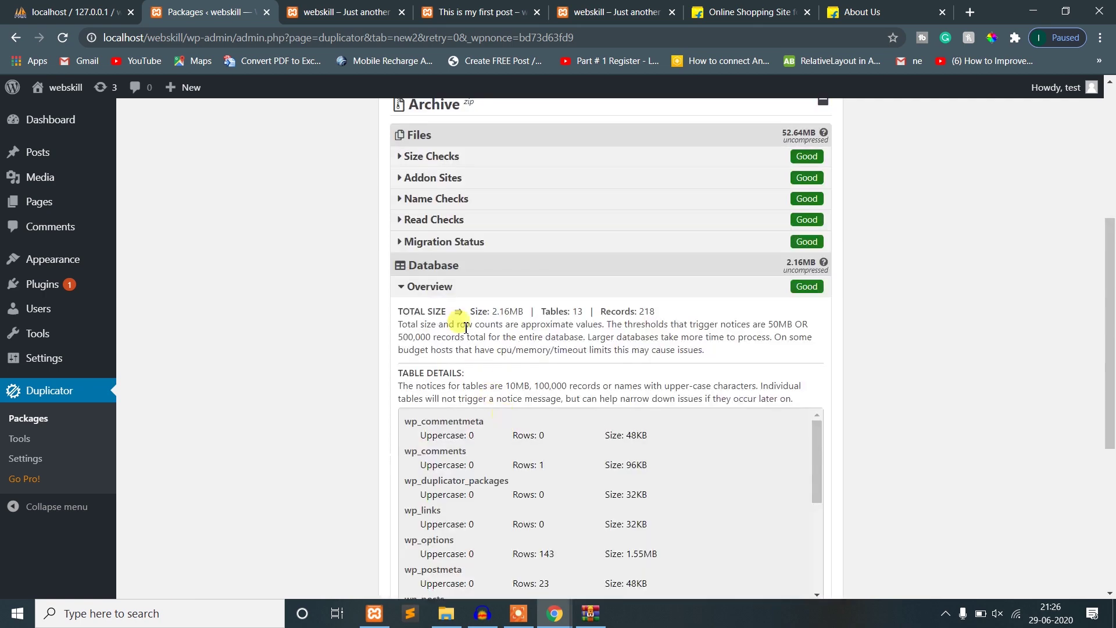
scroll(434, 478, down, 10)
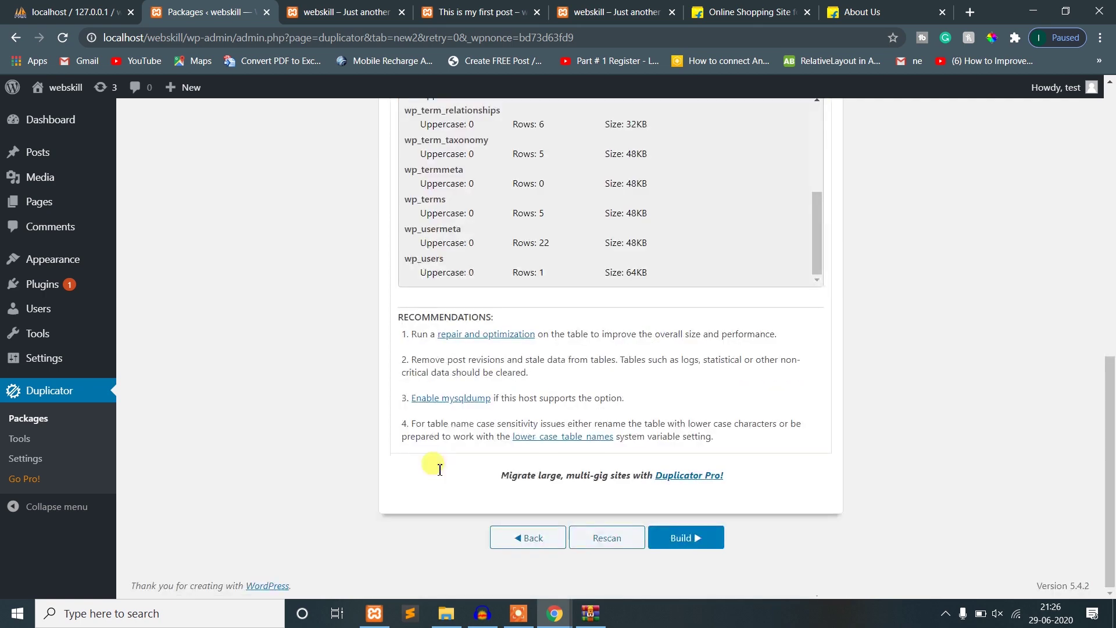
scroll(473, 349, up, 5)
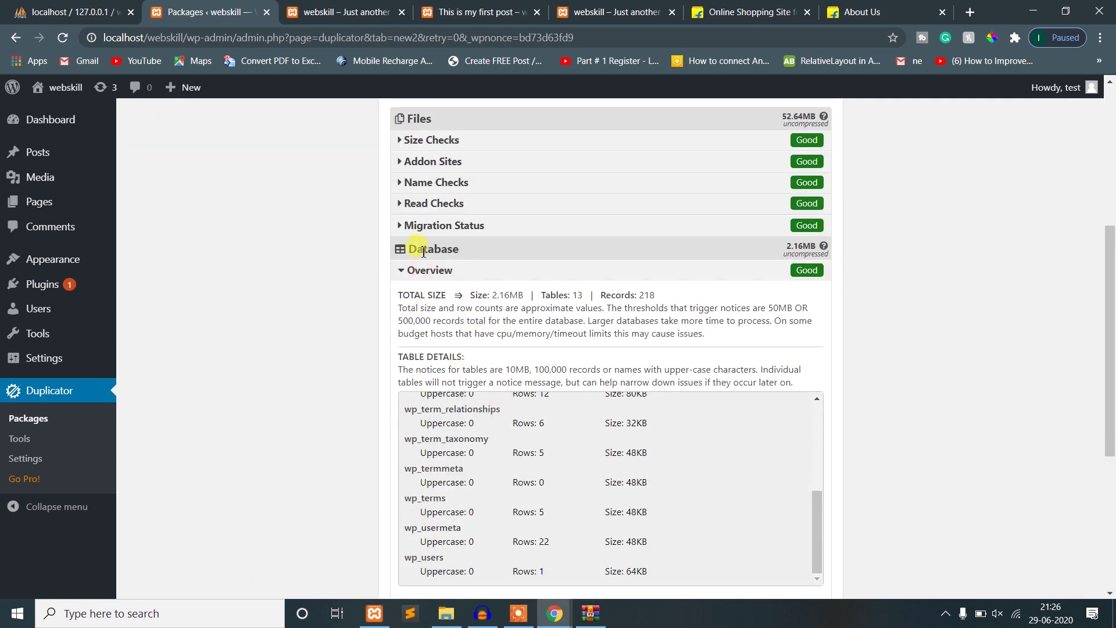
click(407, 269)
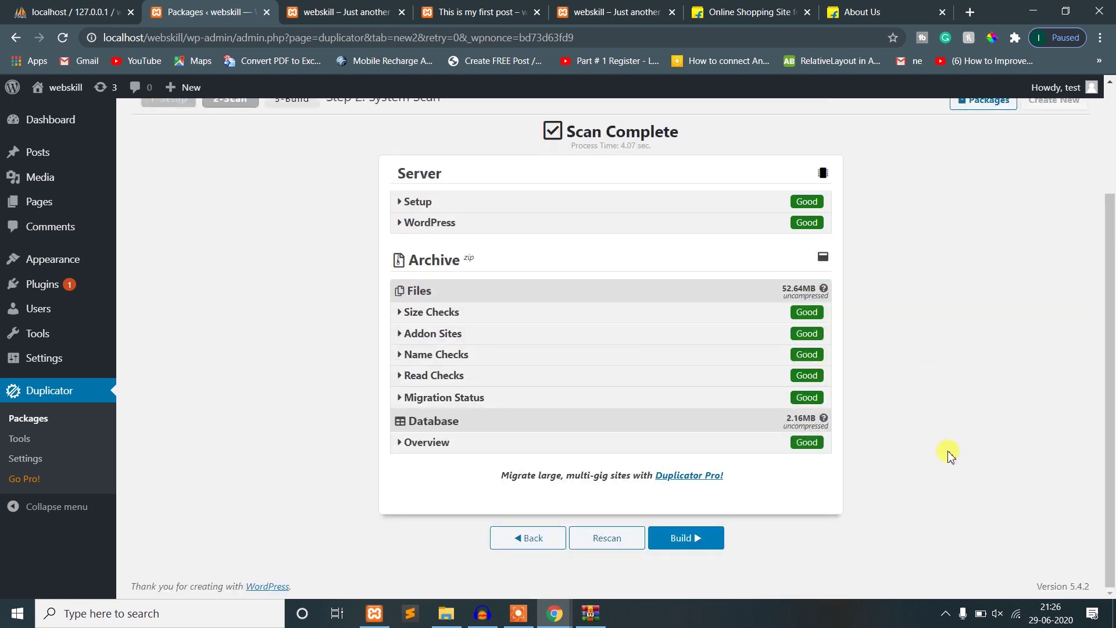
click(692, 541)
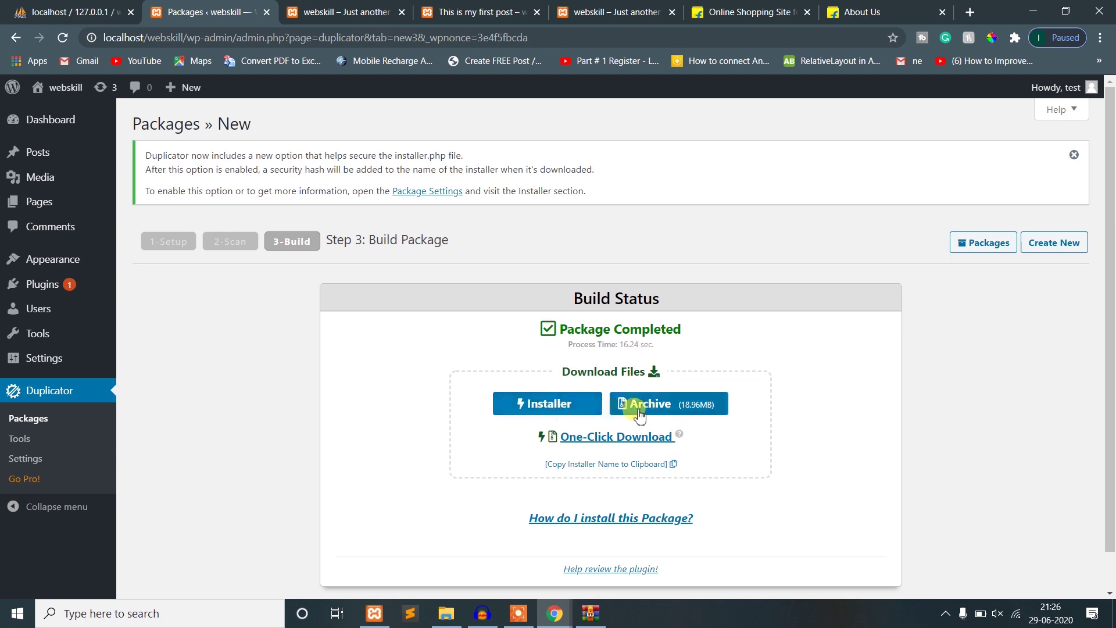
- Download the installer and archive together, allowing multiple downloads, and show the zip in its folder
click(595, 446)
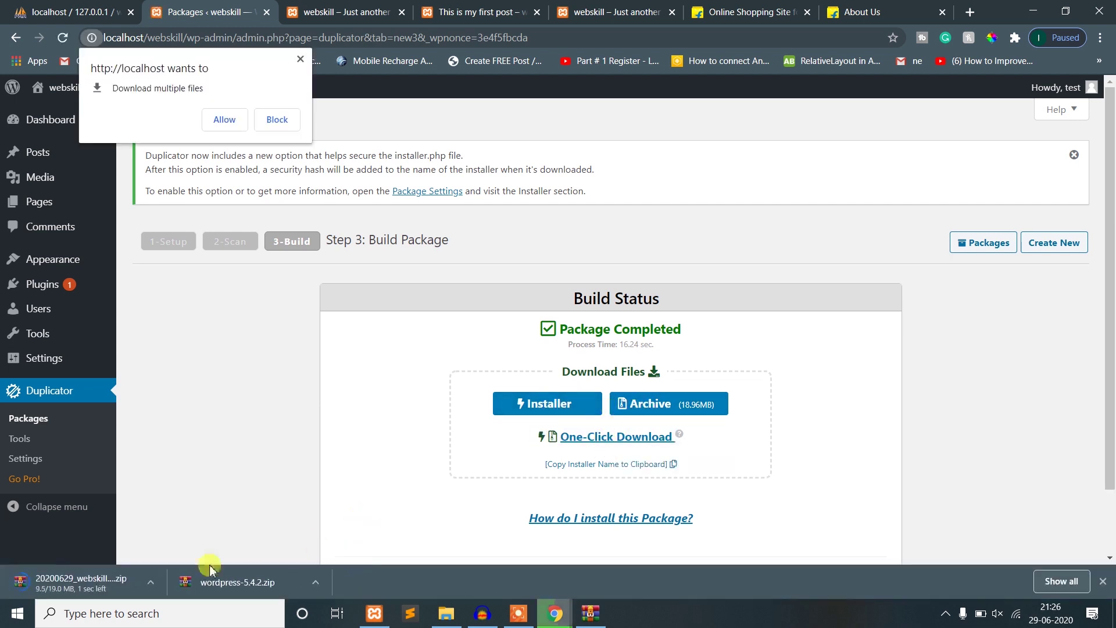
click(218, 119)
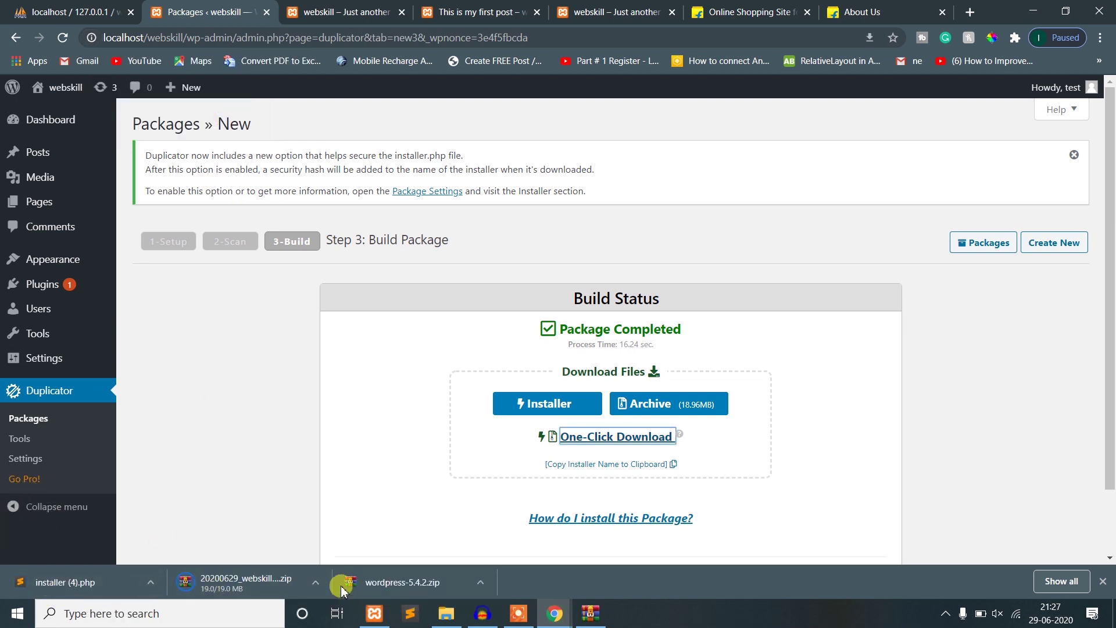
click(317, 582)
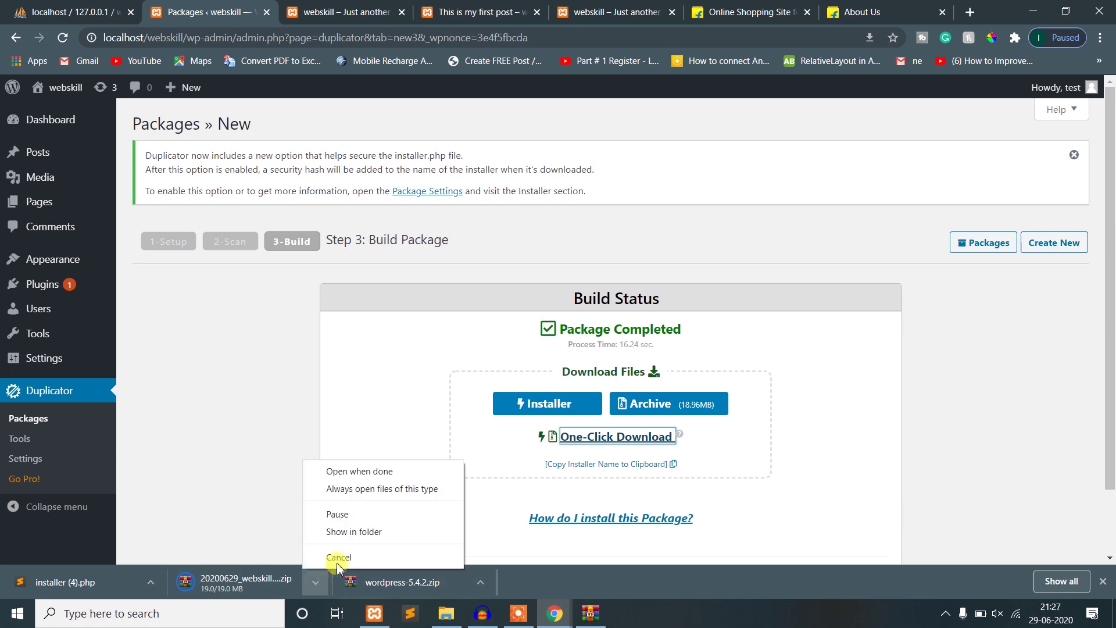
click(347, 534)
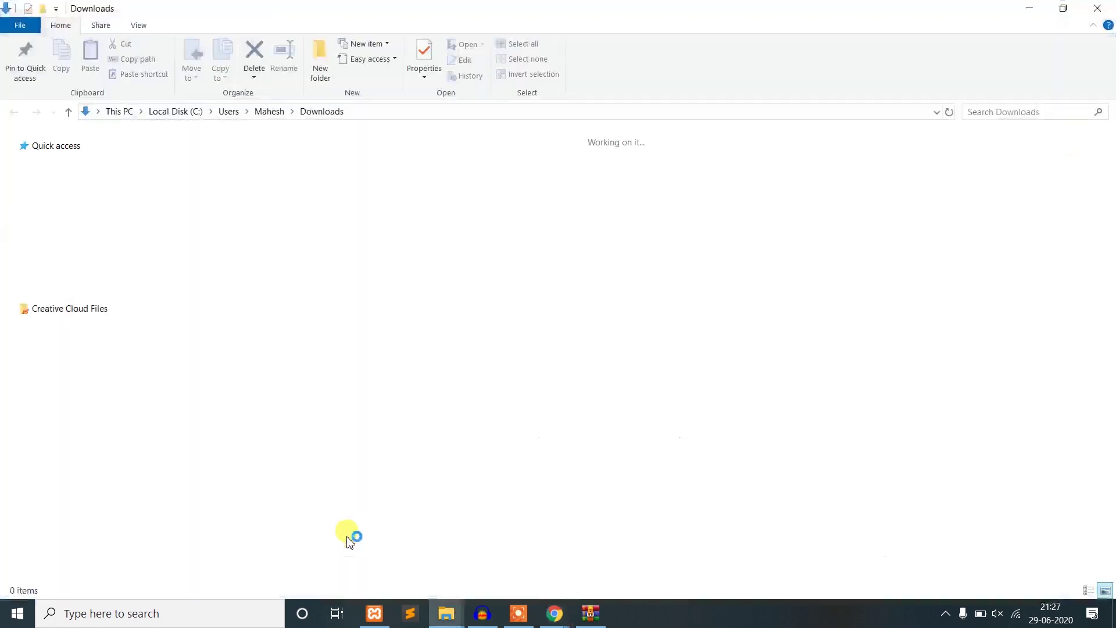
- Make a webskill folder on the desktop and paste the installer and archive into it
ctrl+click(169, 223)
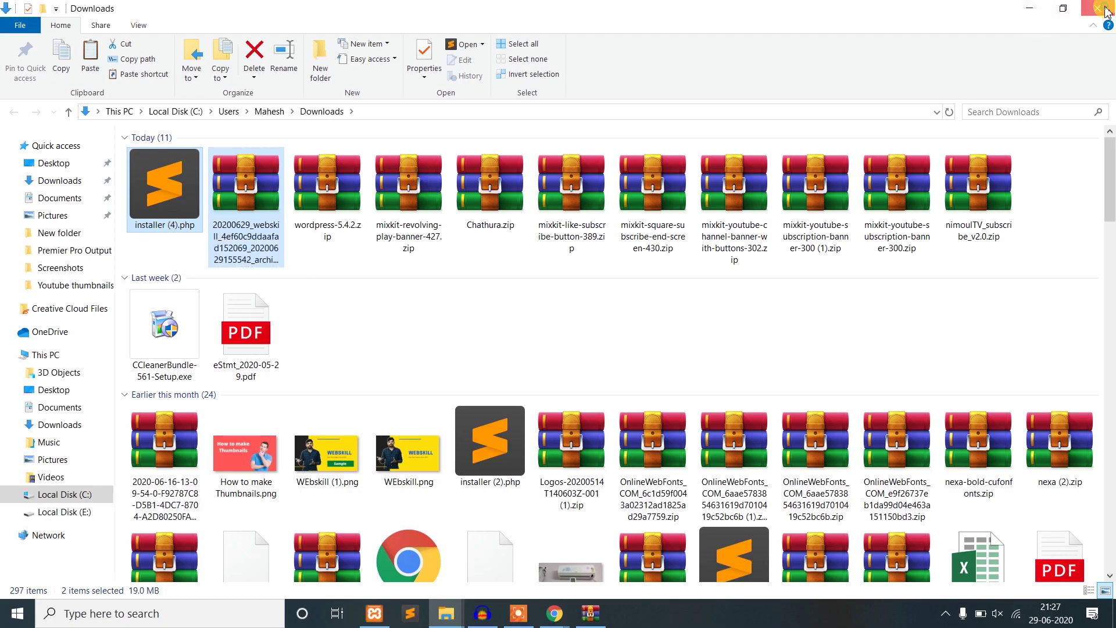
click(1029, 8)
key(super+d)
right_click(610, 174)
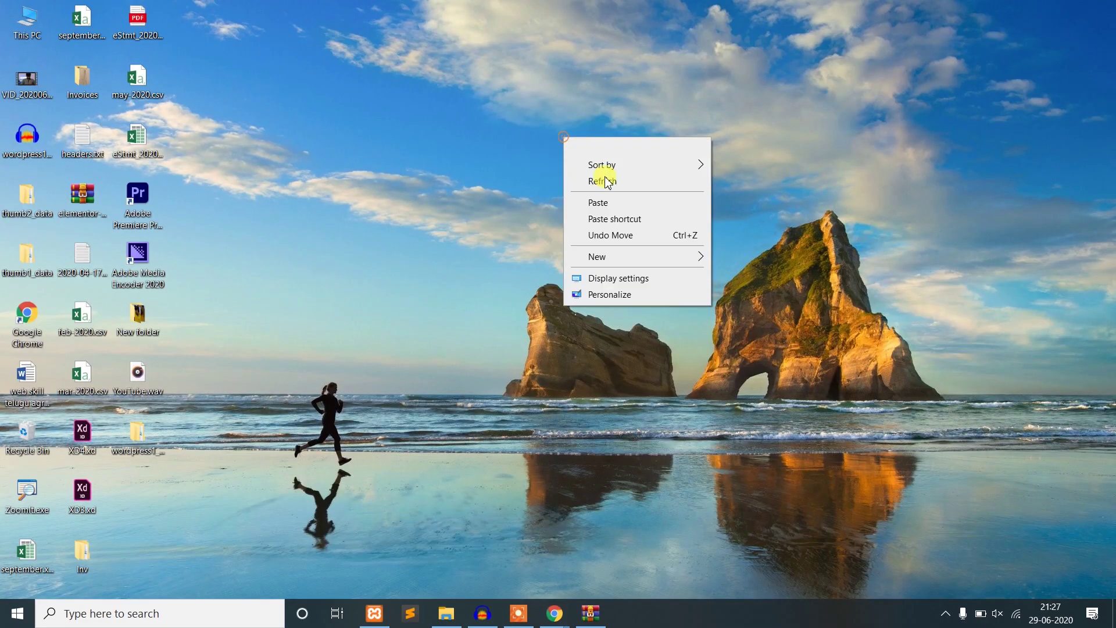
mouse_move(630, 263)
click(754, 258)
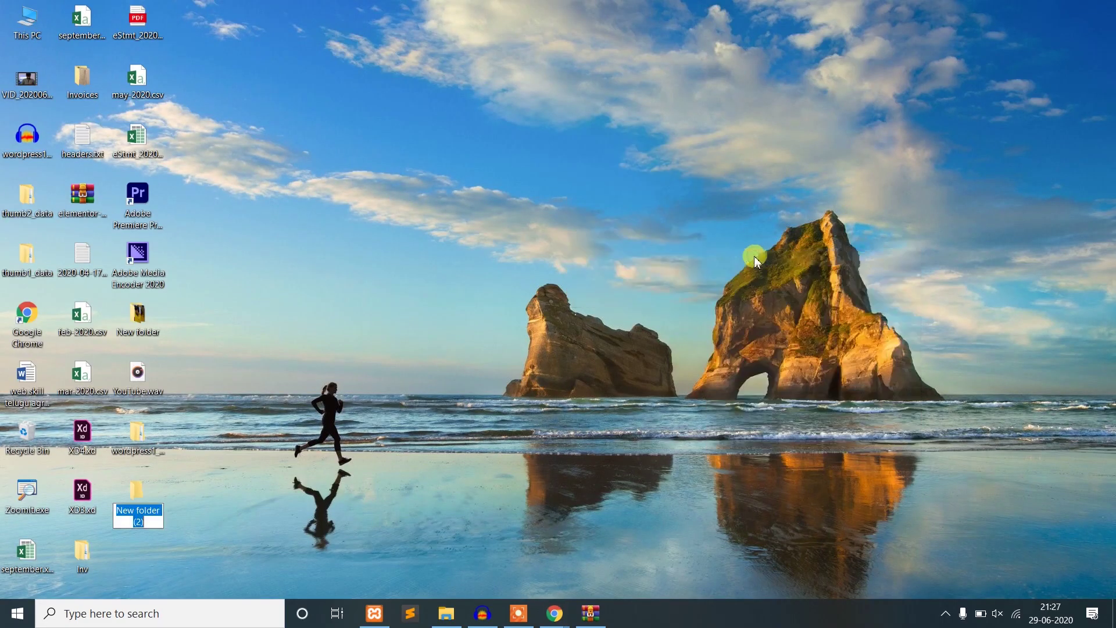
text(webskill)
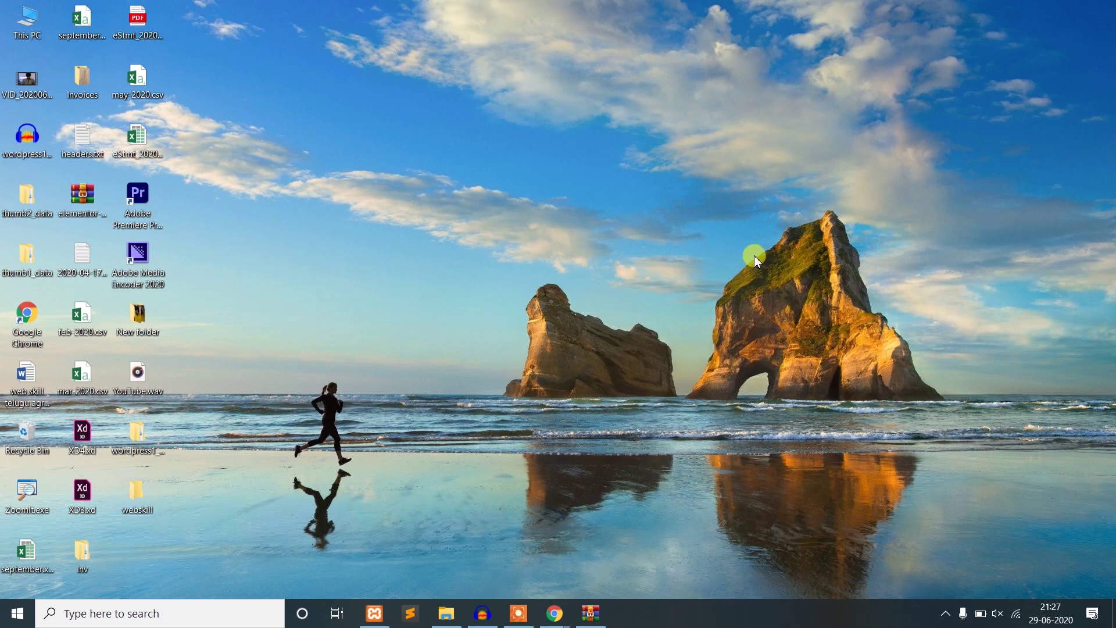
key(Return)
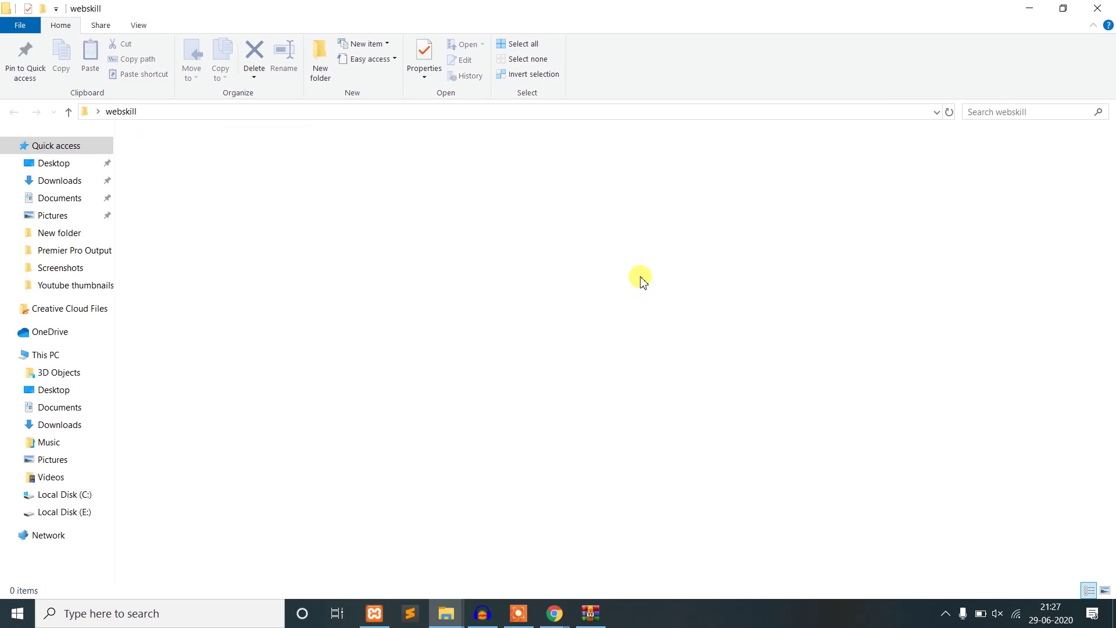
key(ctrl+v)
- Rename installer (4).php to installer.php
click(345, 229)
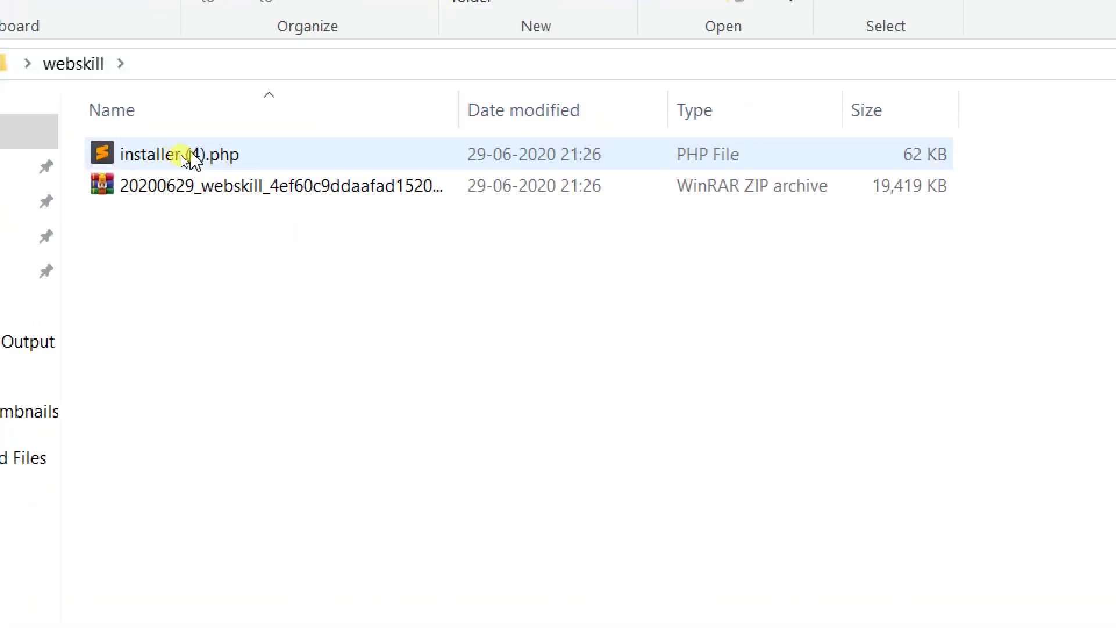
click(185, 158)
click(189, 157)
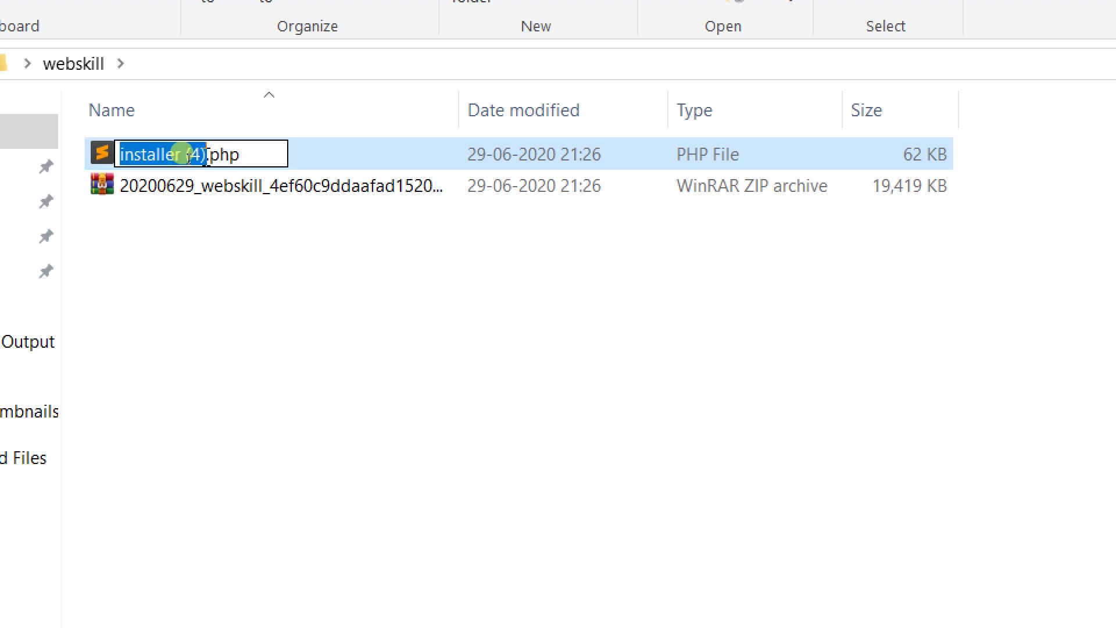
click(205, 155)
key(BackSpace)
key(BackSpace)
key(BackSpace)
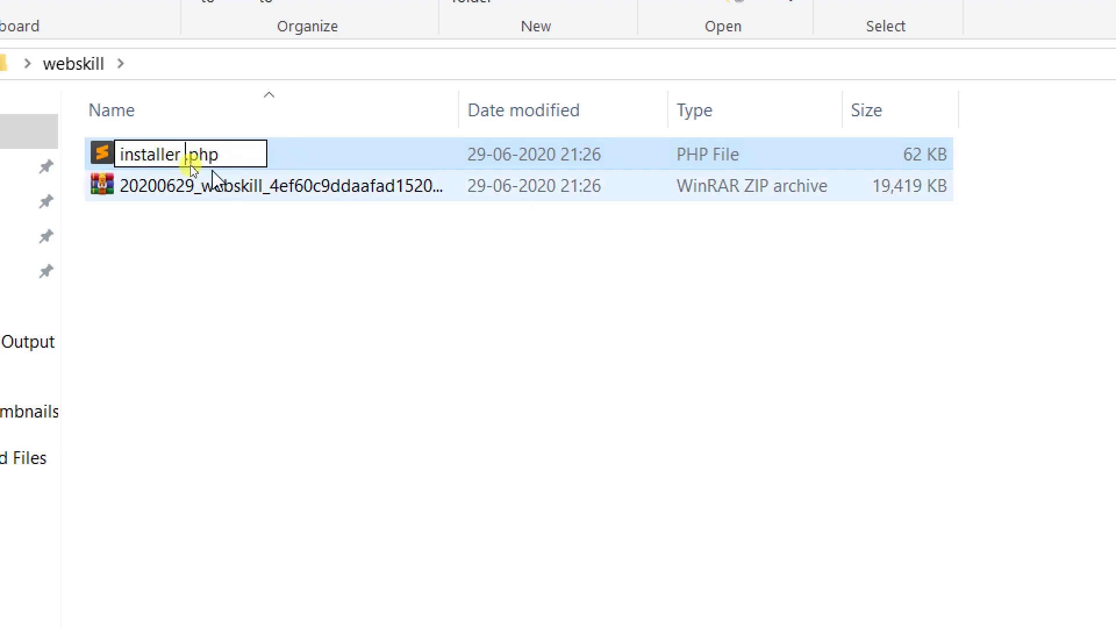
key(Return)
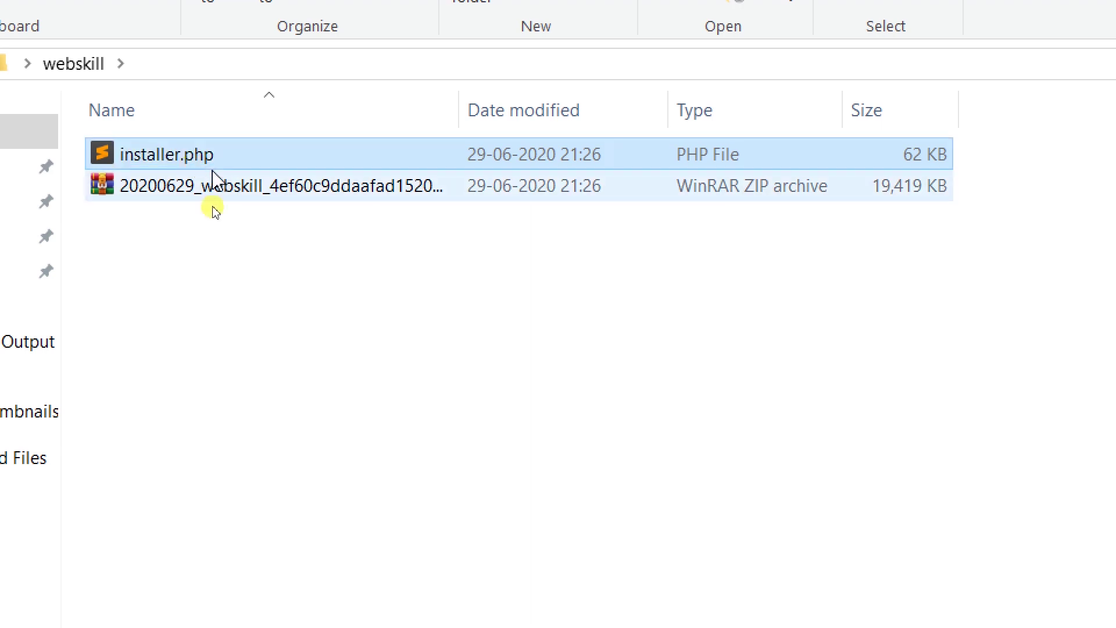
click(233, 254)
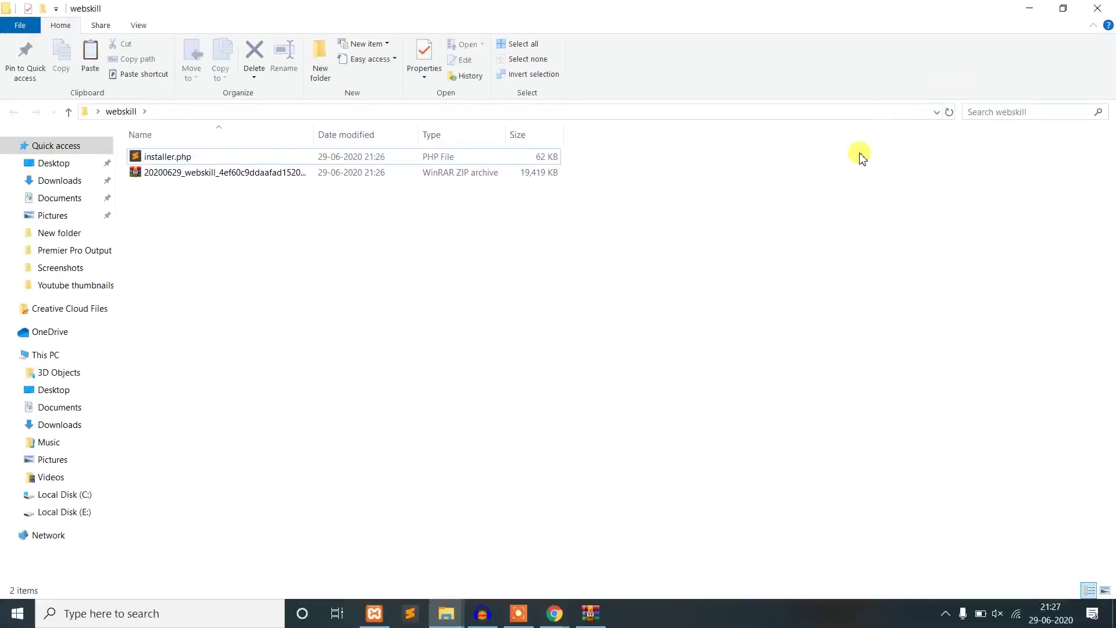
- Check both files in webskill, then return to the browser window showing the webskill site
drag(449, 349, 195, 145)
click(588, 346)
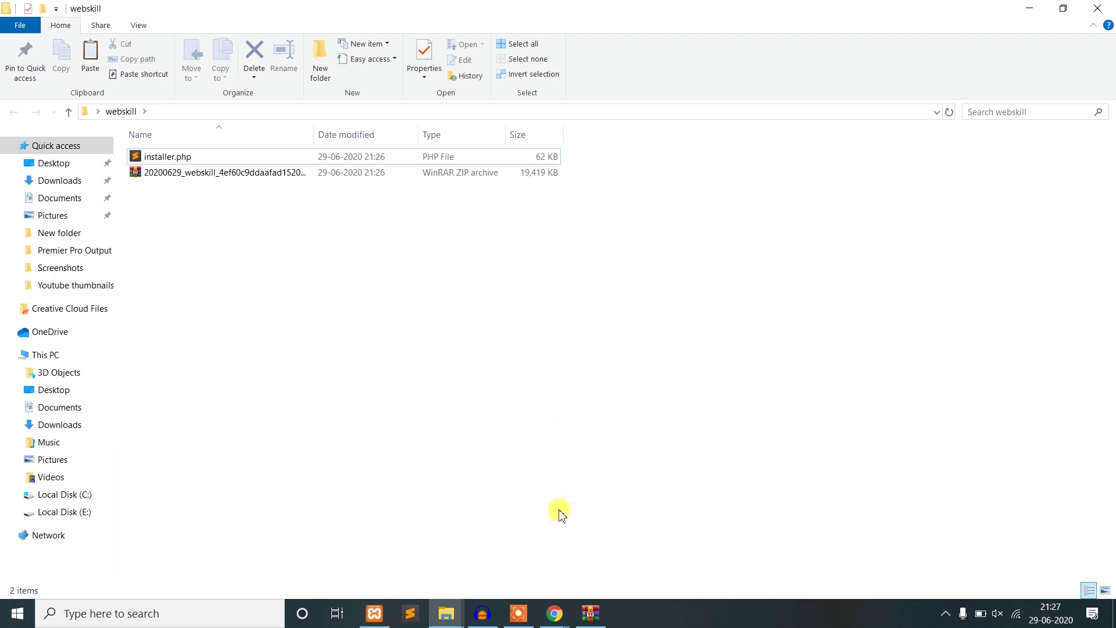
click(555, 614)
click(584, 566)
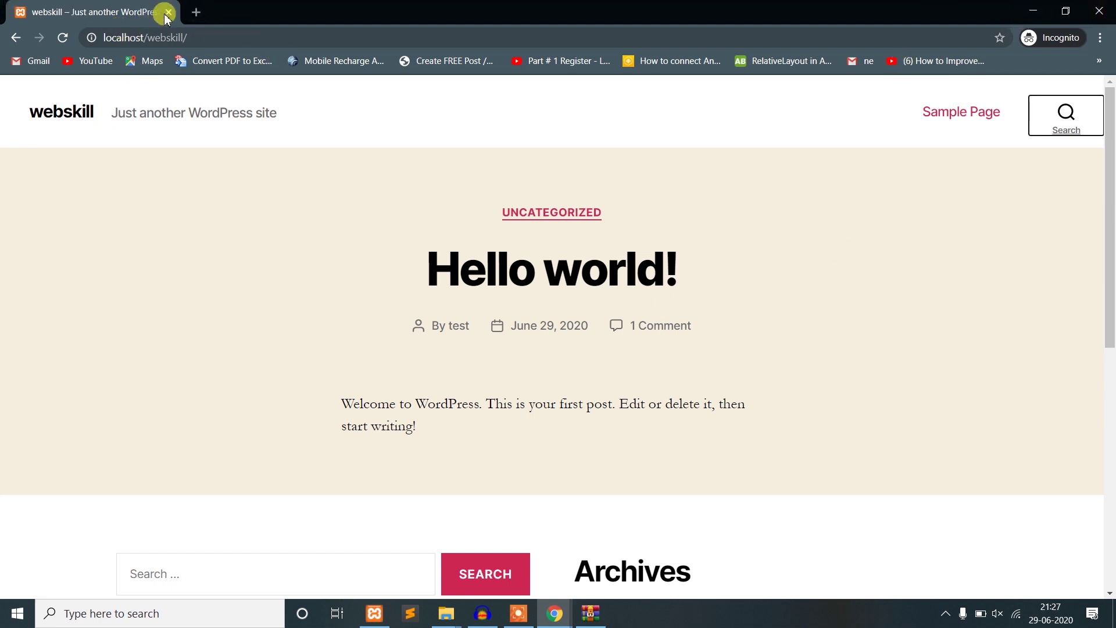
- Close the private window and the extra tabs, including About Us, in the main browser
click(196, 12)
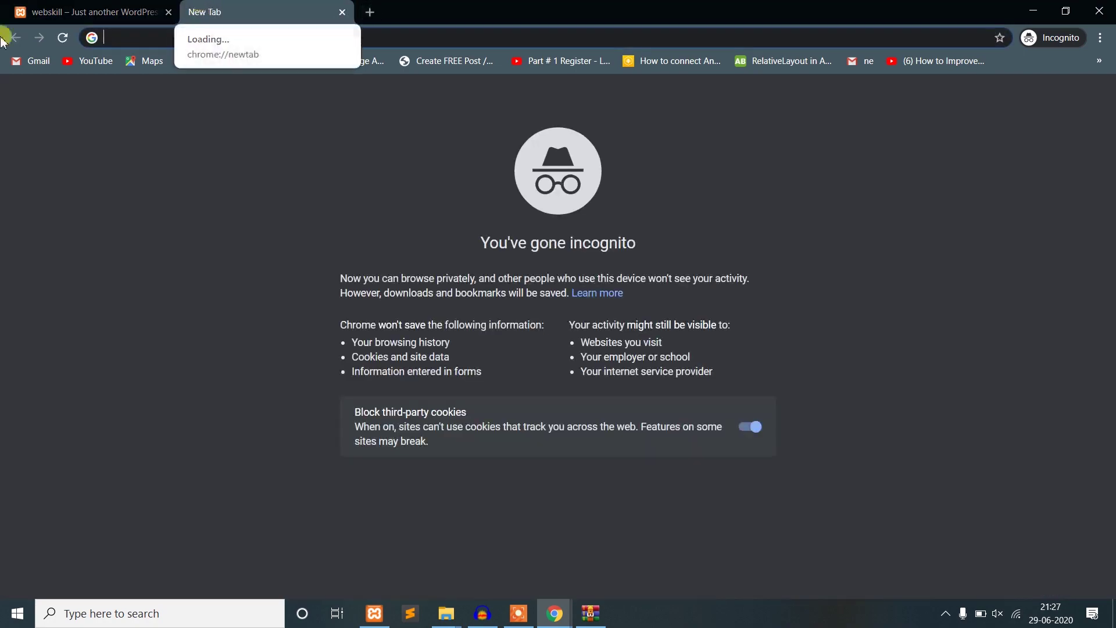
click(1098, 10)
key(alt+Tab)
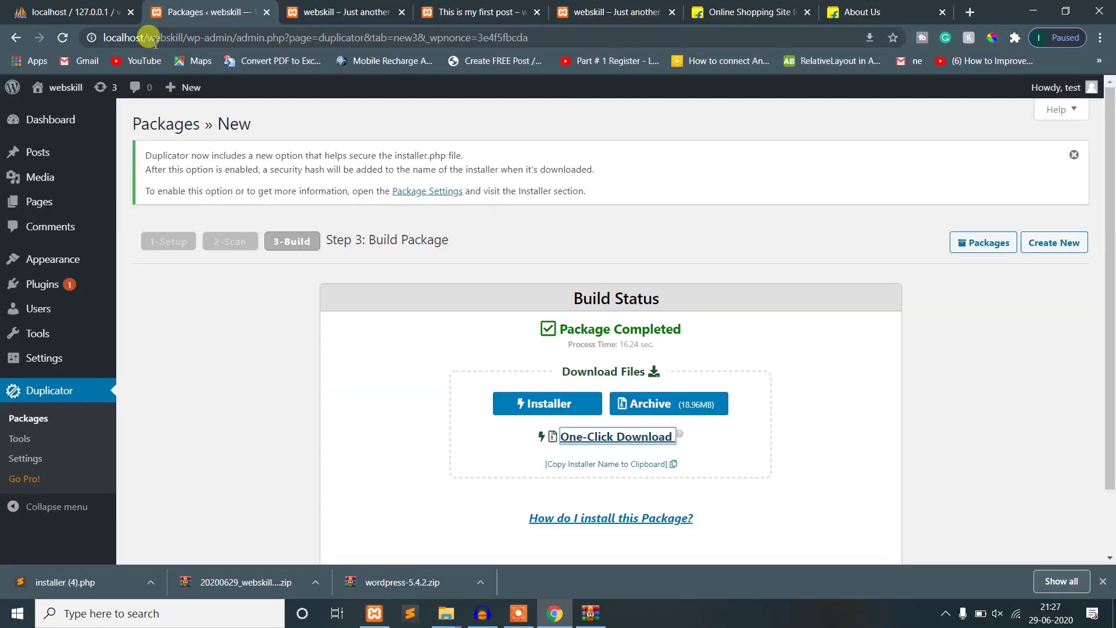
click(352, 11)
click(402, 12)
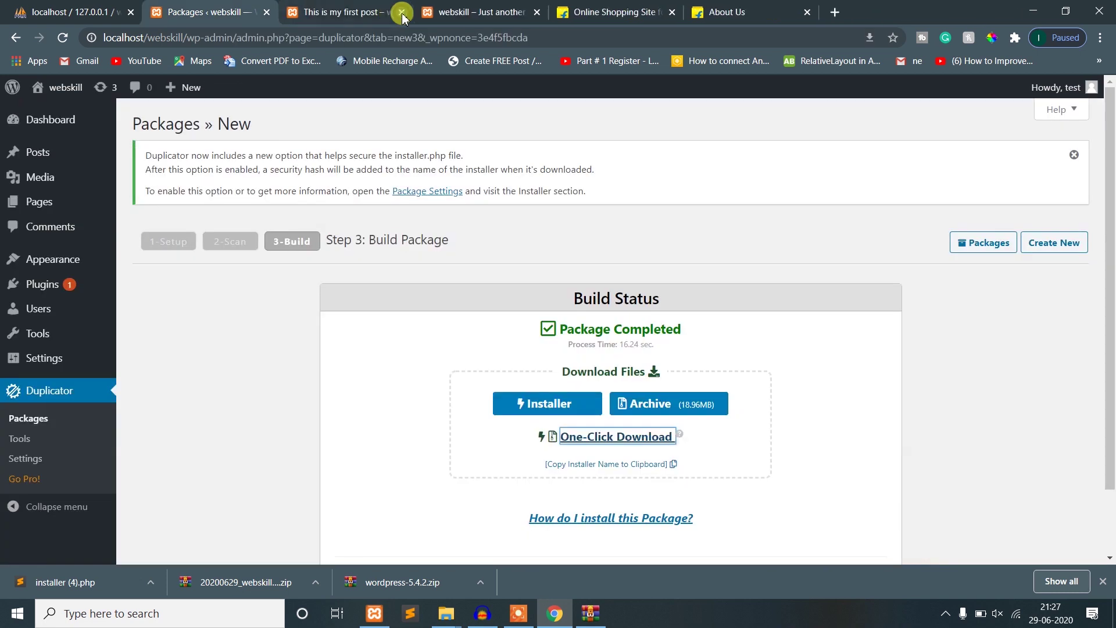
click(402, 12)
click(402, 12)
click(402, 12)
click(402, 12)
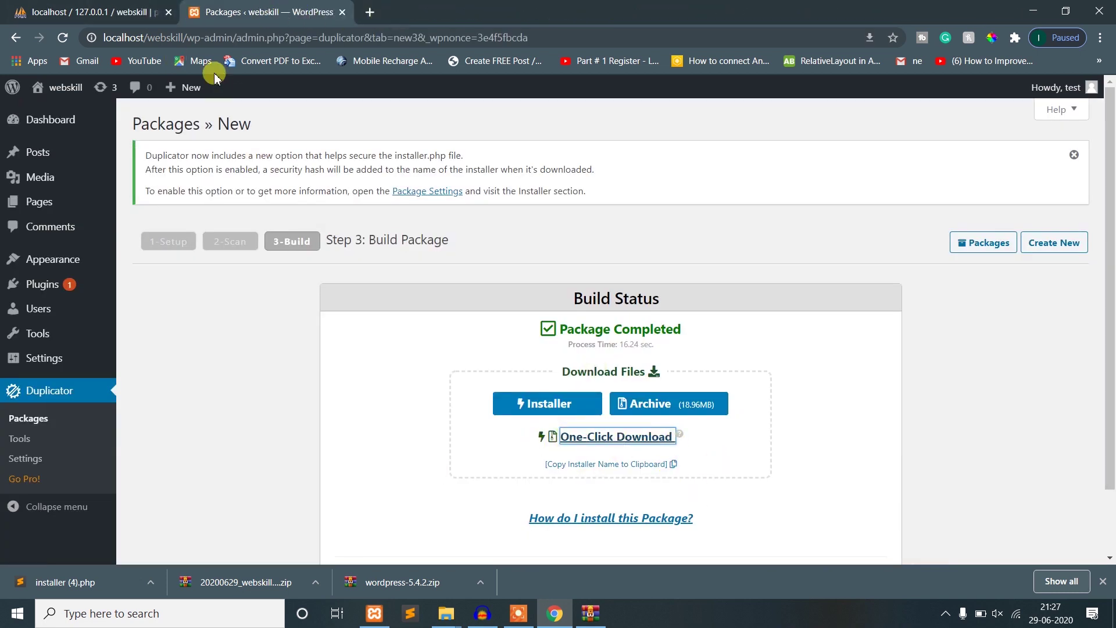
- Load the namecheap.com home page in a new tab
click(370, 12)
click(353, 37)
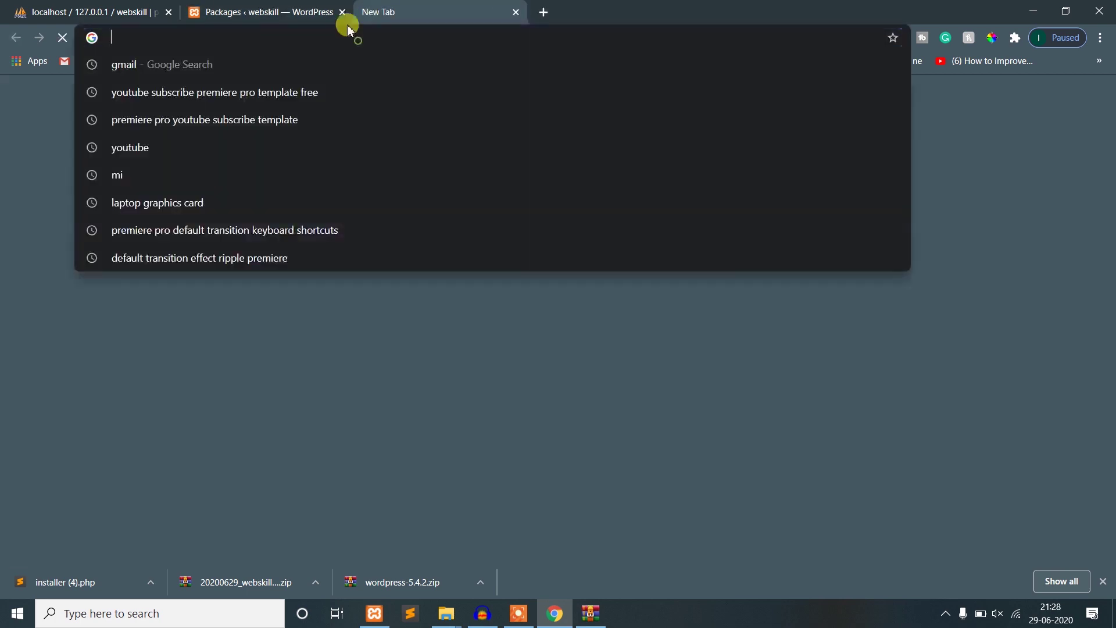
text(loca)
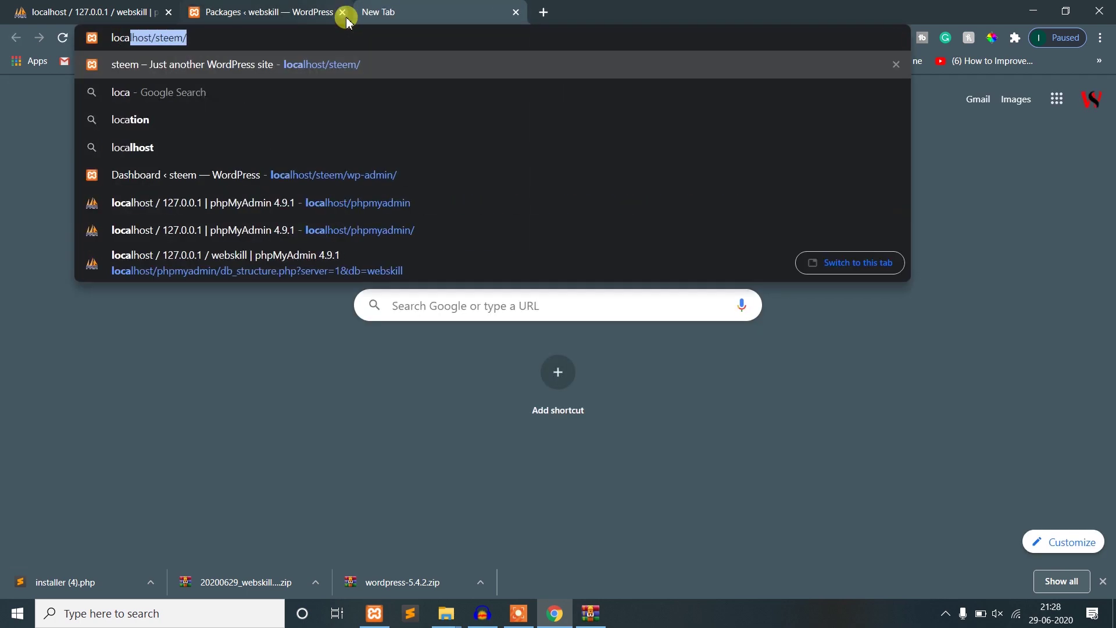
key(BackSpace)
key(BackSpace)
key(BackSpace)
key(BackSpace)
key(BackSpace)
text(name)
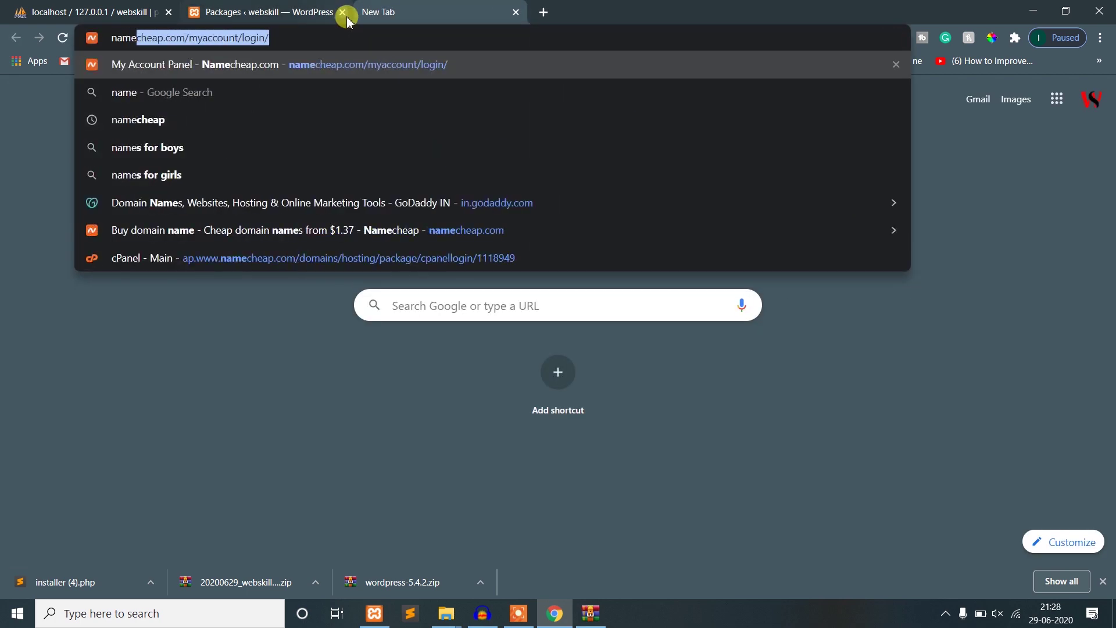
text(cheap.com/myac)
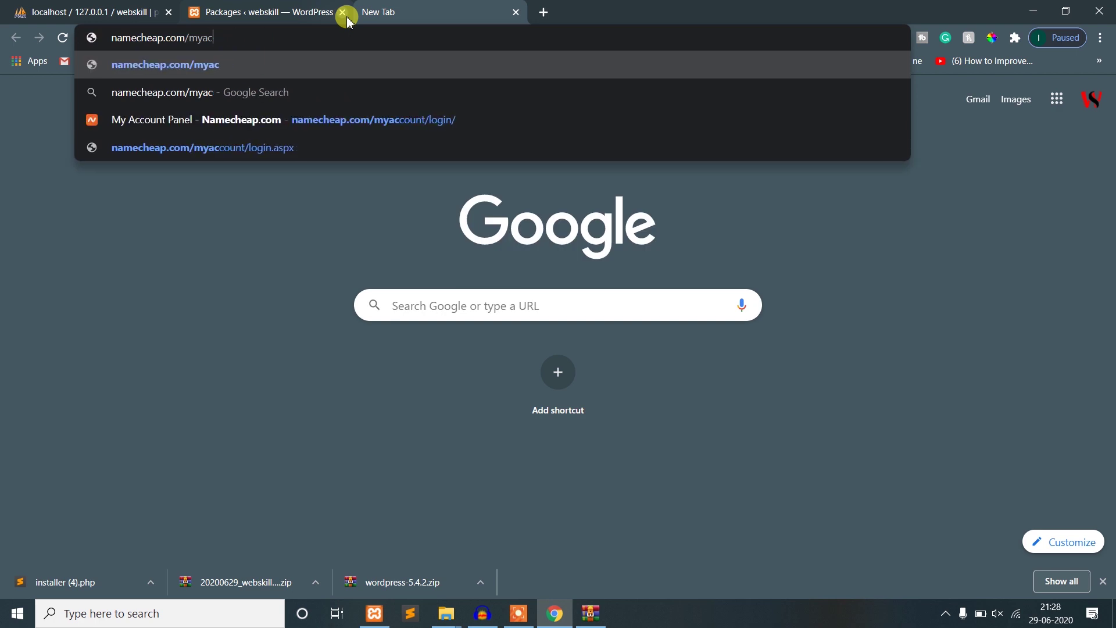
key(BackSpace)
key(BackSpace)
key(BackSpace)
key(BackSpace)
key(Return)
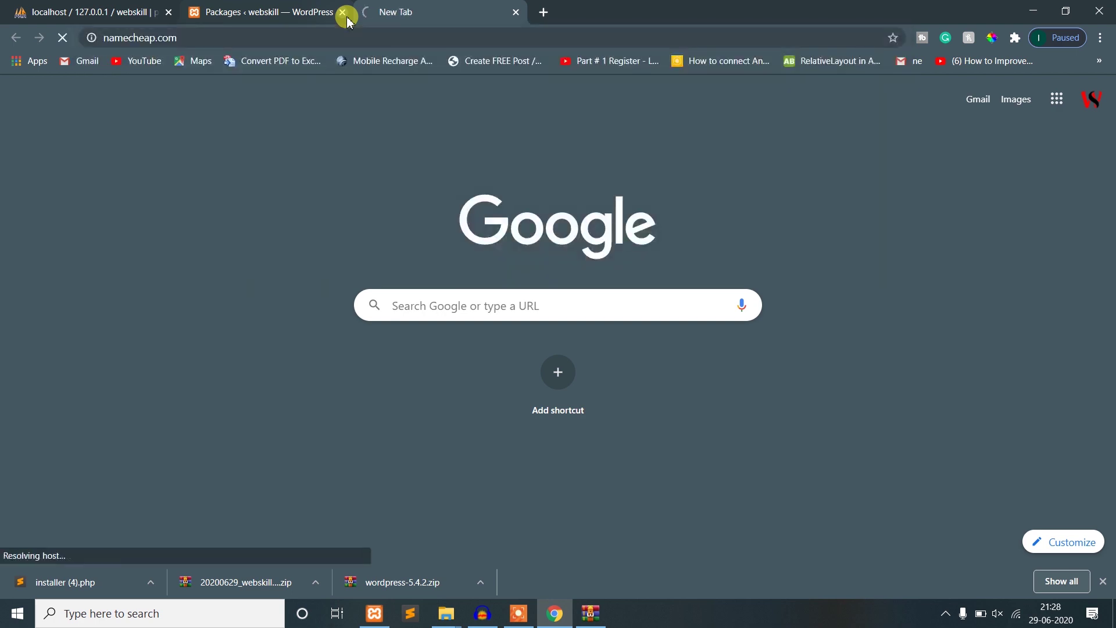
- Open webskilltelugu.com in another tab, then go back to the Namecheap tab
click(544, 8)
text(we)
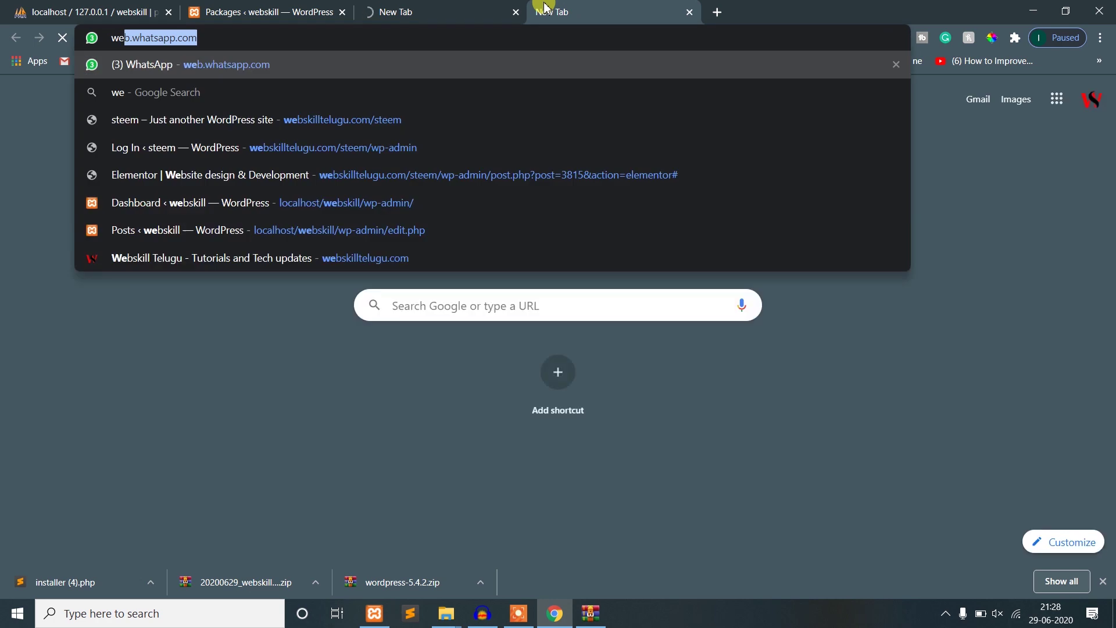
text(bskilltelugu)
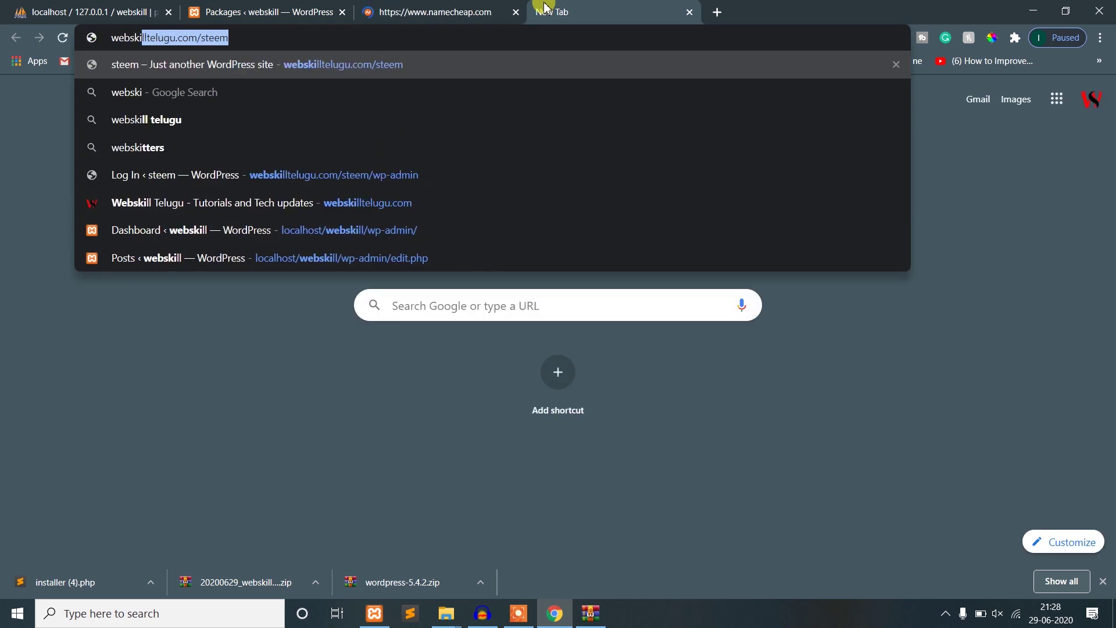
key(Right)
key(BackSpace)
key(BackSpace)
key(BackSpace)
key(BackSpace)
key(BackSpace)
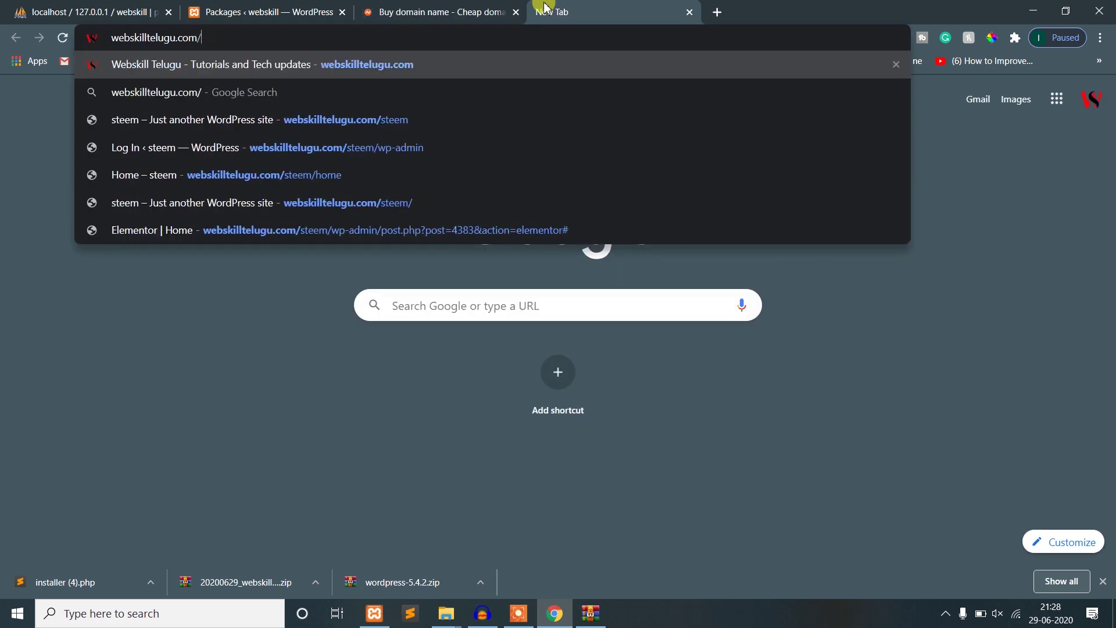
key(Return)
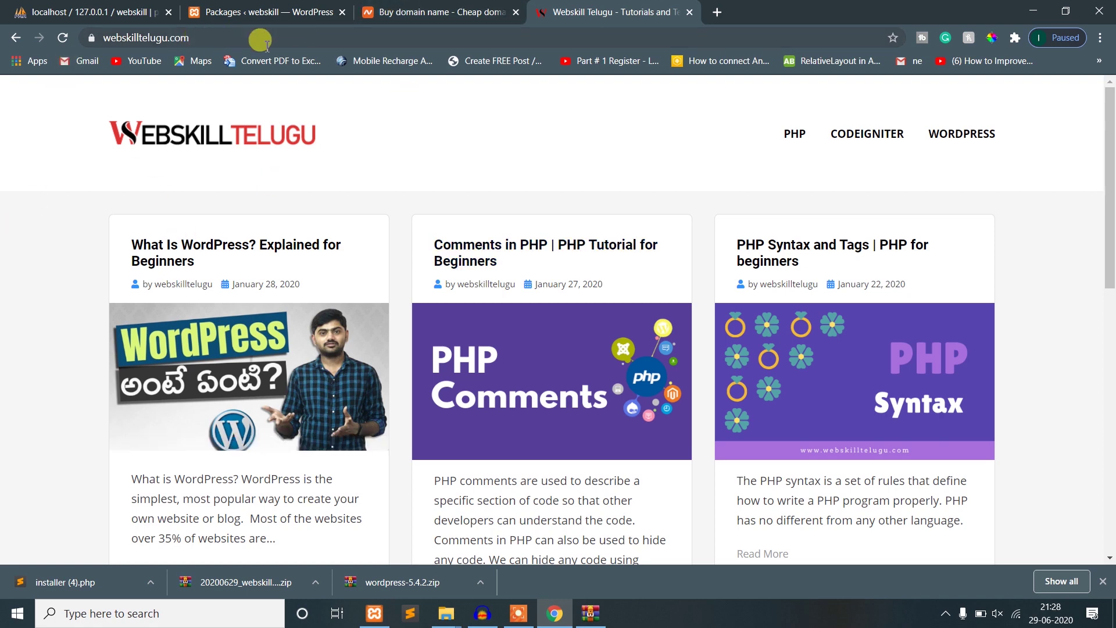
click(424, 17)
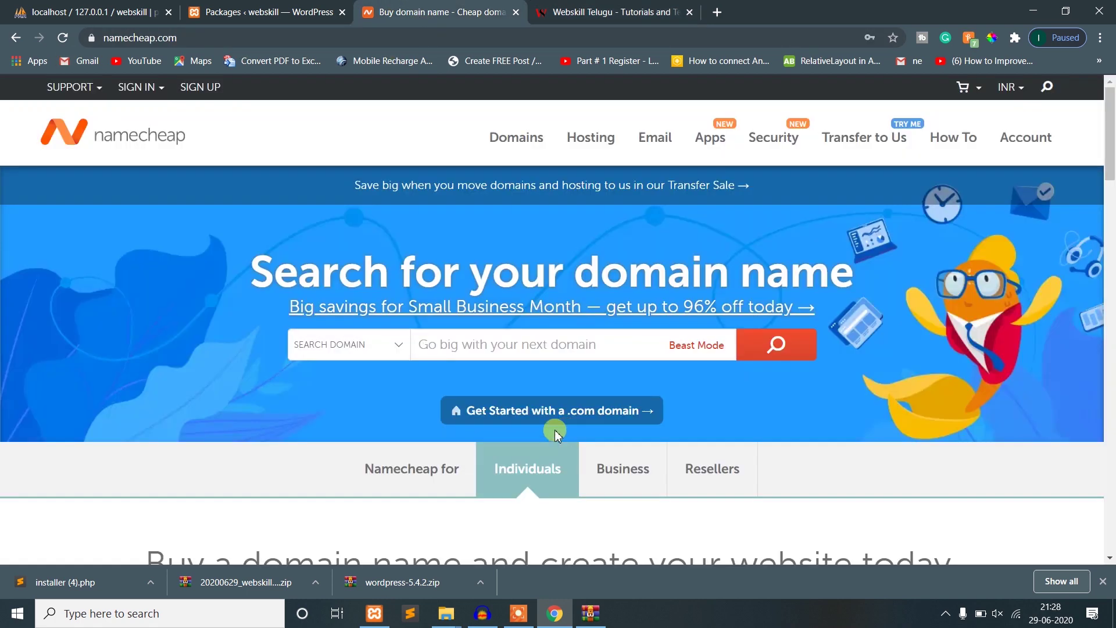
- Sign in to Namecheap and choose Go to cPanel for the webskilltelugu.com hosting
mouse_move(156, 99)
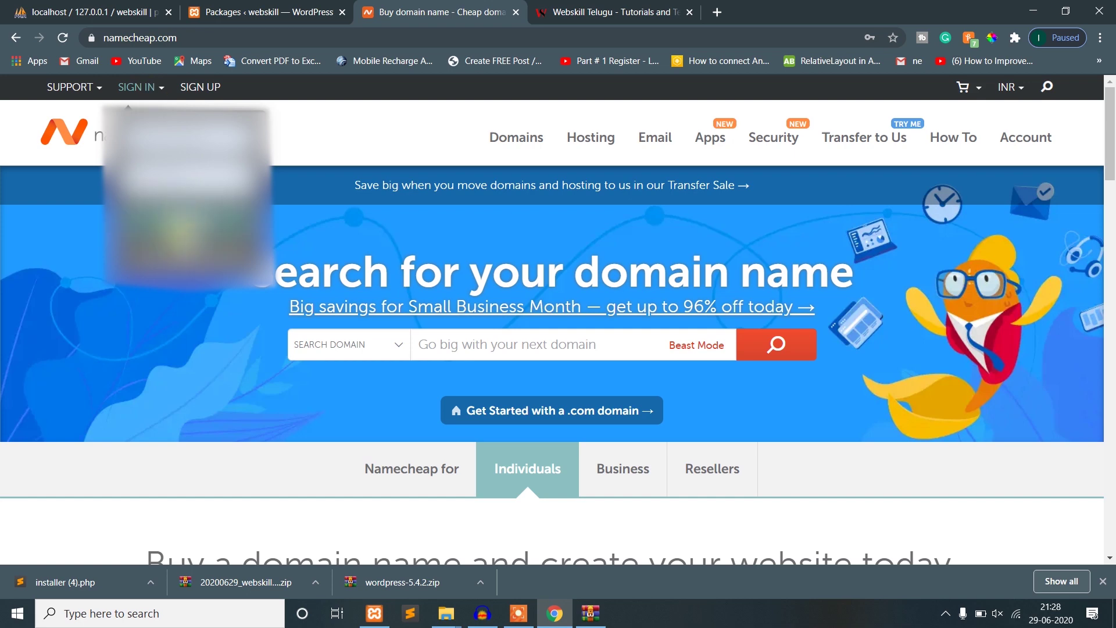
click(174, 227)
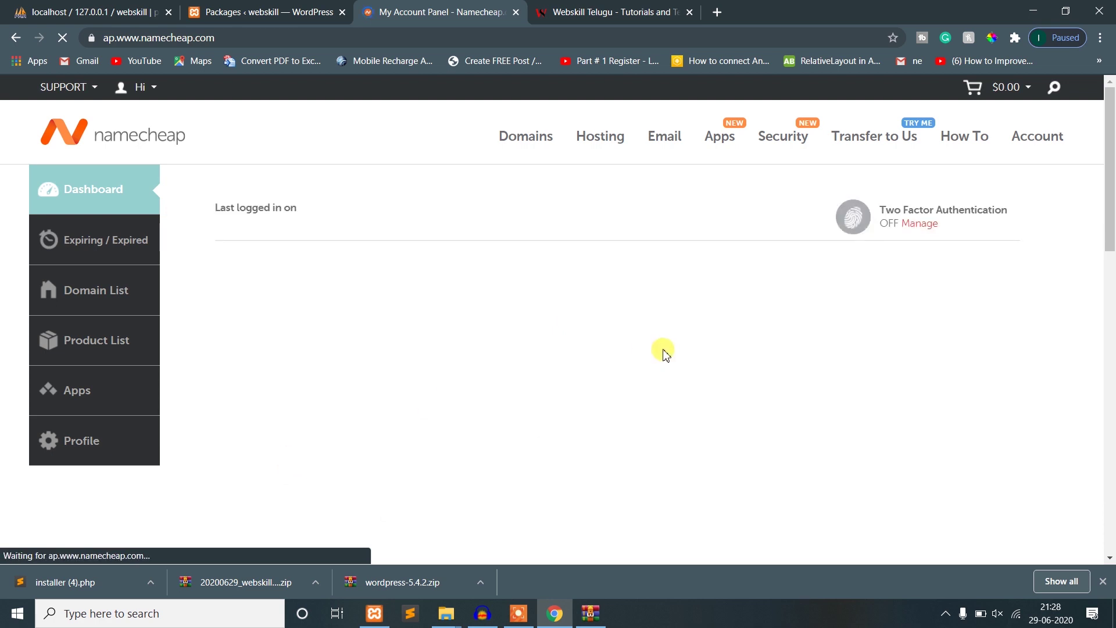
click(185, 93)
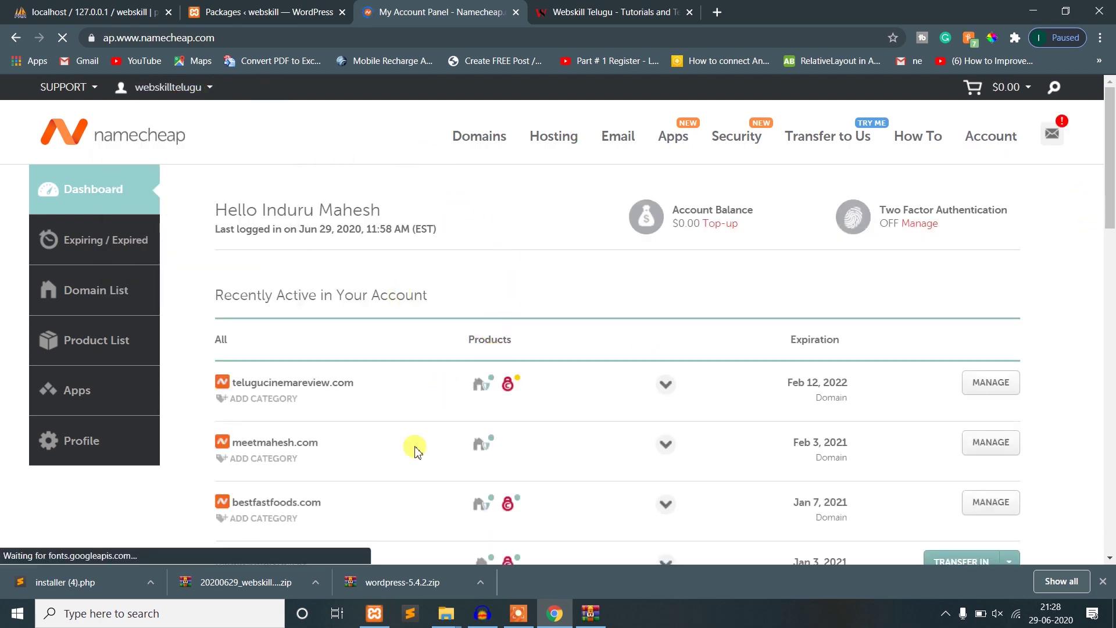
scroll(326, 448, down, 5)
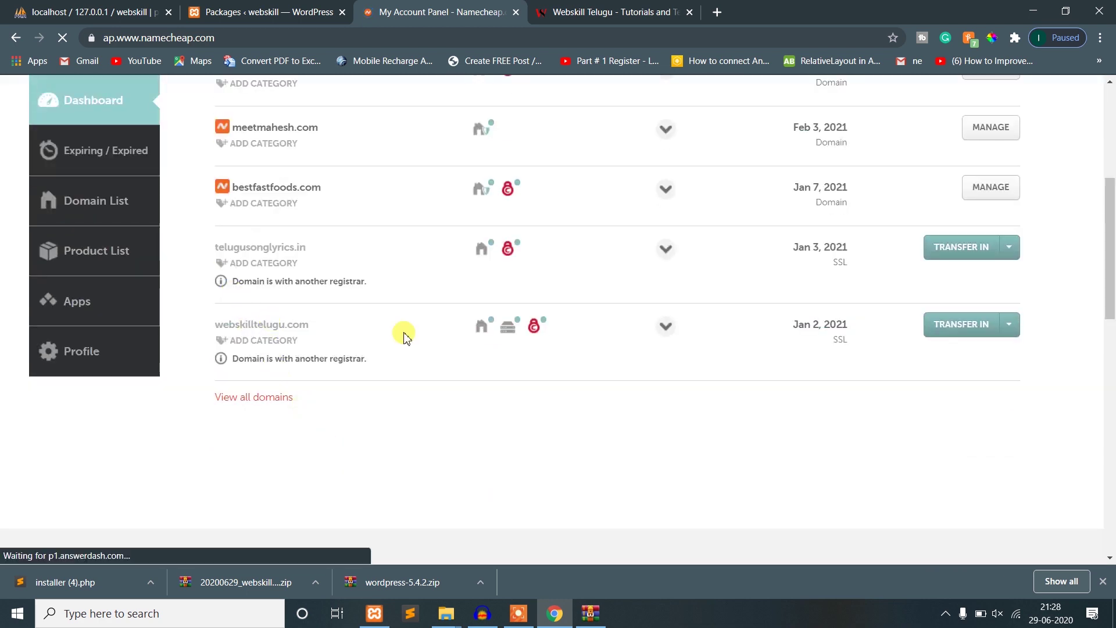
mouse_move(517, 330)
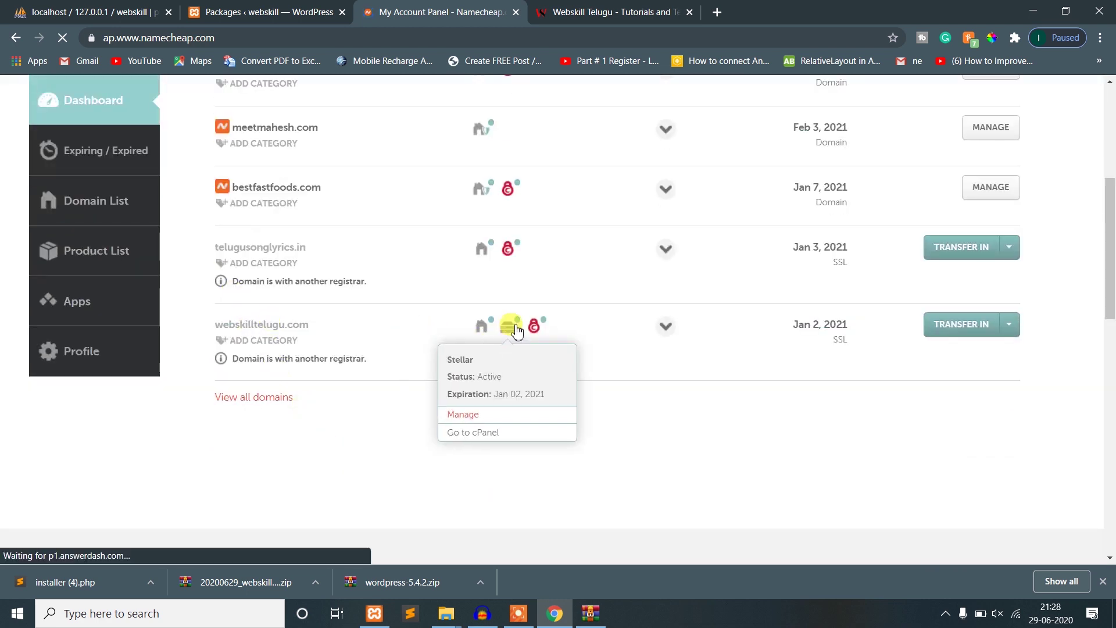
click(483, 433)
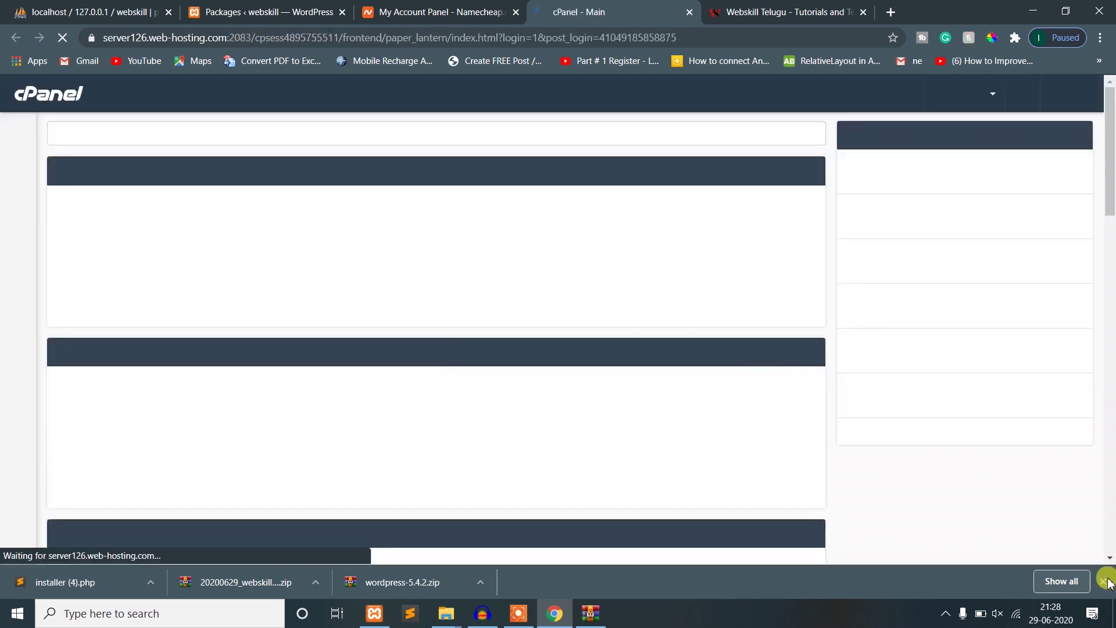
- Dismiss the downloads bar, search cPanel for 'file', and open File Manager in its tab
click(1104, 580)
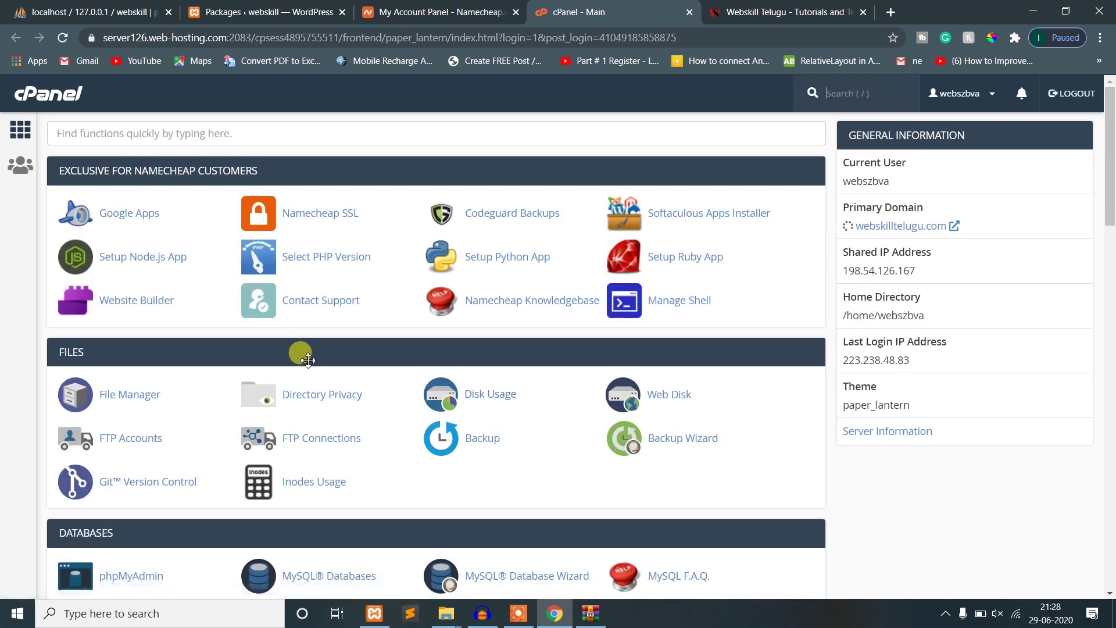
click(166, 140)
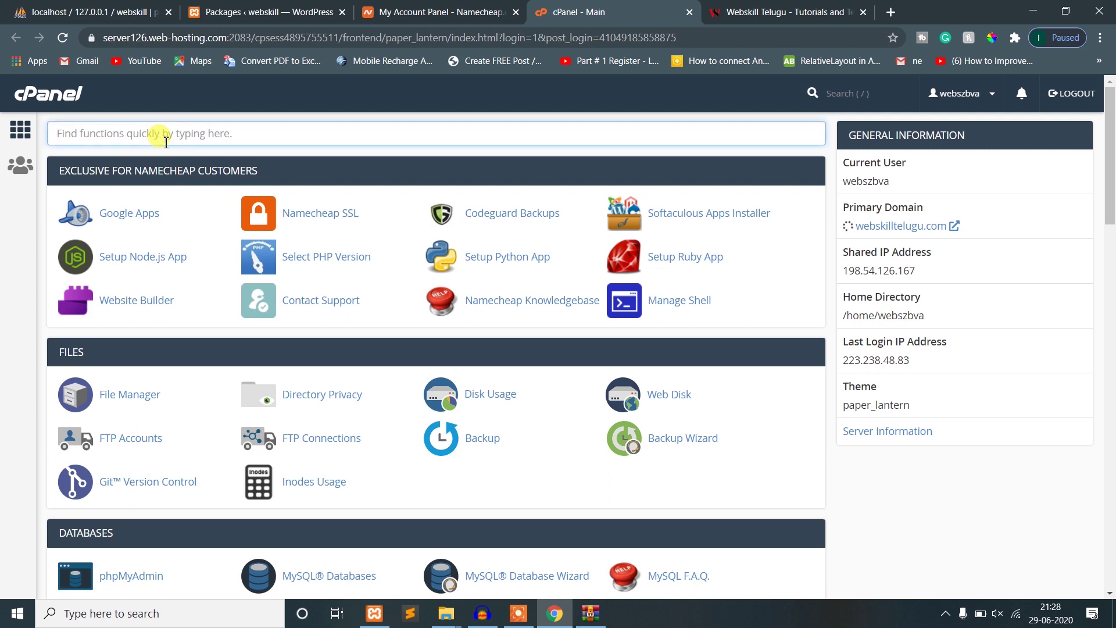
text(file)
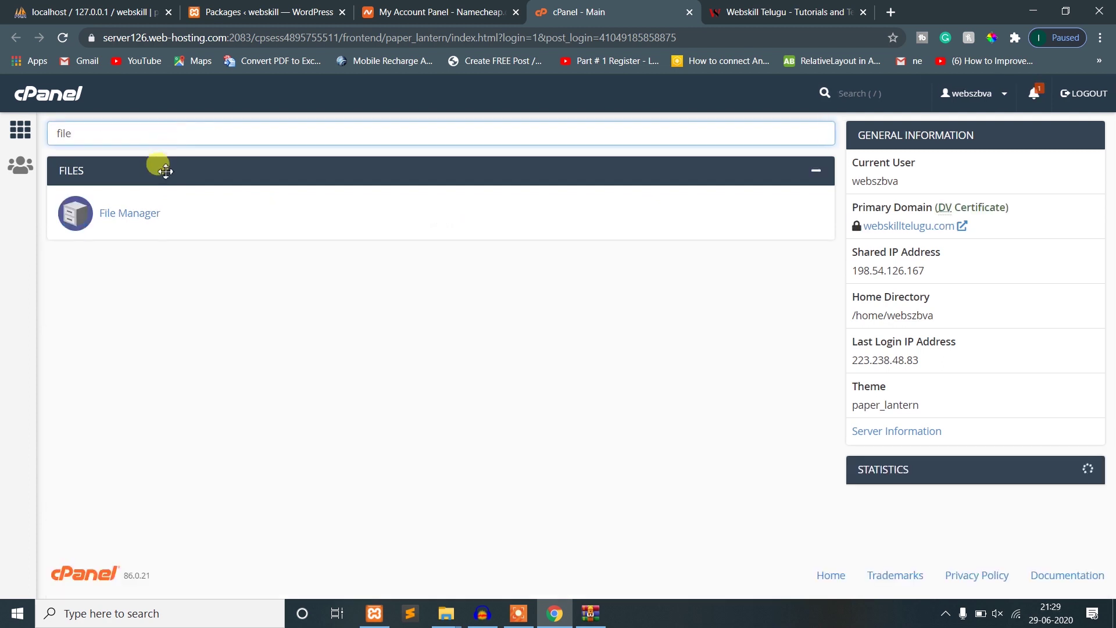
click(146, 219)
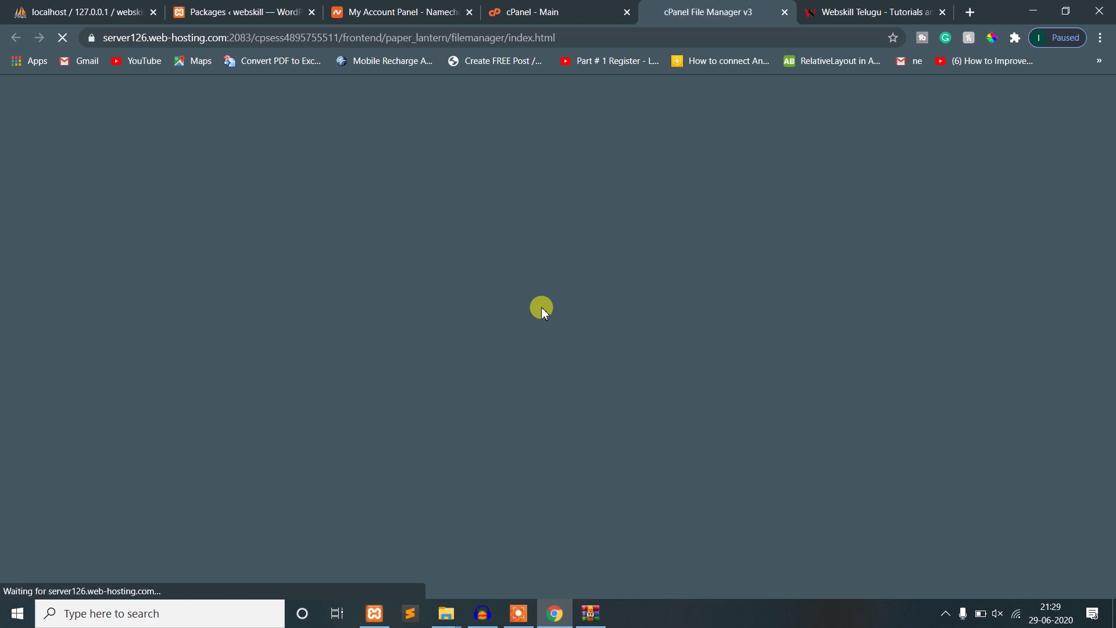
click(578, 7)
click(698, 6)
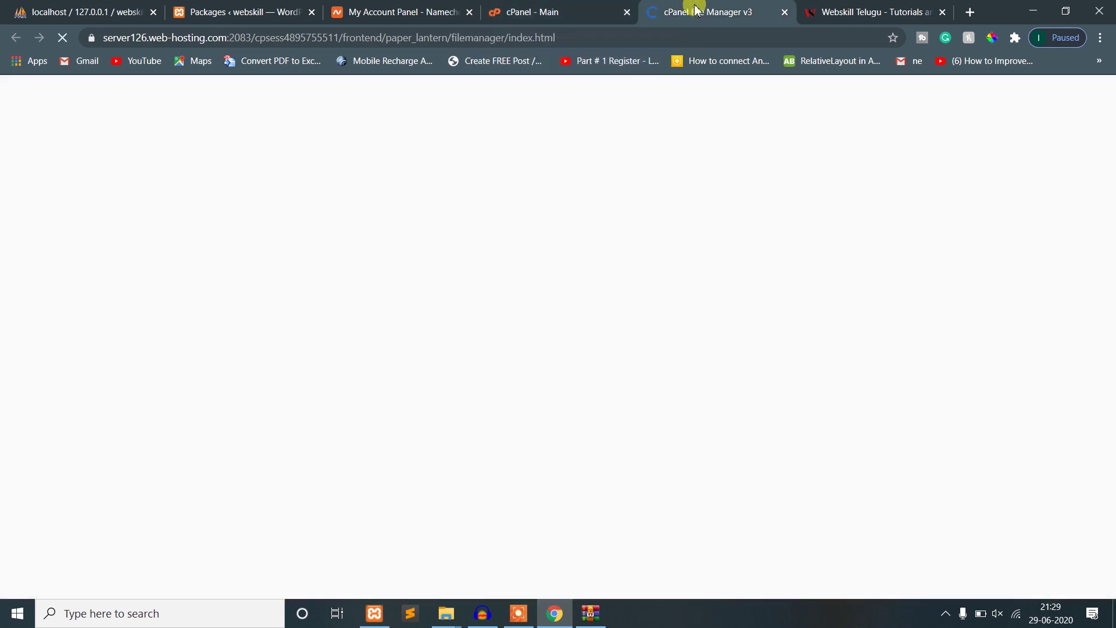
click(554, 6)
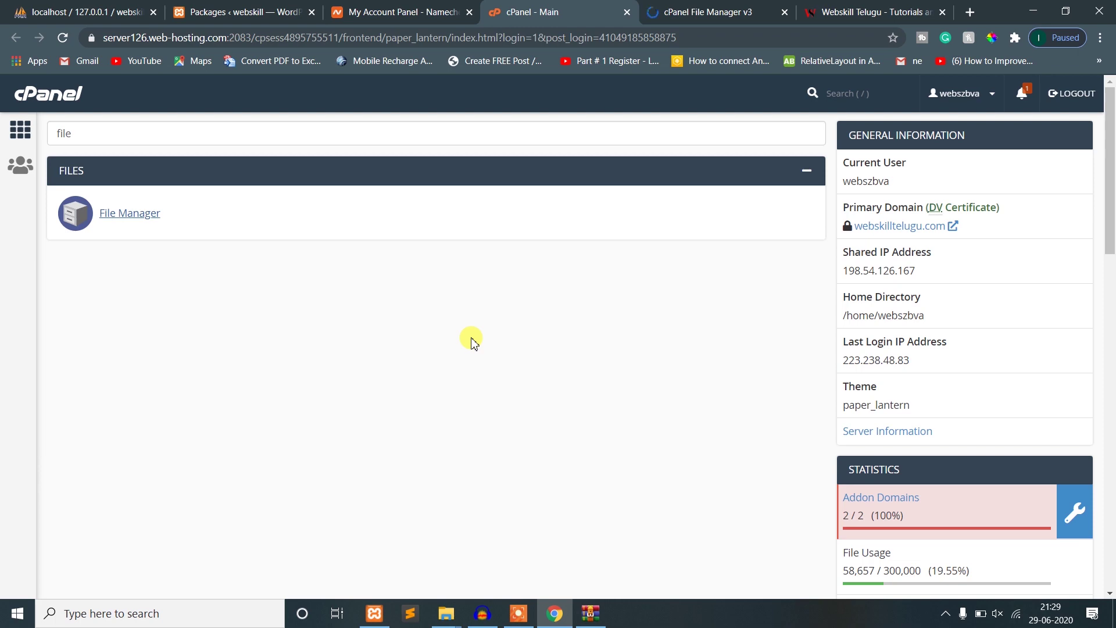
click(667, 7)
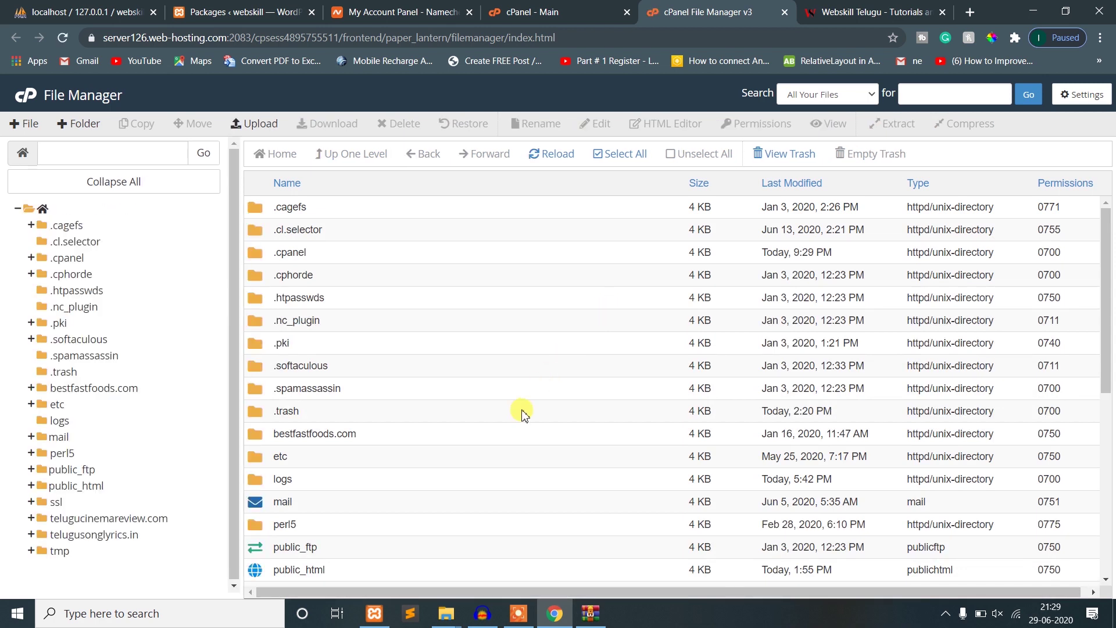
double_click(366, 570)
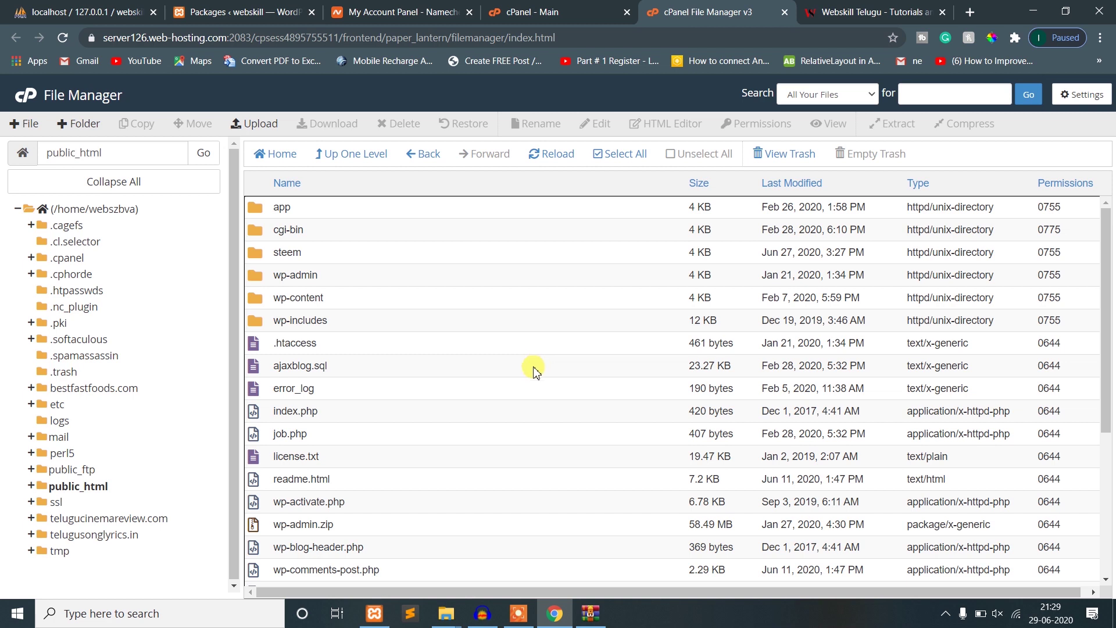
click(117, 151)
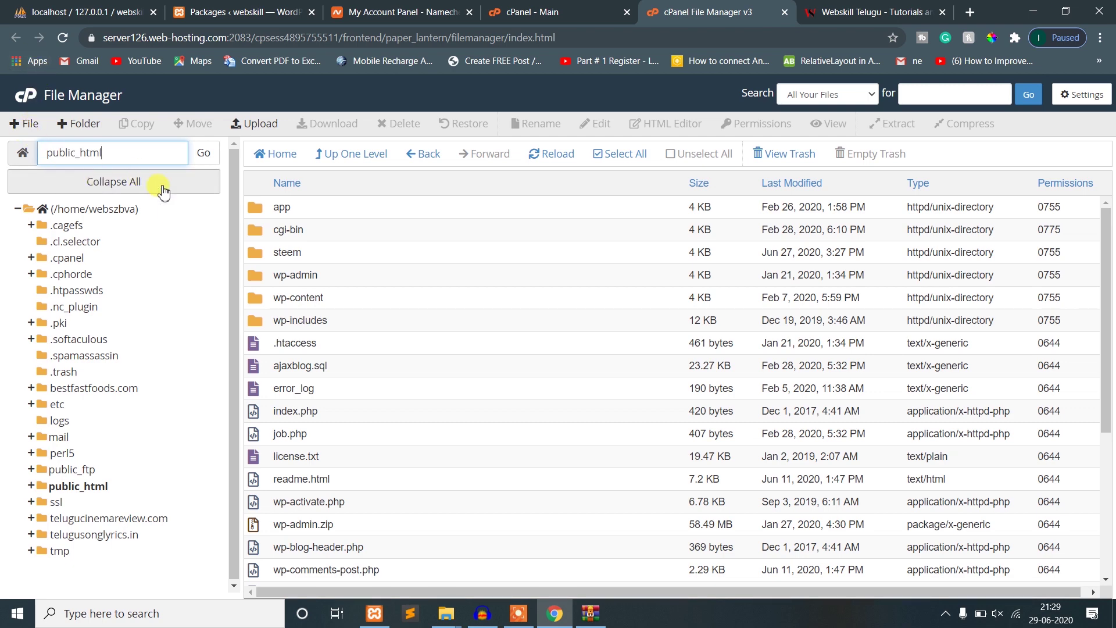
click(336, 154)
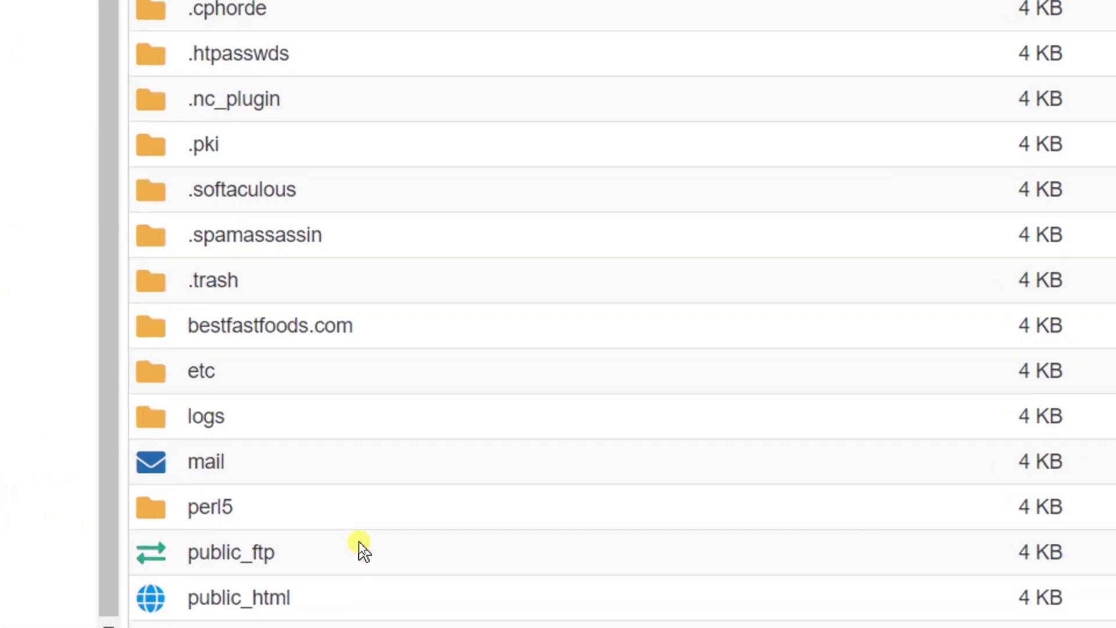
scroll(358, 535, down, 5)
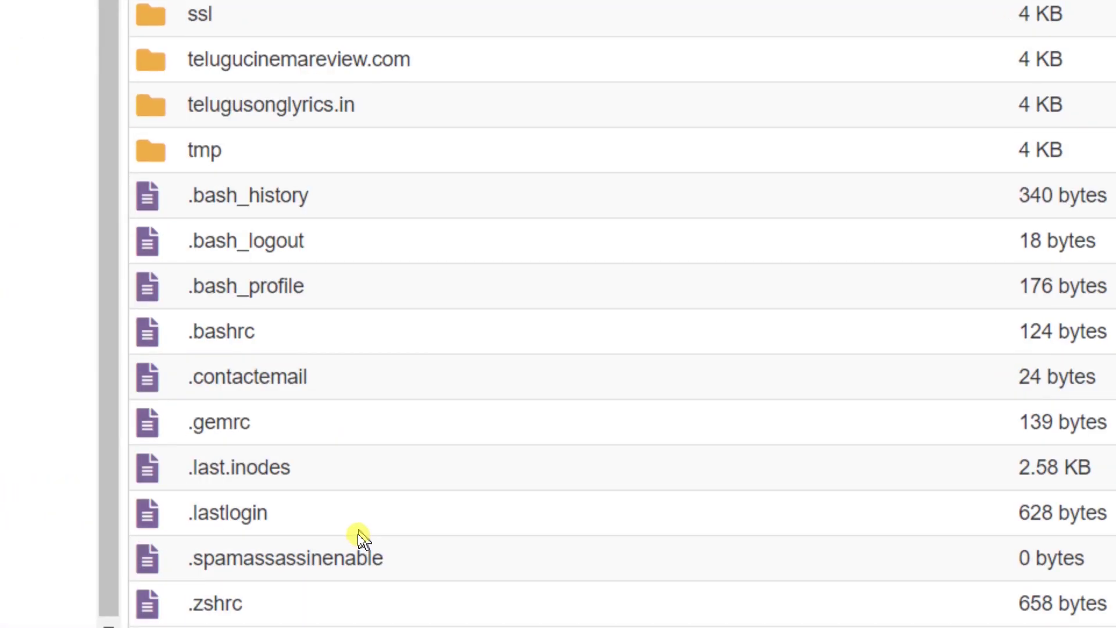
scroll(347, 419, up, 5)
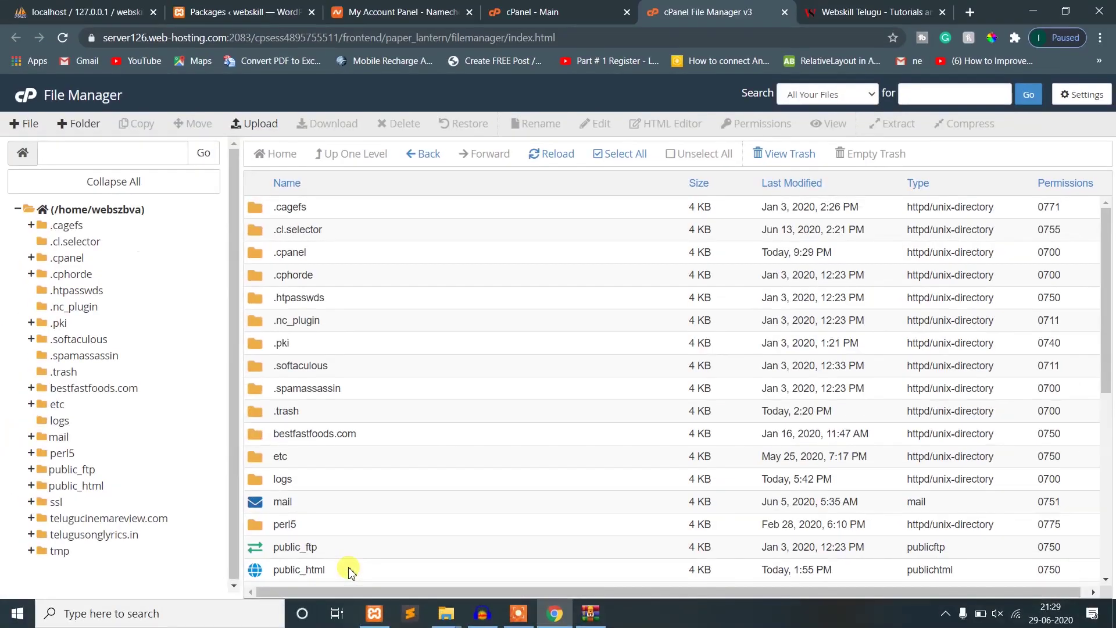
- Inside public_html, create a folder named webskill and open it
double_click(344, 515)
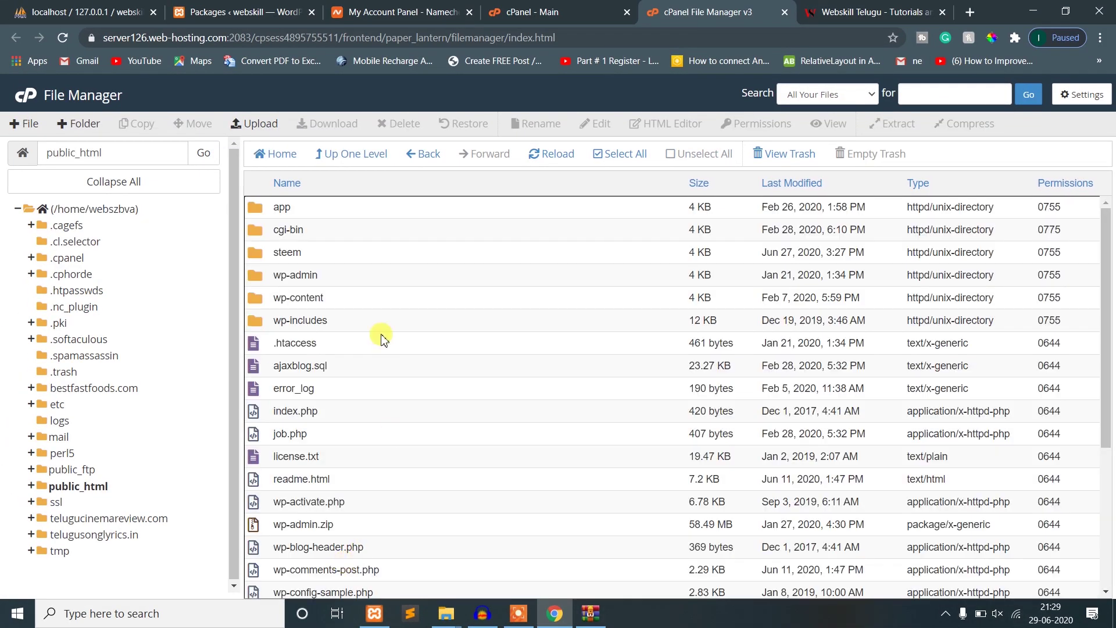
scroll(413, 452, down, 3)
scroll(412, 452, up, 3)
click(87, 129)
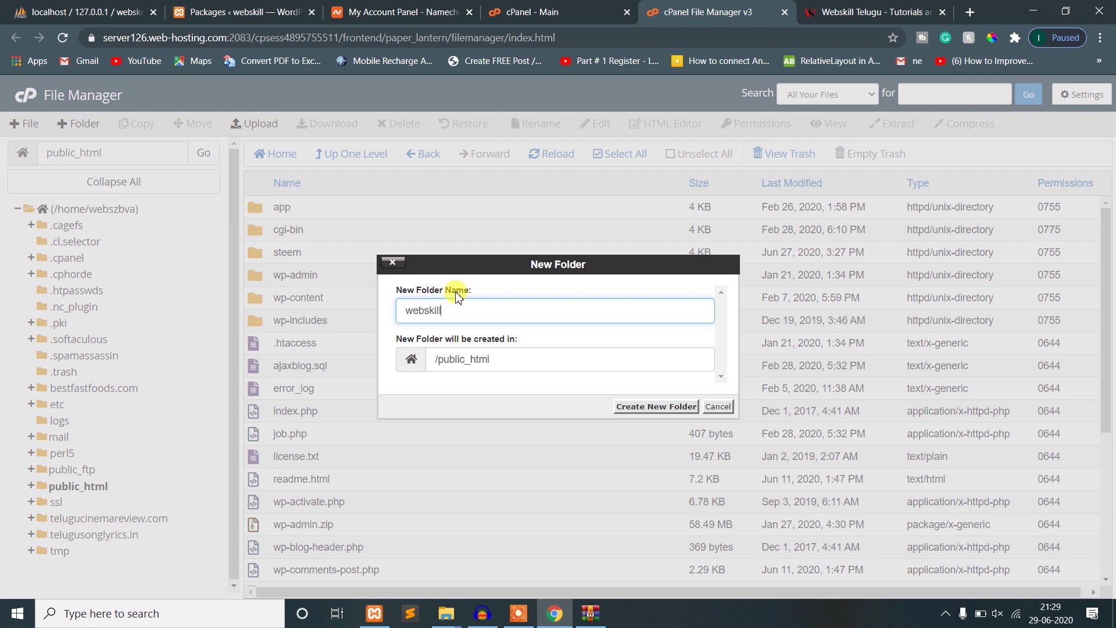
click(621, 406)
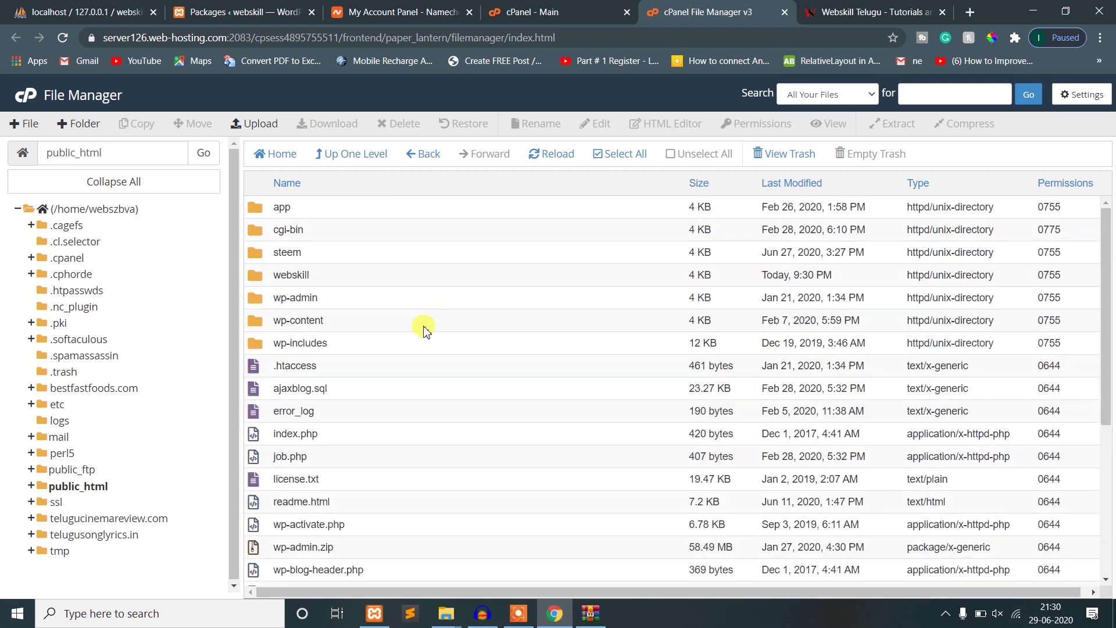
click(329, 275)
double_click(328, 275)
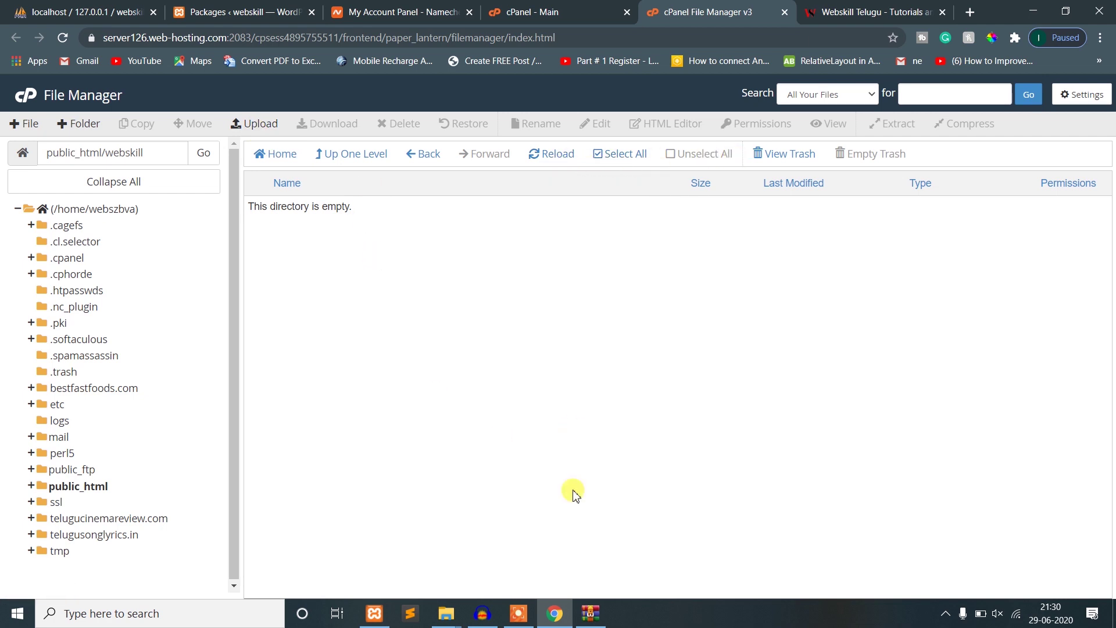
- Upload the webskill archive zip from the desktop webskill folder
click(260, 125)
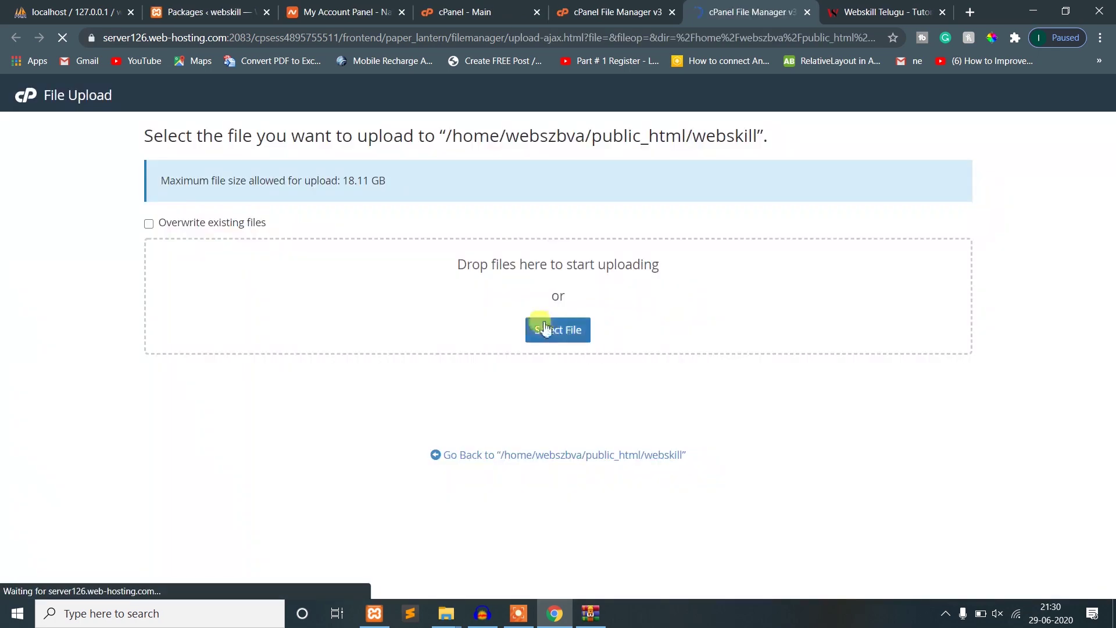
click(544, 326)
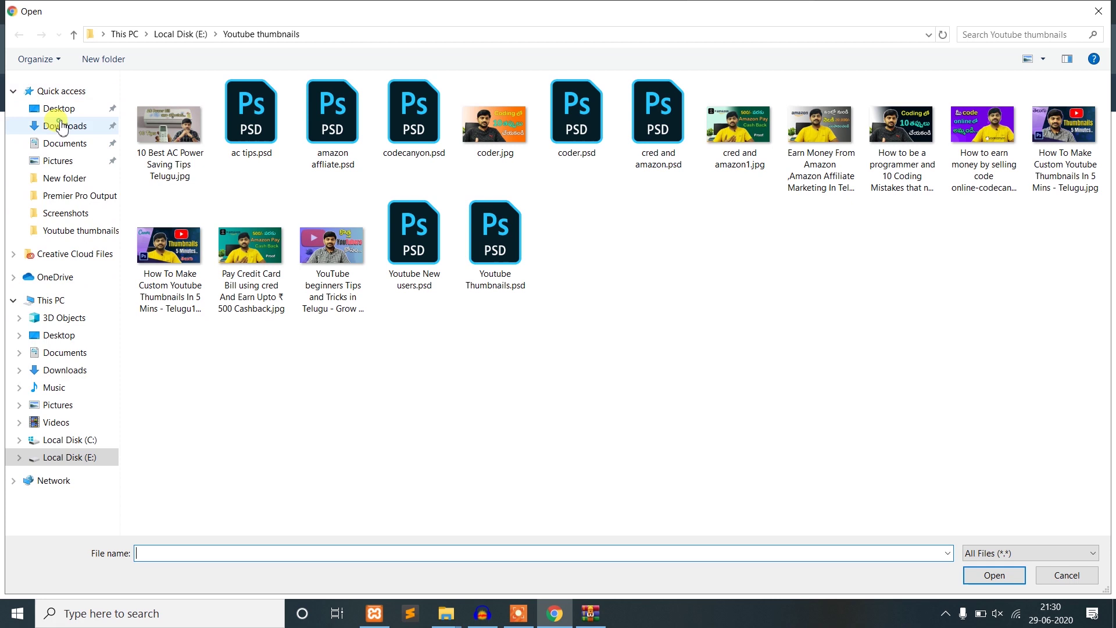
click(62, 126)
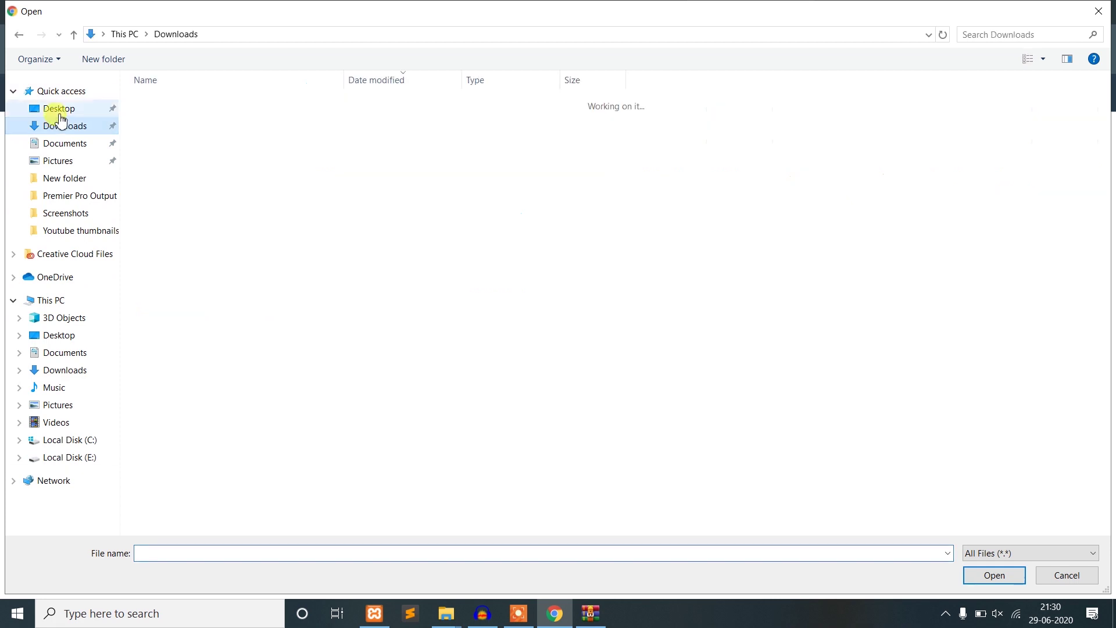
click(58, 109)
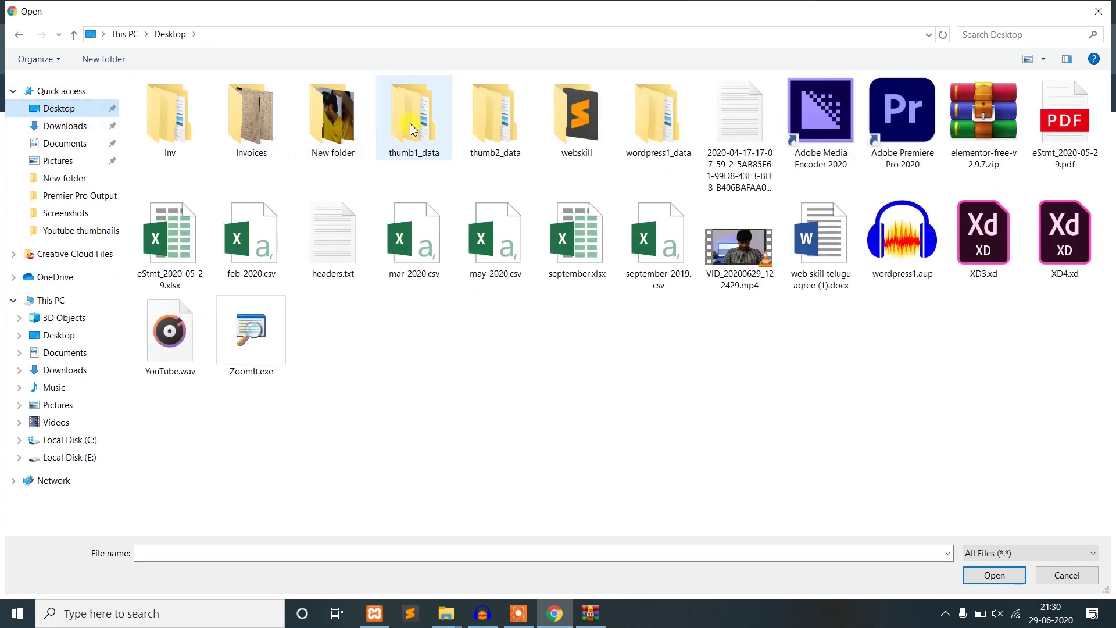
double_click(582, 141)
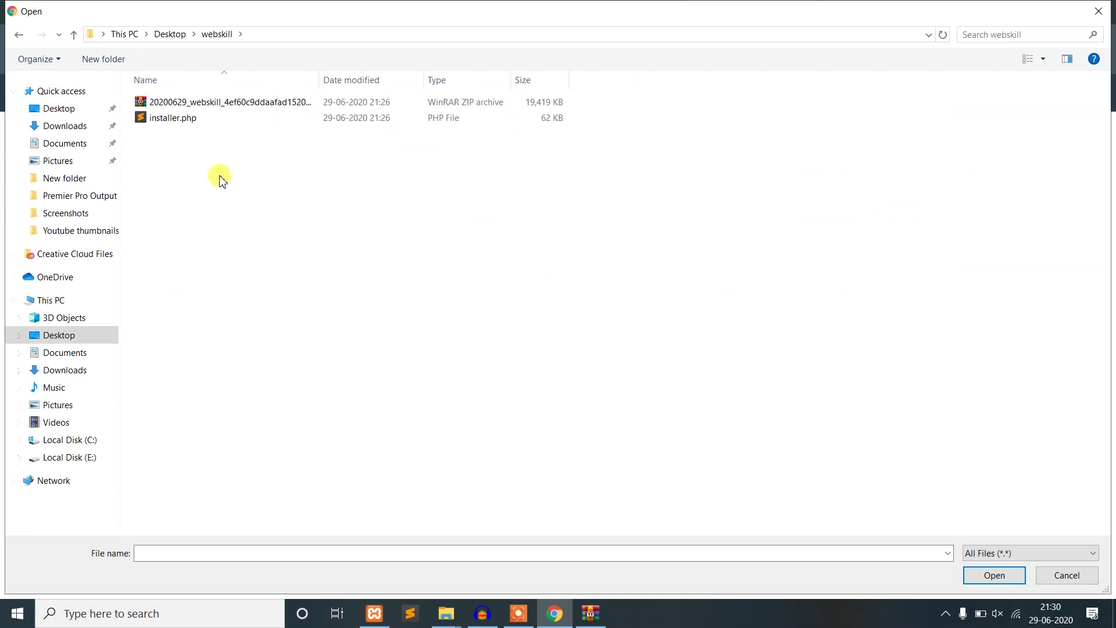
click(175, 105)
double_click(175, 105)
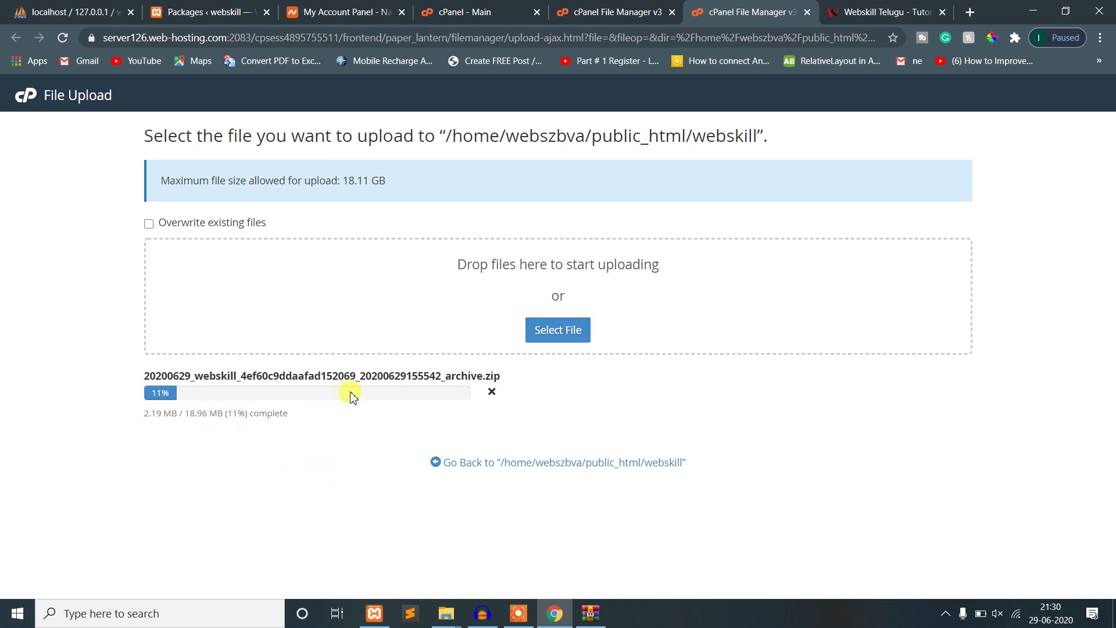
- Upload installer.php as well, then return to the cPanel home page
click(558, 340)
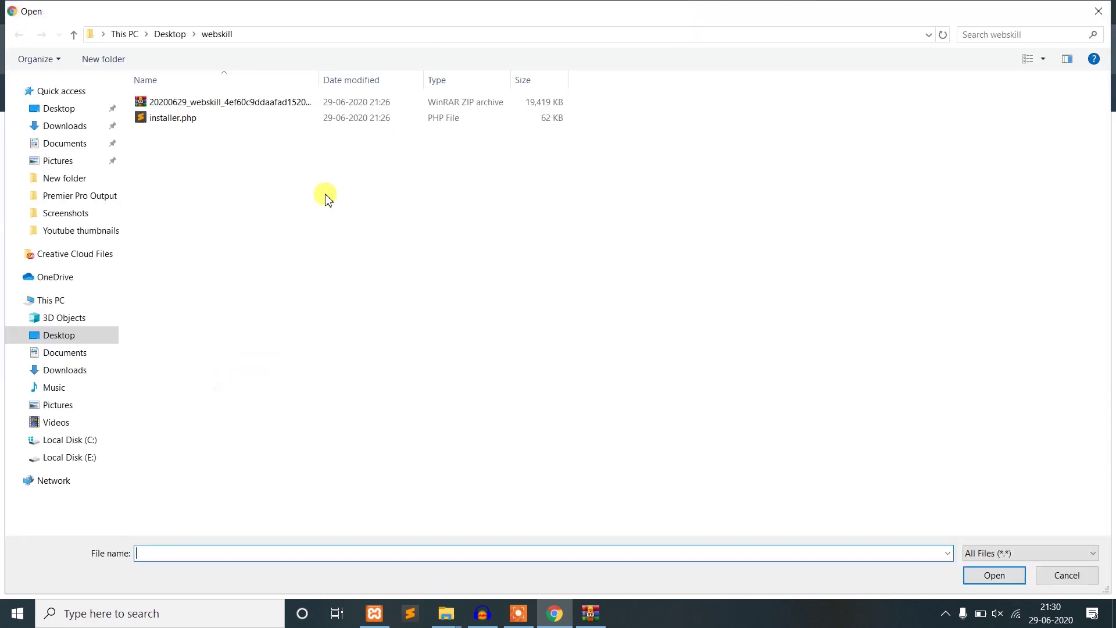
click(167, 118)
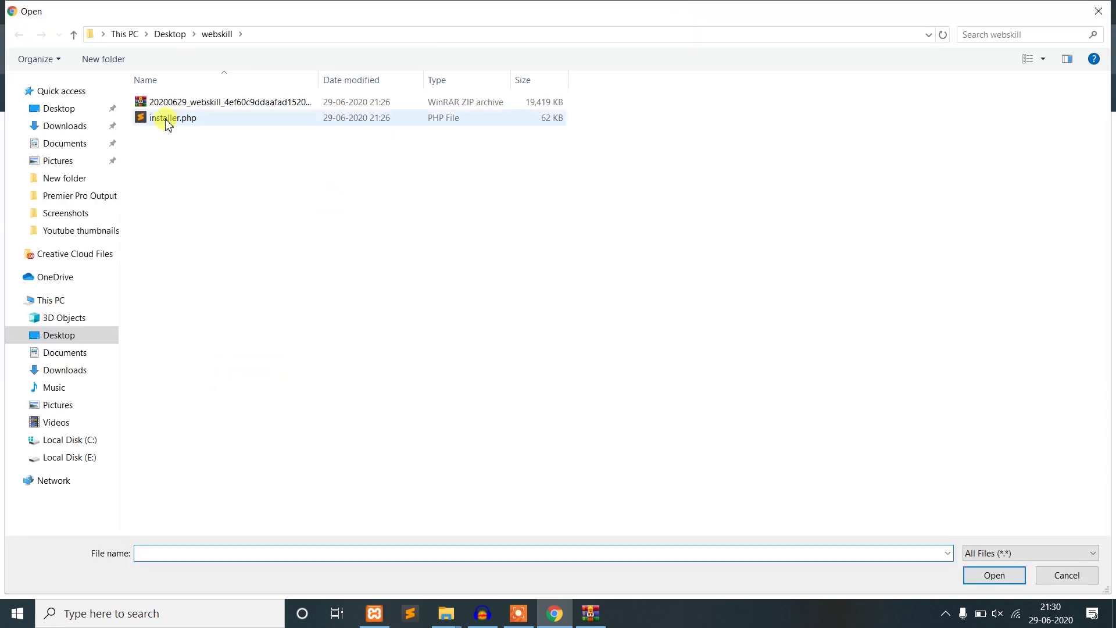
double_click(170, 124)
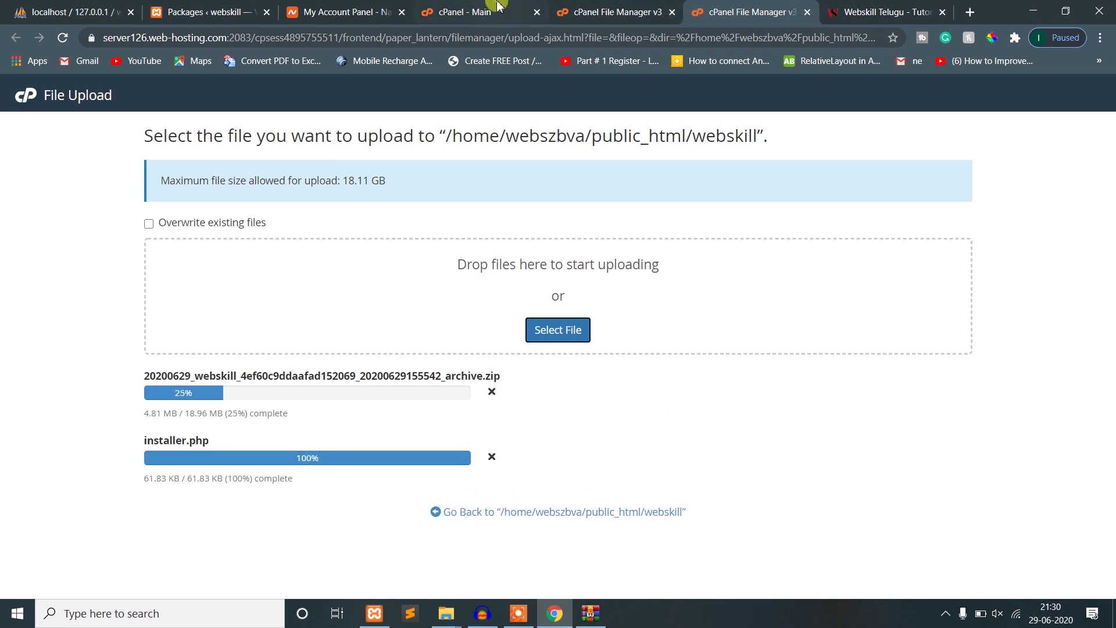
click(523, 9)
click(281, 122)
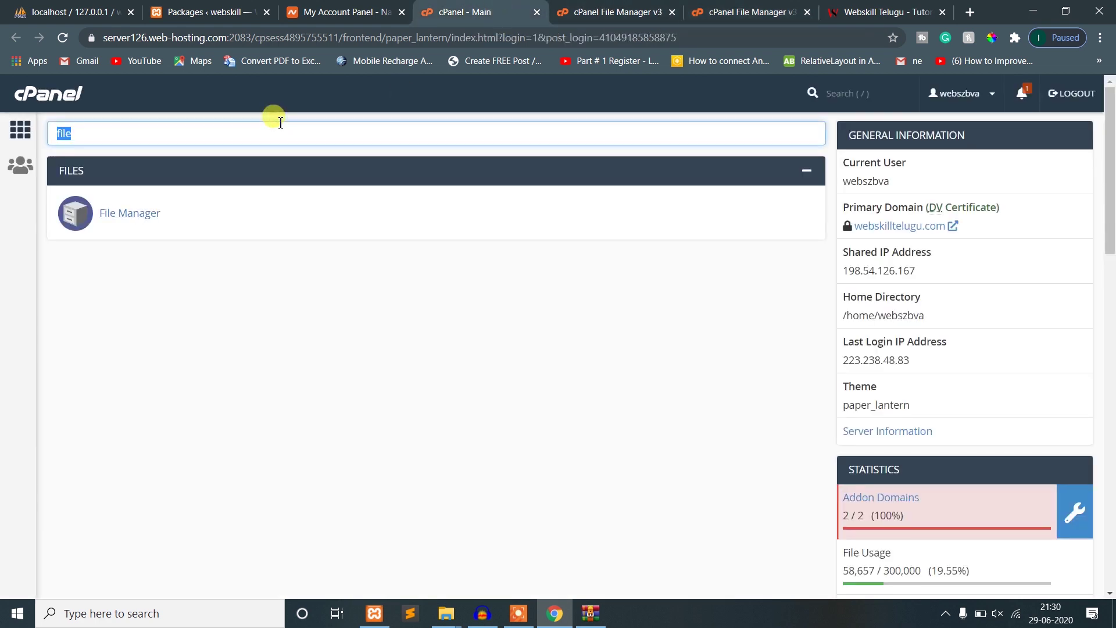
- Search cPanel for 'data' and open MySQL Databases, glancing at the local webskill database tables
text(data)
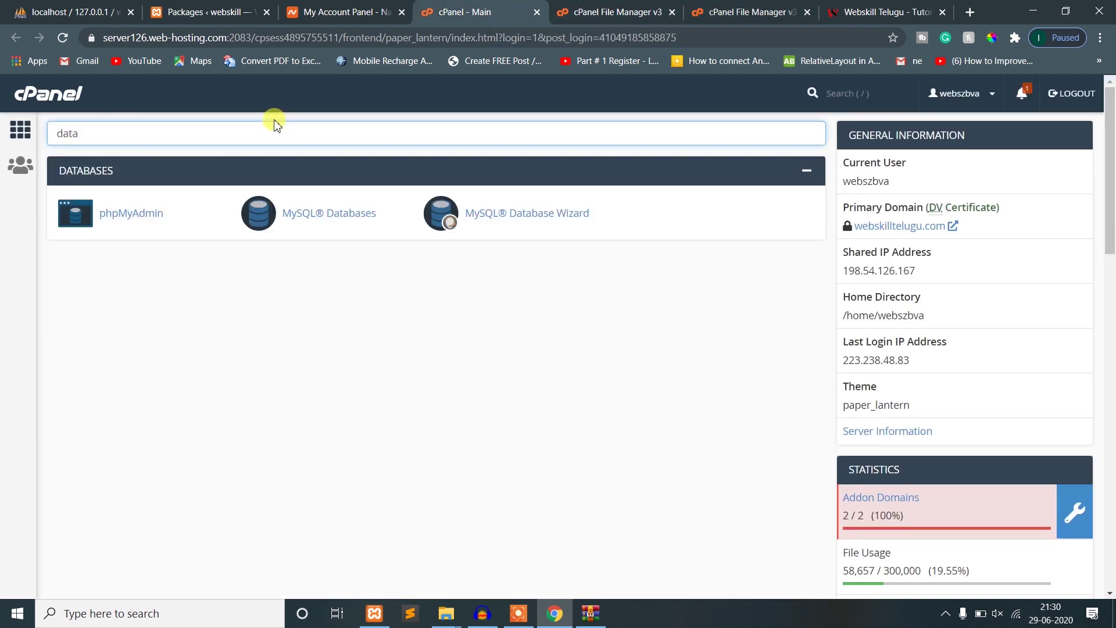
ctrl+click(361, 222)
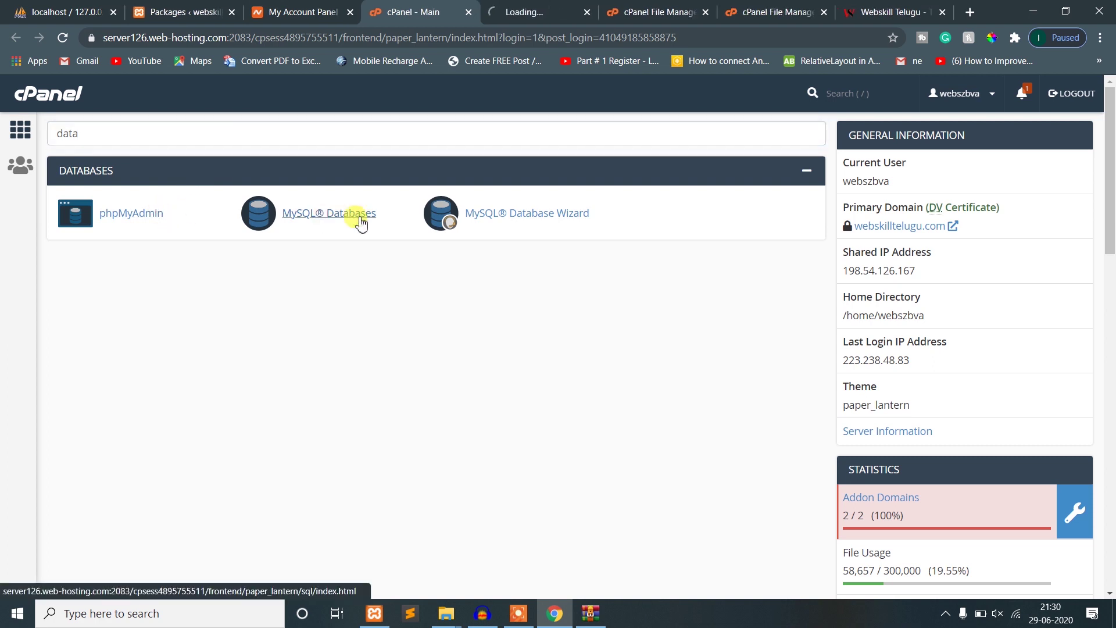
key(ctrl+Tab)
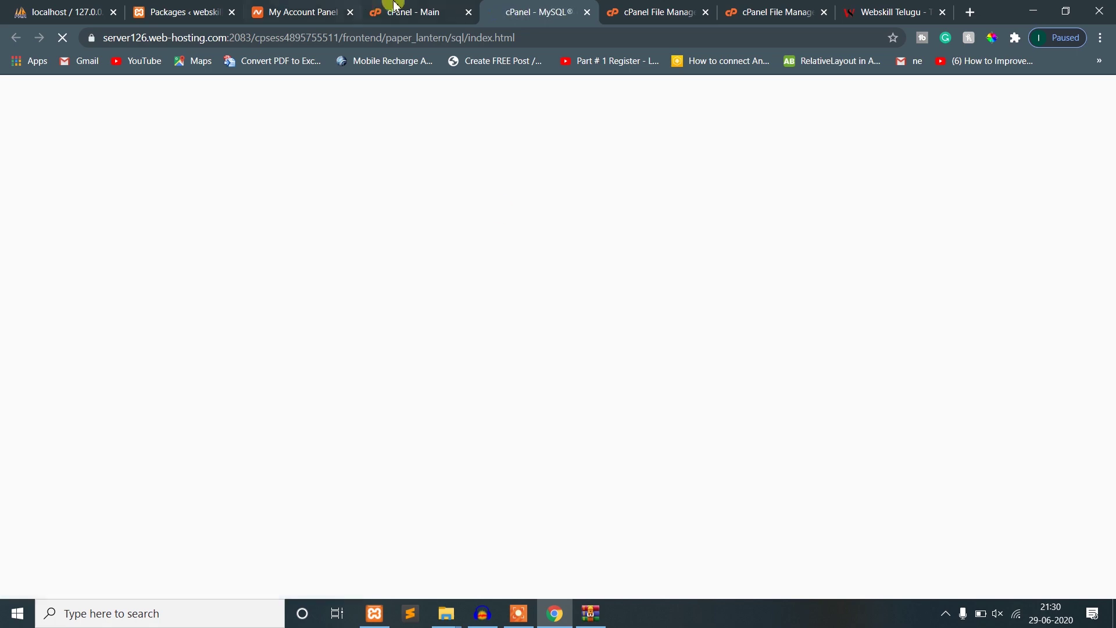
click(394, 10)
click(535, 11)
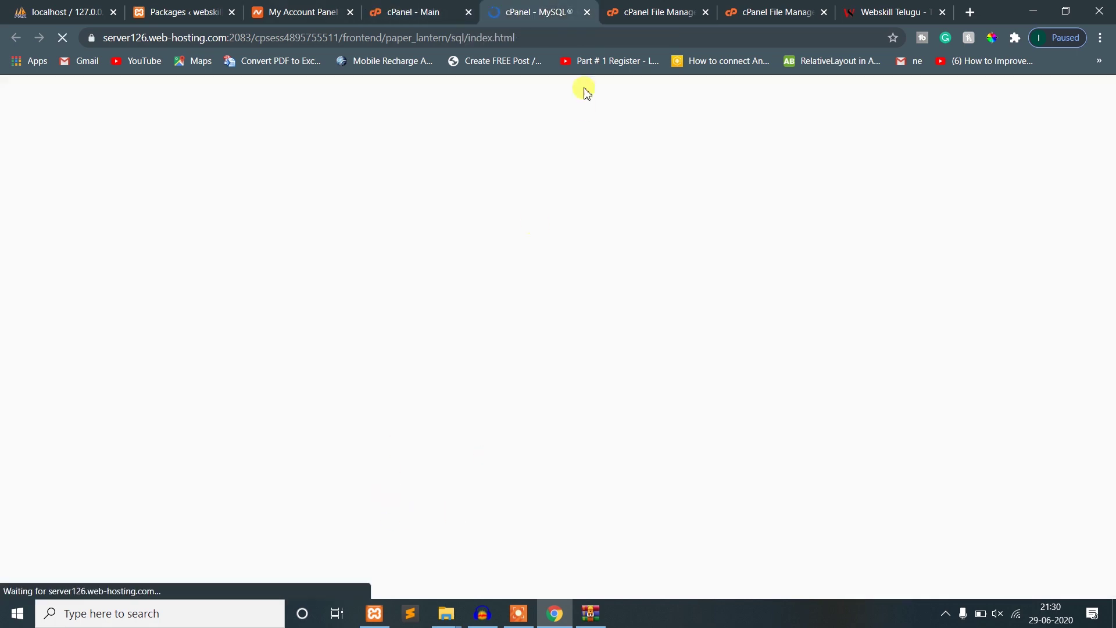
click(555, 614)
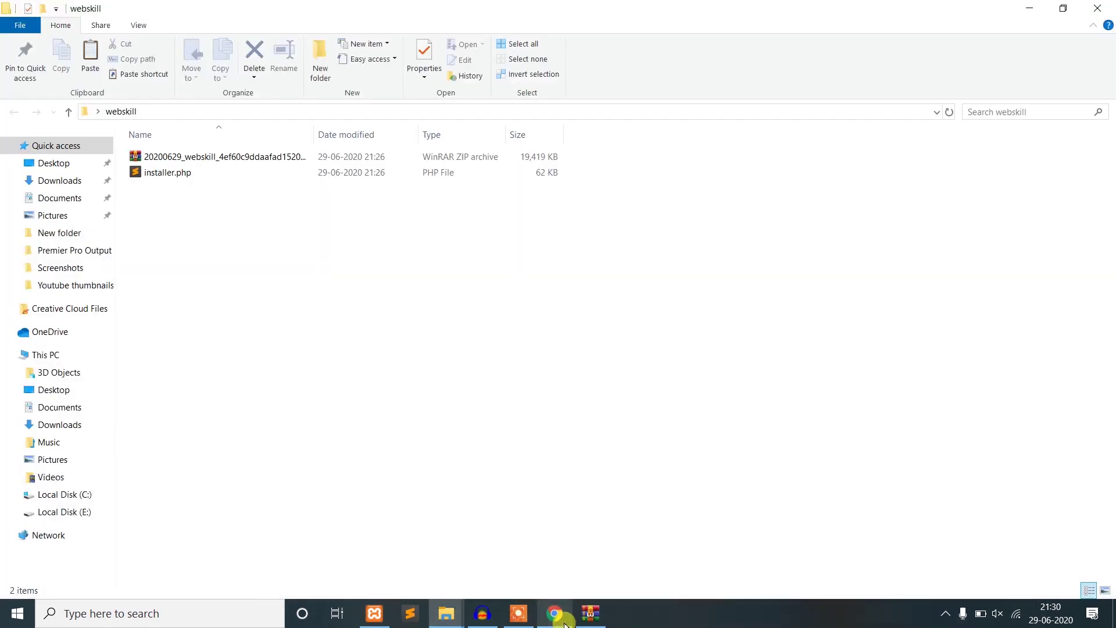
click(555, 613)
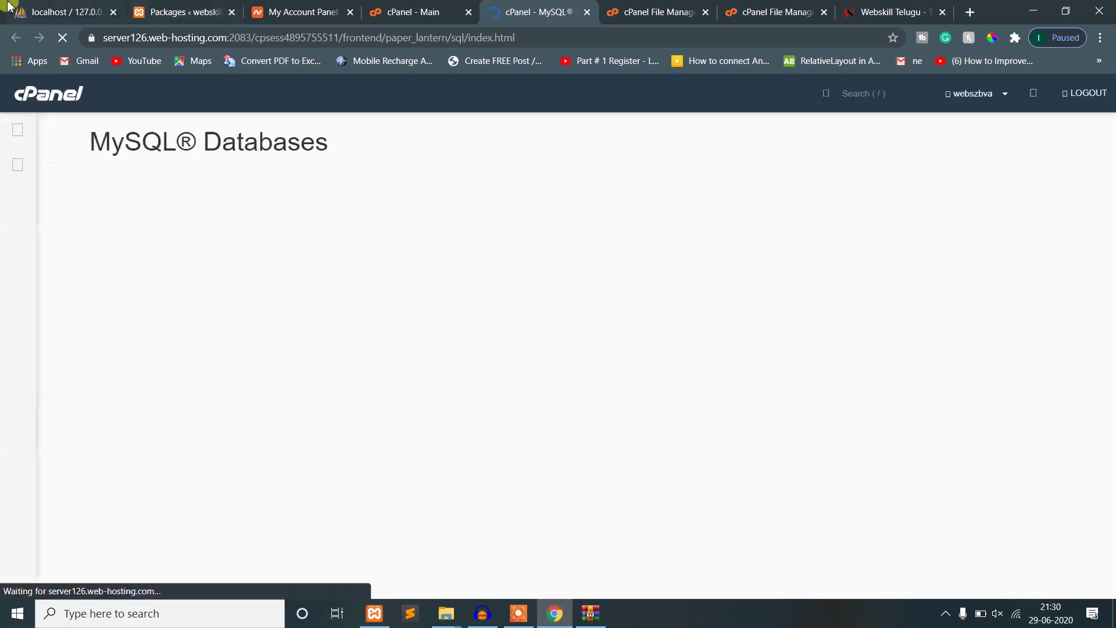
click(23, 8)
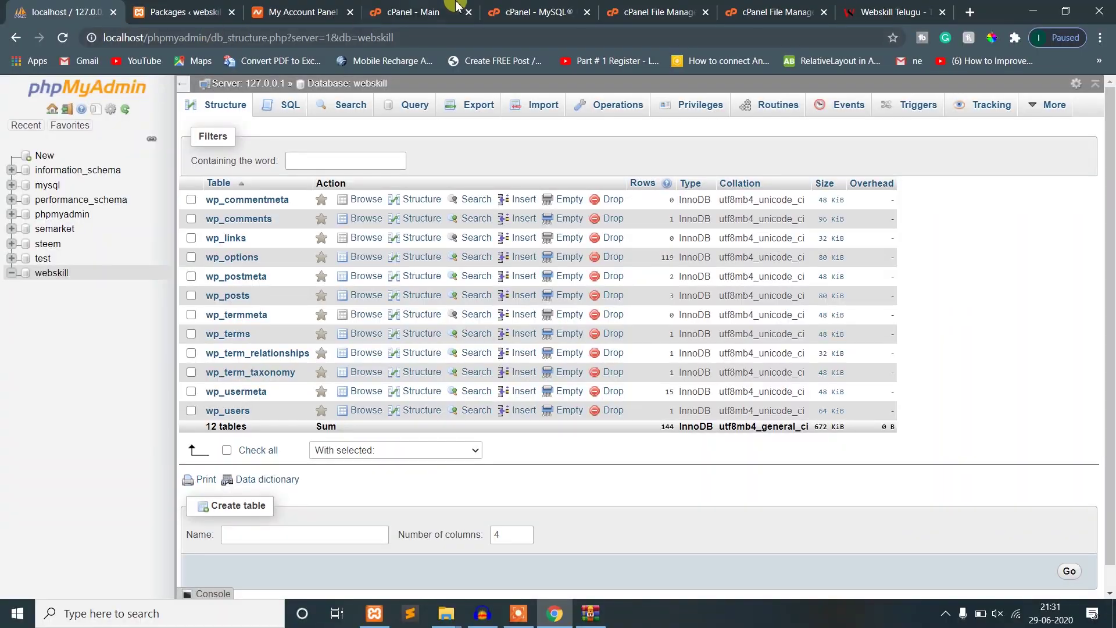
click(595, 7)
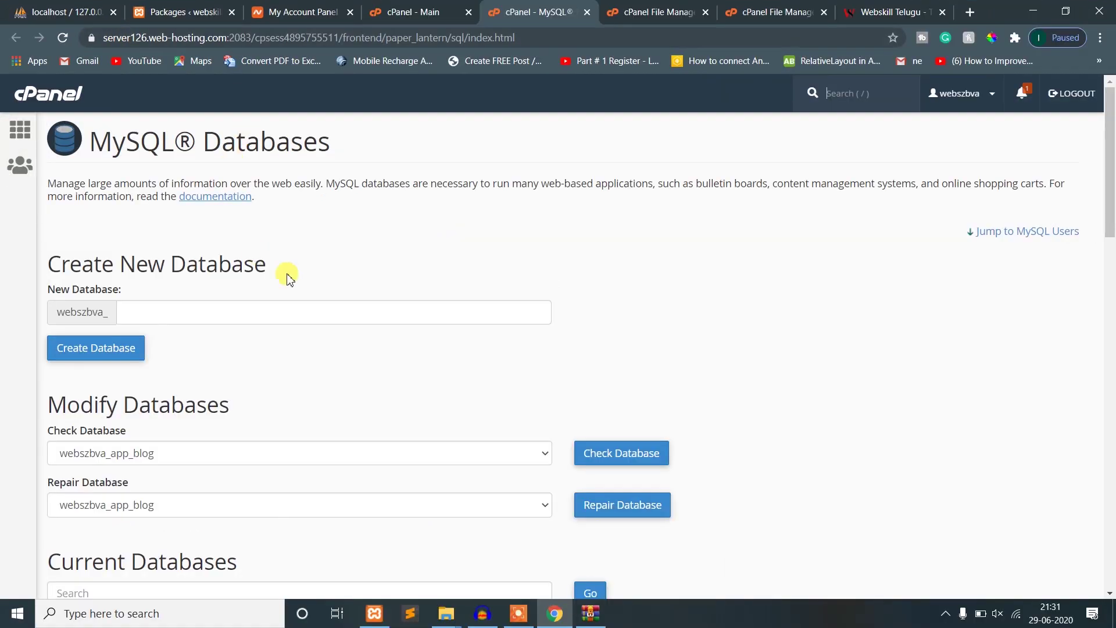
scroll(354, 302, down, 20)
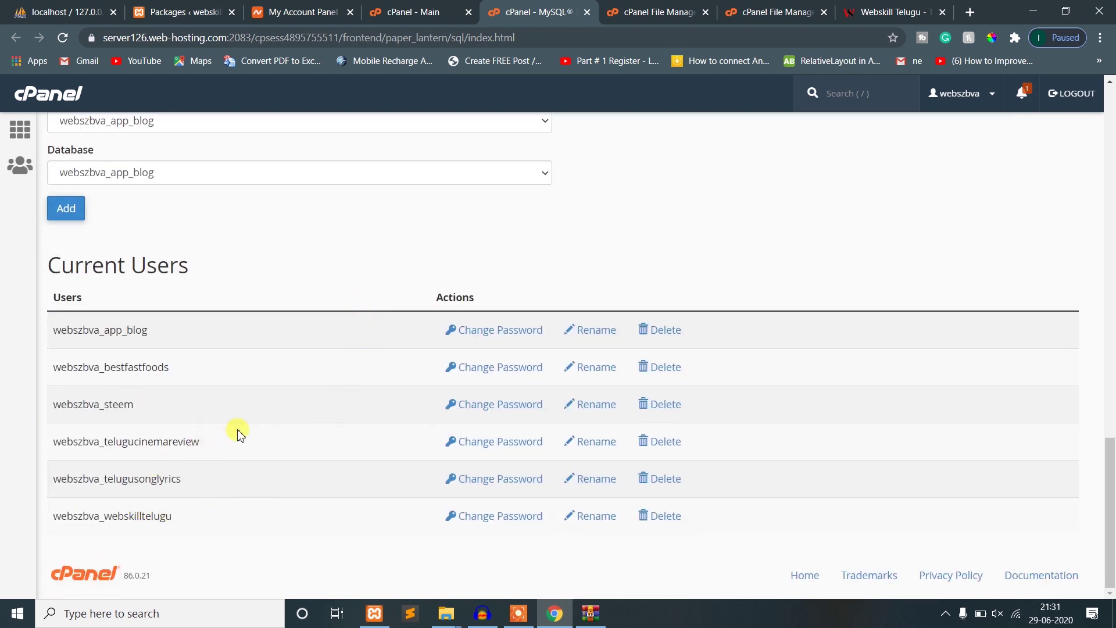
scroll(239, 433, up, 20)
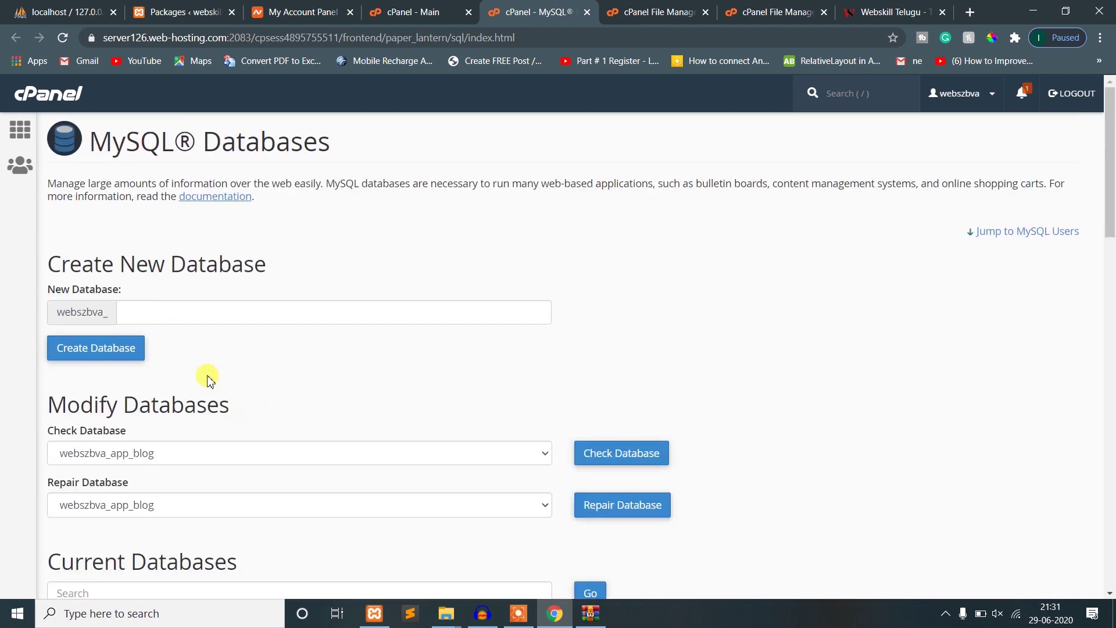
- Create the database webskl (webszbva_webskl) and go back to MySQL Databases
click(198, 321)
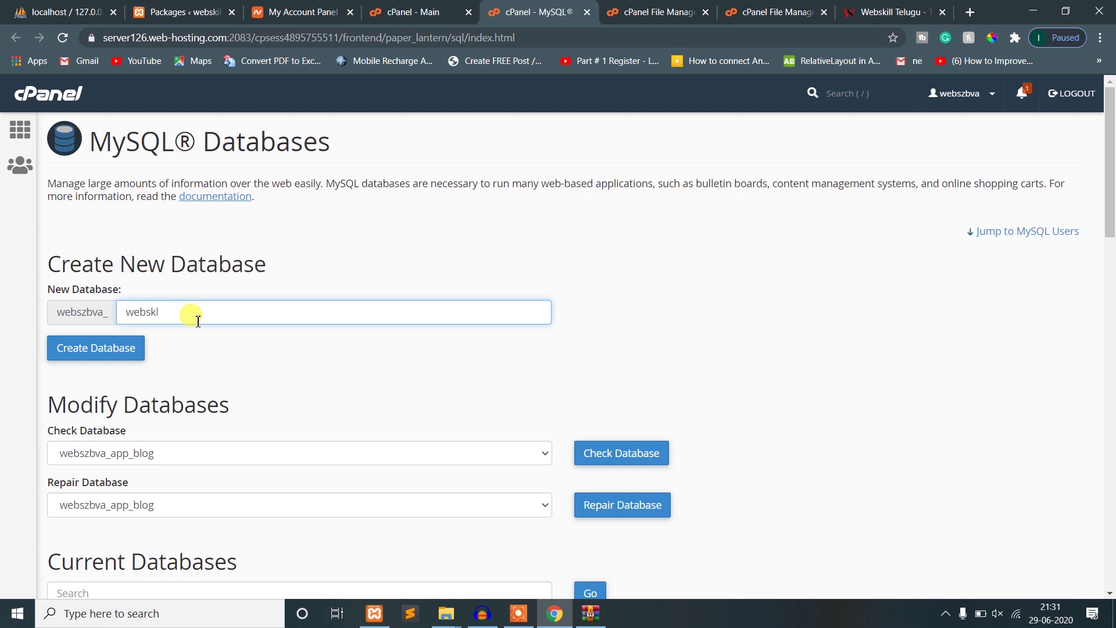
drag(185, 303, 106, 314)
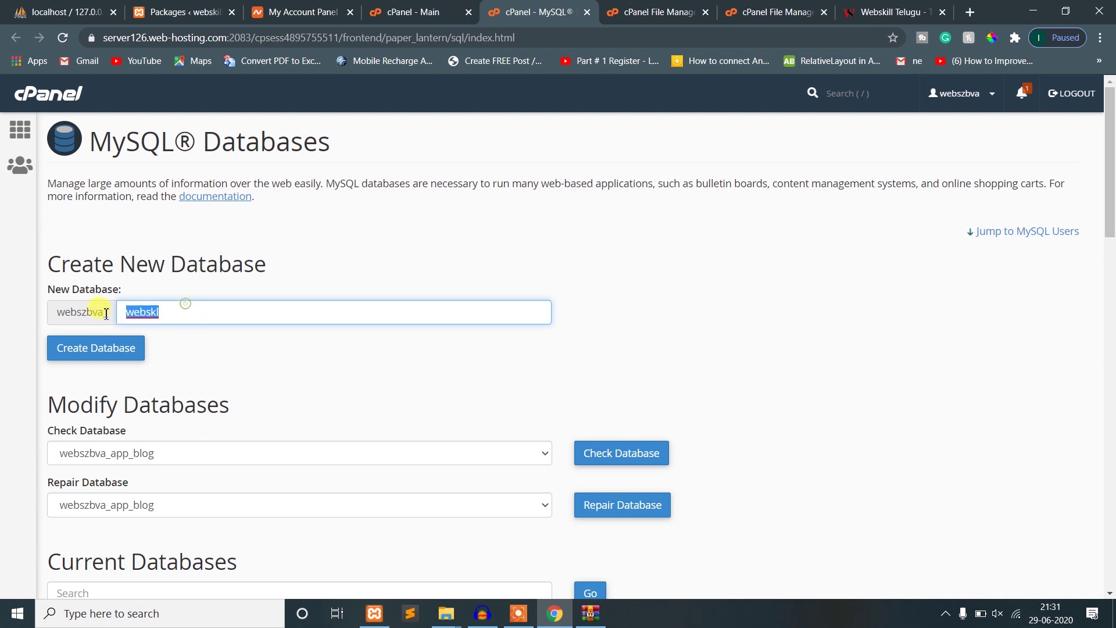
click(120, 351)
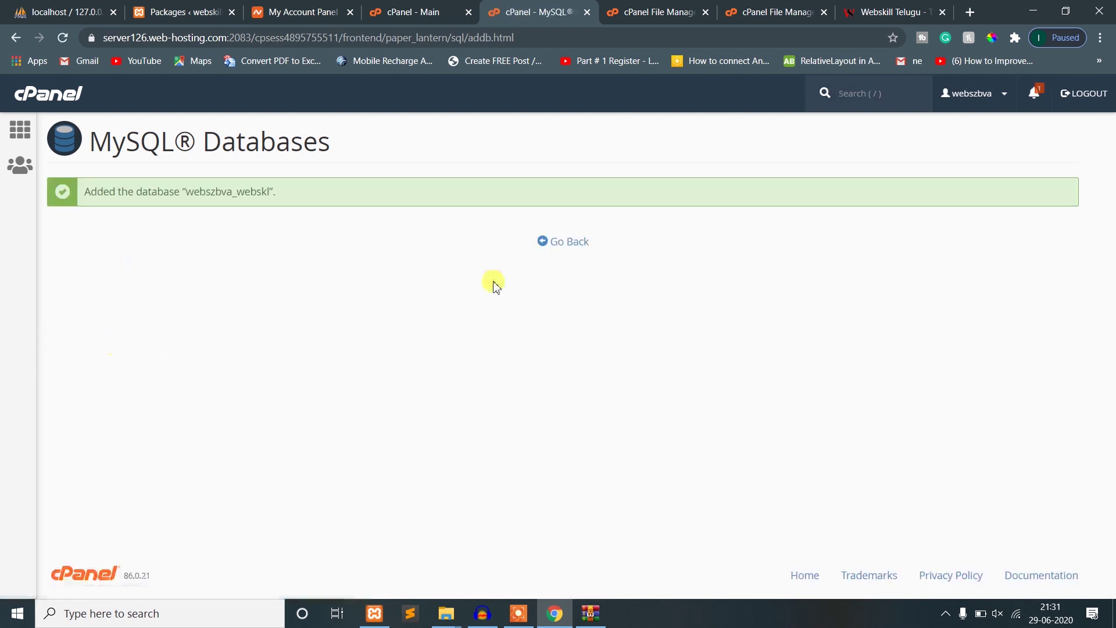
click(561, 250)
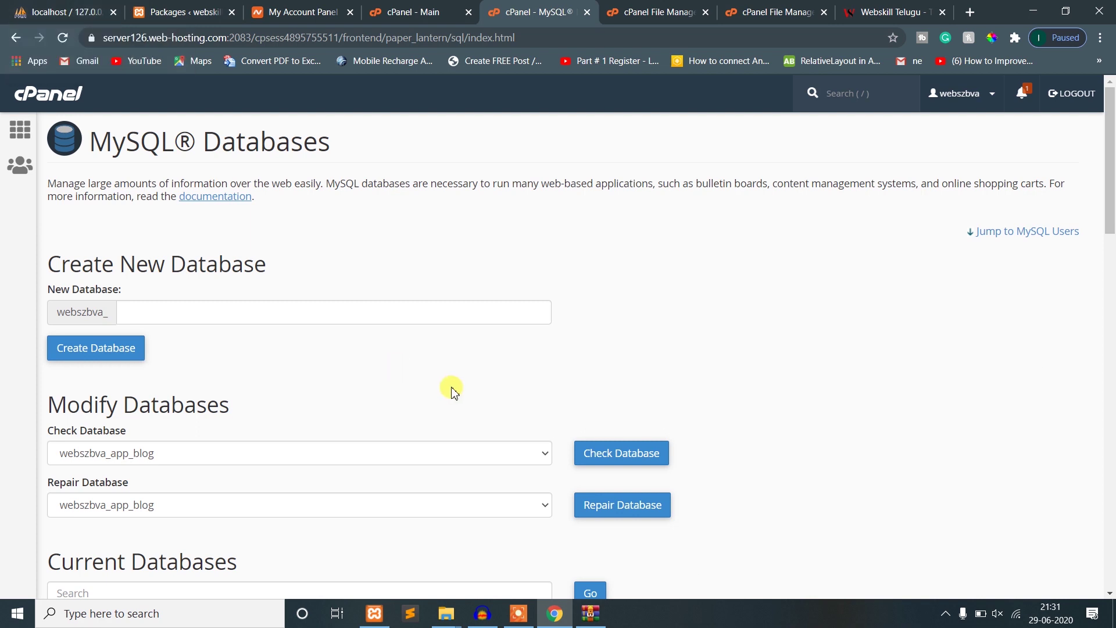
- Scroll to the Add New User form and select the username field
scroll(452, 388, down, 5)
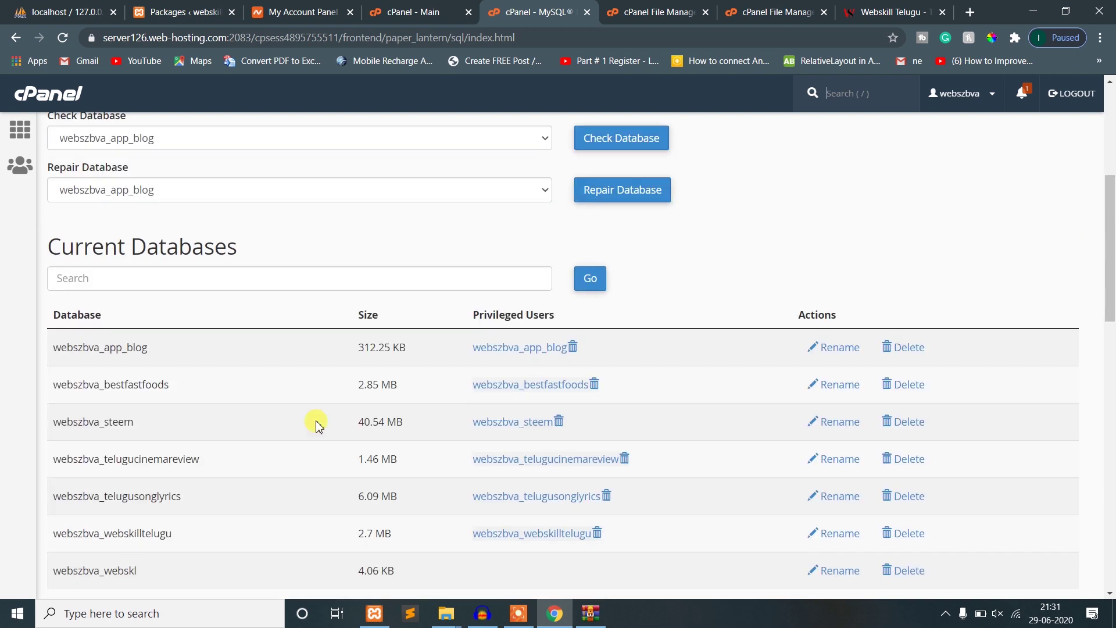
scroll(317, 424, down, 5)
click(192, 456)
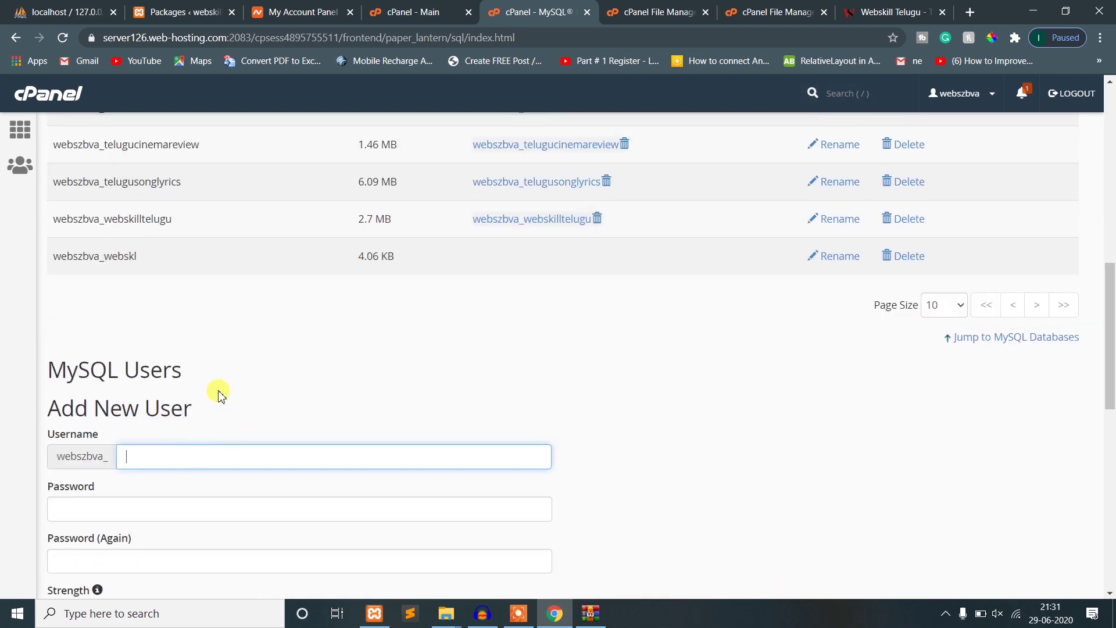
scroll(220, 388, down, 10)
scroll(152, 281, up, 5)
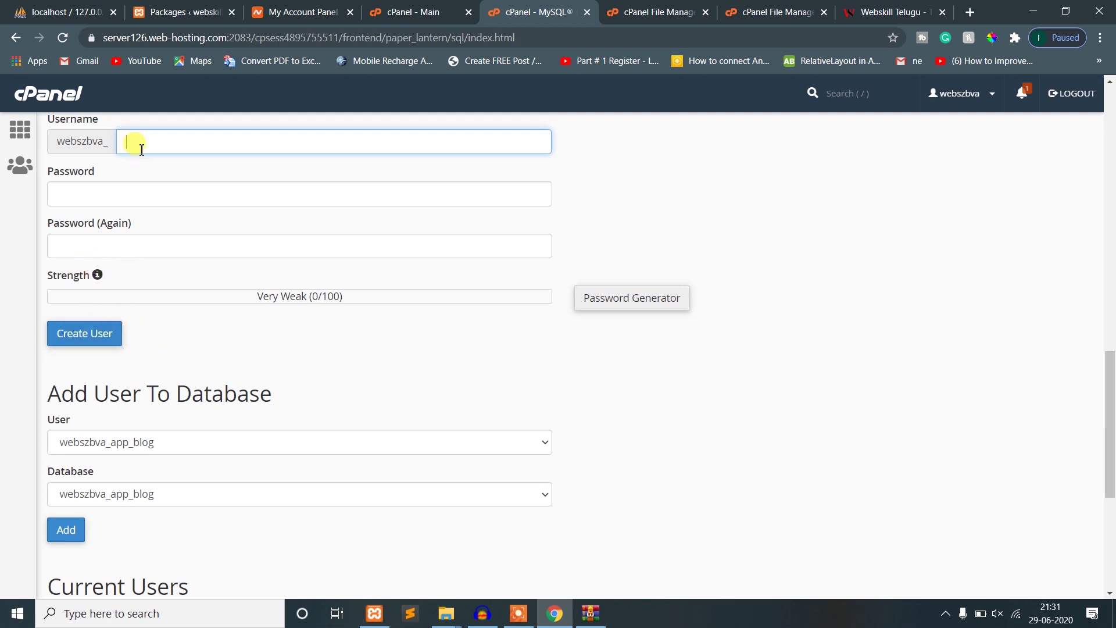
scroll(1111, 400, up, 1)
scroll(1110, 400, up, 1)
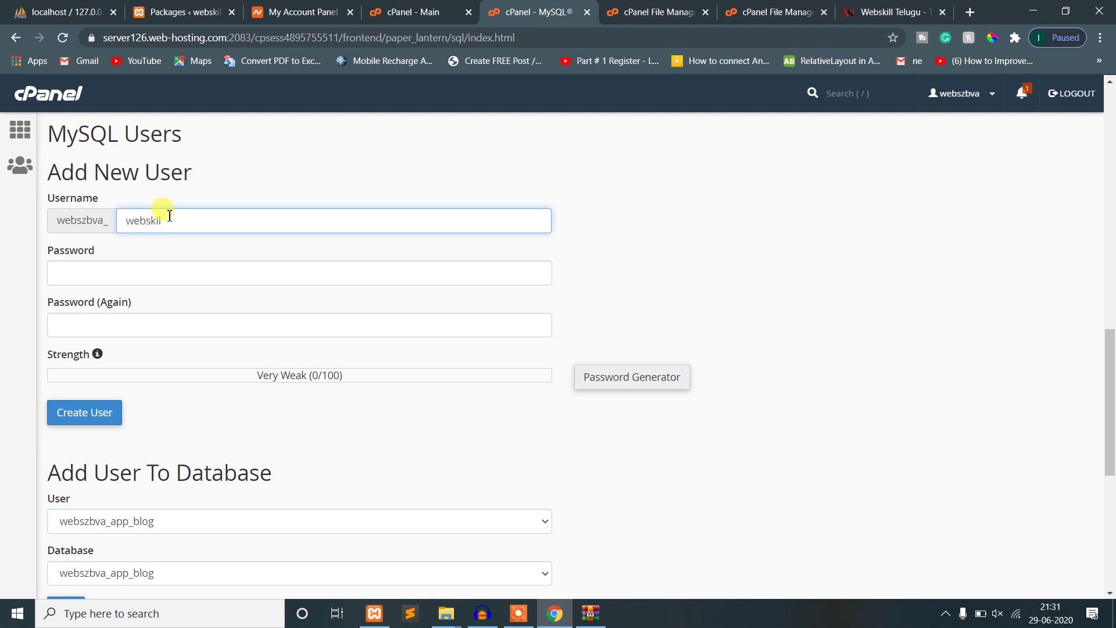
- Enter a short two-character password in the Password field
click(114, 279)
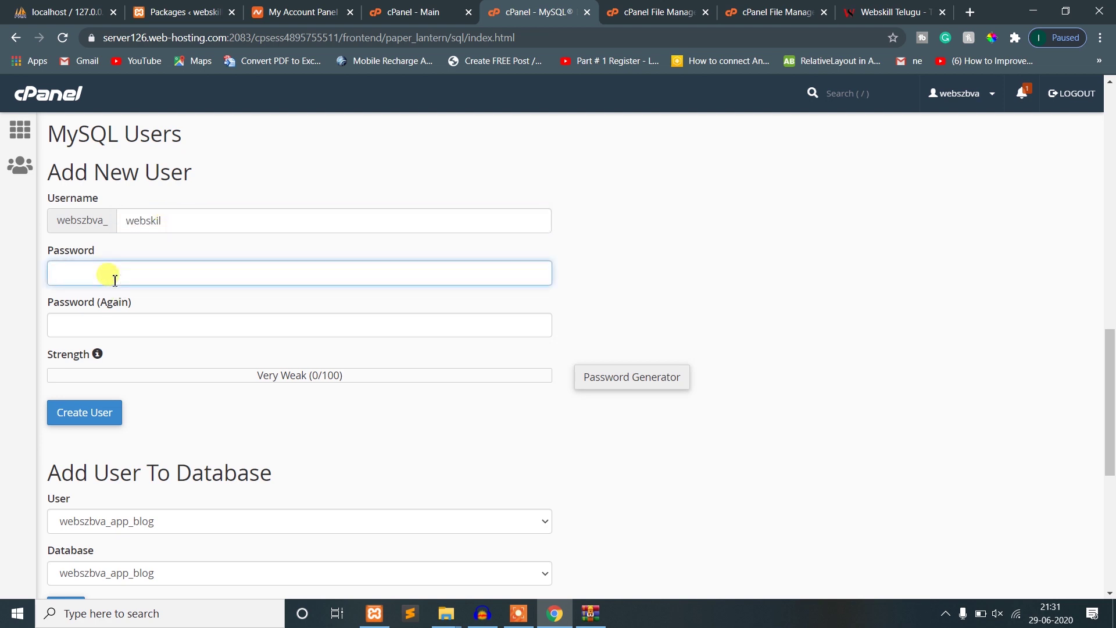
text(12)
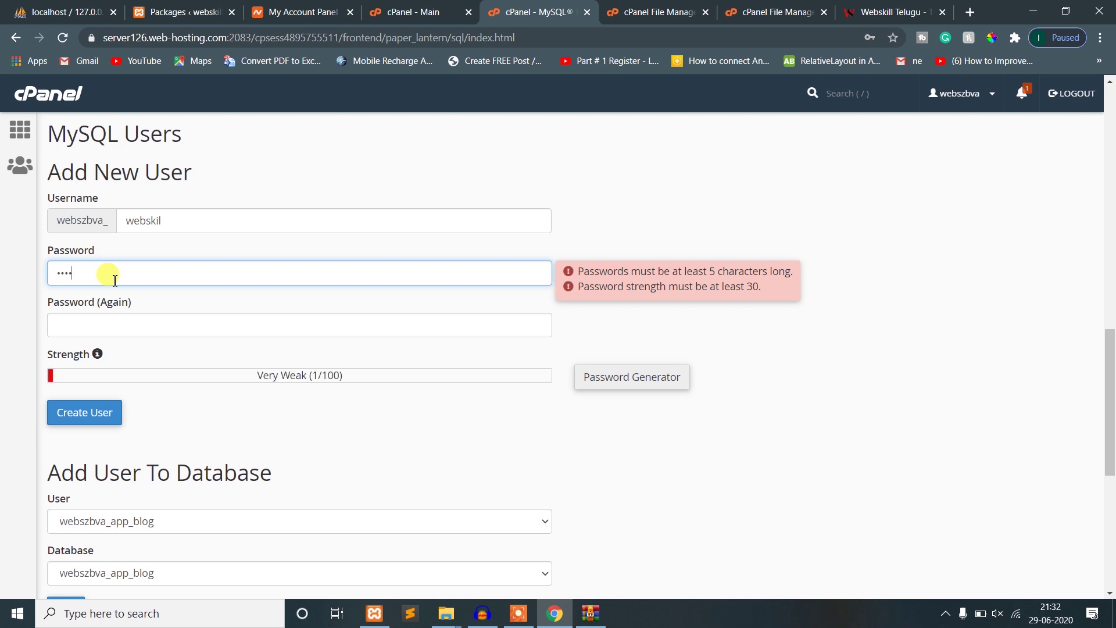
key(BackSpace)
key(BackSpace)
key(BackSpace)
key(BackSpace)
text(12)
key(Tab)
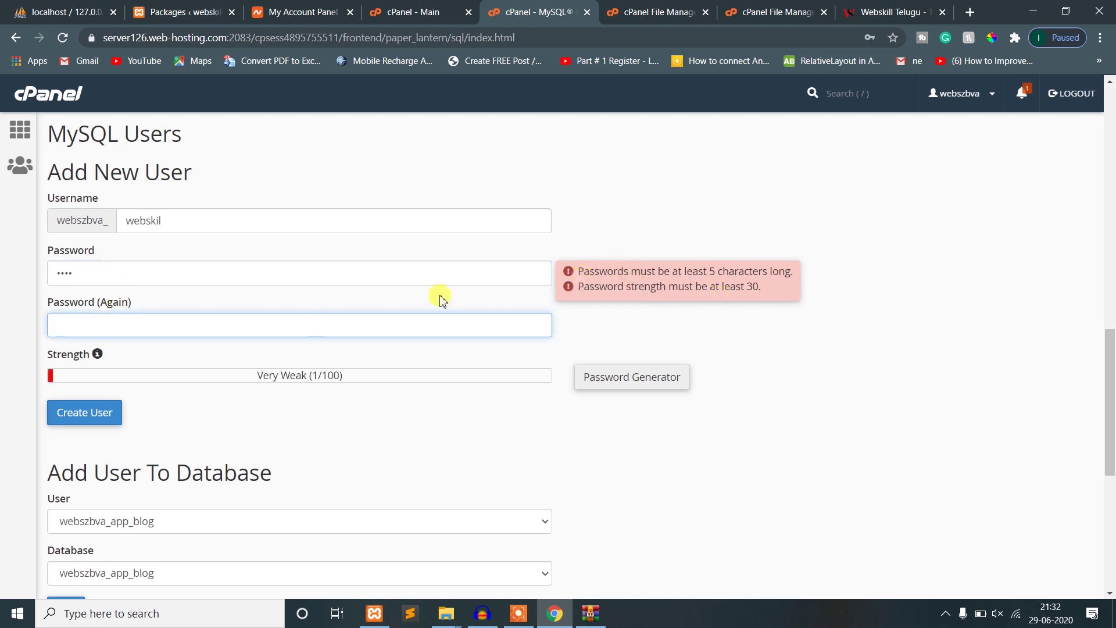
- Extend the password to eight characters in both fields and attempt Create User
double_click(216, 276)
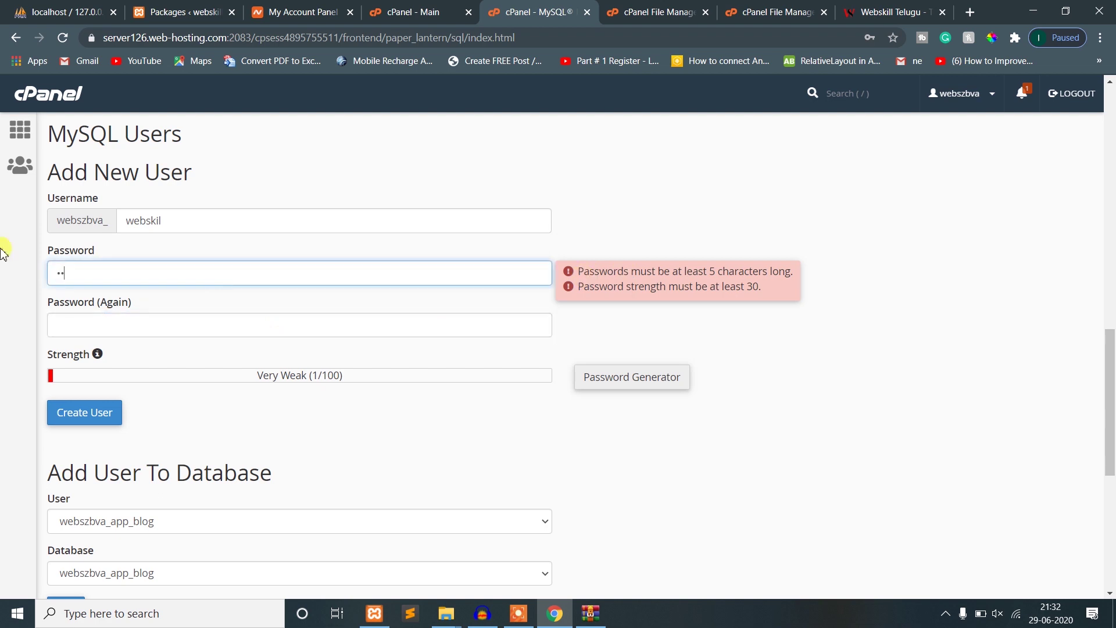
text(5678)
key(Tab)
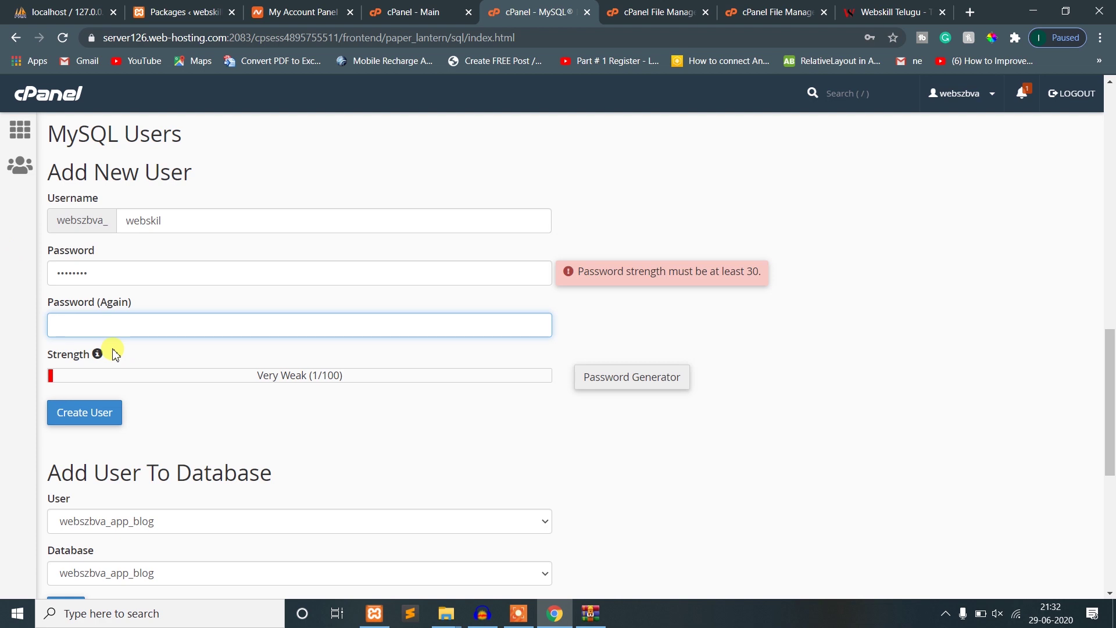
text(12345678)
click(398, 442)
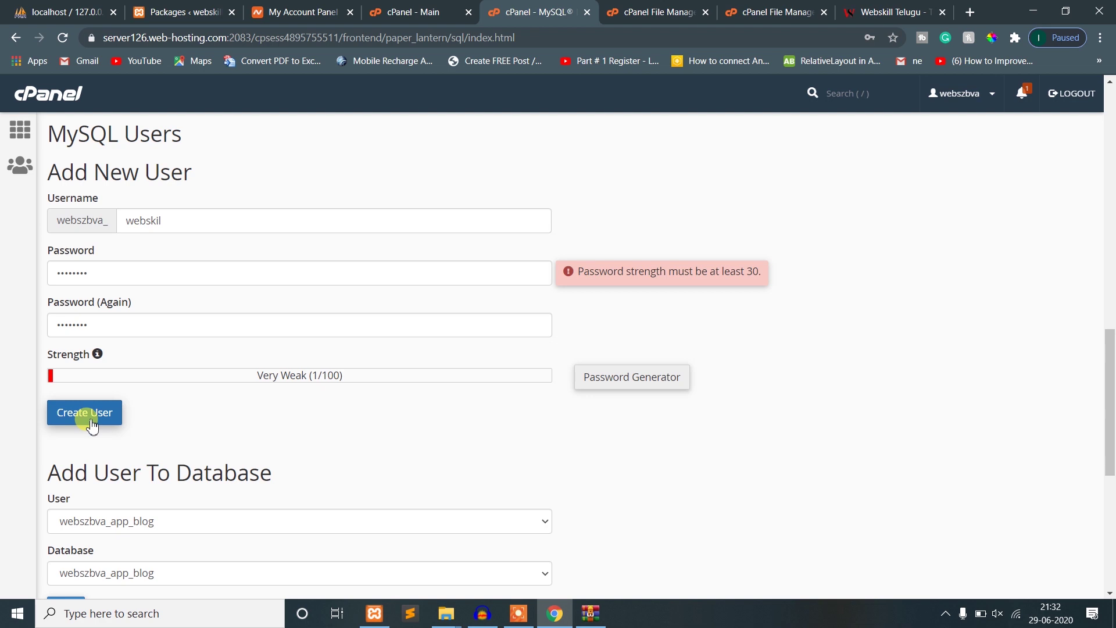
drag(148, 272, 3, 264)
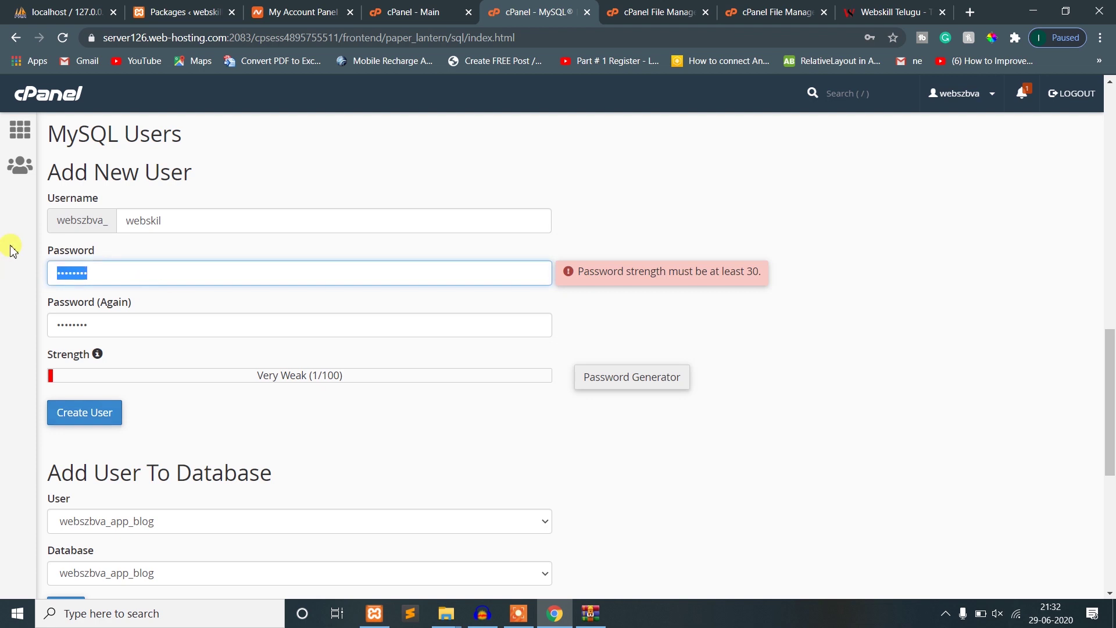
- Generate a strong password and save a copy in a new Sublime Text file
click(611, 379)
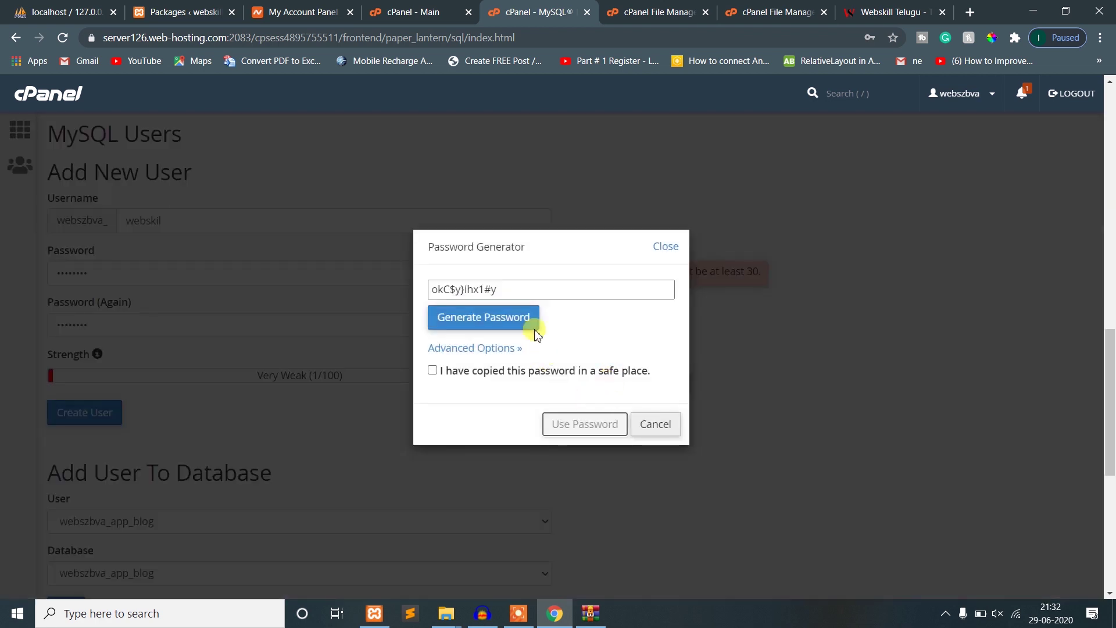
click(490, 320)
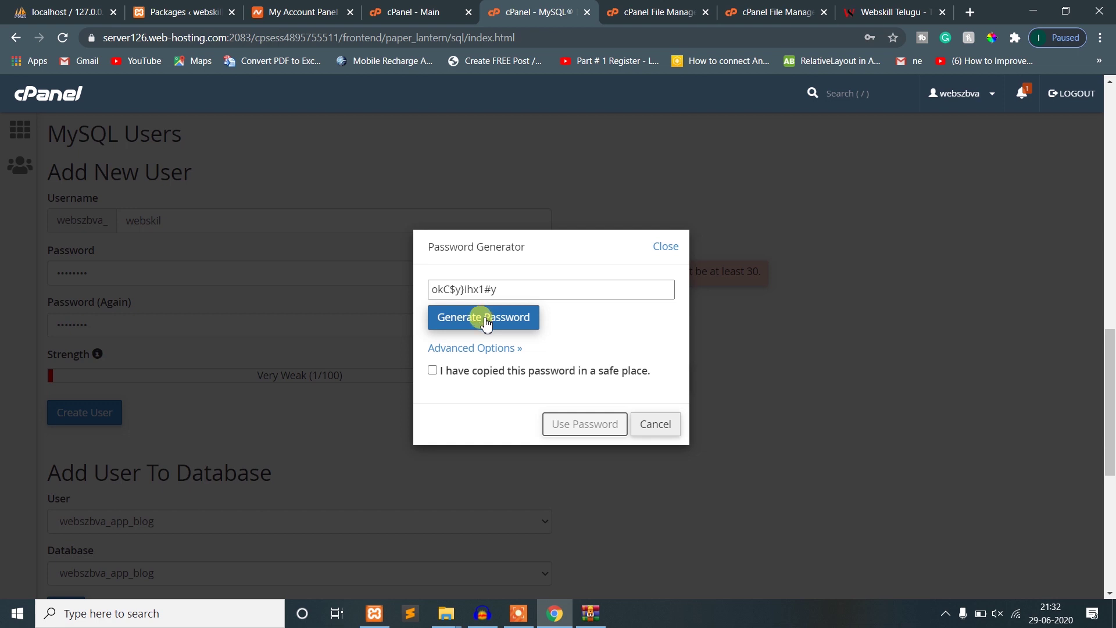
click(487, 320)
drag(506, 290, 399, 292)
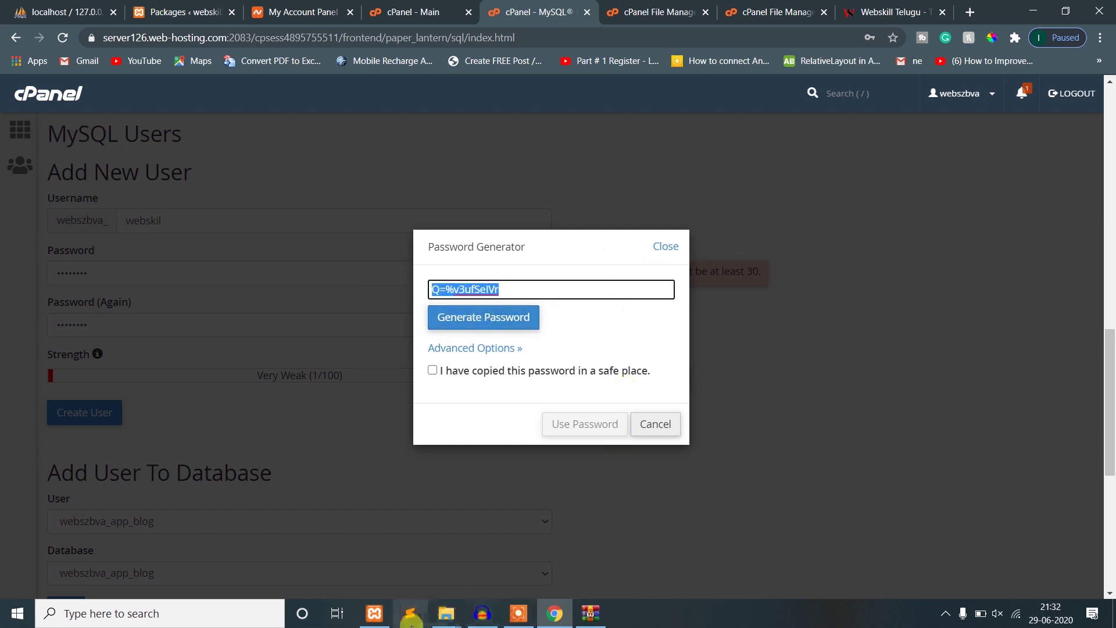
click(410, 614)
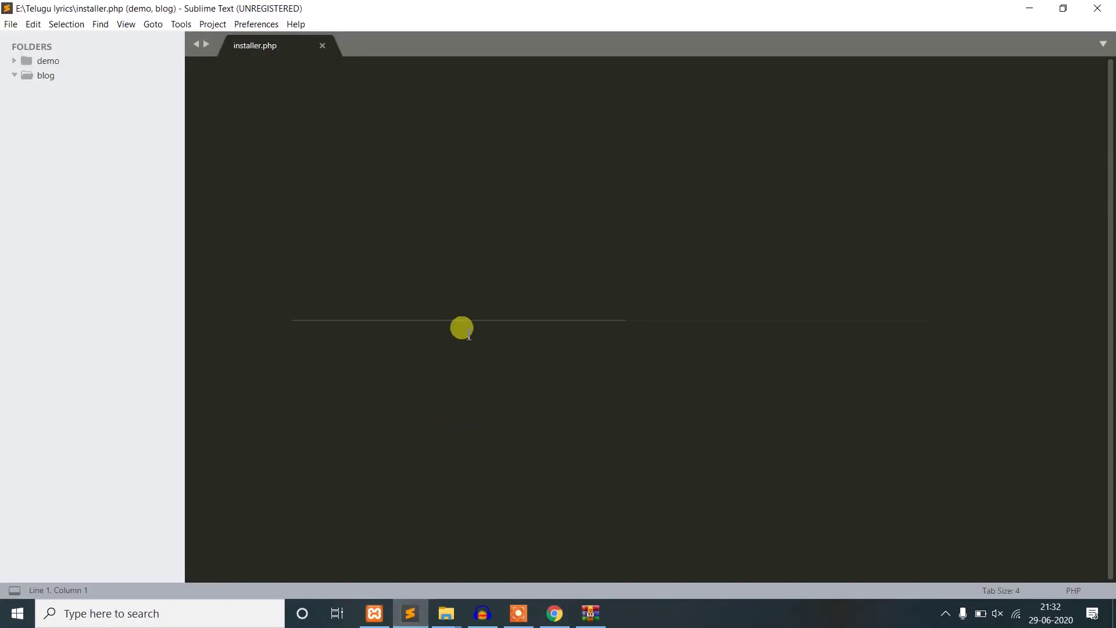
key(ctrl+n)
key(ctrl+v)
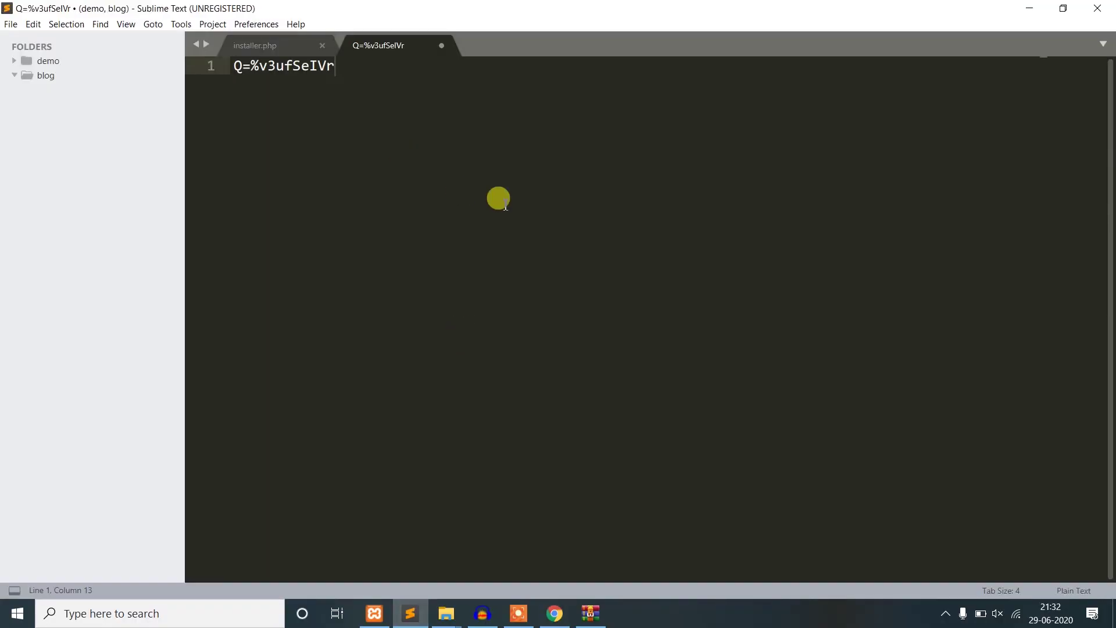
key(alt+Tab)
click(669, 428)
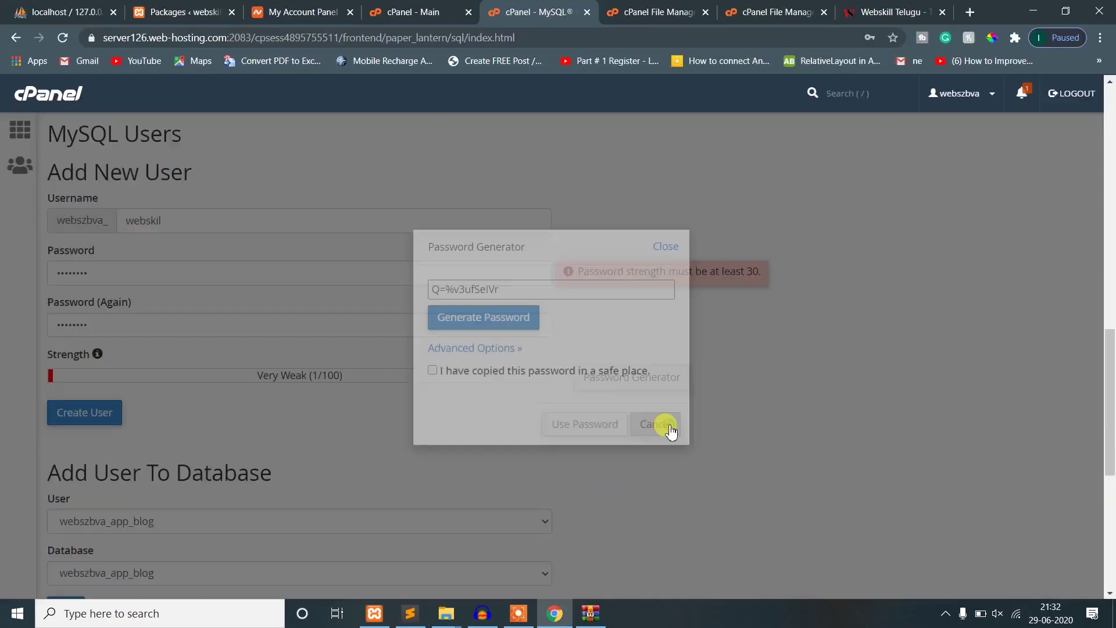
- Paste the generated password into both password fields and create the user webskil
double_click(189, 273)
key(ctrl+v)
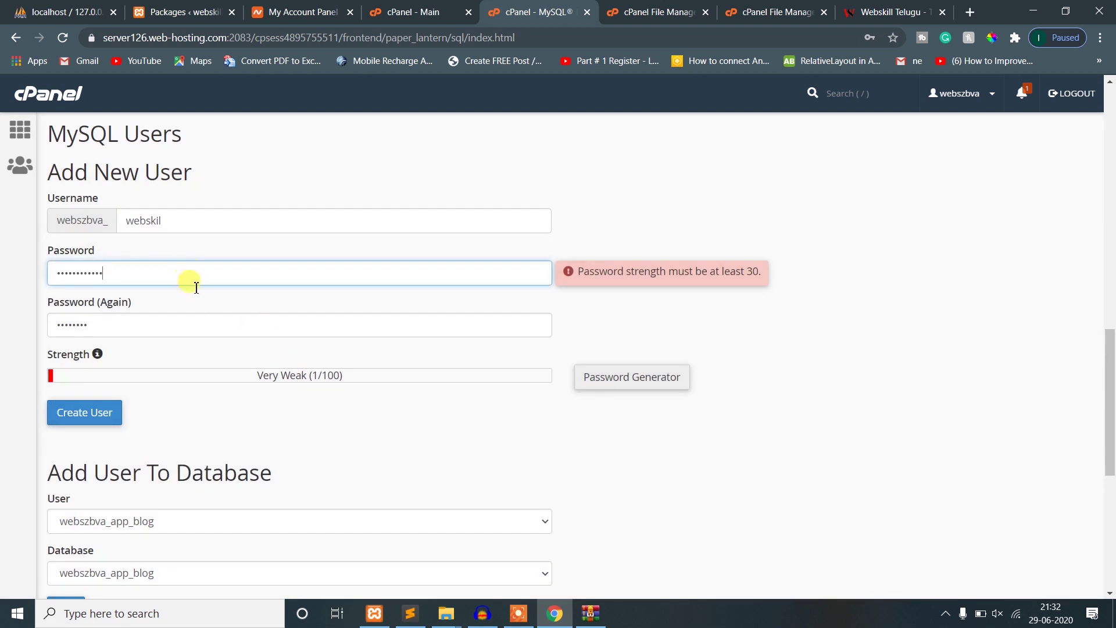
click(199, 321)
double_click(192, 320)
key(ctrl+v)
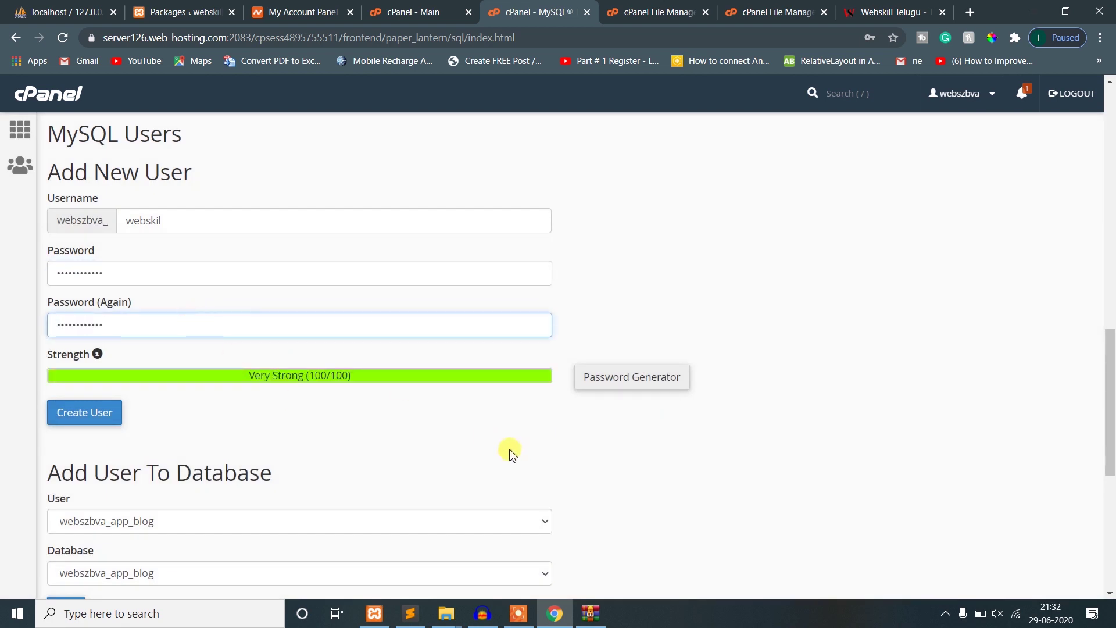
click(80, 420)
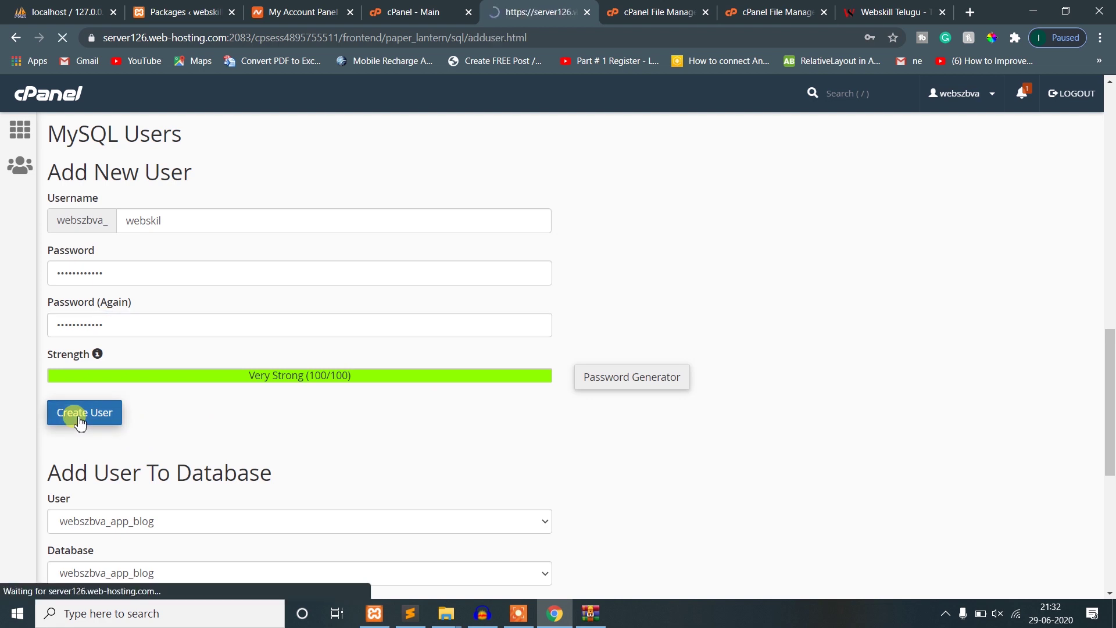
- Go back to MySQL Databases, decline saving the password, and review the user list
click(585, 244)
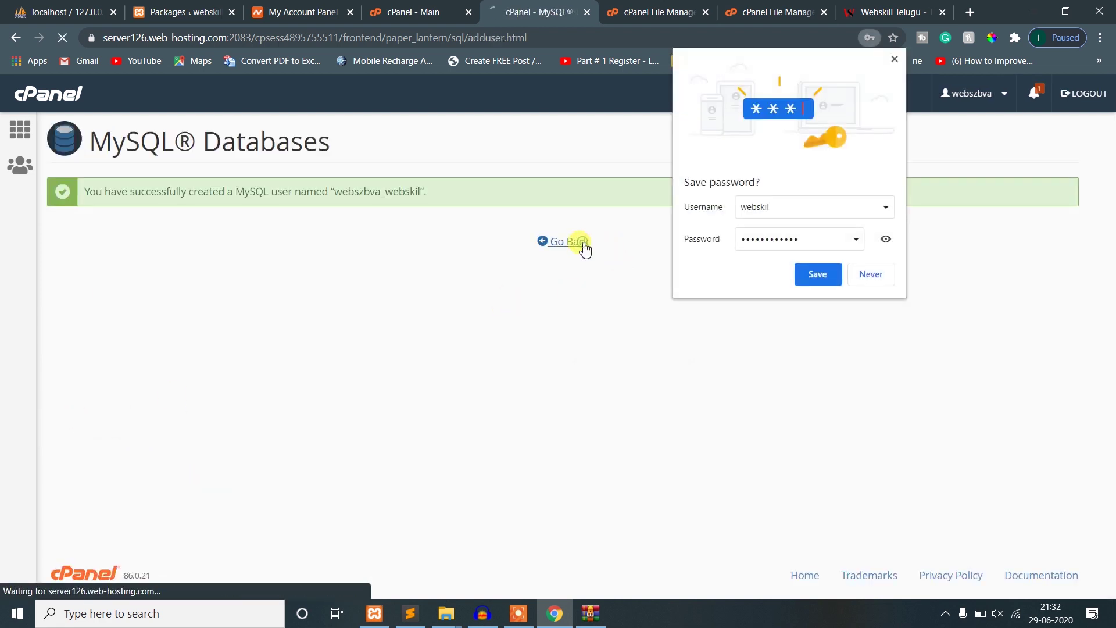
click(895, 59)
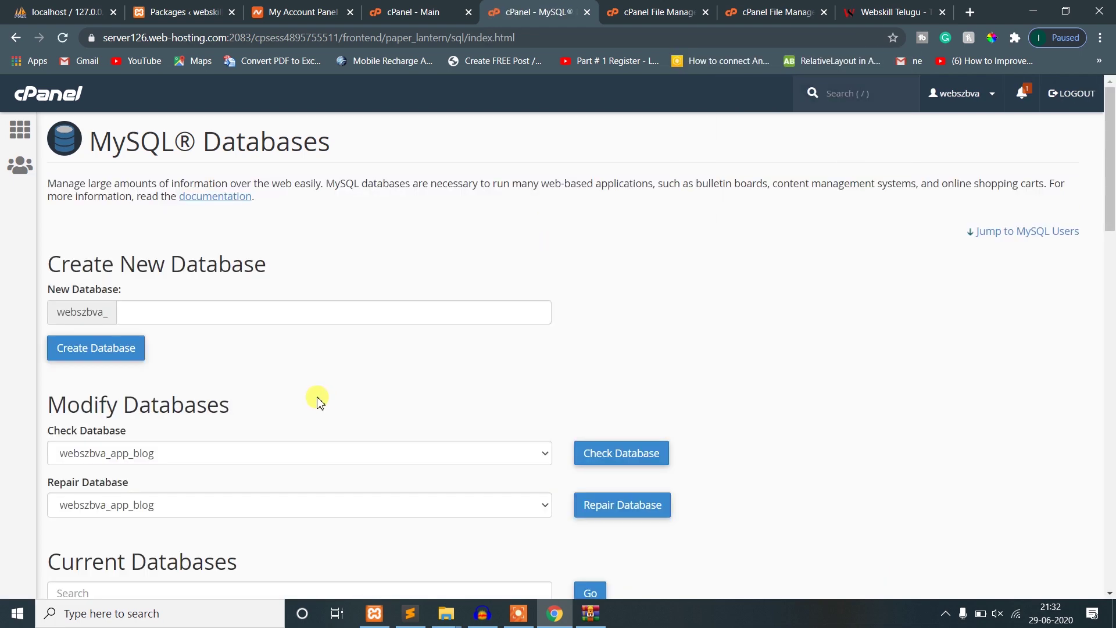
scroll(278, 378, down, 5)
scroll(273, 381, up, 5)
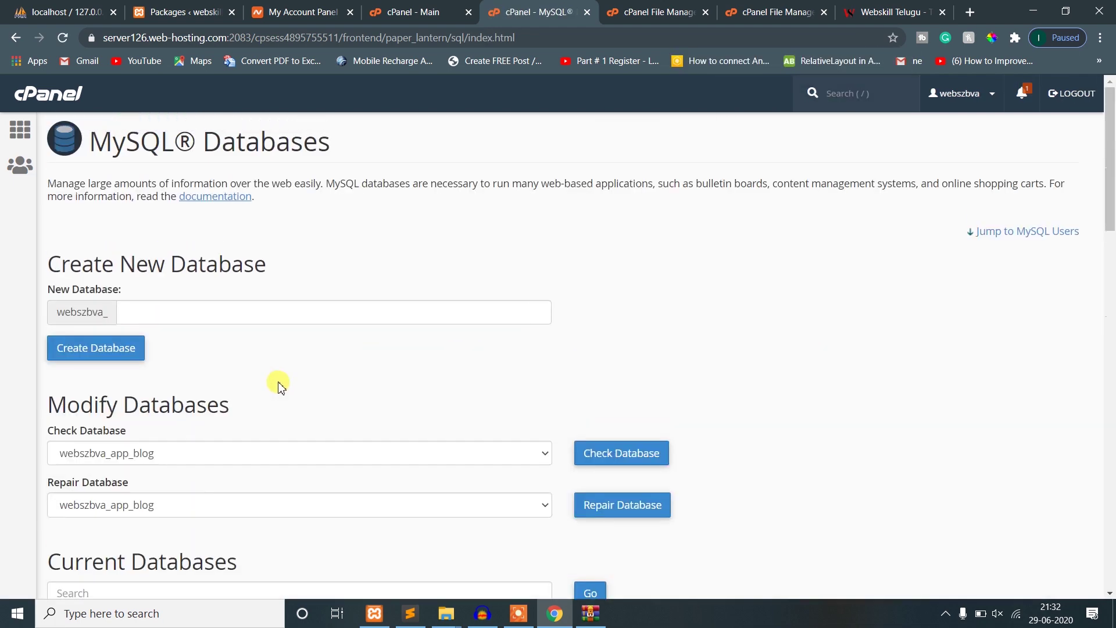
scroll(254, 416, down, 5)
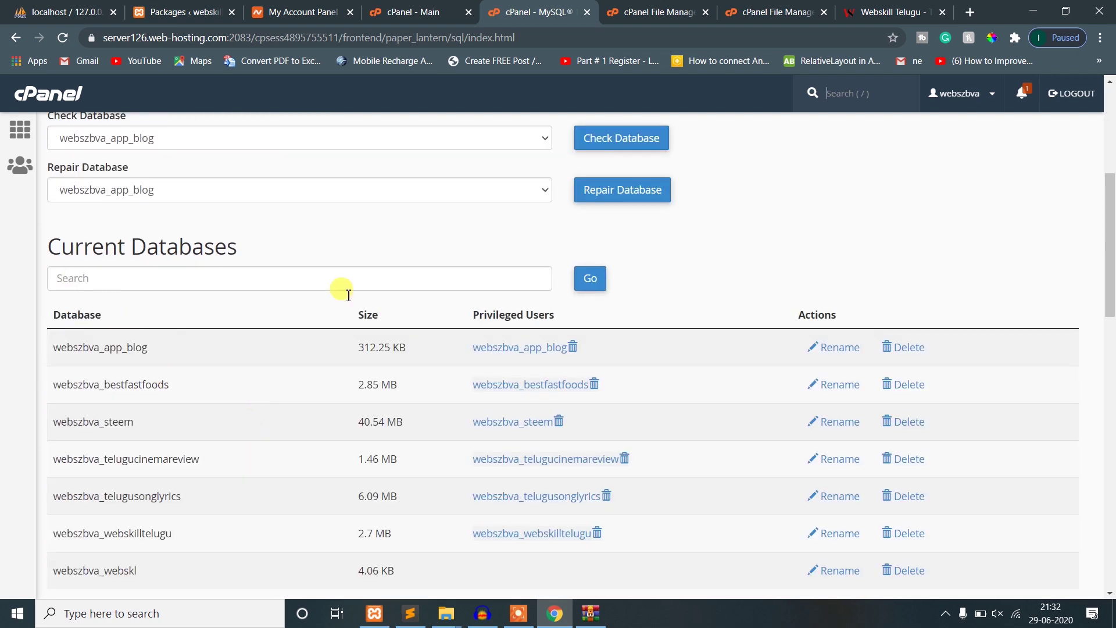
drag(147, 583, 46, 571)
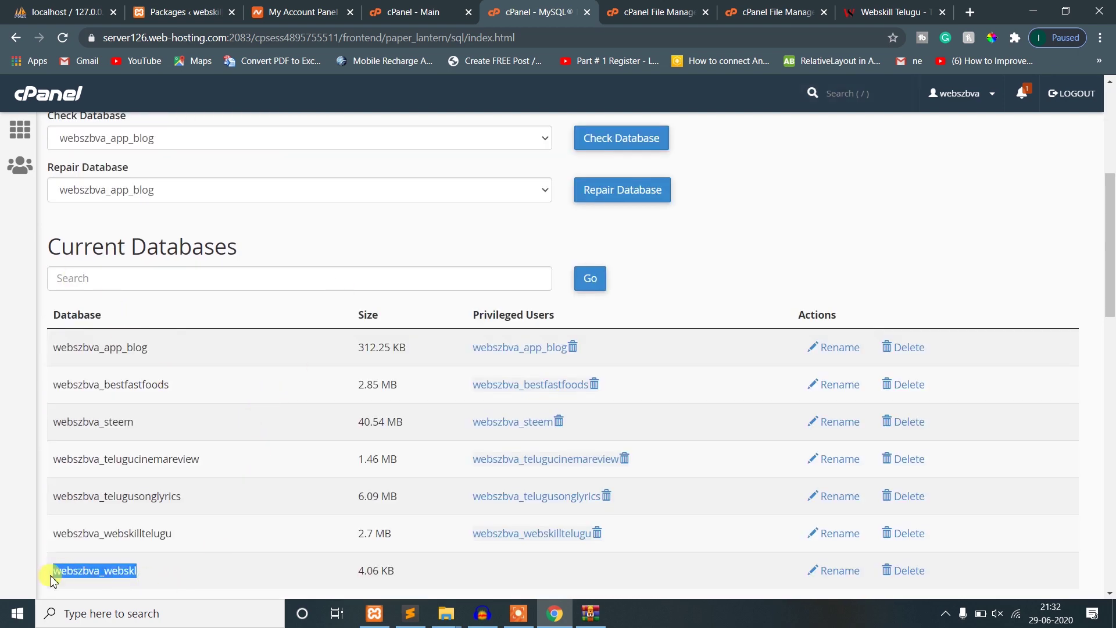
scroll(24, 549, down, 5)
scroll(116, 488, up, 5)
scroll(187, 572, down, 3)
scroll(186, 568, up, 8)
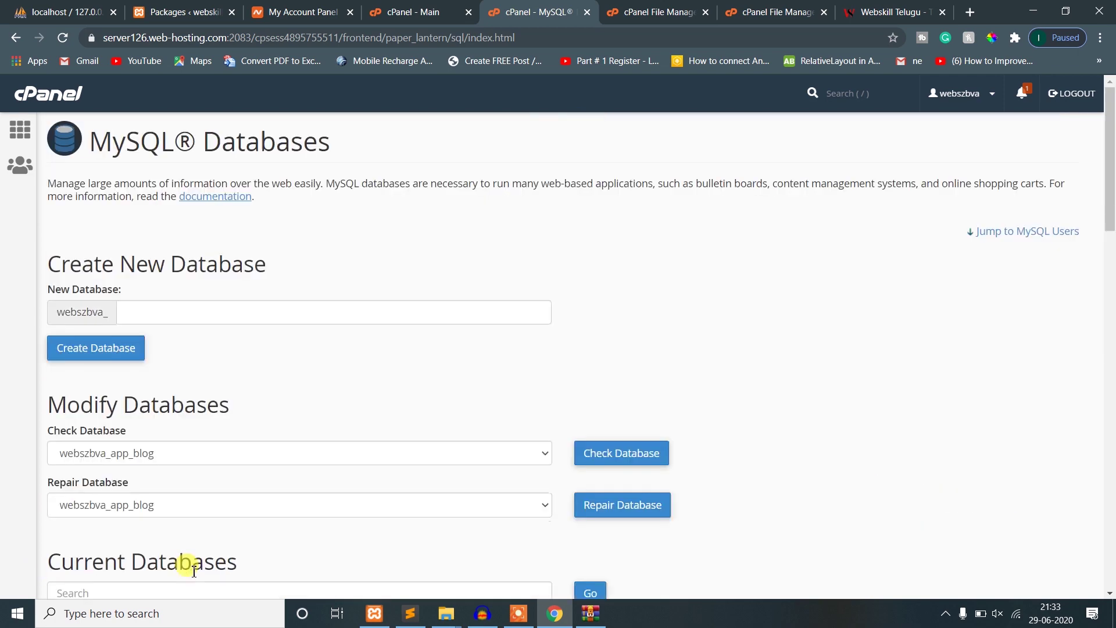
scroll(192, 566, down, 15)
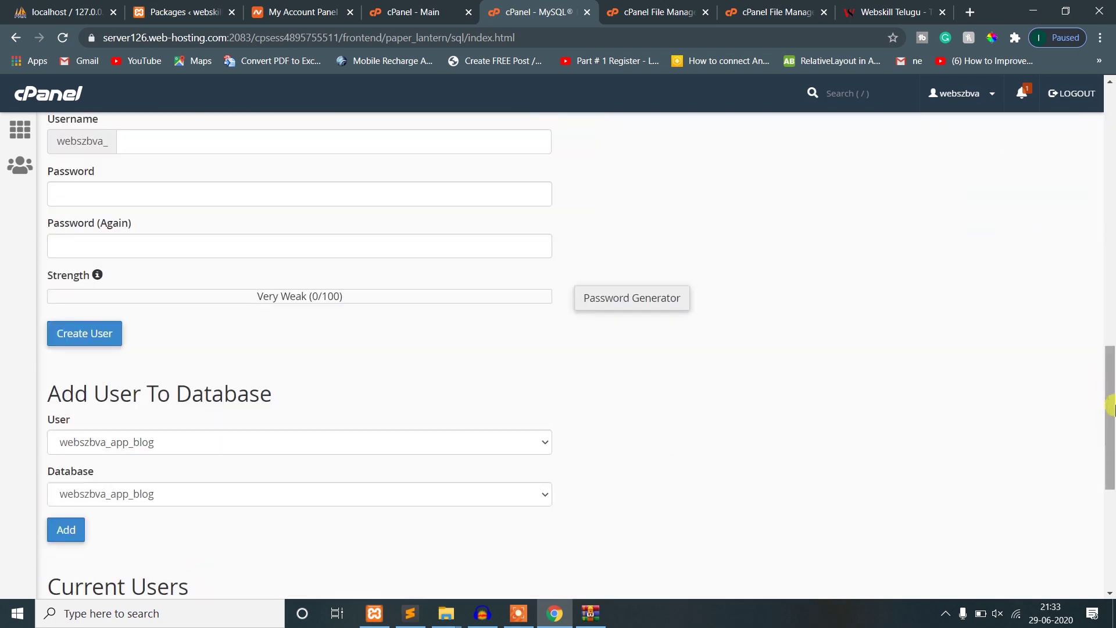
drag(1110, 404, 1112, 290)
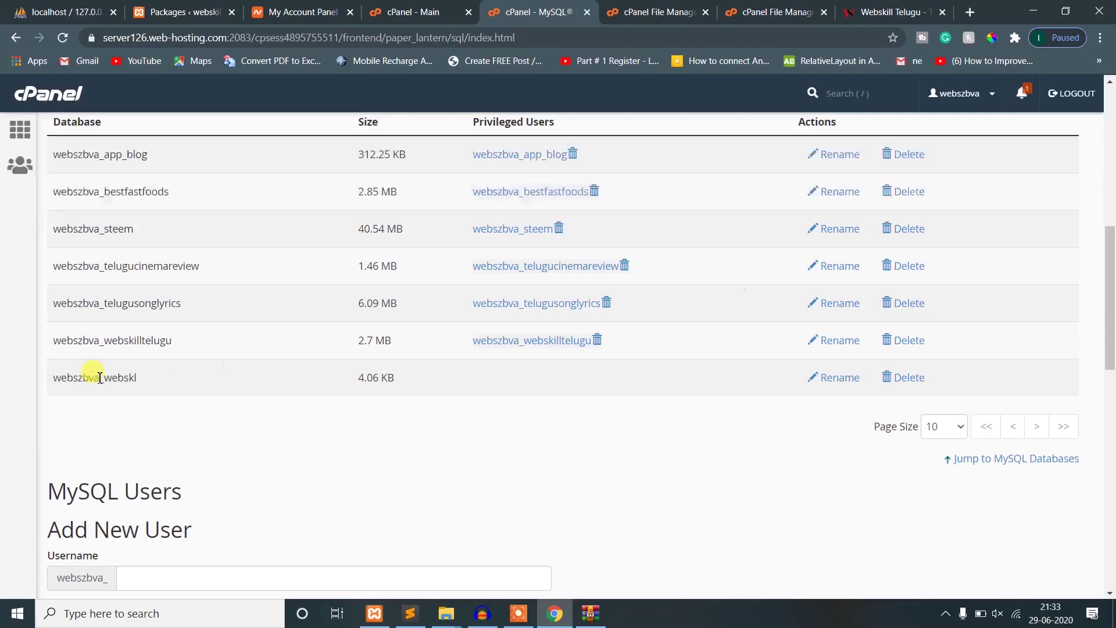
scroll(267, 436, up, 3)
scroll(267, 436, down, 11)
- Add user webszbva_webskil to database webszbva_webskl
click(189, 452)
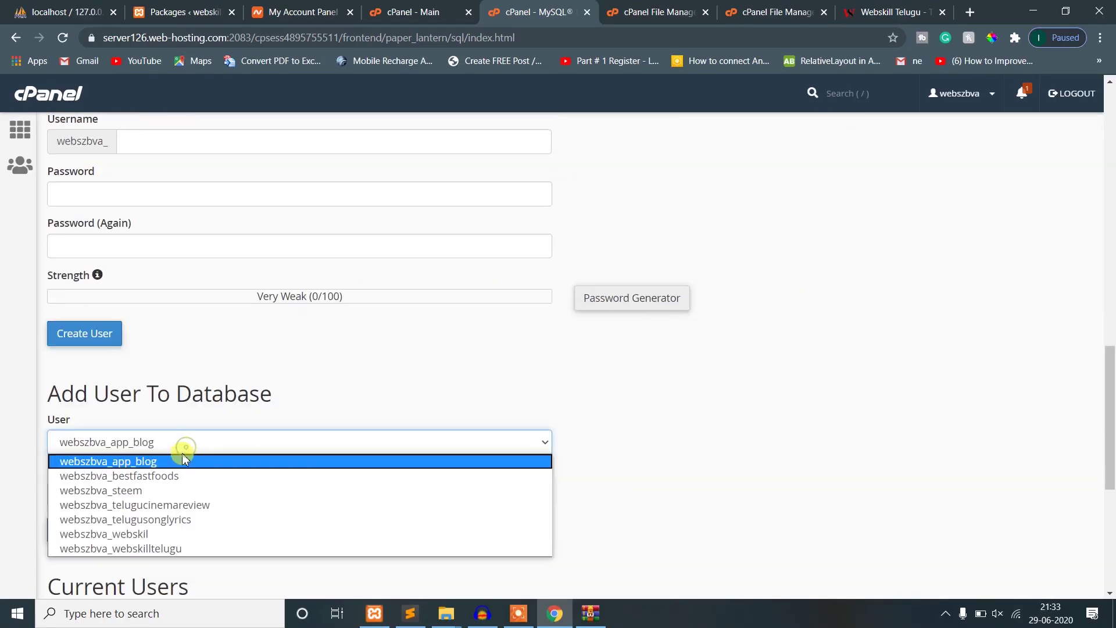
click(148, 535)
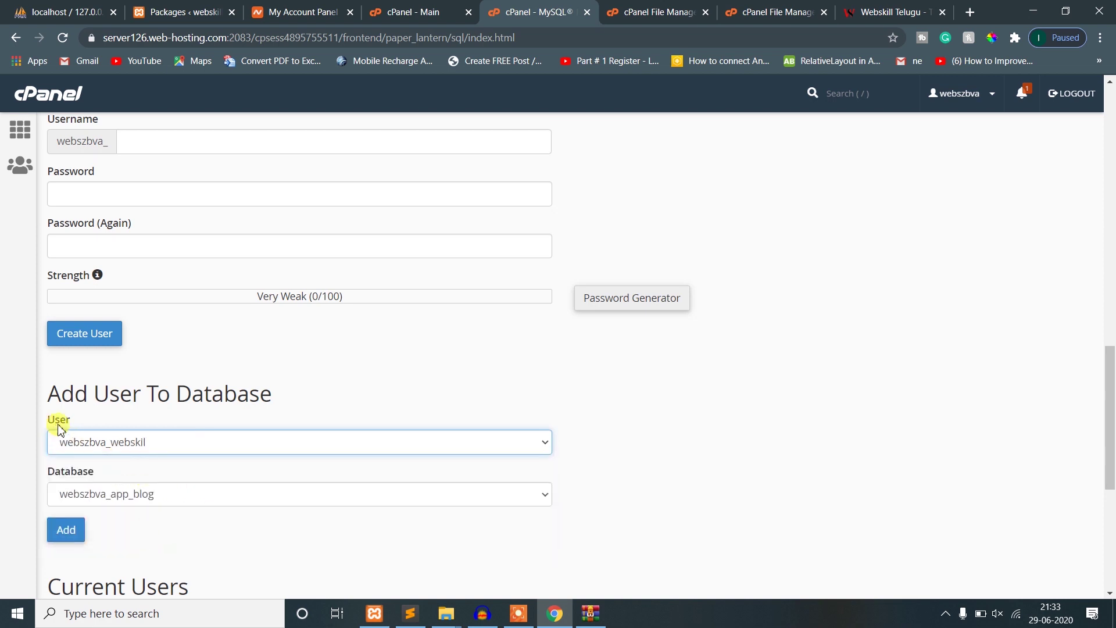
click(119, 504)
click(120, 472)
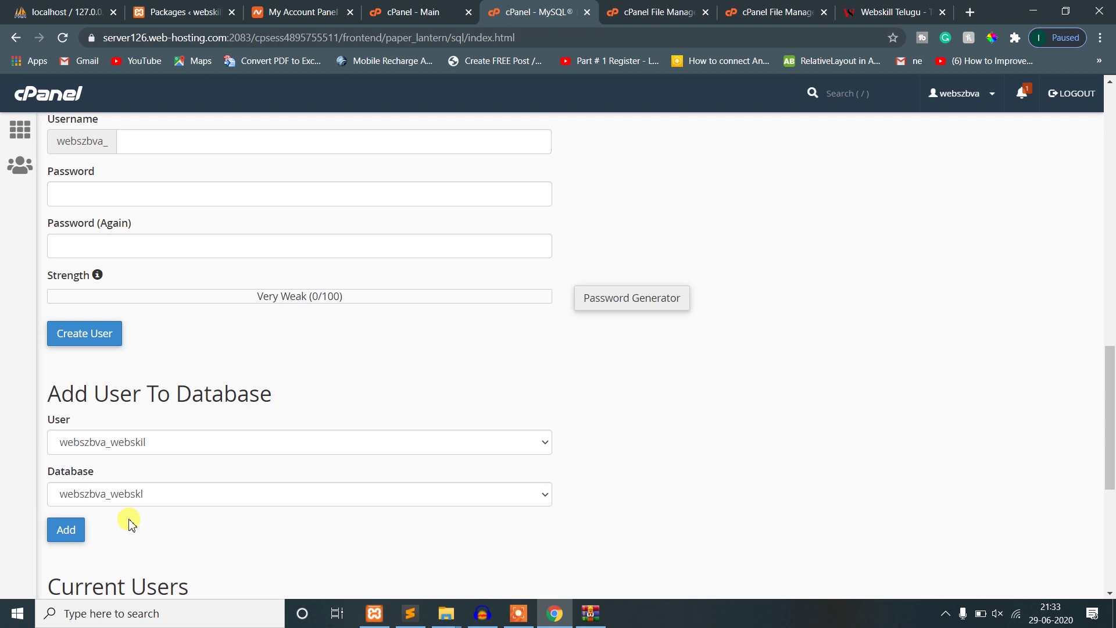
click(68, 532)
mouse_move(1111, 373)
mouse_down()
mouse_move(1111, 148)
mouse_move(1111, 491)
mouse_move(1110, 376)
mouse_move(1110, 387)
mouse_up()
click(64, 493)
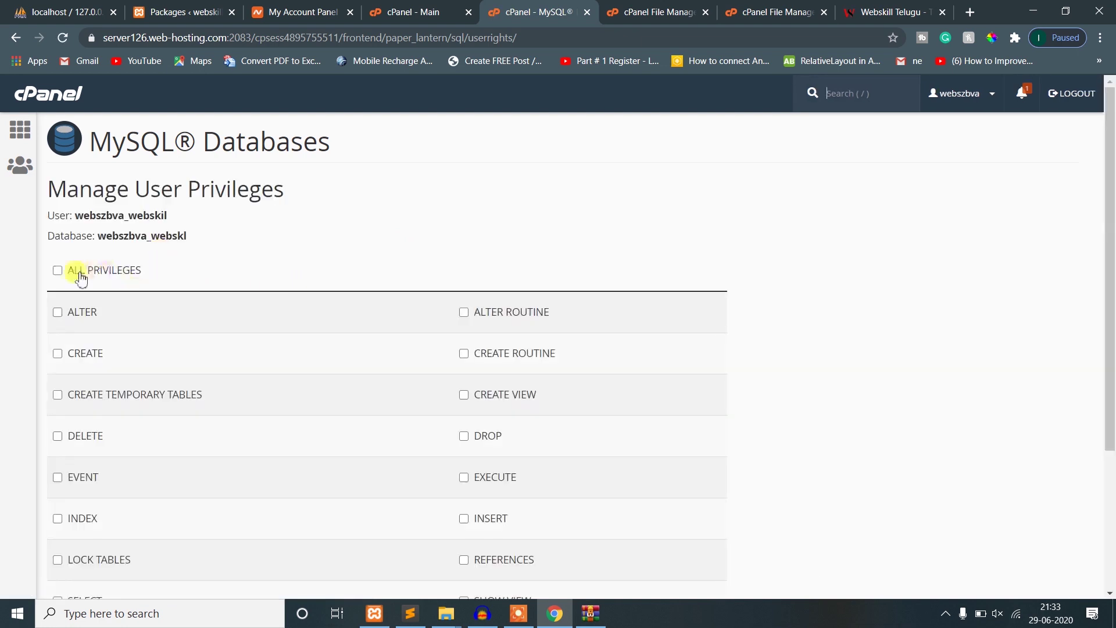
- Grant ALL PRIVILEGES, save the changes, and return to MySQL Databases
click(58, 271)
scroll(58, 407, down, 3)
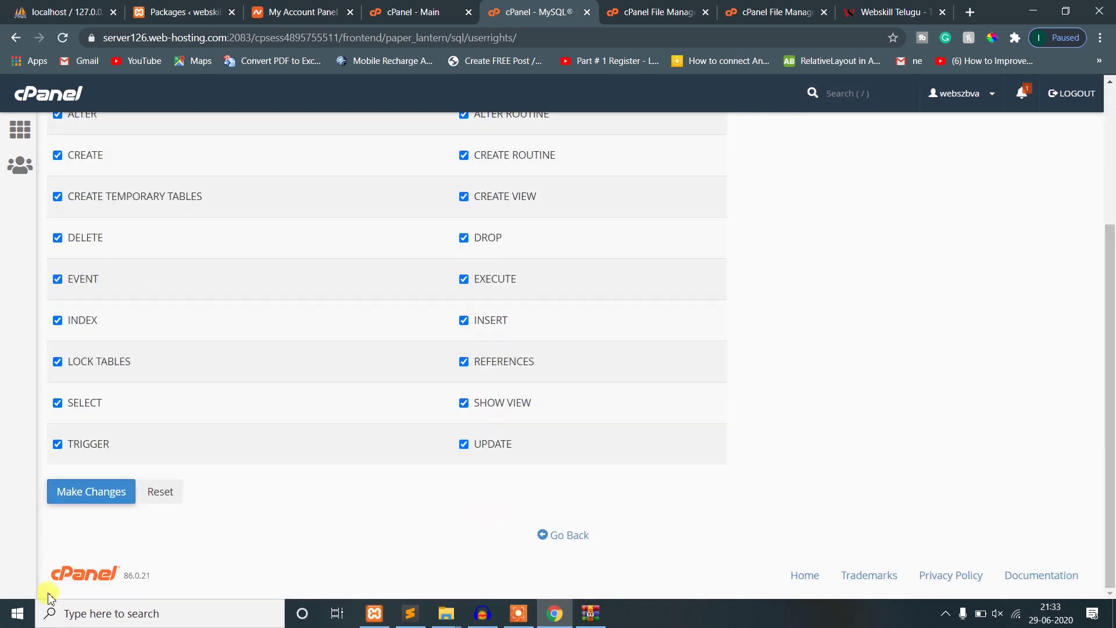
click(75, 496)
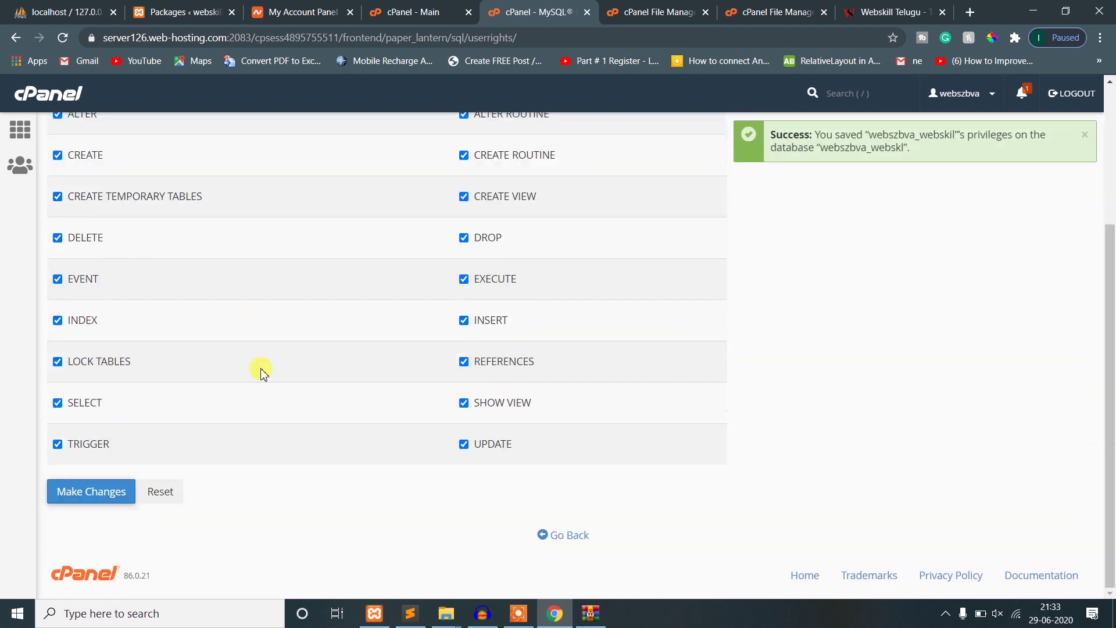
scroll(265, 363, up, 3)
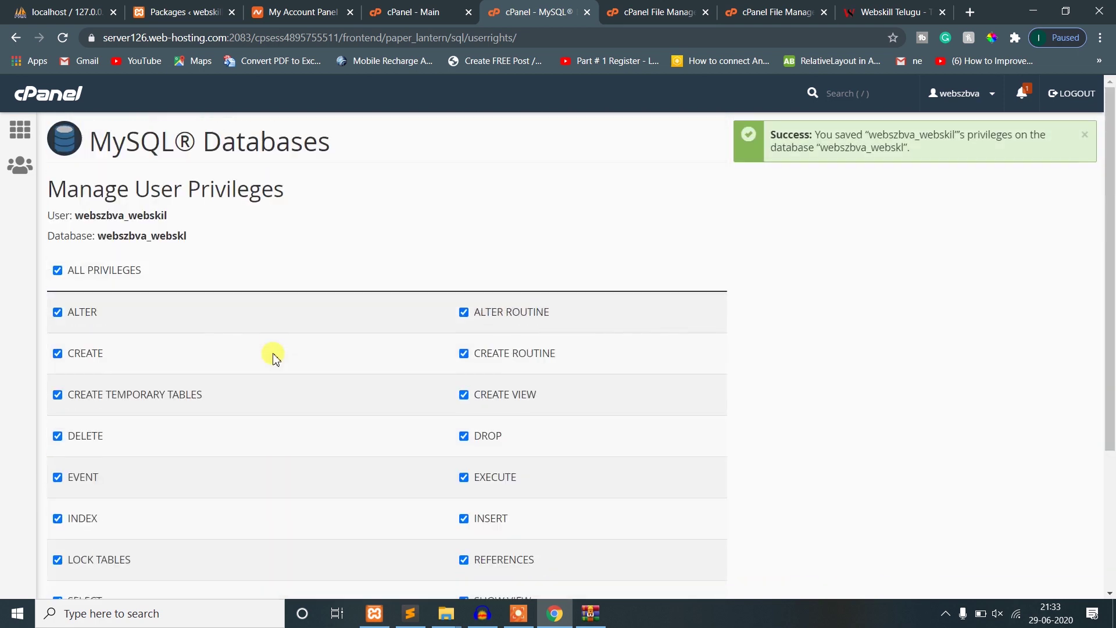
click(1085, 135)
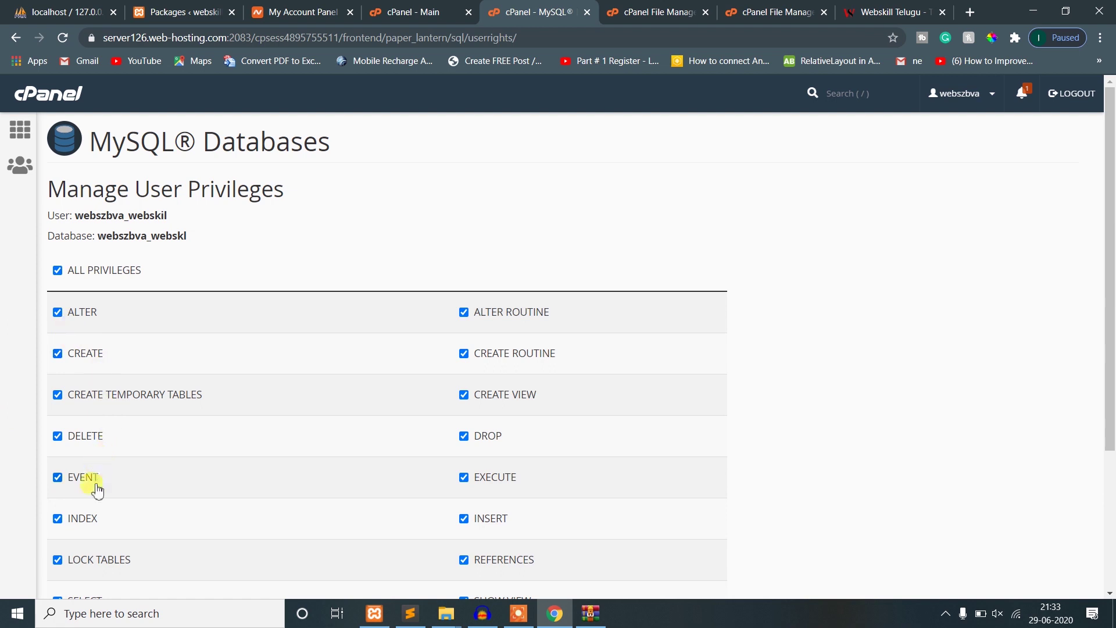
click(15, 41)
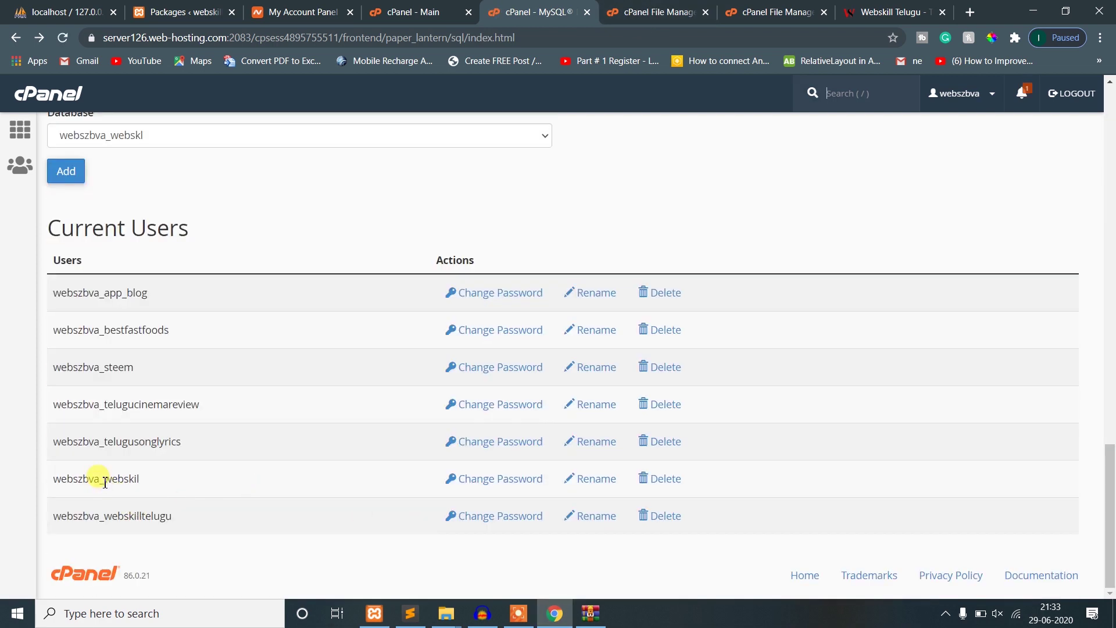
double_click(105, 482)
key(ctrl+c)
key(alt+Tab)
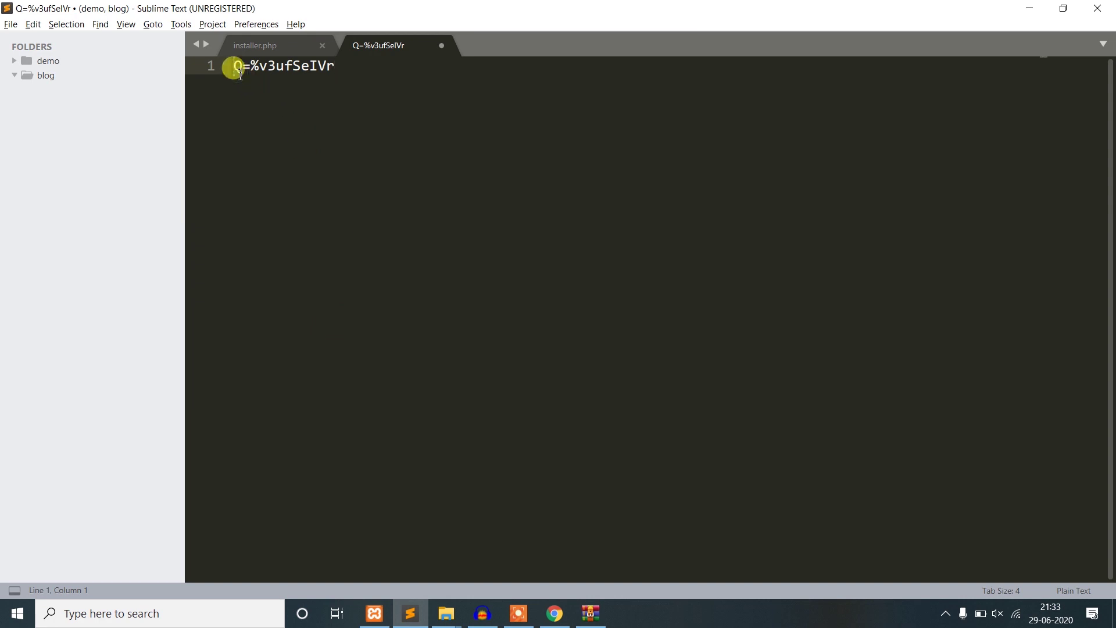
key(Return)
key(Up)
key(ctrl+v)
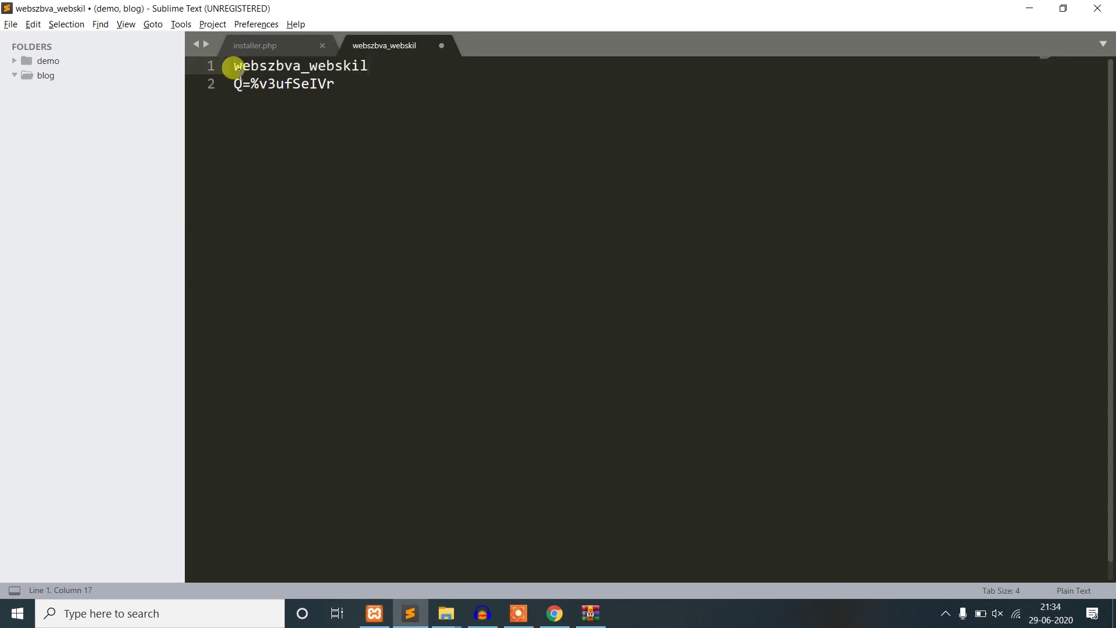
key(Down)
key(Return)
key(Return)
key(Return)
- Copy the database name webszbva_webskl into line 5 of the notes
key(alt+Tab)
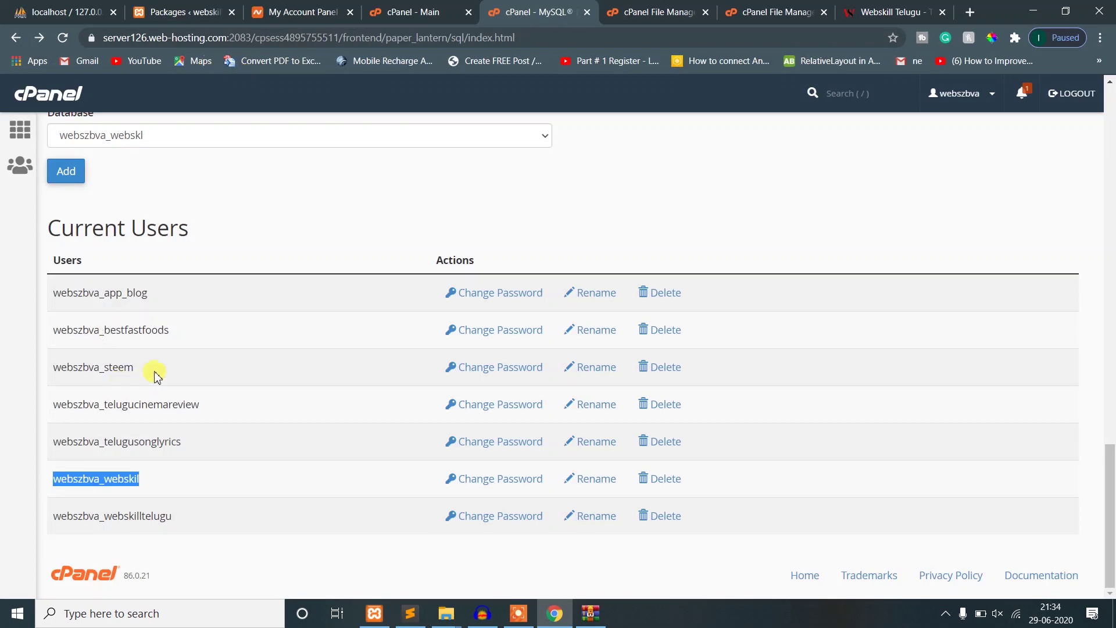
scroll(160, 372, up, 5)
scroll(162, 368, down, 5)
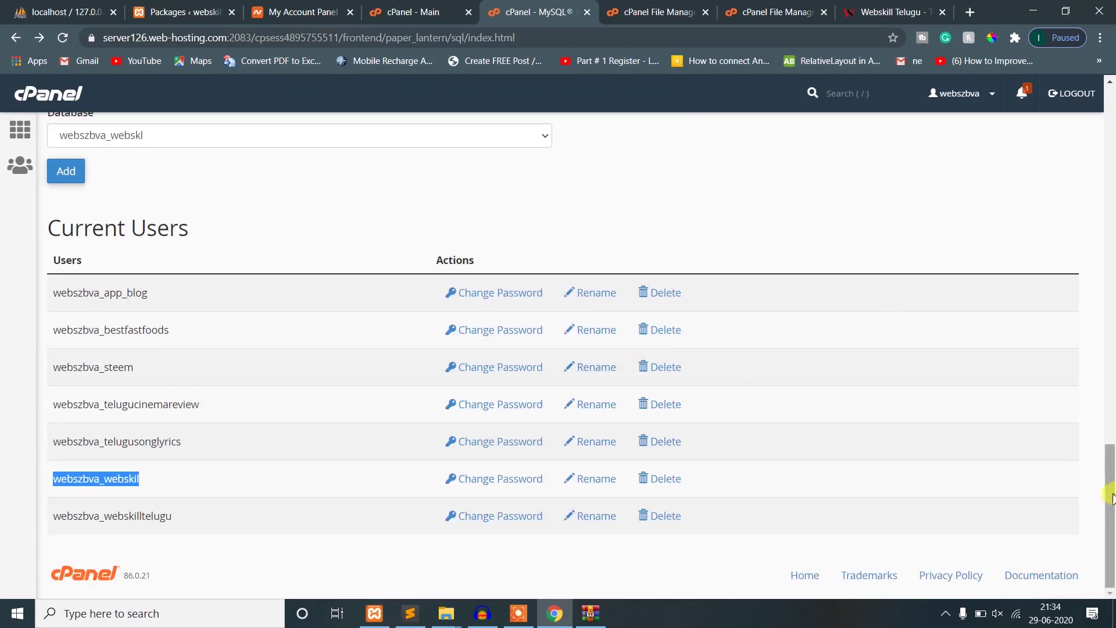
drag(1110, 500, 1111, 262)
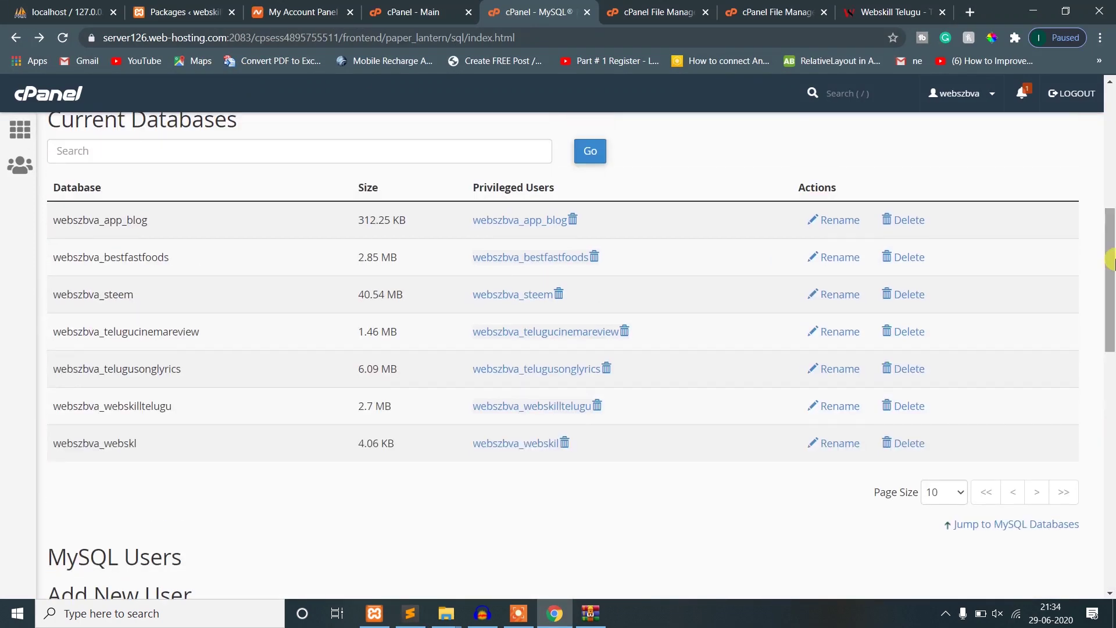
double_click(115, 444)
key(ctrl+c)
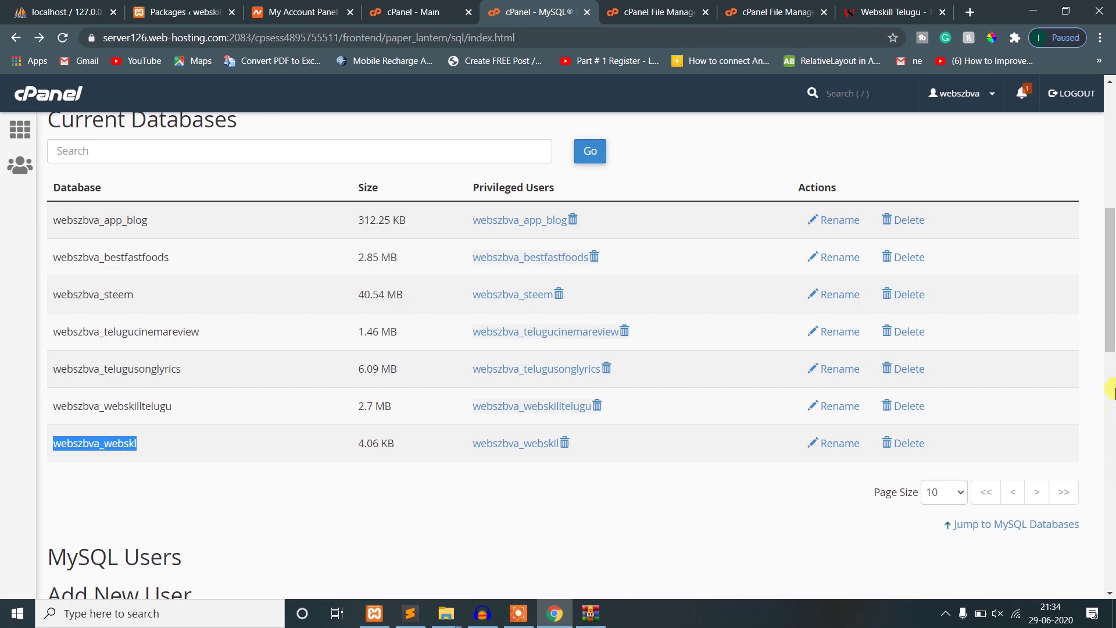
key(alt+Tab)
key(ctrl+v)
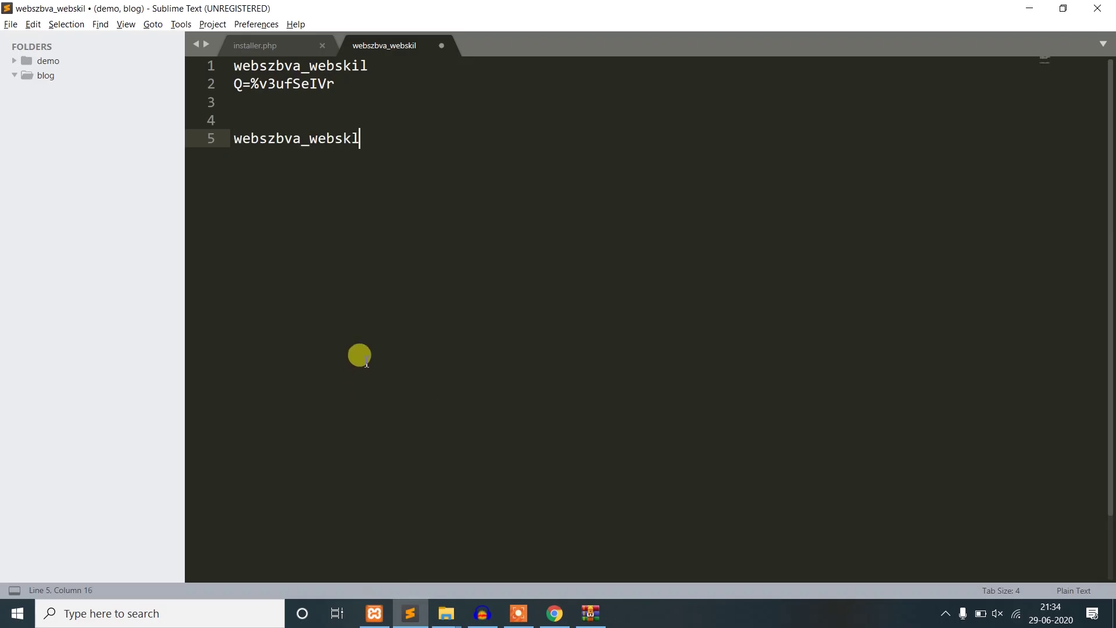
key(alt+Tab)
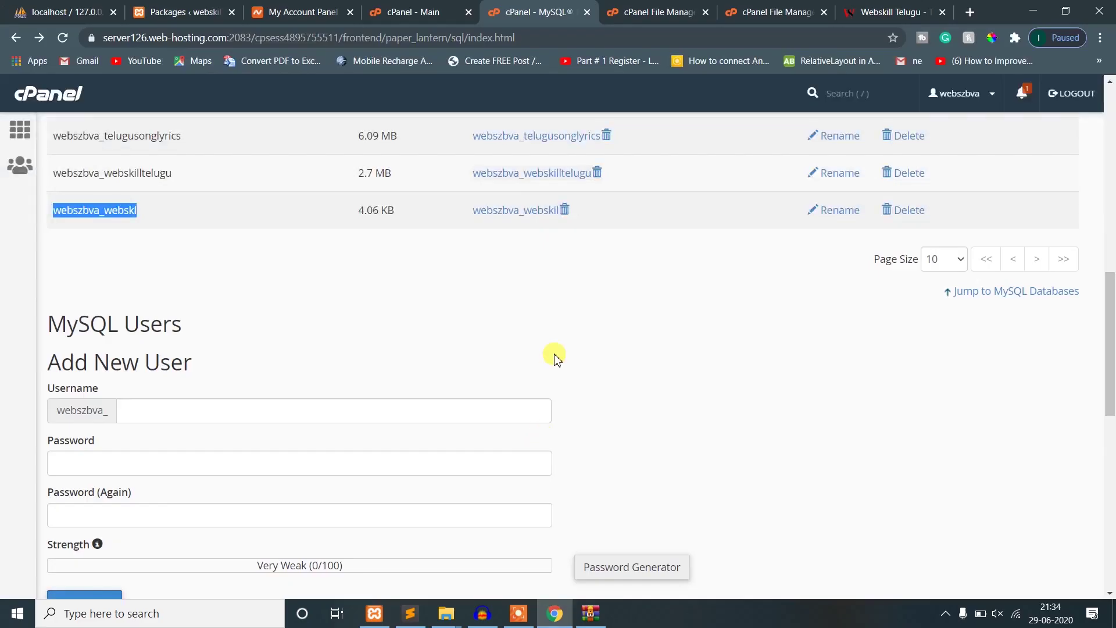
click(653, 10)
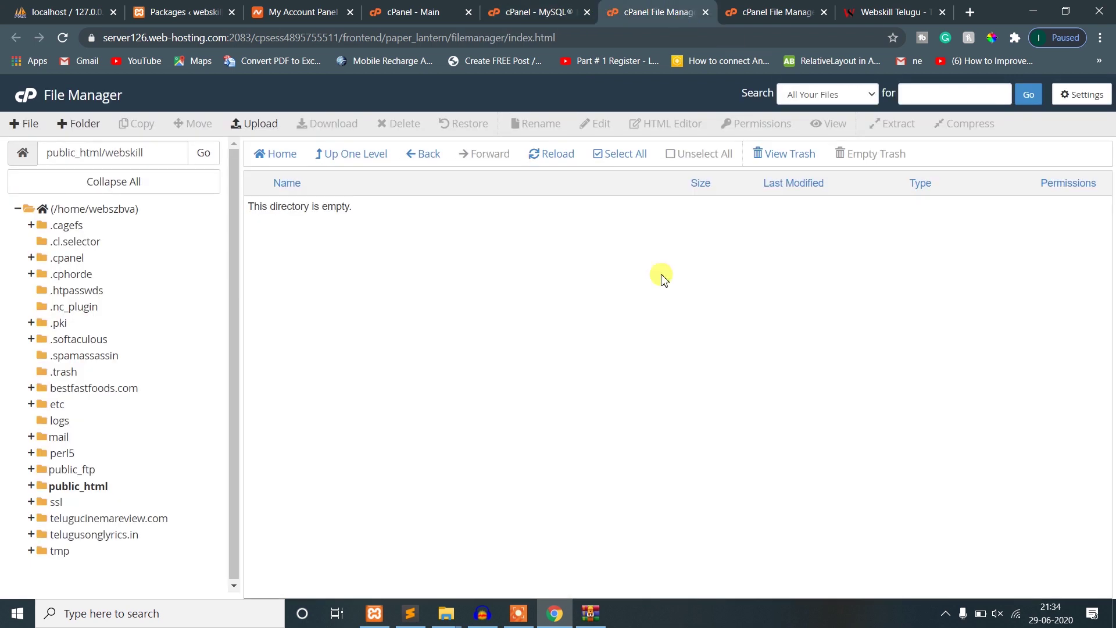
- Reload the webskill folder to show installer.php, and close the upload and site tabs
click(563, 162)
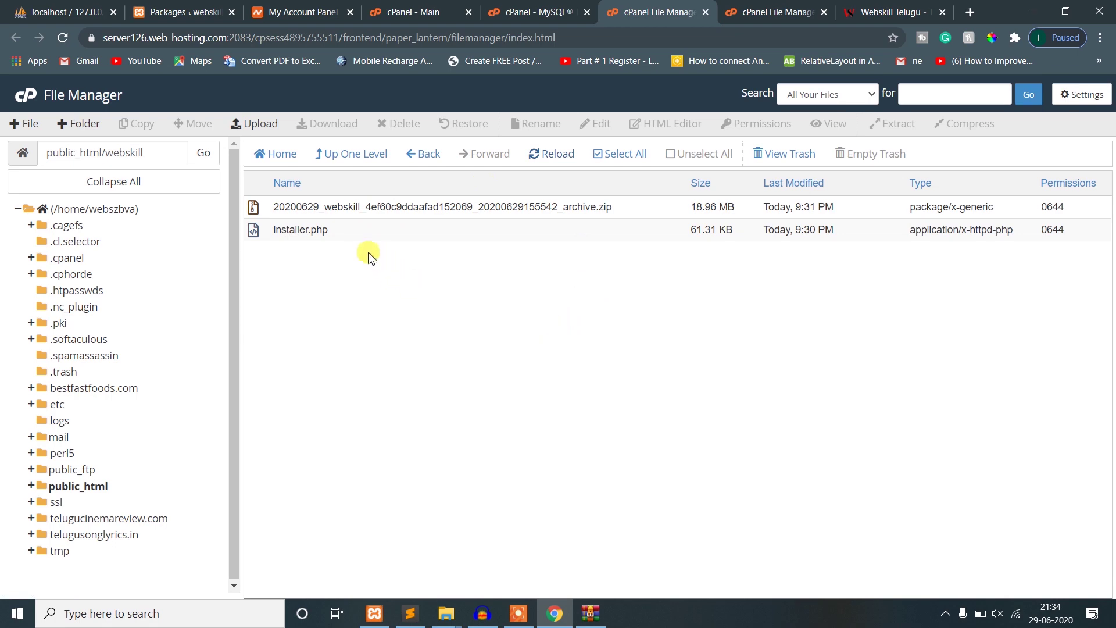
click(328, 232)
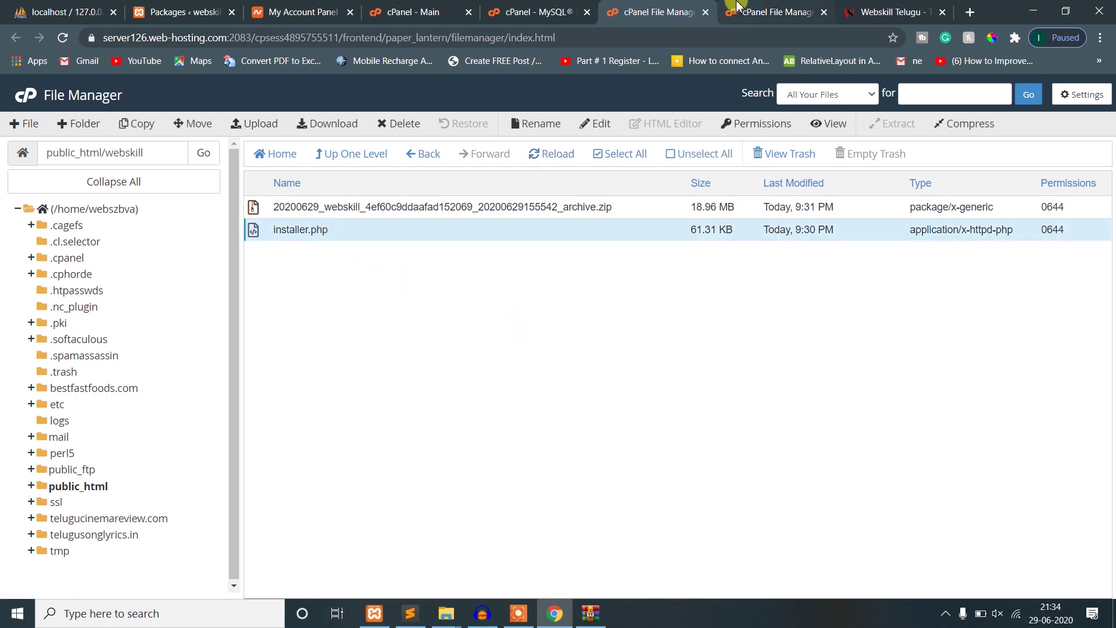
click(721, 13)
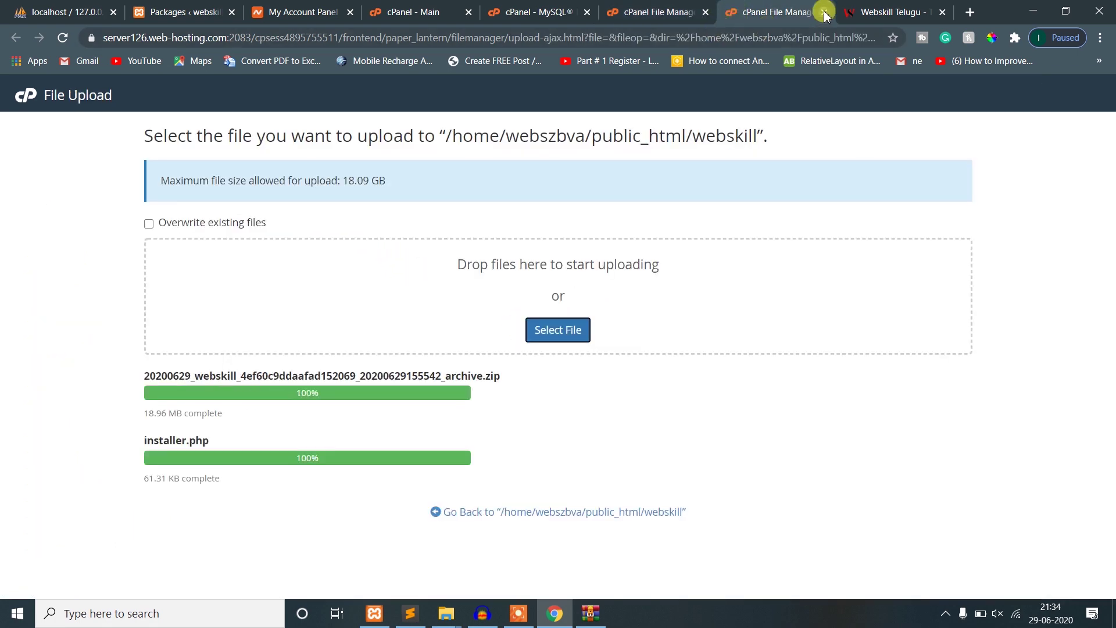
click(823, 13)
click(824, 12)
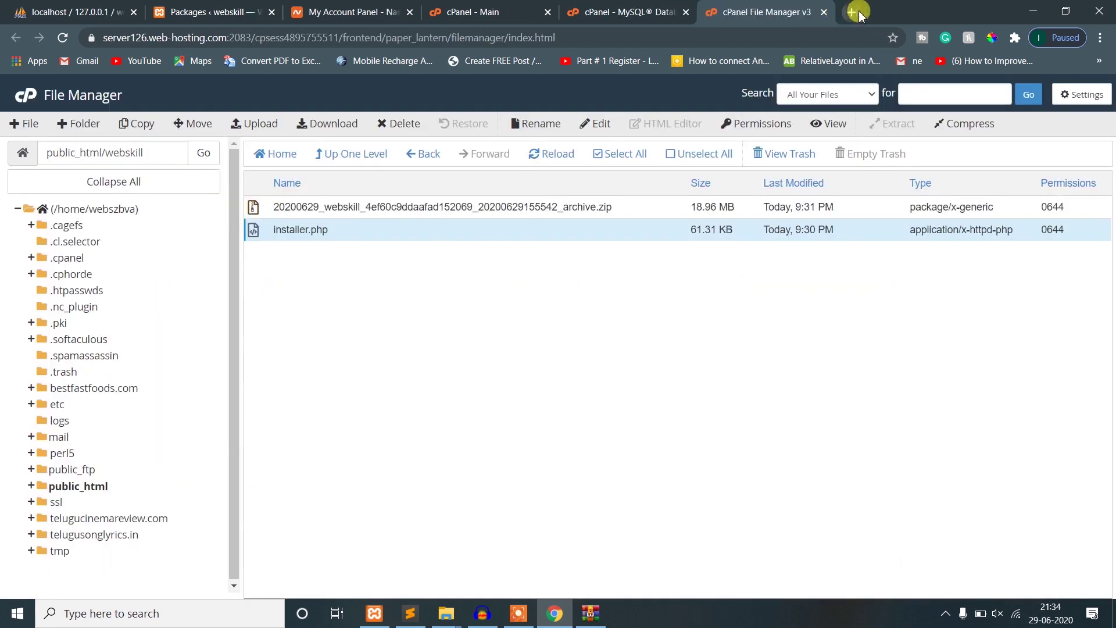
- Open a new tab with the webskilltelugu.com address
click(836, 12)
text(webski)
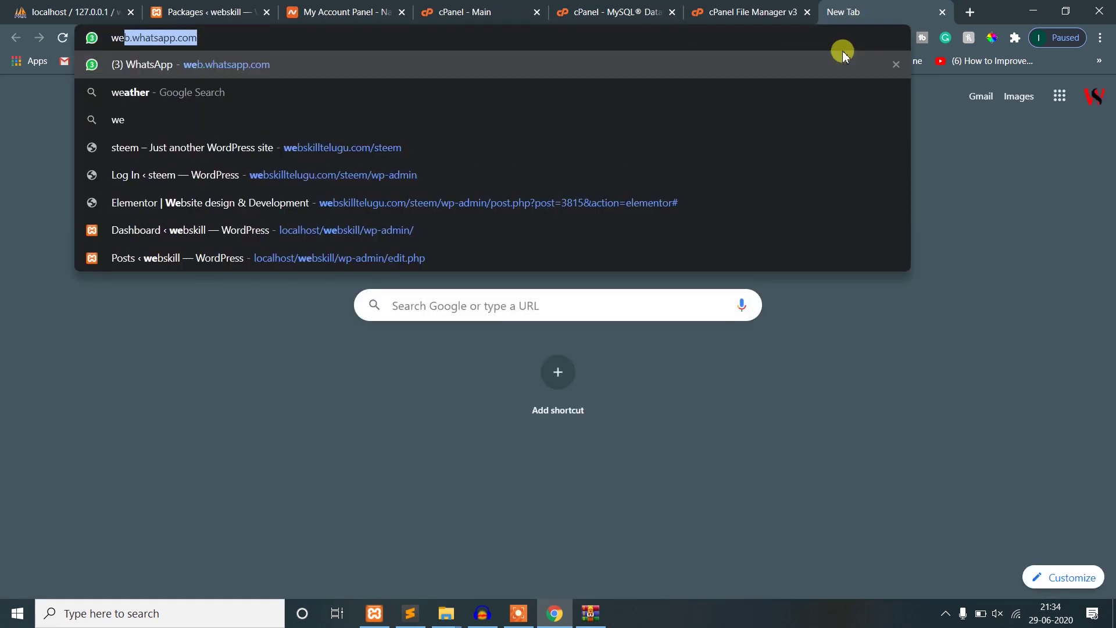
key(End)
key(BackSpace)
key(BackSpace)
key(BackSpace)
key(BackSpace)
key(BackSpace)
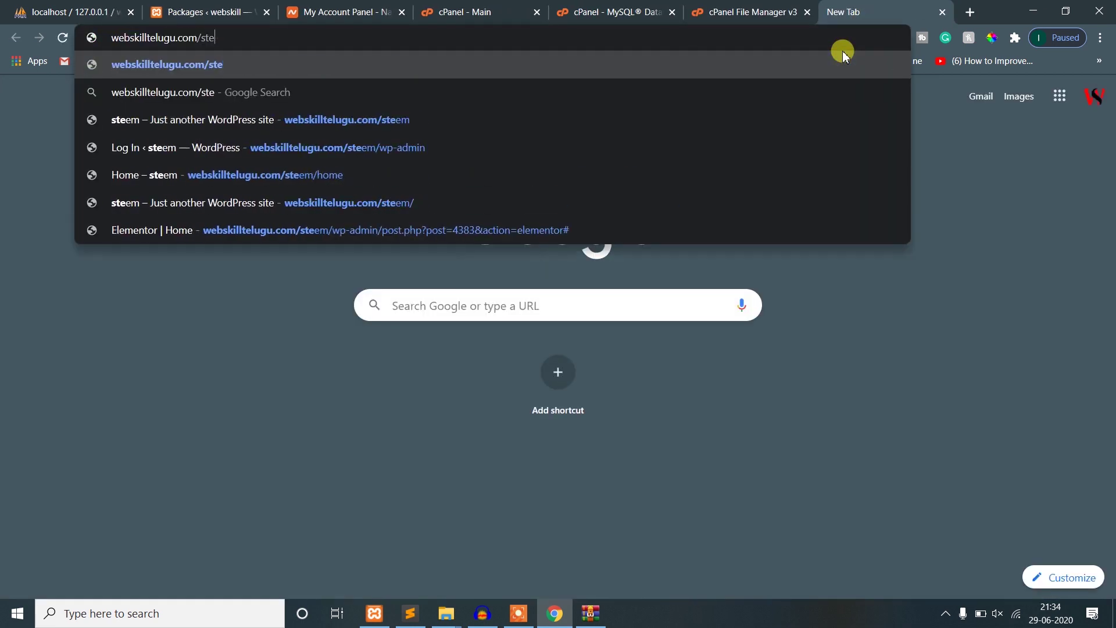
- Copy 'webskill' from the File Manager path and append '/webskill' to the new address
click(639, 11)
click(472, 6)
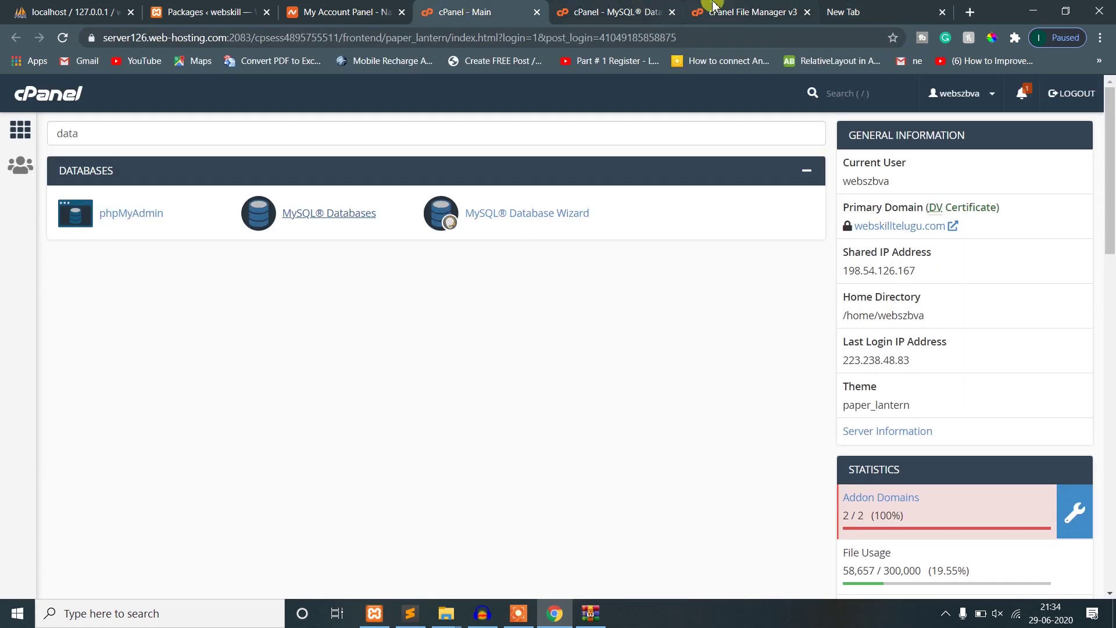
click(715, 12)
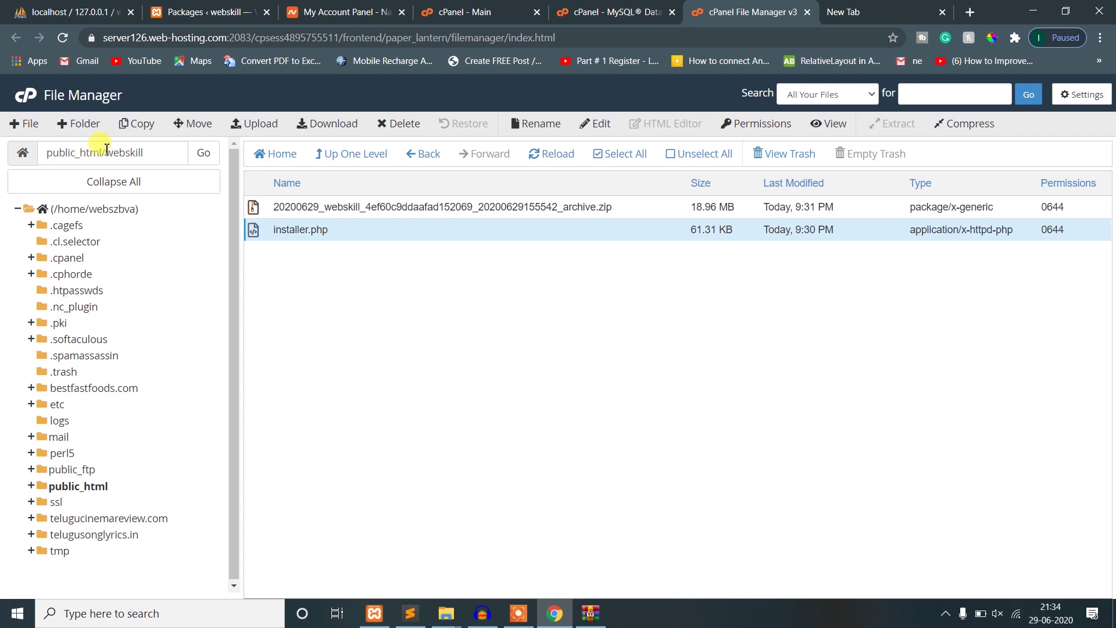
drag(107, 149, 39, 146)
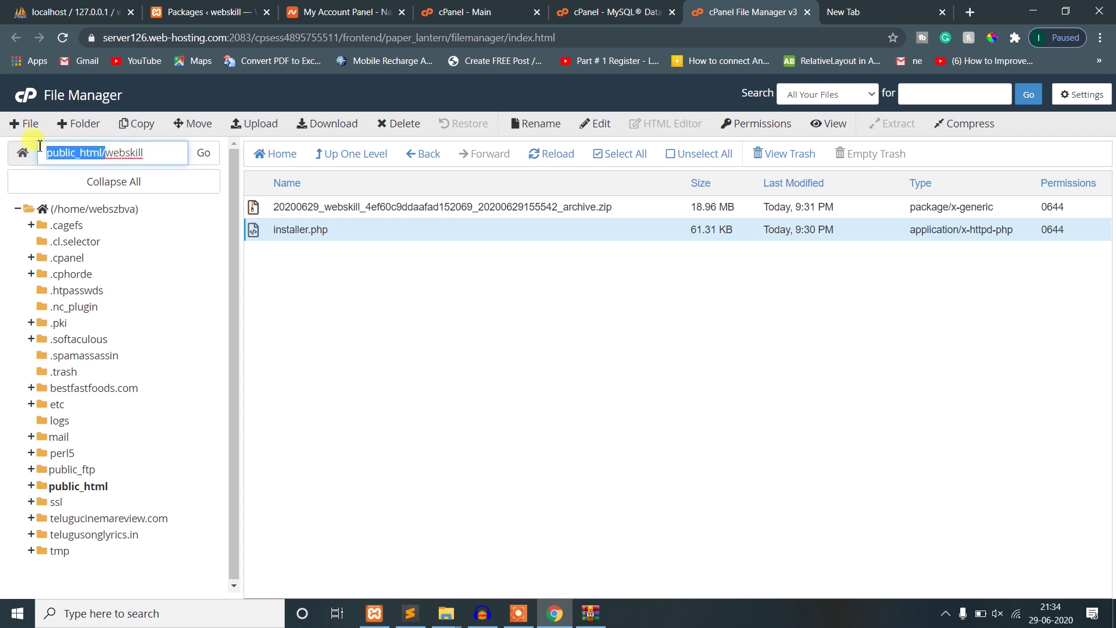
click(107, 152)
drag(106, 156, 149, 152)
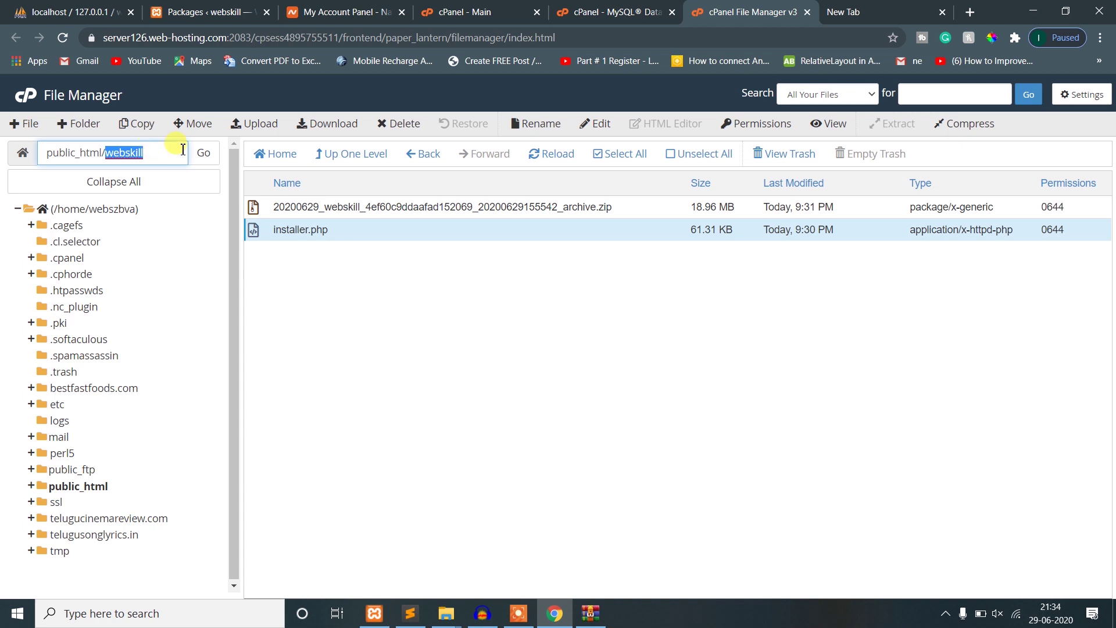
key(ctrl+c)
click(872, 11)
text(/)
key(ctrl+v)
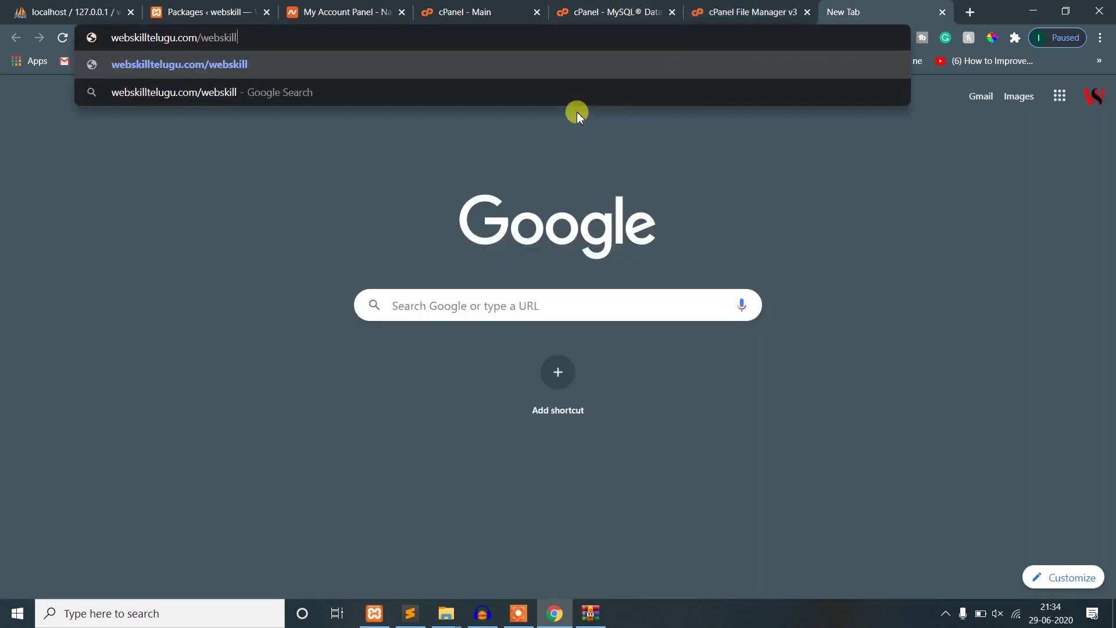
- Load webskilltelugu.com/webskill, then open its installer.php to start the Duplicator installer
key(Return)
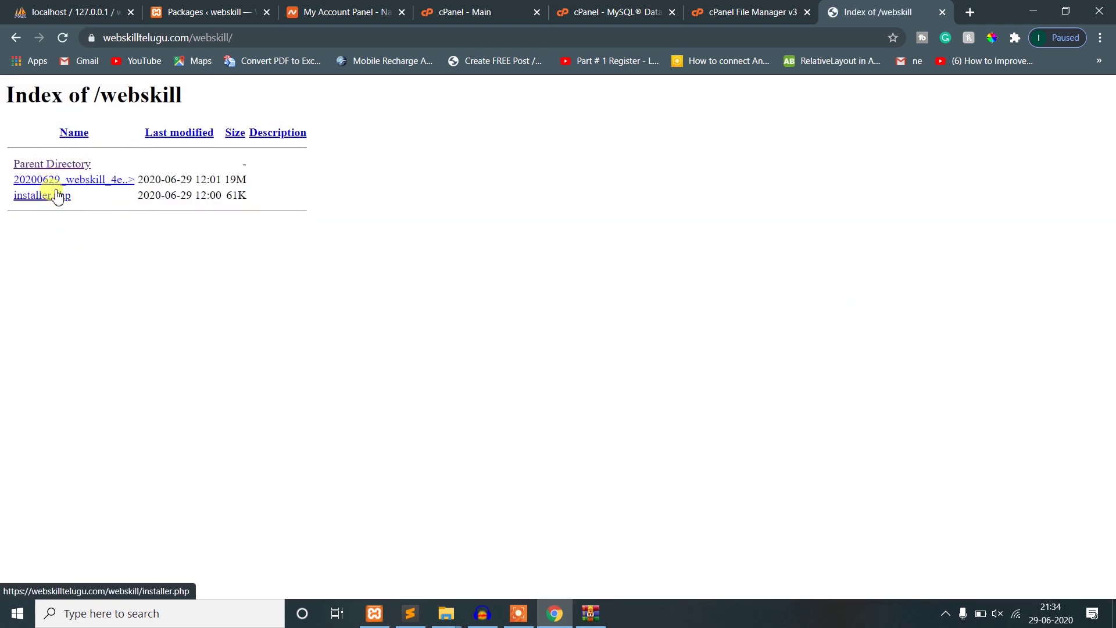
click(721, 12)
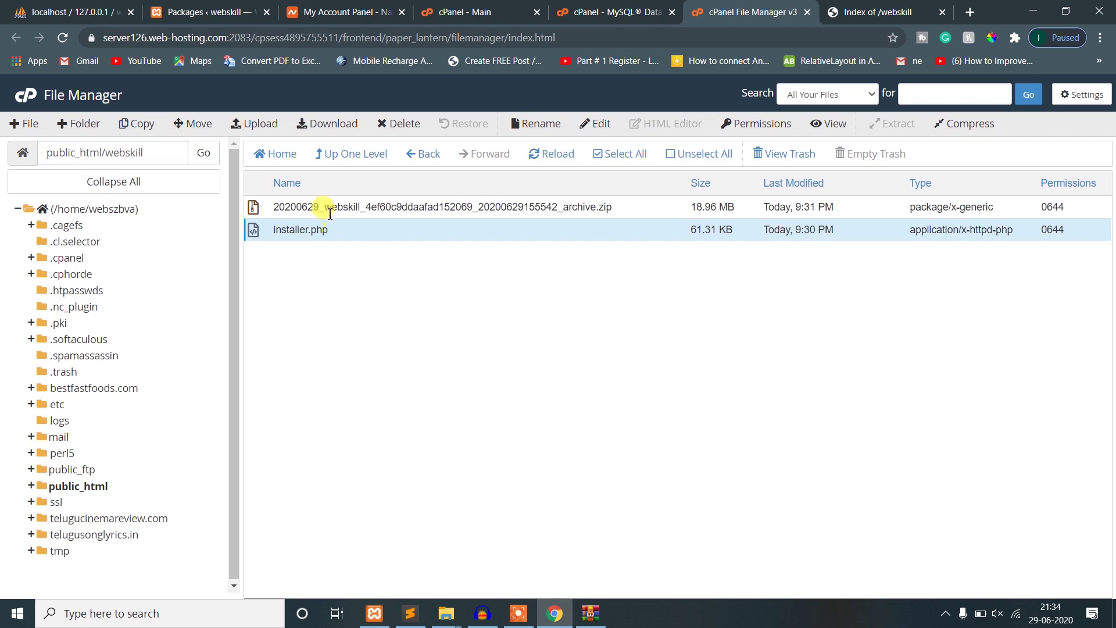
click(846, 10)
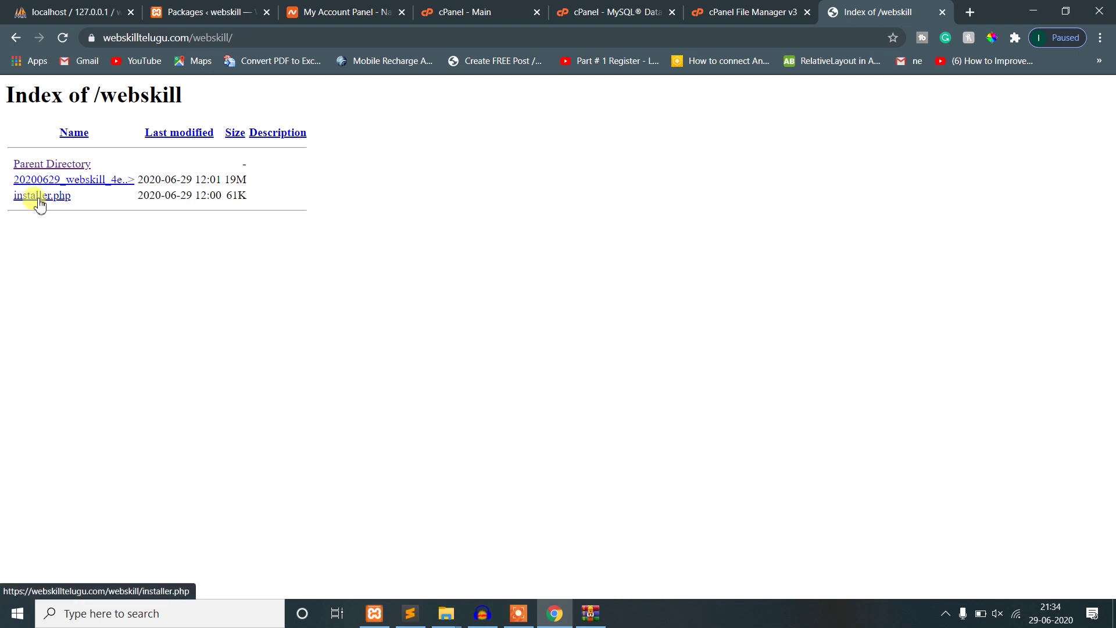
click(257, 38)
click(281, 38)
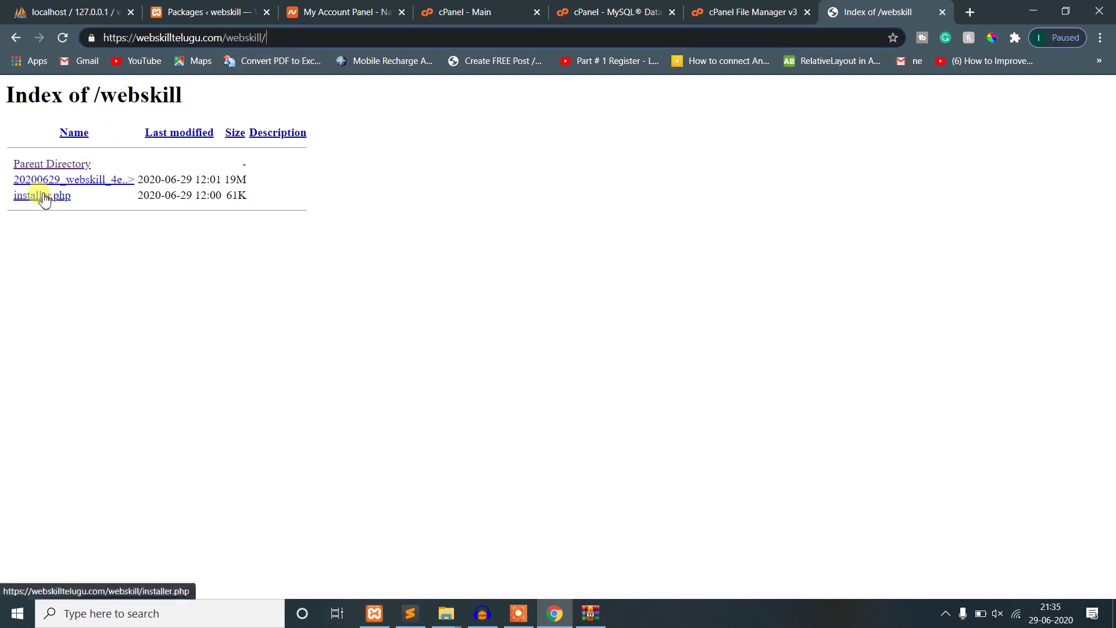
text(ins)
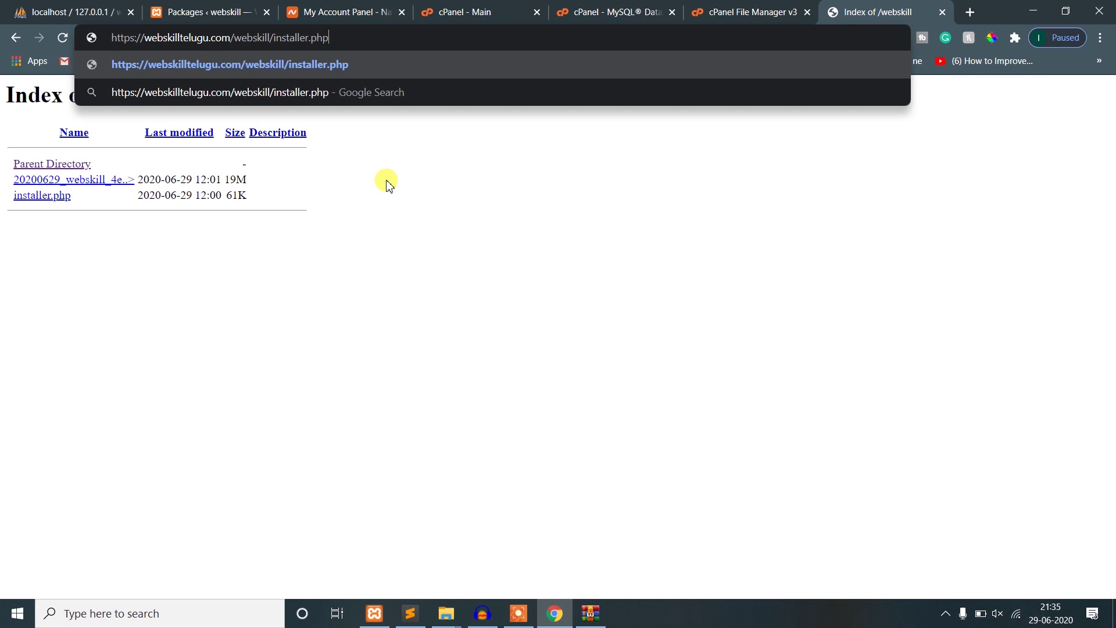
text(taller.php)
key(Return)
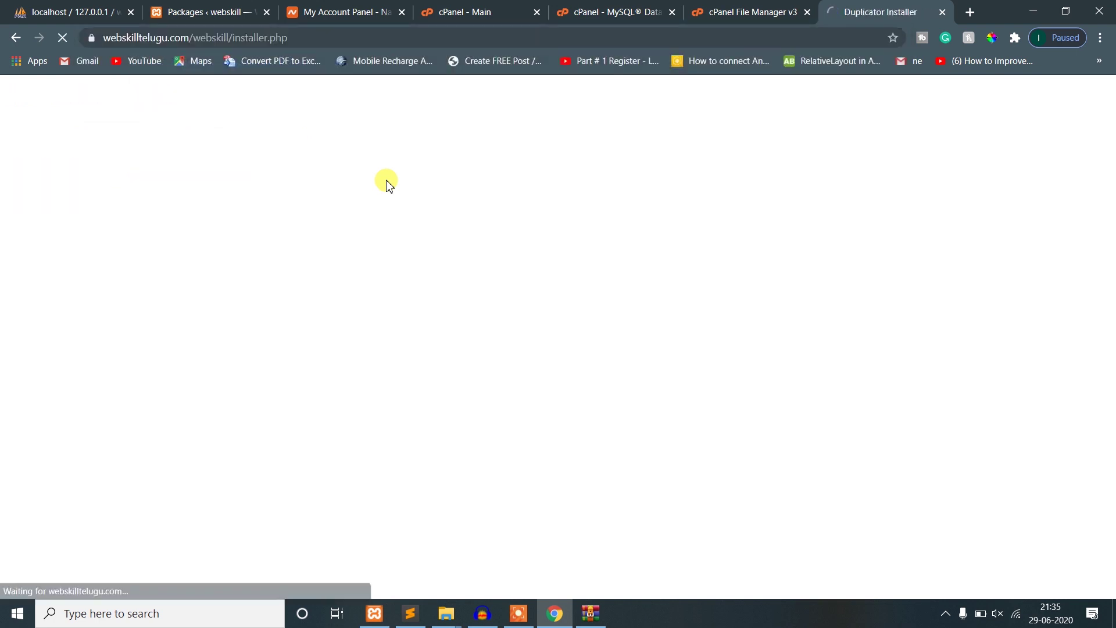
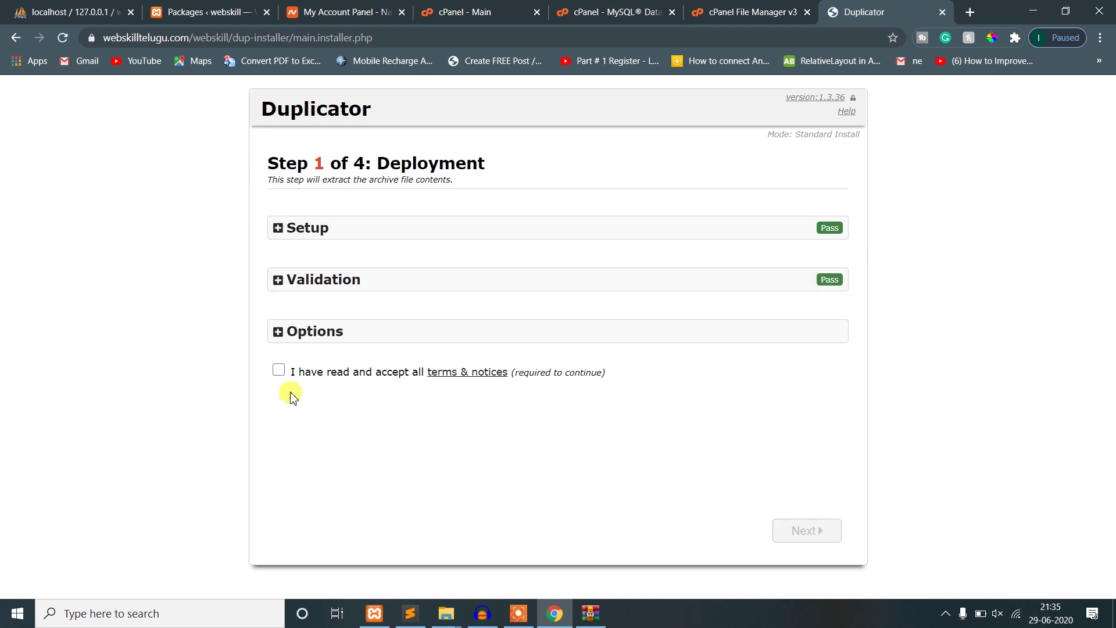
- Accept the terms, extract the archive, and confirm the WordPress files appear in the webskill folder
click(279, 370)
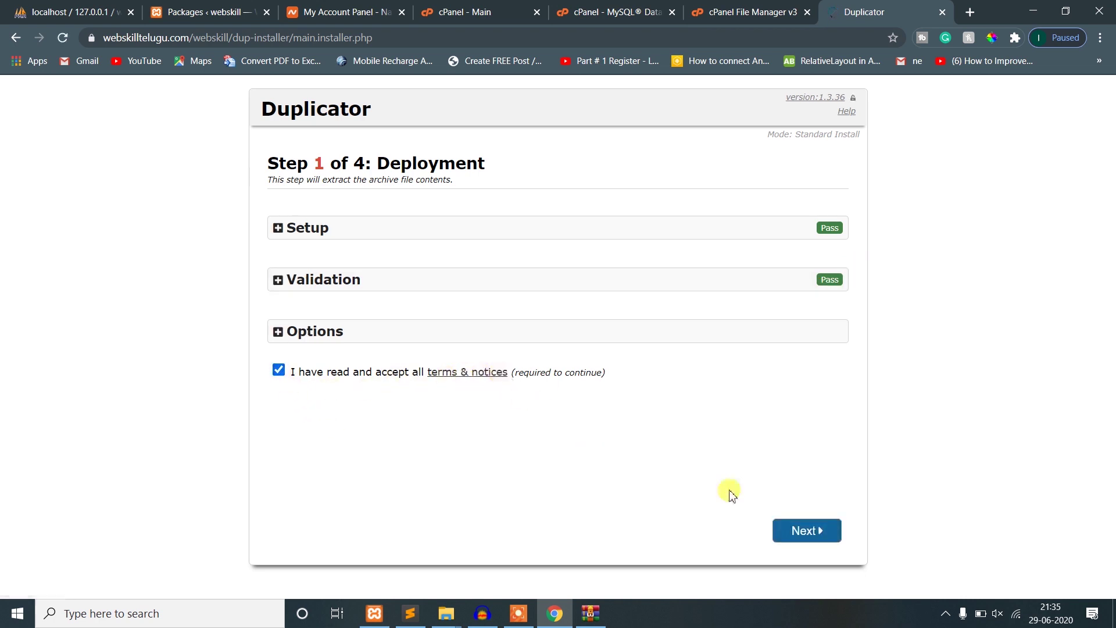
click(799, 532)
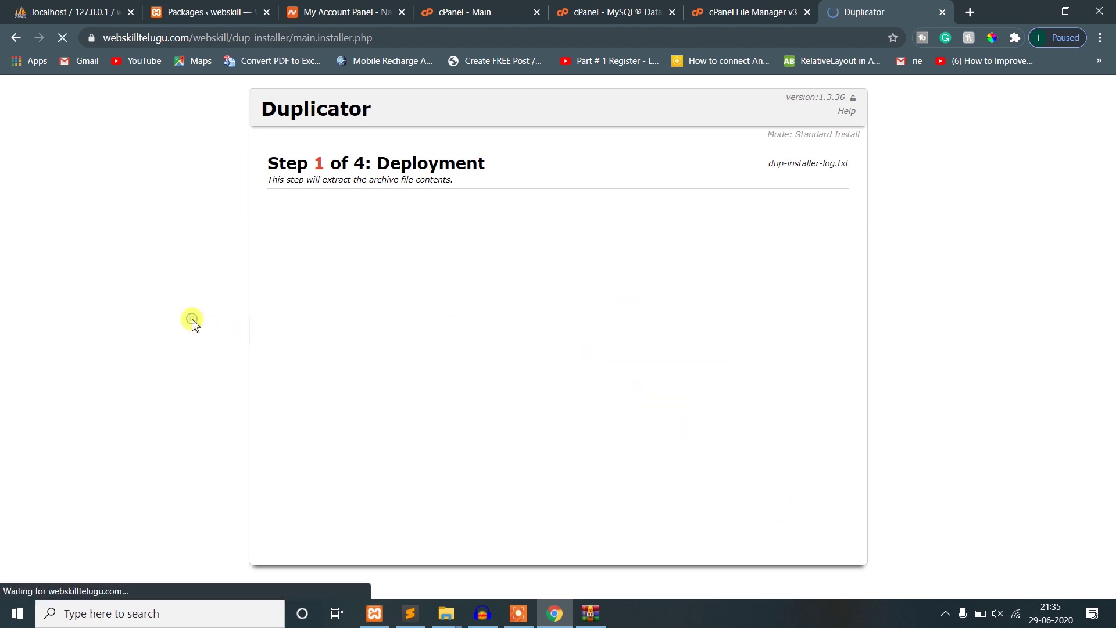
click(523, 11)
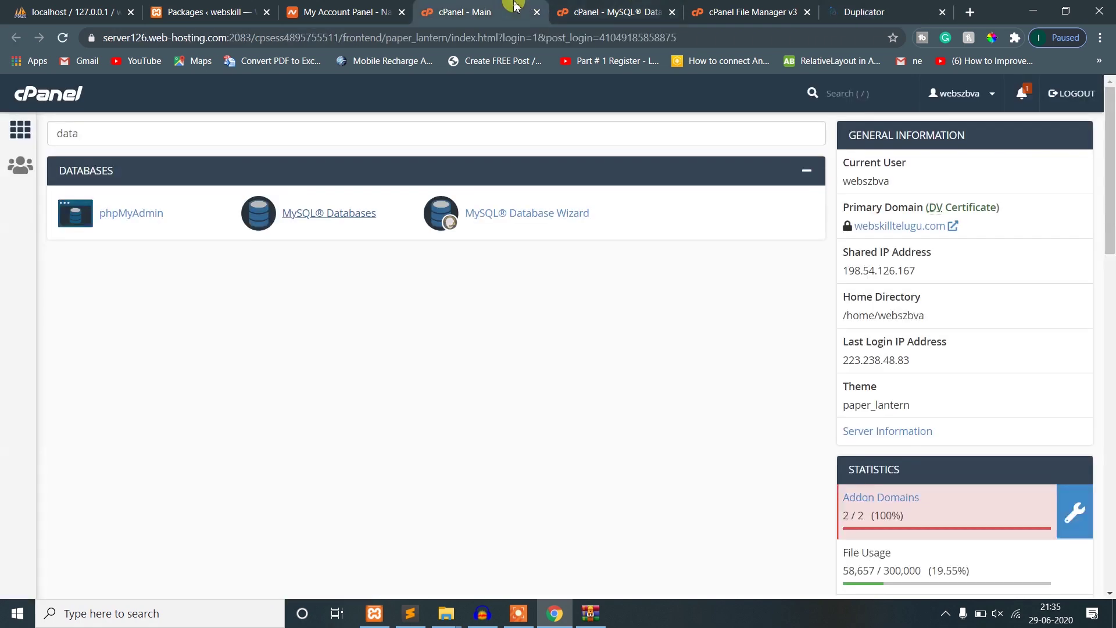
click(616, 7)
click(715, 11)
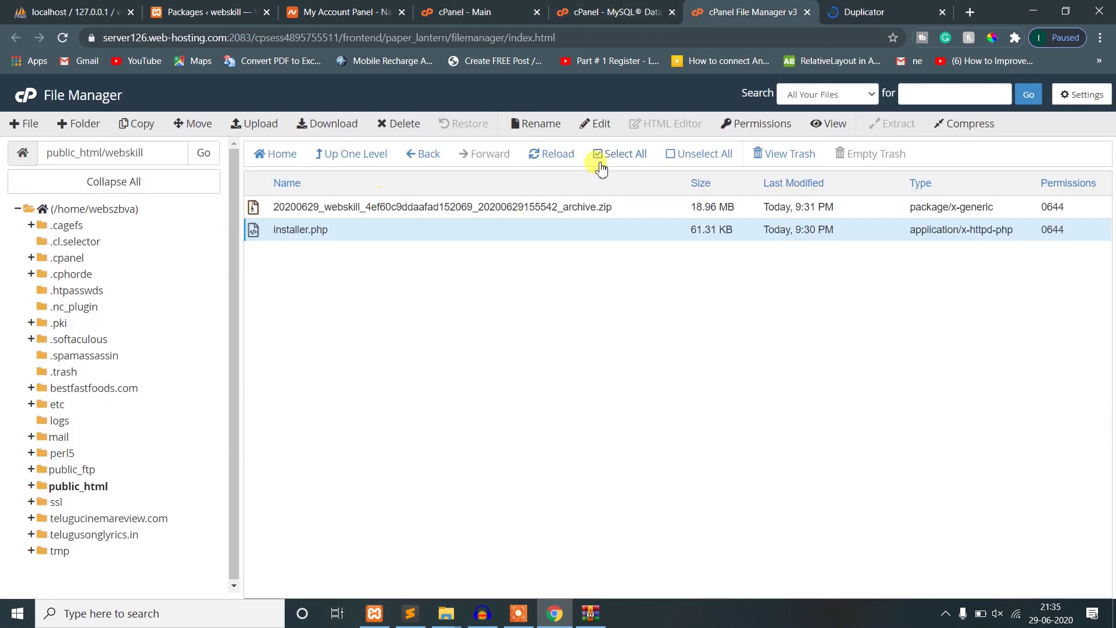
click(552, 158)
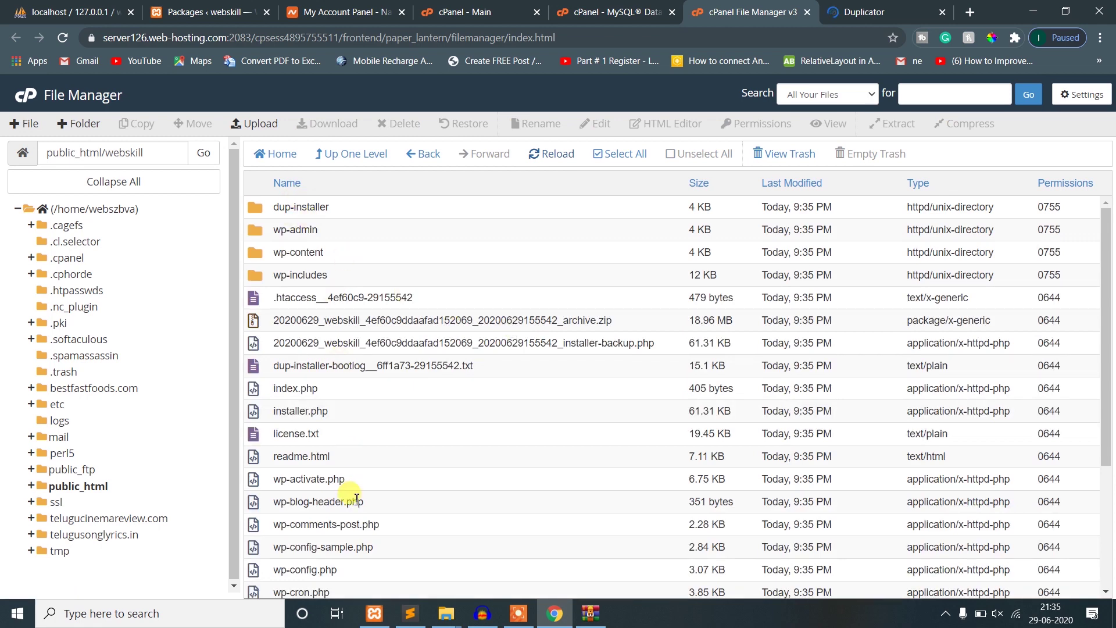
scroll(357, 499, down, 3)
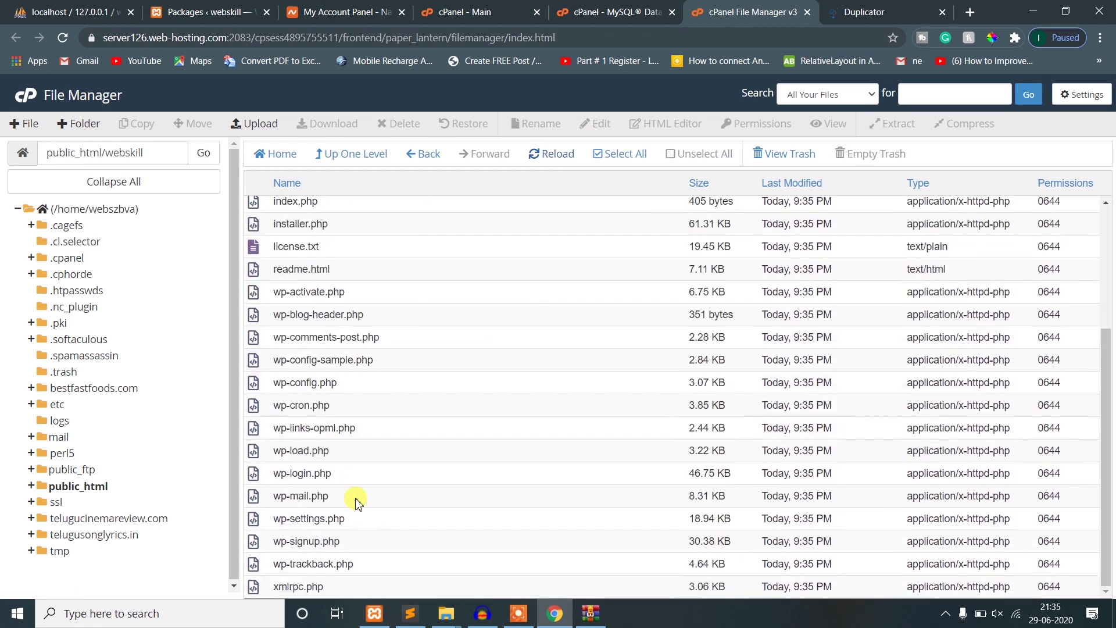
click(913, 6)
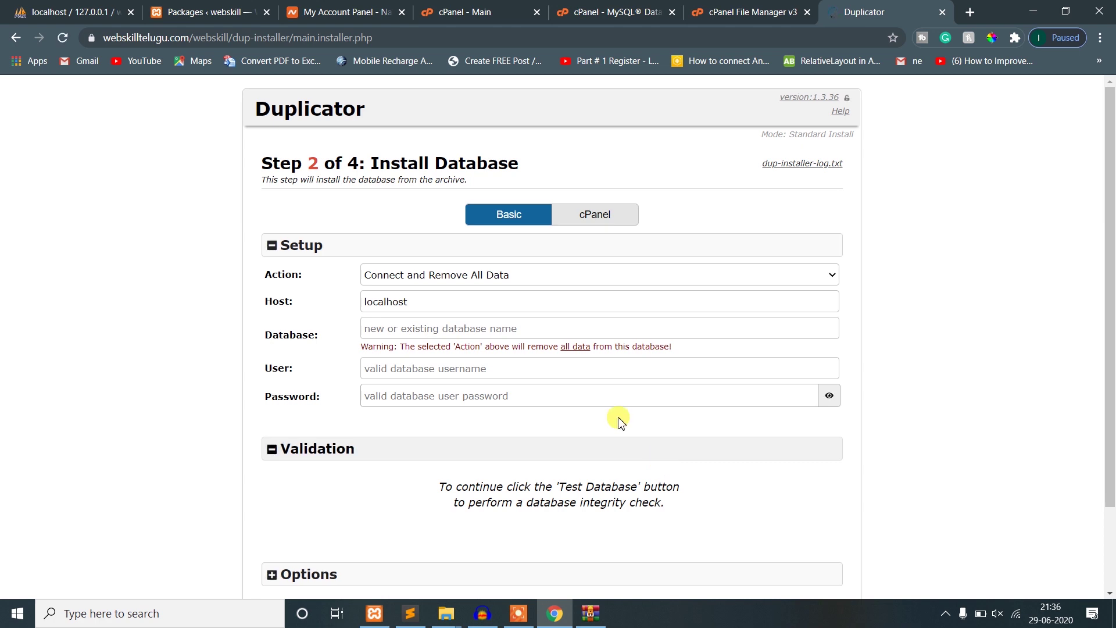
- Copy the database name from the Sublime Text notes into the Database field
click(464, 330)
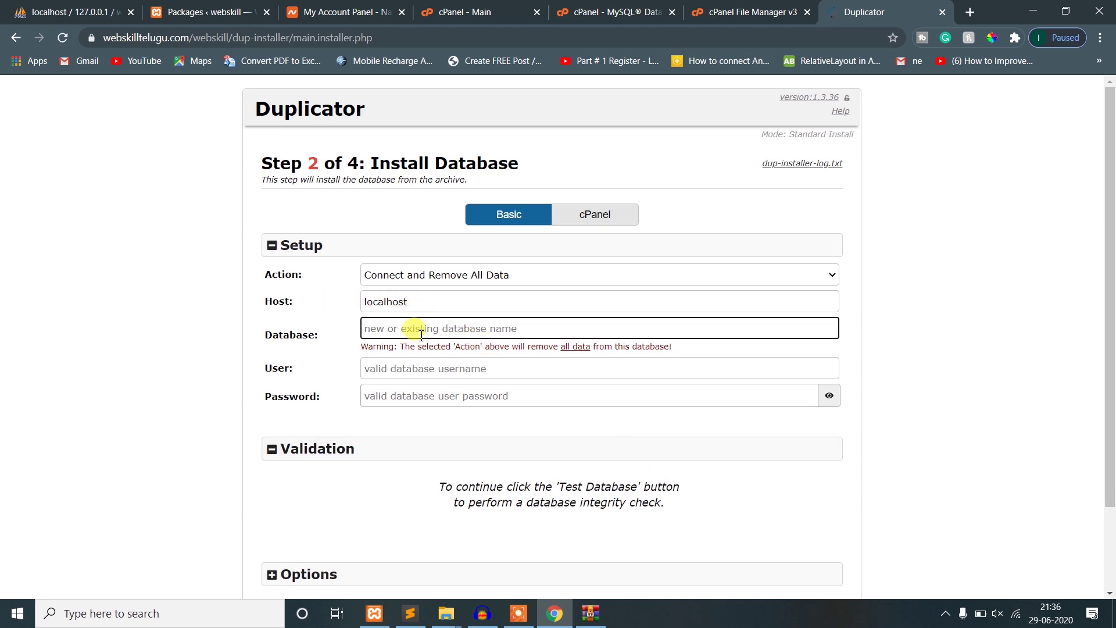
drag(273, 335, 308, 336)
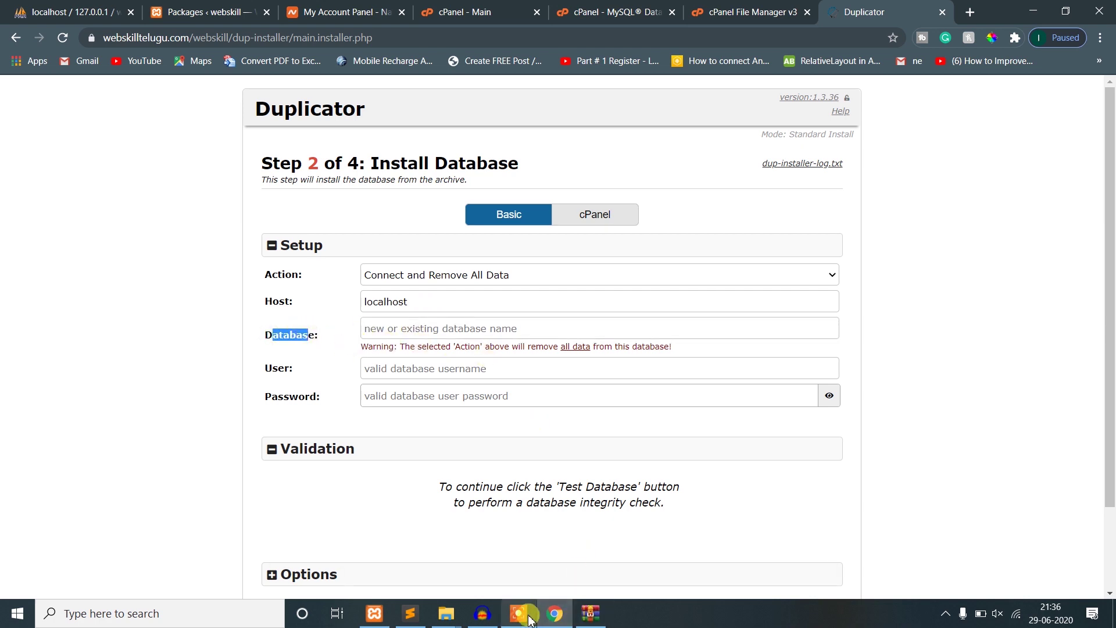
mouse_move(550, 620)
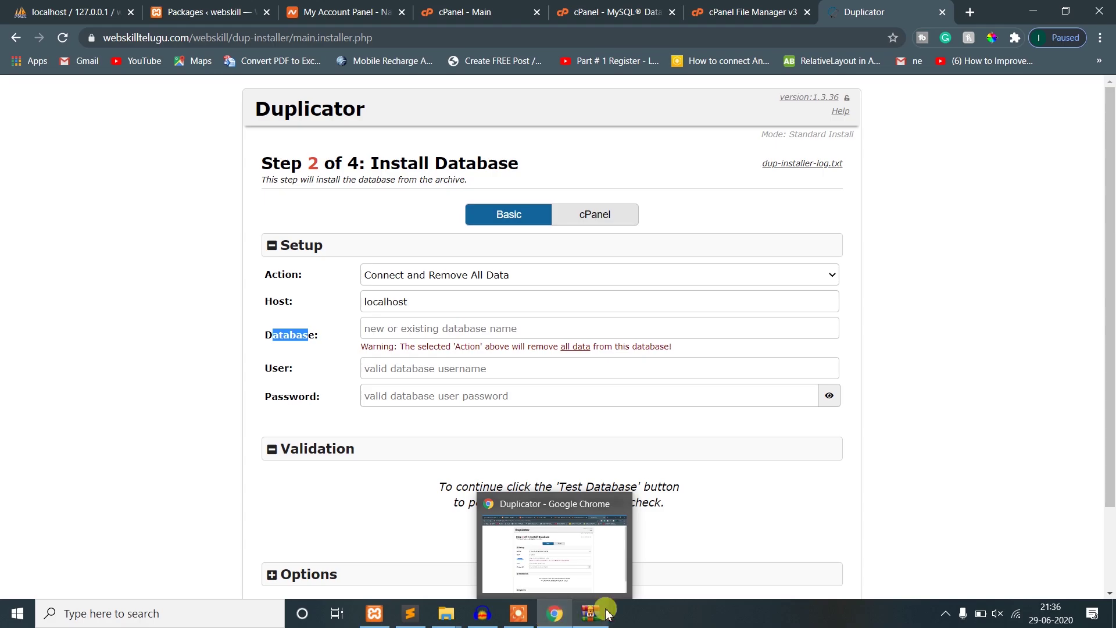
click(410, 614)
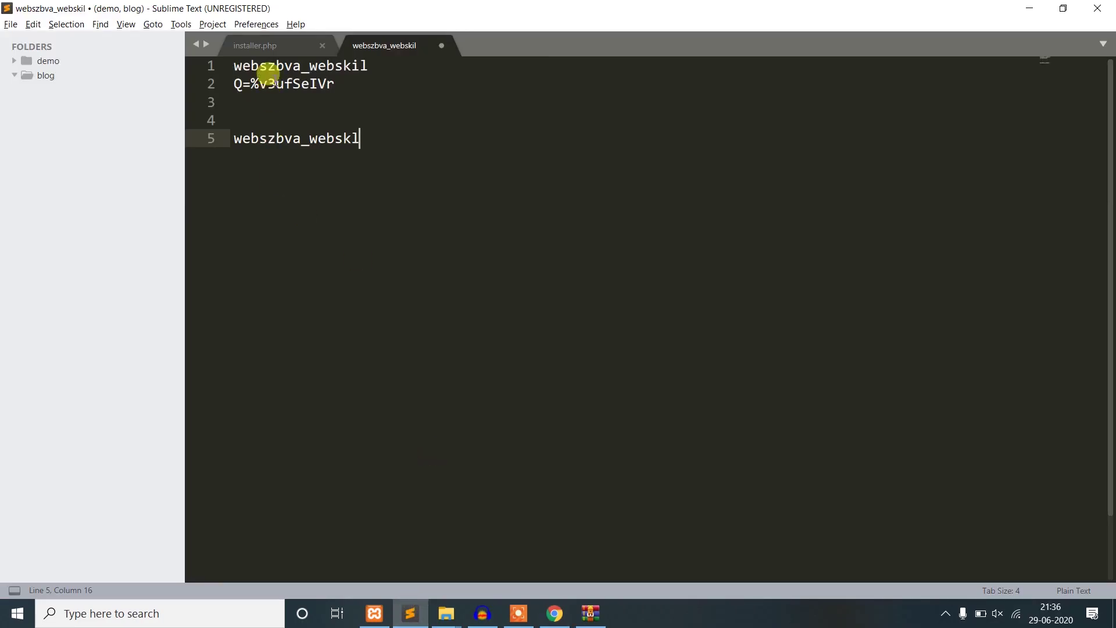
click(261, 67)
double_click(285, 142)
key(ctrl+c)
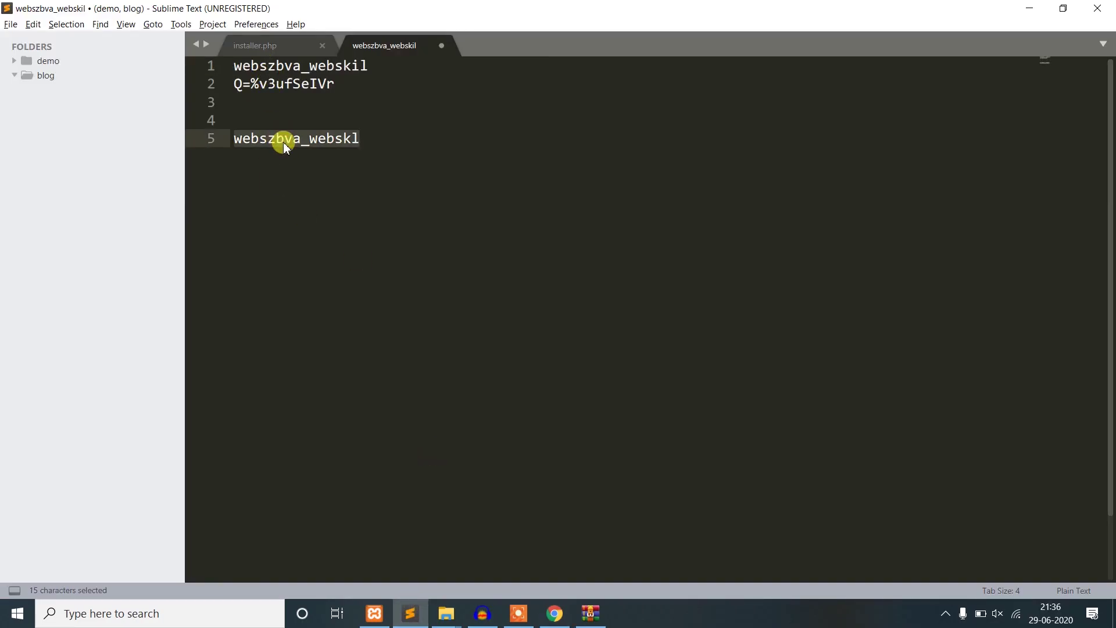
key(alt+Tab)
click(418, 329)
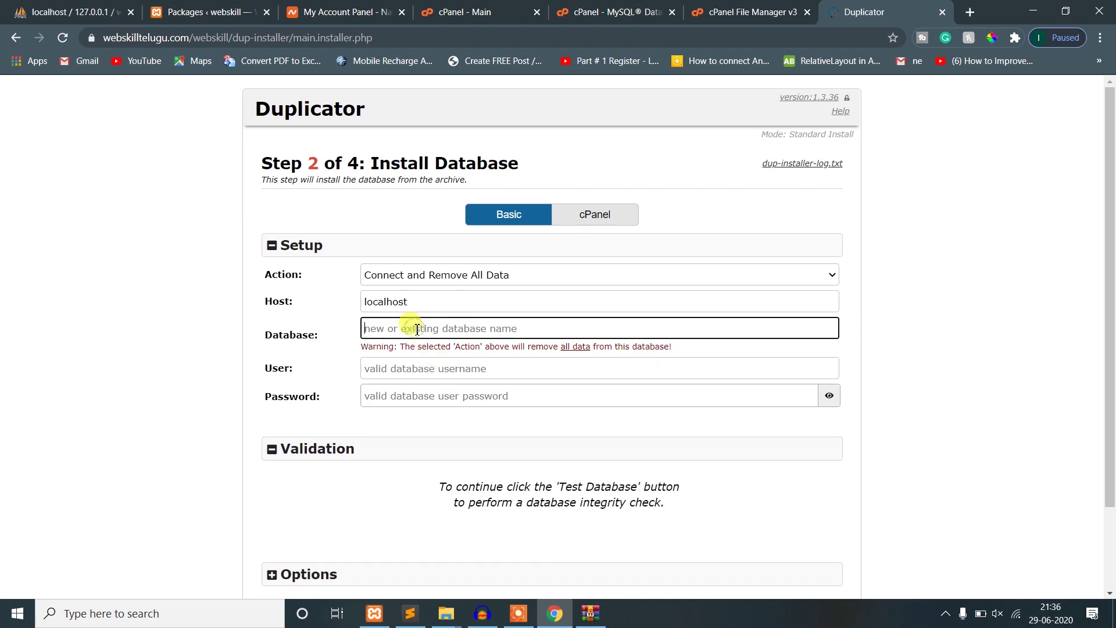
key(ctrl+v)
- Copy the database user name from the notes into the User field
click(427, 359)
key(alt+Tab)
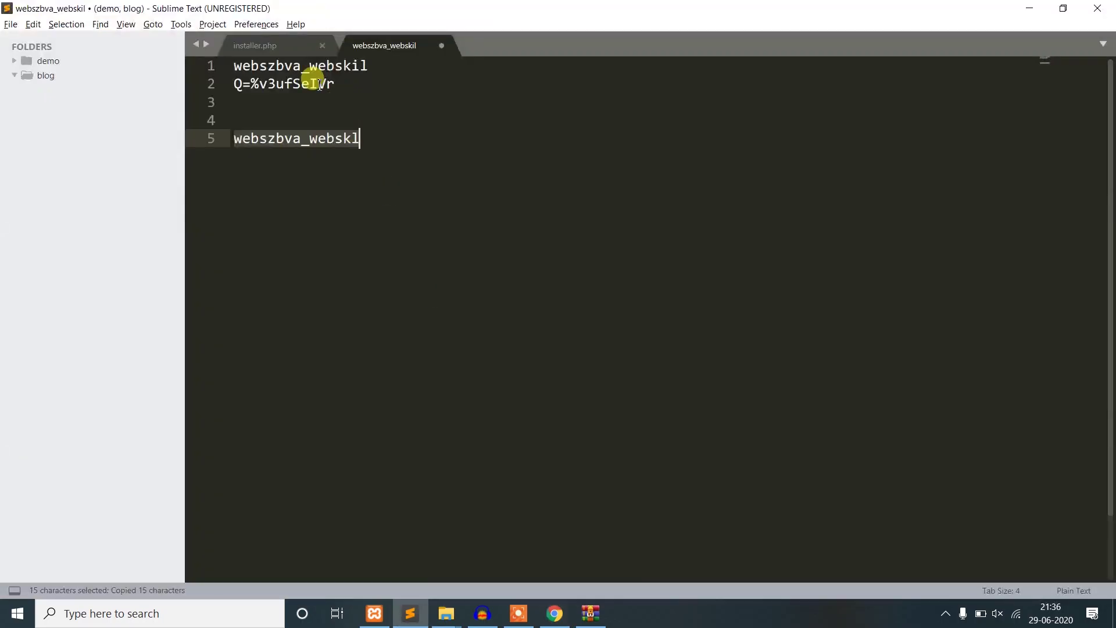
double_click(295, 69)
key(ctrl+c)
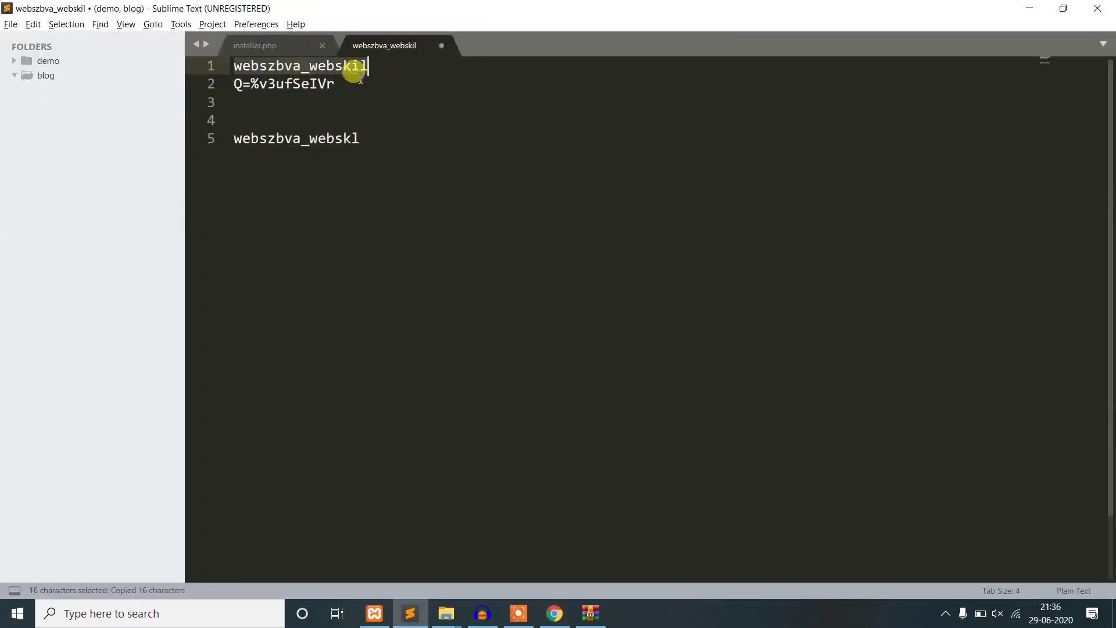
key(alt+Tab)
key(ctrl+v)
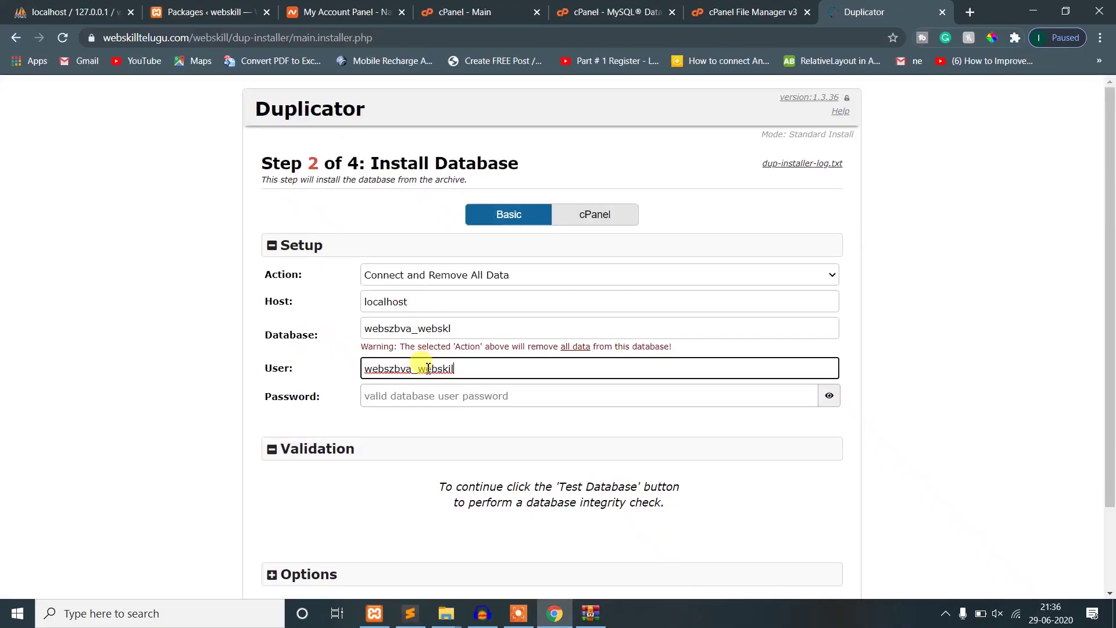
- Copy the database password from the notes into the Password field
key(Tab)
key(alt+Tab)
drag(336, 85, 235, 88)
drag(331, 86, 354, 88)
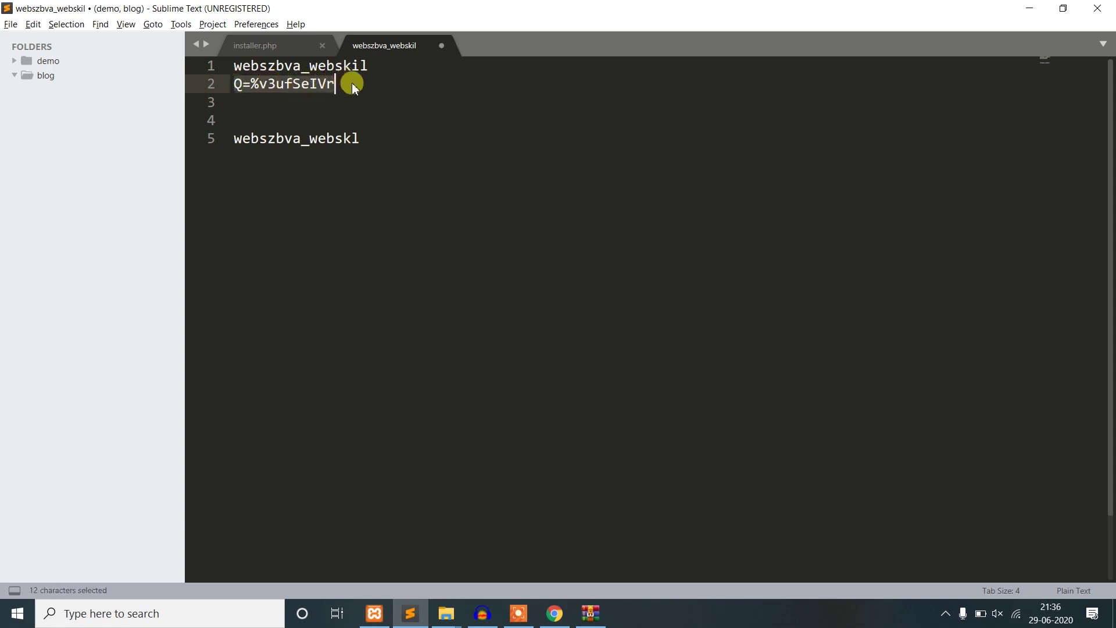
key(alt+Tab)
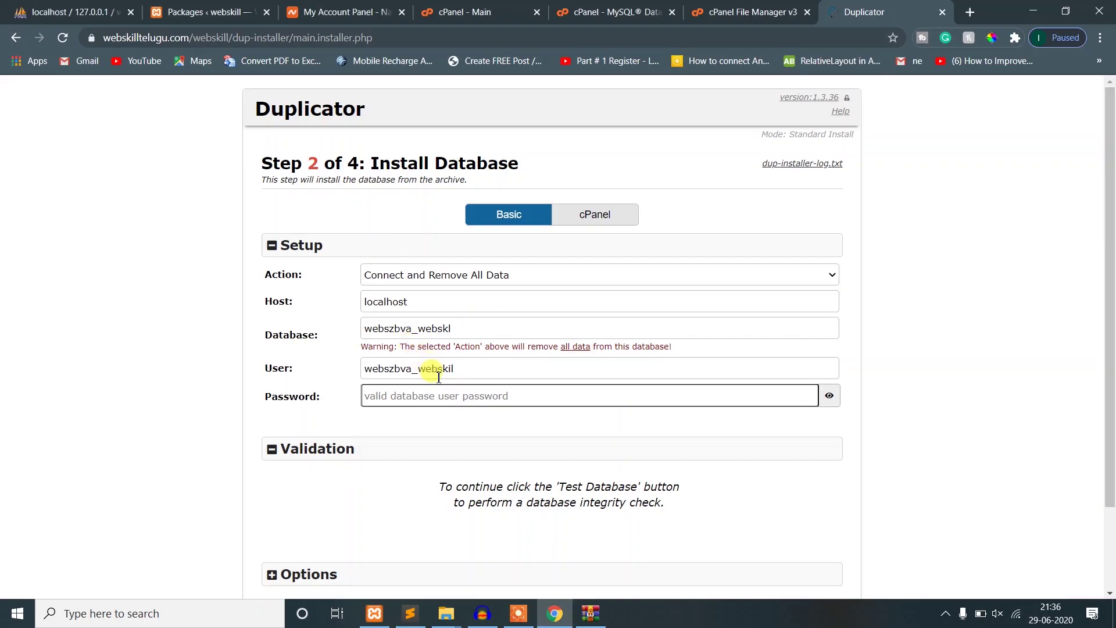
key(ctrl+v)
scroll(433, 487, down, 1)
scroll(433, 487, down, 2)
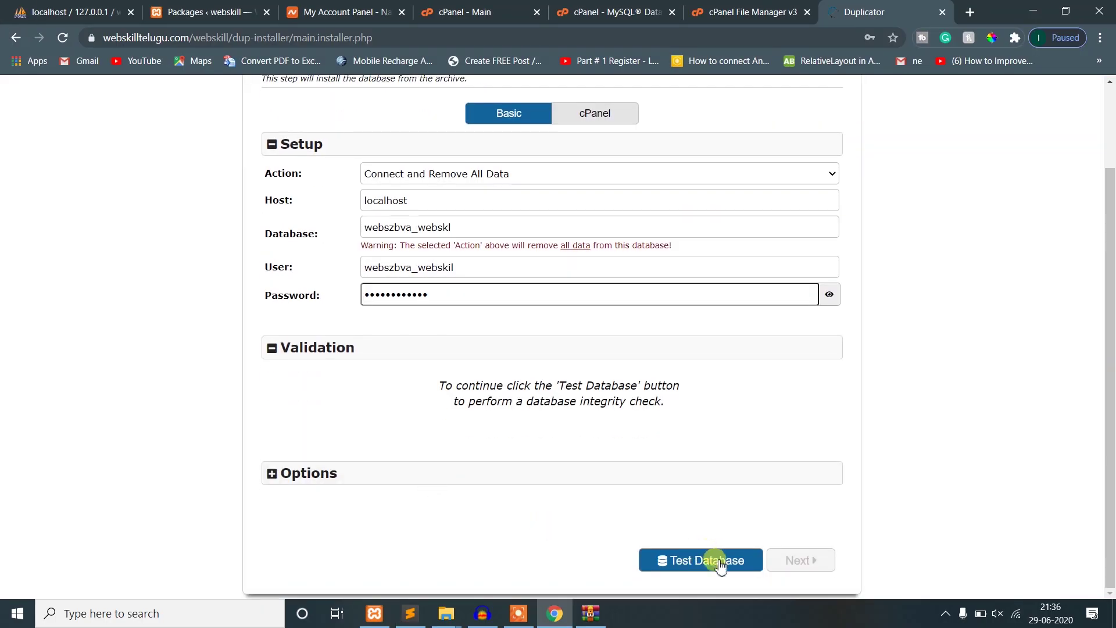
- Test the database connection, then confirm the Install Confirmation dialog to install the database
click(720, 562)
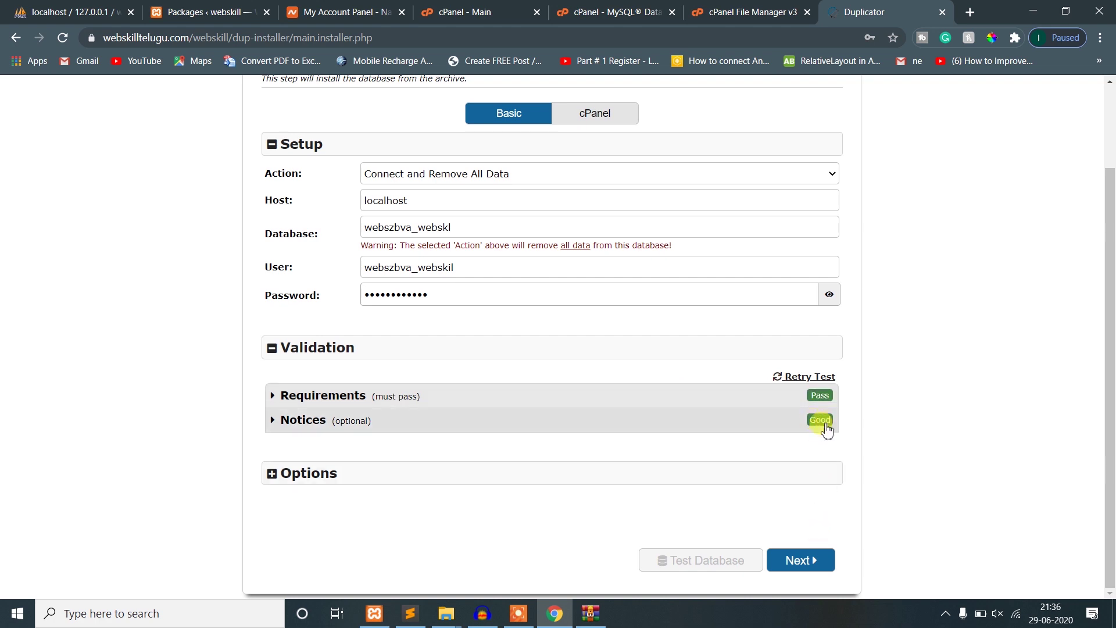
click(813, 561)
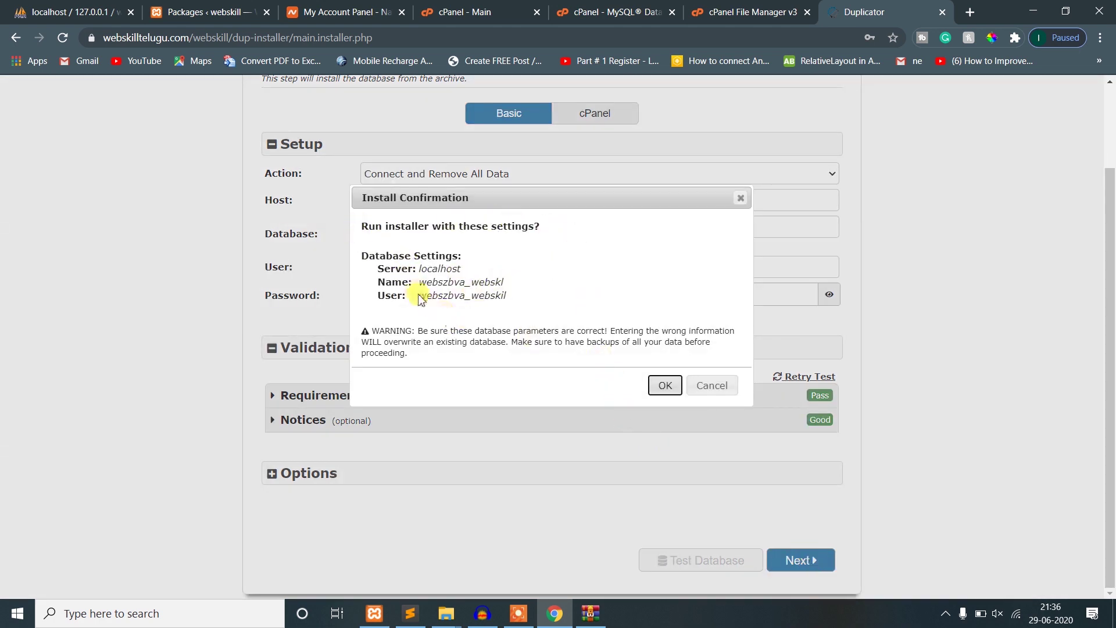
drag(422, 285, 533, 290)
click(535, 291)
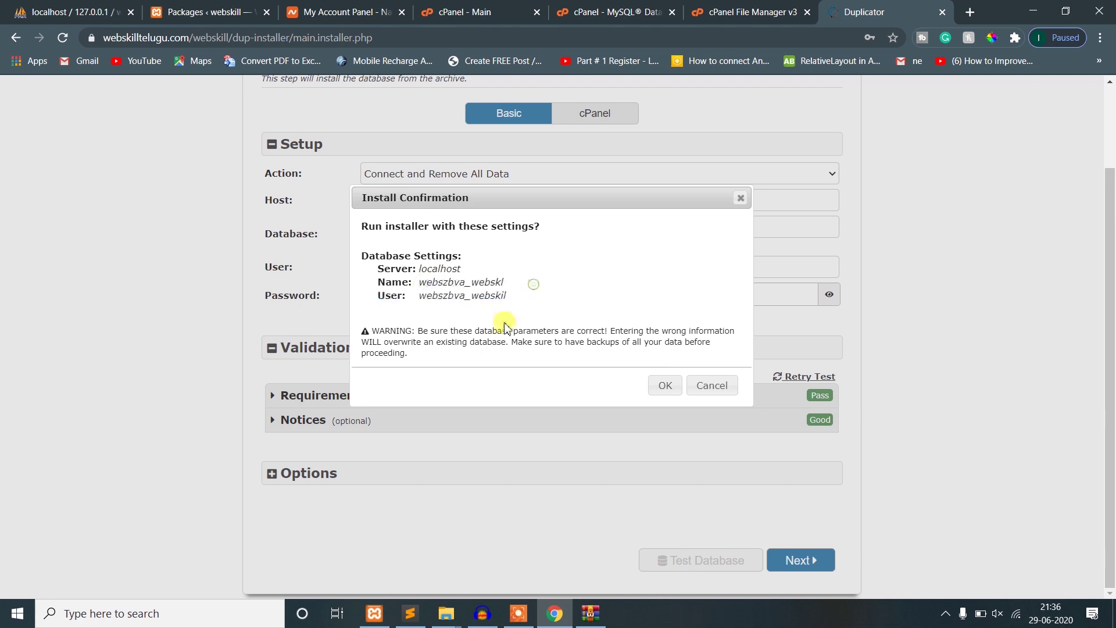
click(664, 386)
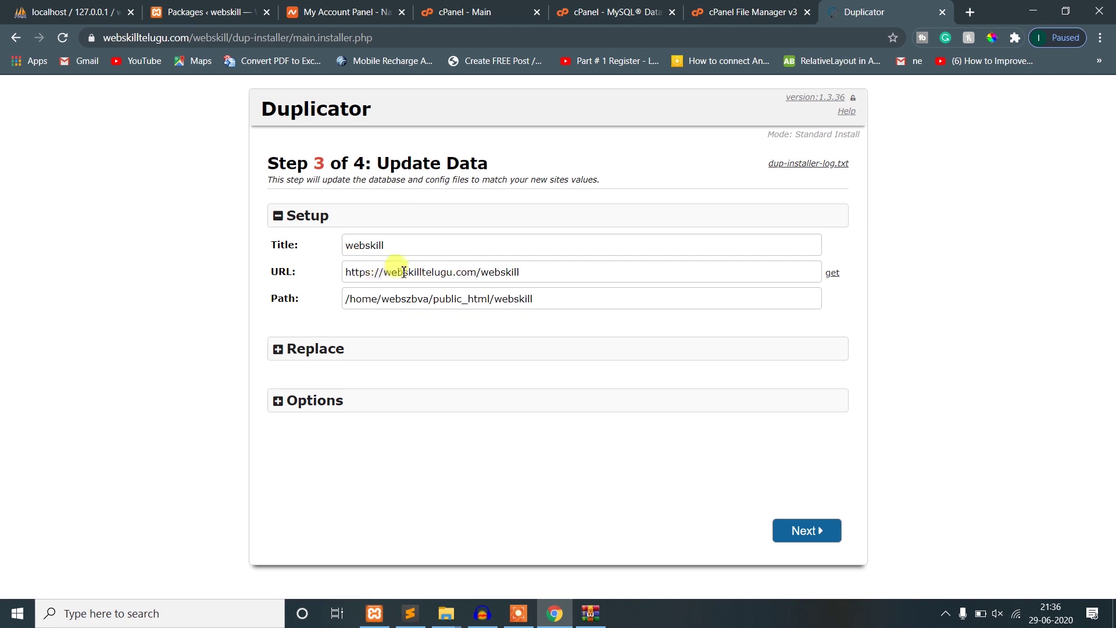
- Check the URL webskilltelugu.com/webskill and the public_html/webskill path on Step 3
drag(346, 273, 271, 268)
click(483, 274)
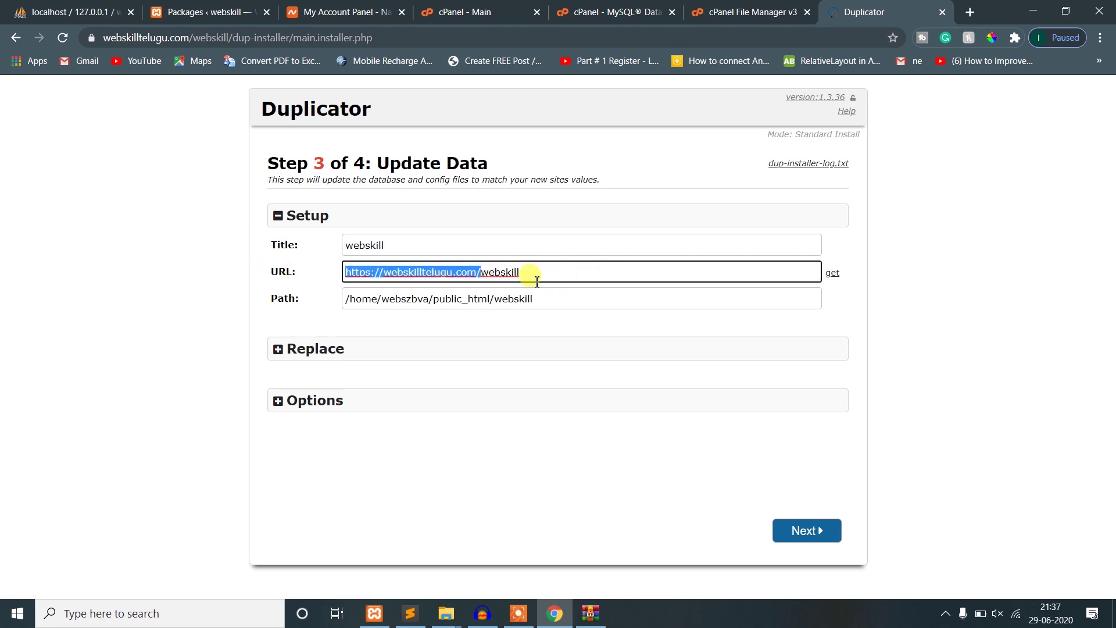
double_click(506, 273)
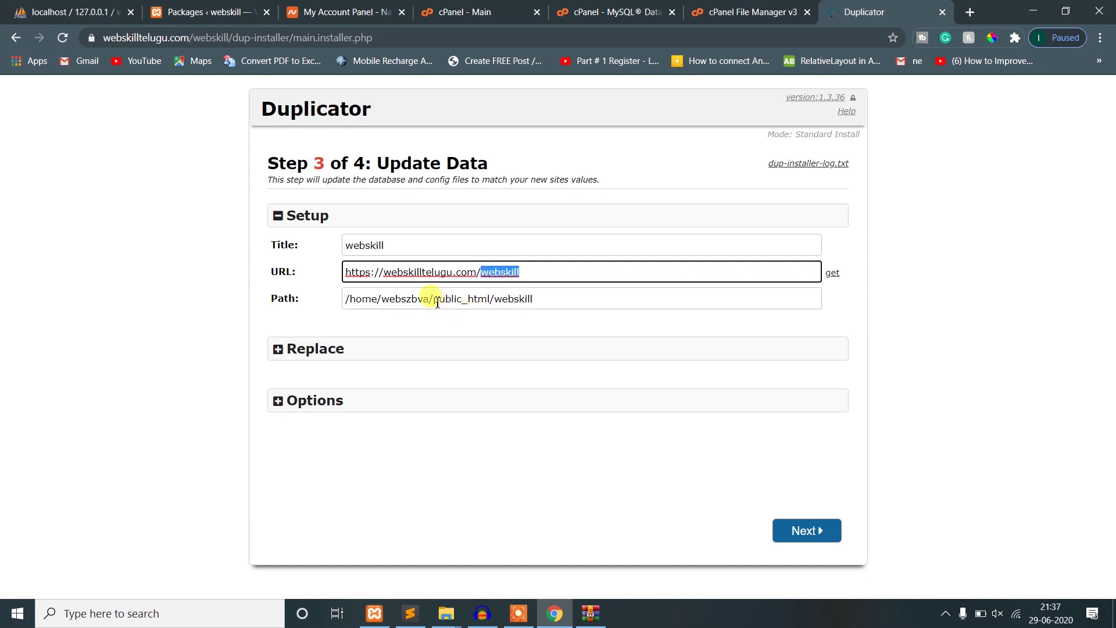
drag(437, 302, 545, 297)
click(545, 296)
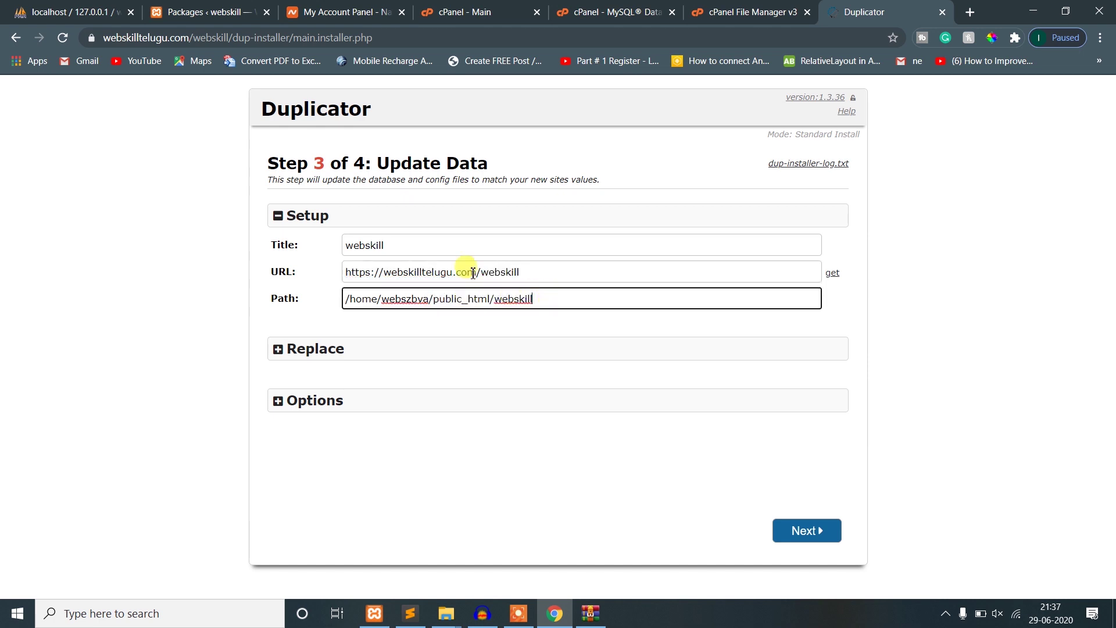
double_click(497, 300)
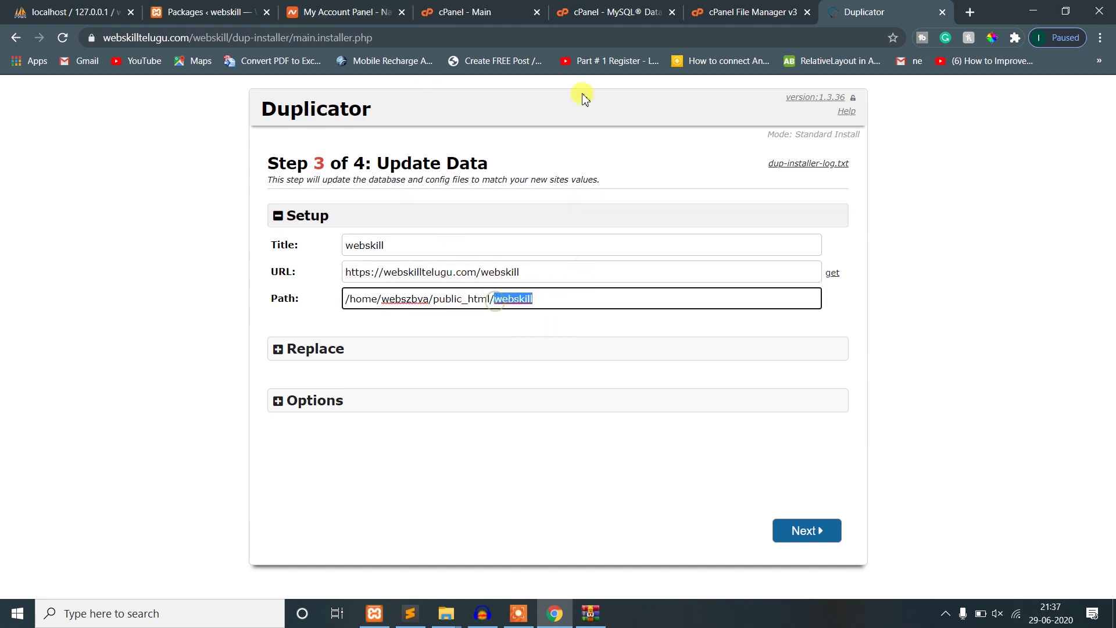
- Compare the path against cPanel File Manager, then run the data update
click(583, 8)
click(494, 11)
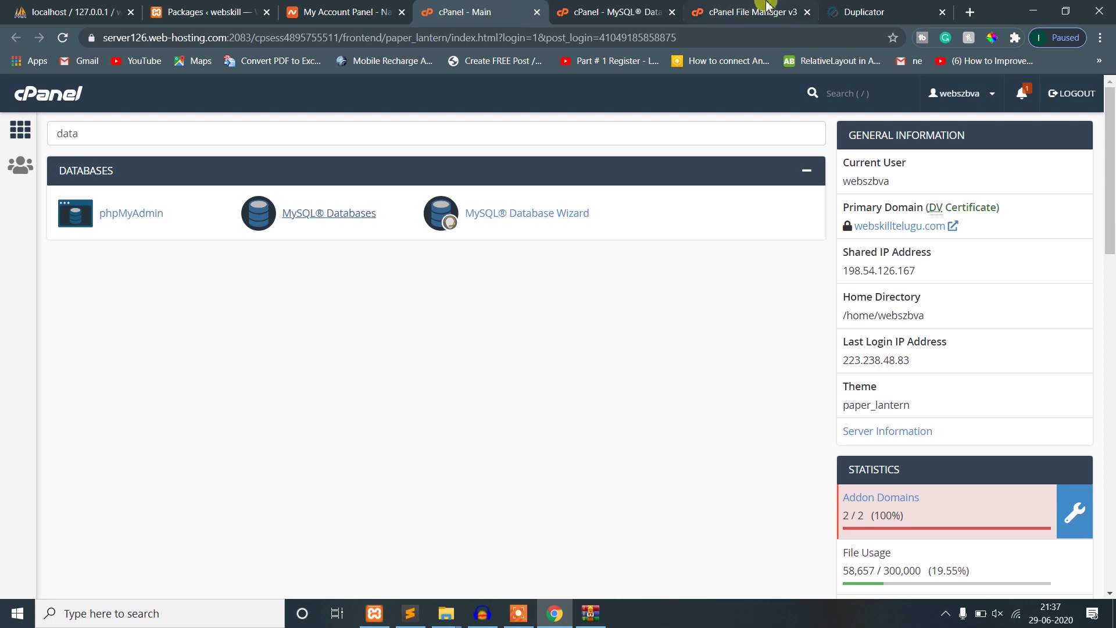
click(753, 12)
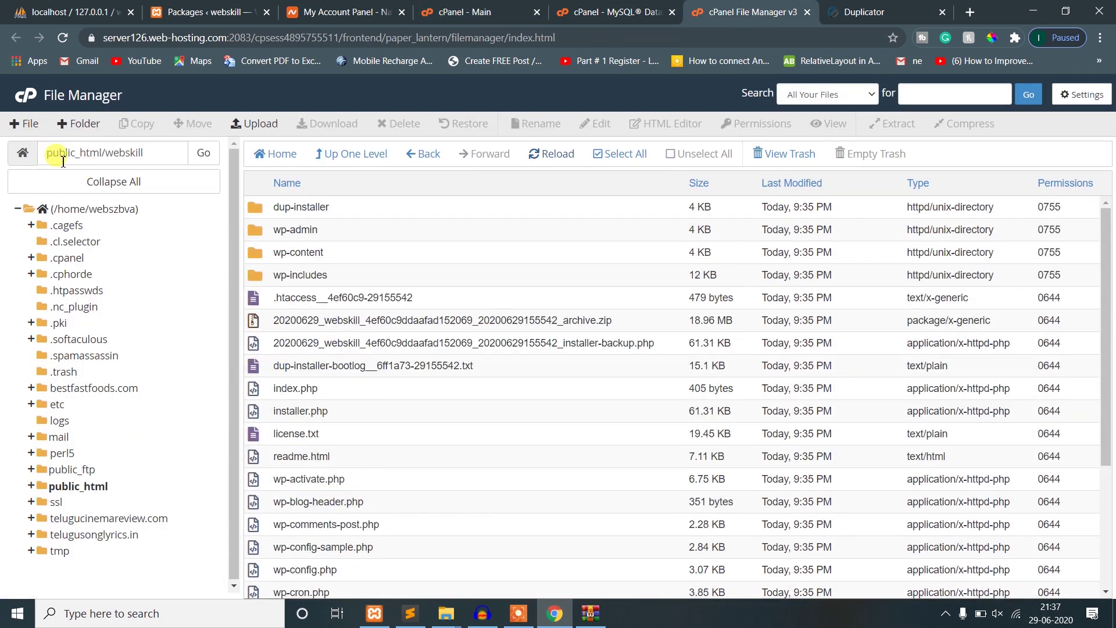
drag(106, 152, 162, 157)
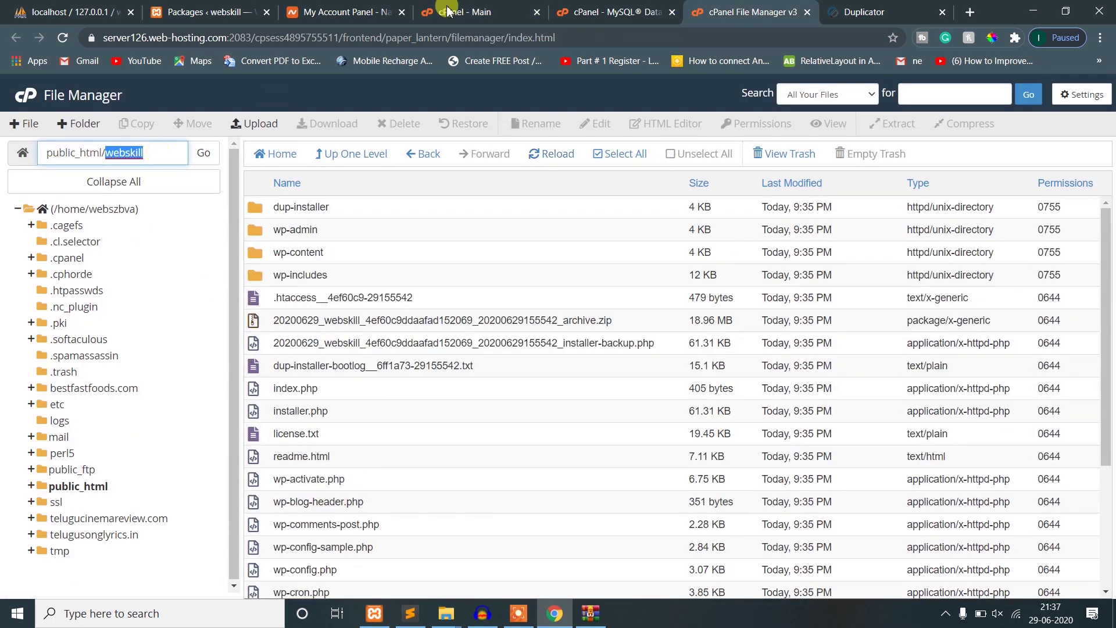
click(867, 12)
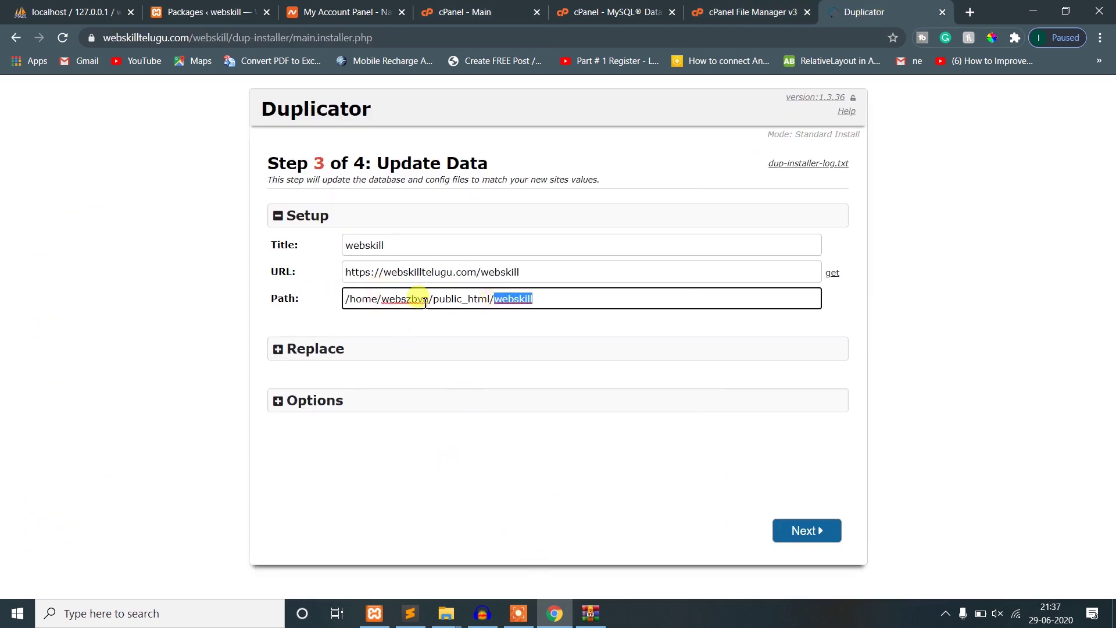
click(803, 531)
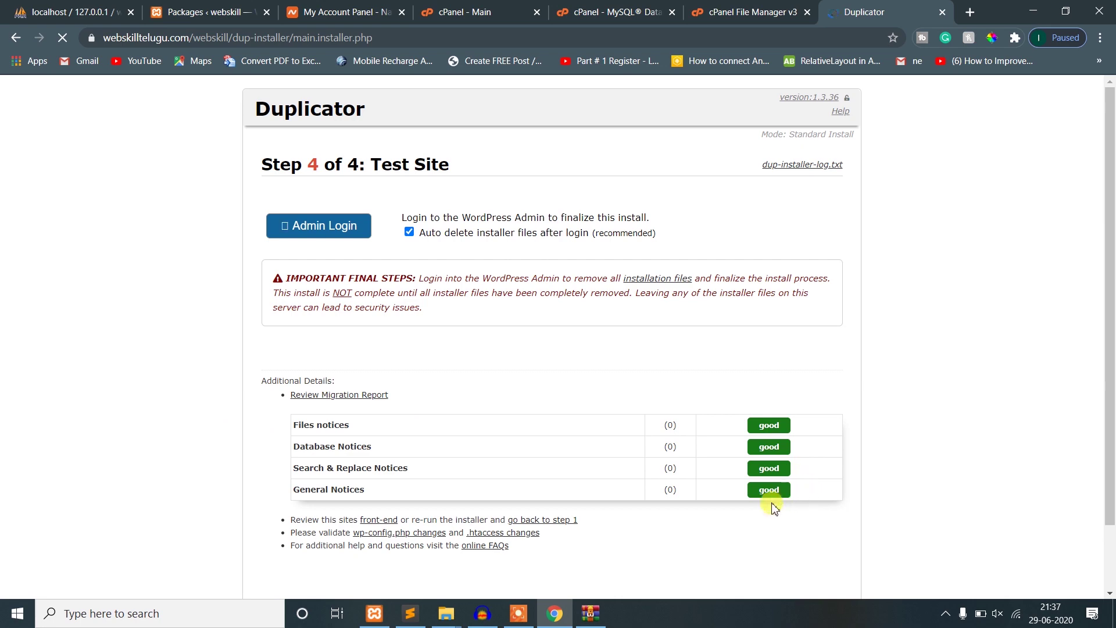
scroll(759, 465, down, 1)
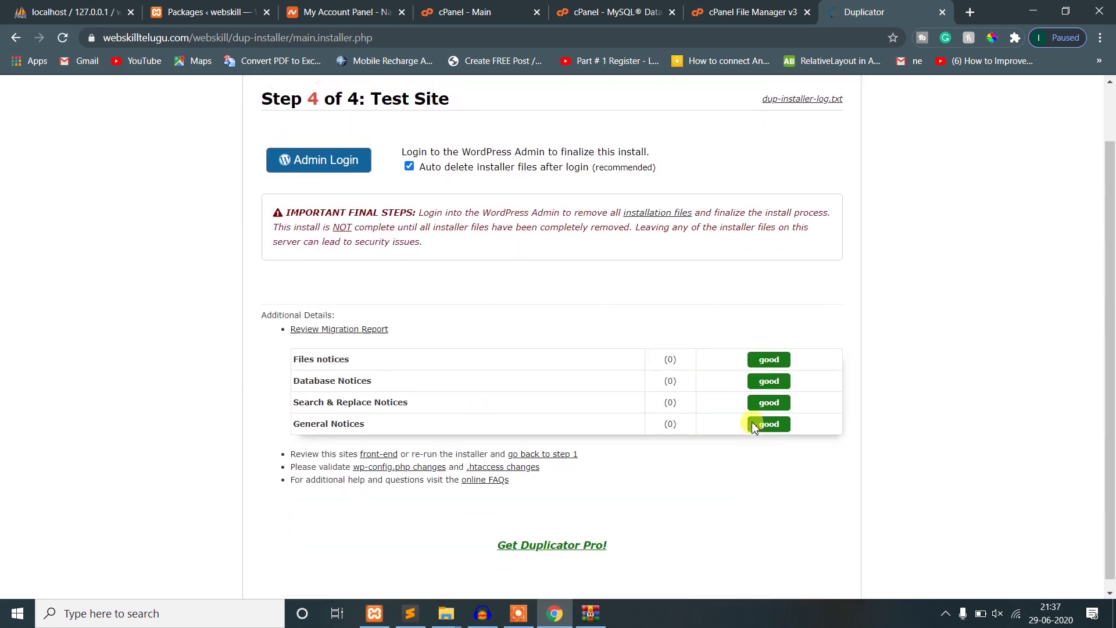
- Launch Admin Login from the Test Site step and switch to the new Log In tab
scroll(733, 401, up, 1)
click(300, 230)
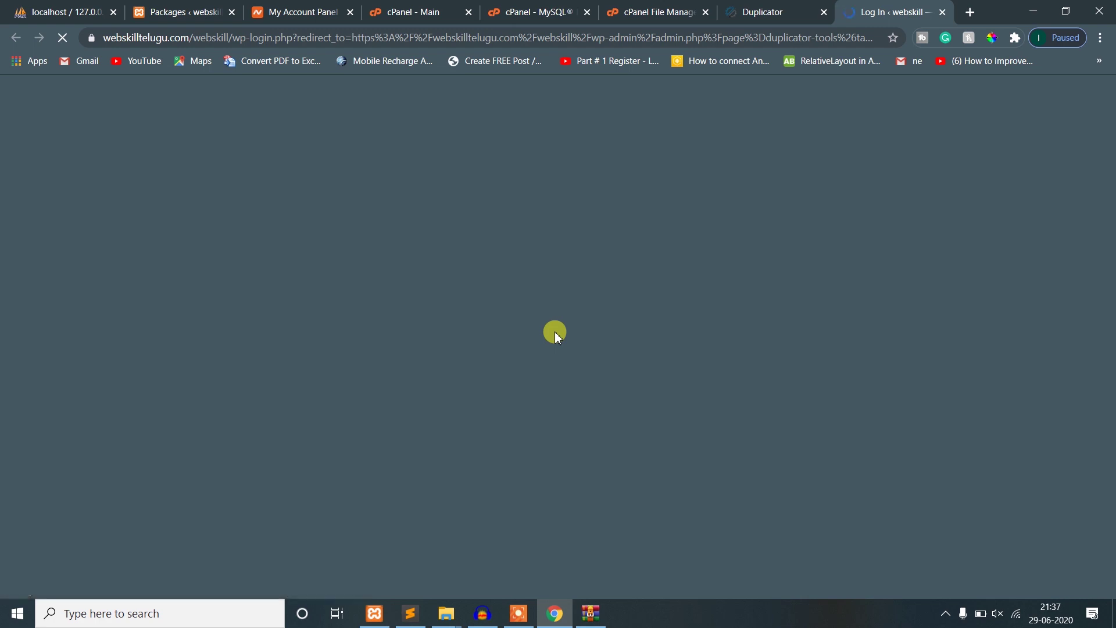
click(747, 9)
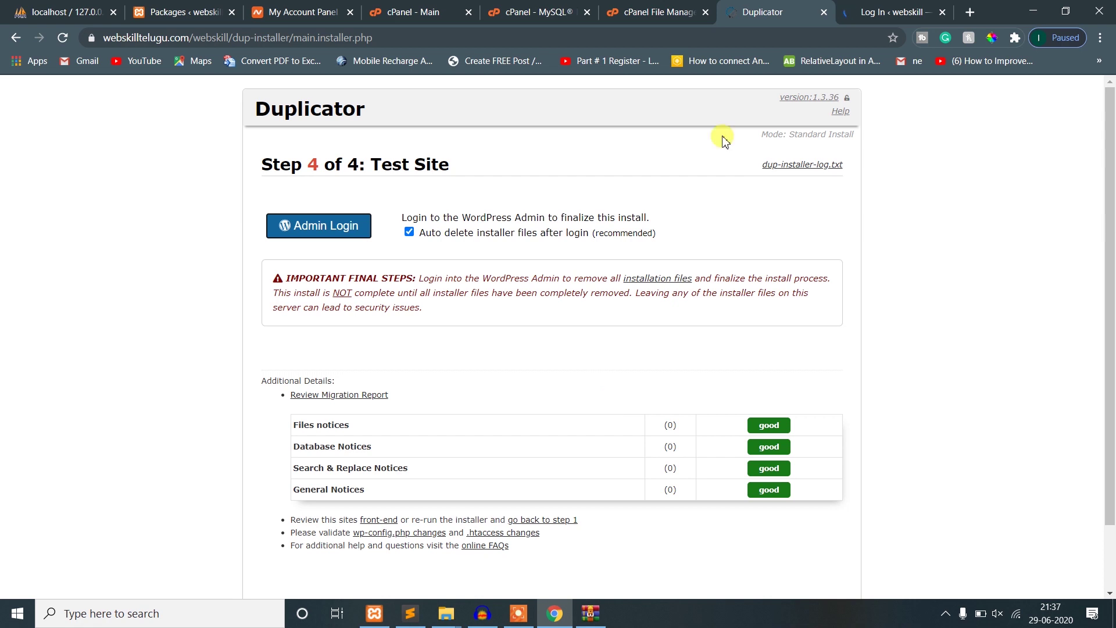
click(871, 9)
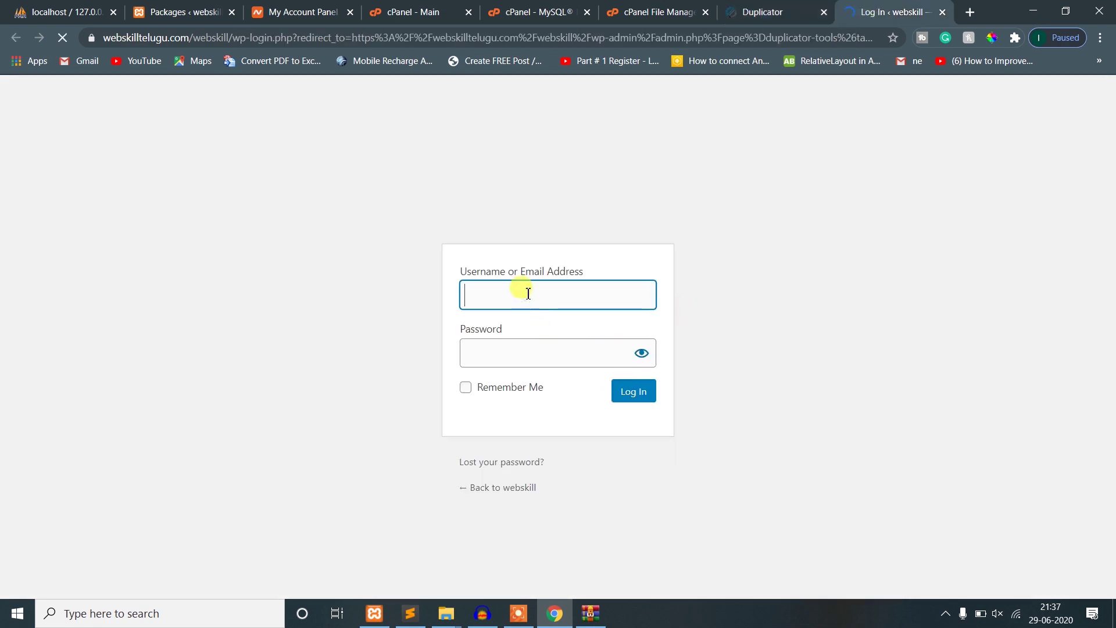
- Submit the admin username and password on wp-login.php and check the site address
key(Tab)
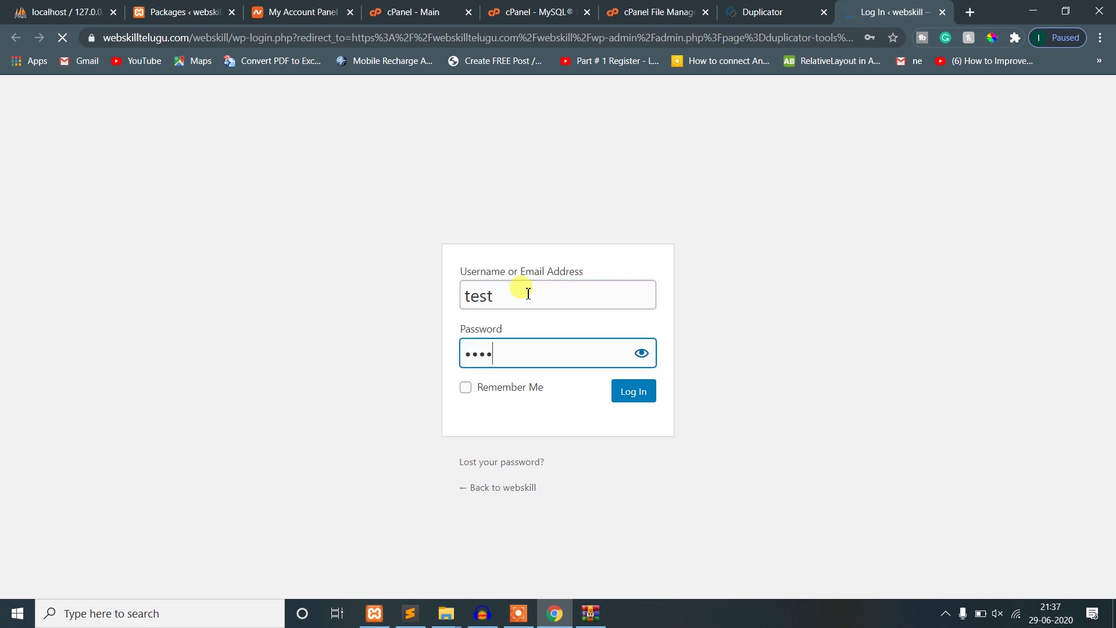
click(632, 391)
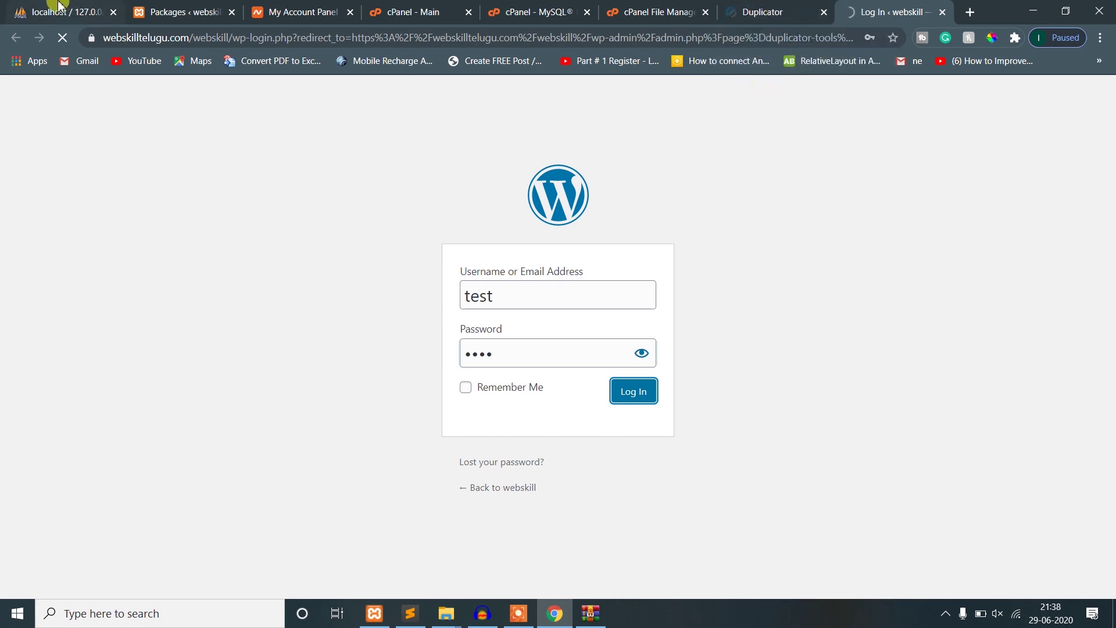
key(ctrl+Tab)
key(ctrl+Tab)
key(ctrl+Tab)
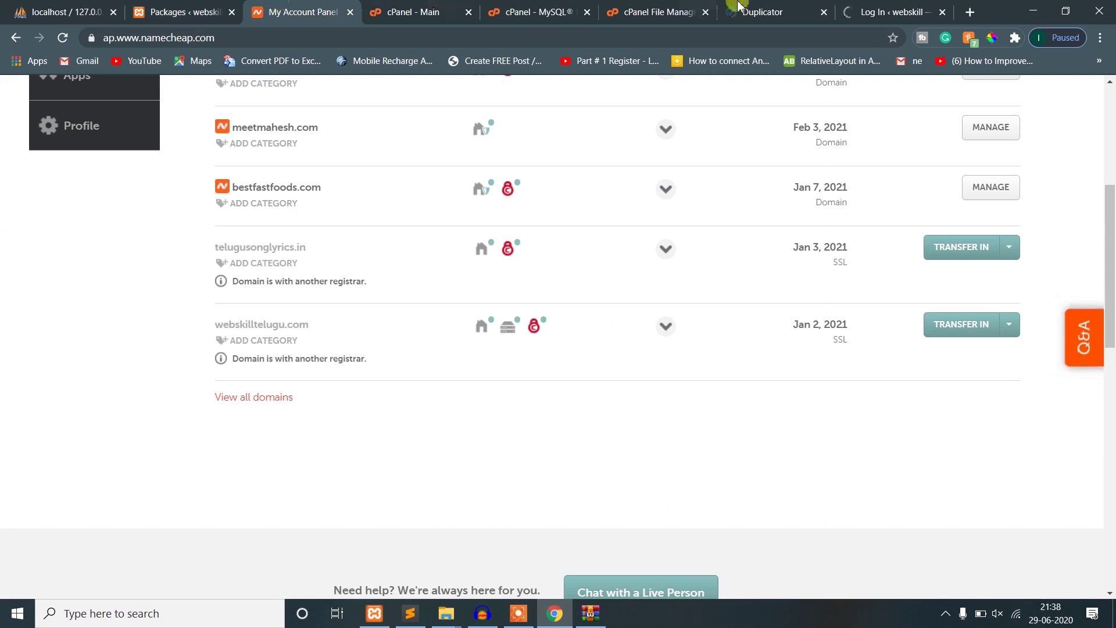
click(882, 9)
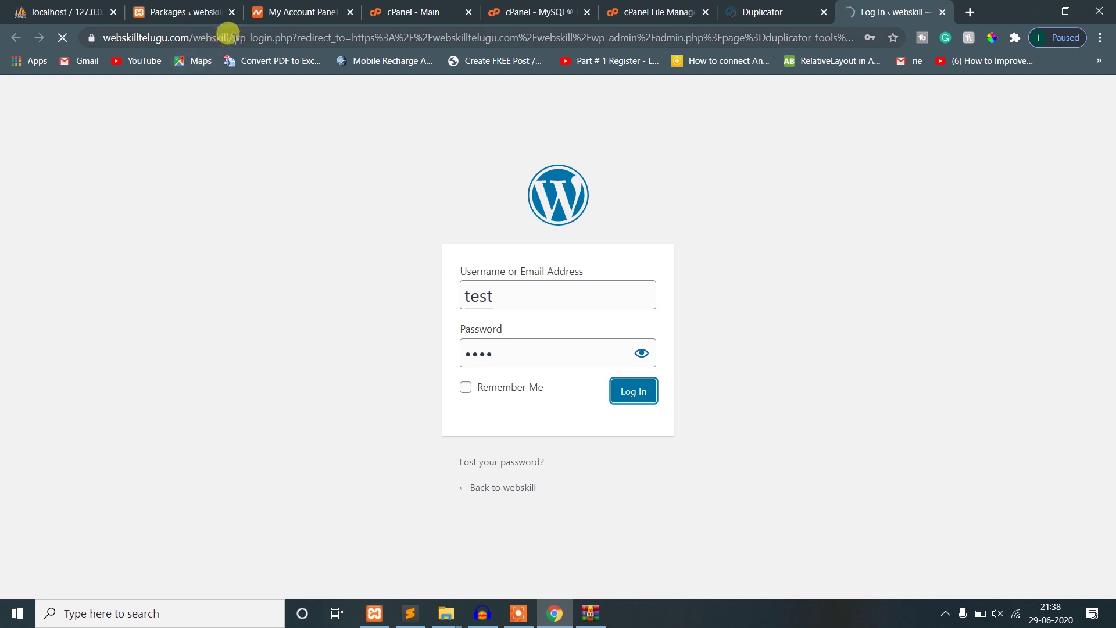
drag(234, 38, 93, 40)
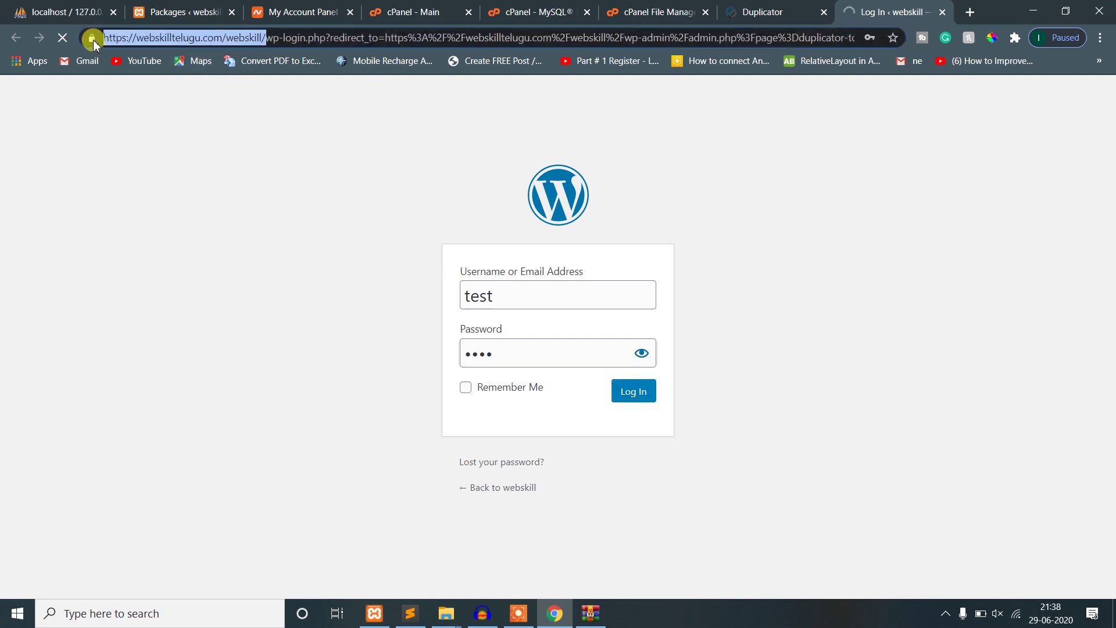
click(184, 188)
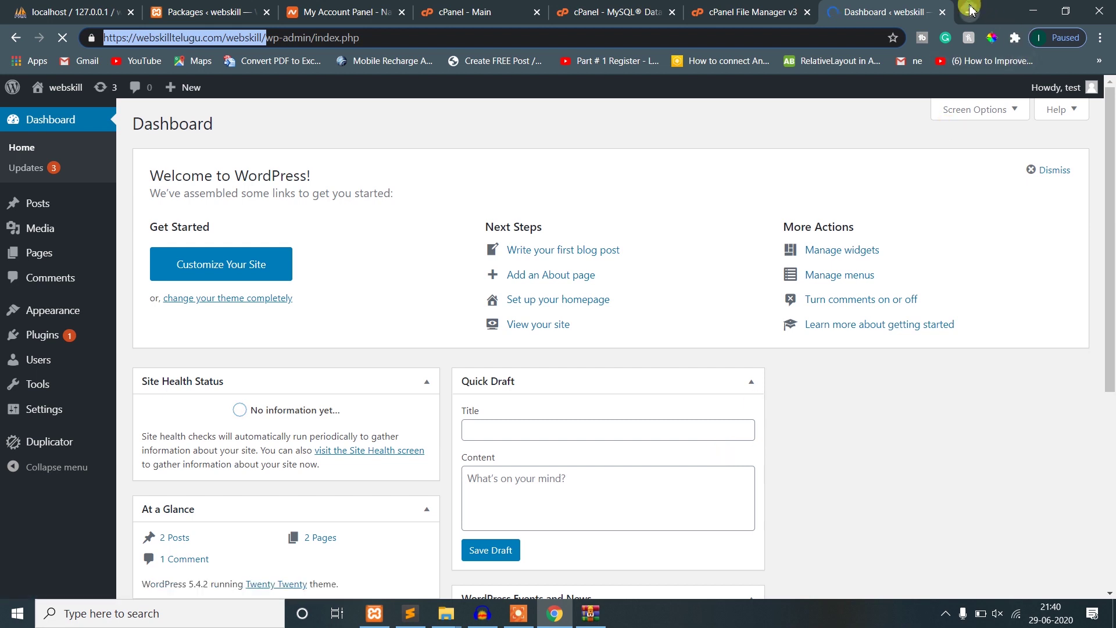
- Load the local copy at localhost/webskill in a new tab
click(970, 11)
text(localhost/ste)
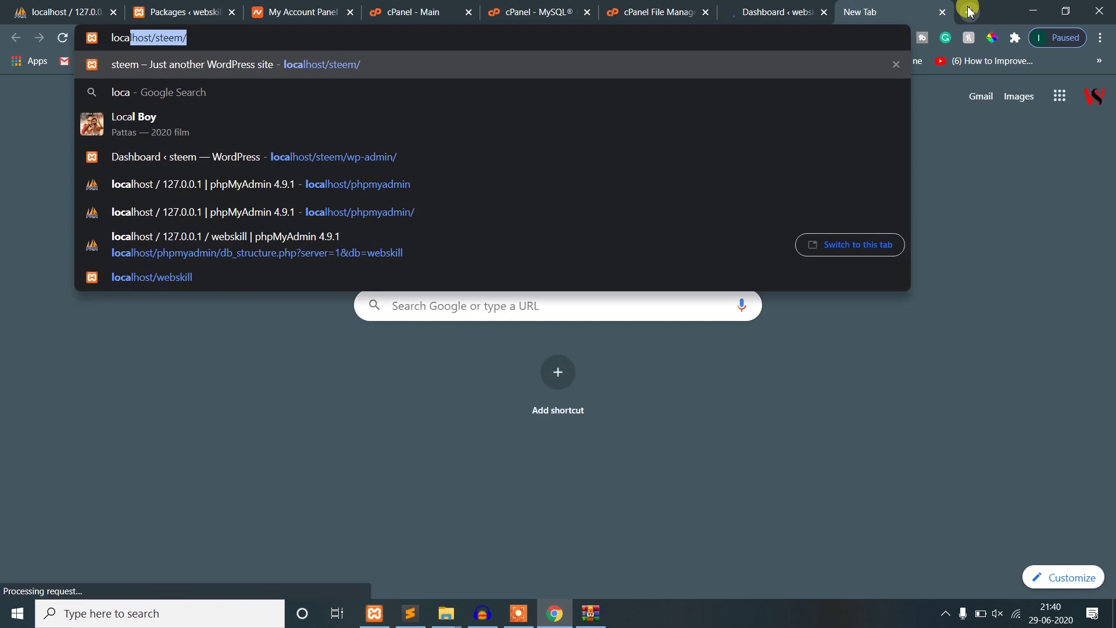
key(BackSpace)
key(BackSpace)
key(BackSpace)
text(we)
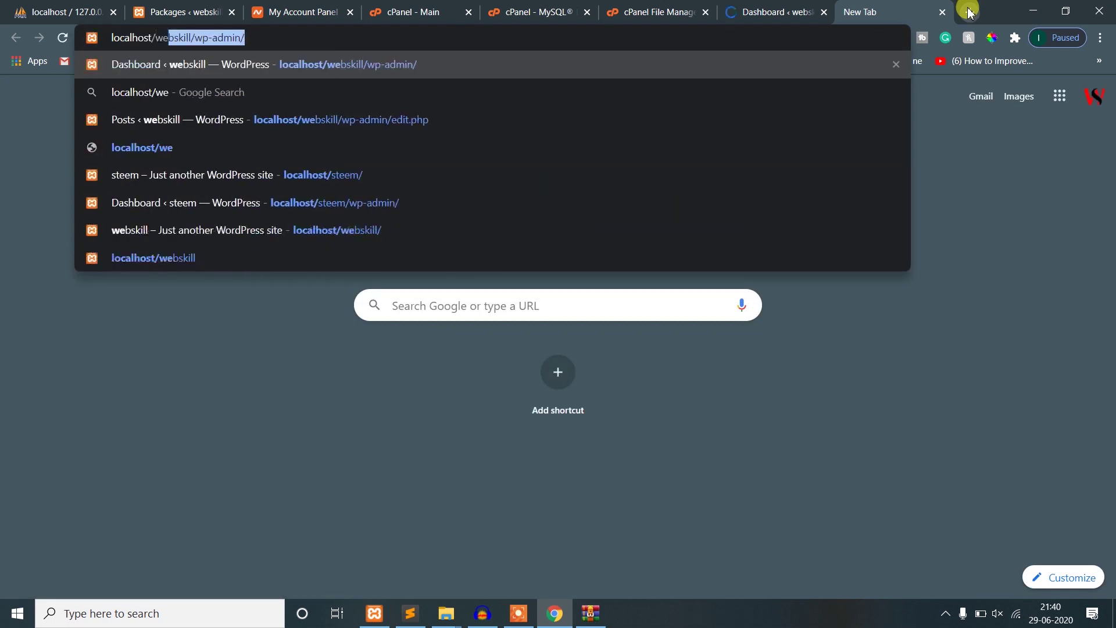
text(bskill)
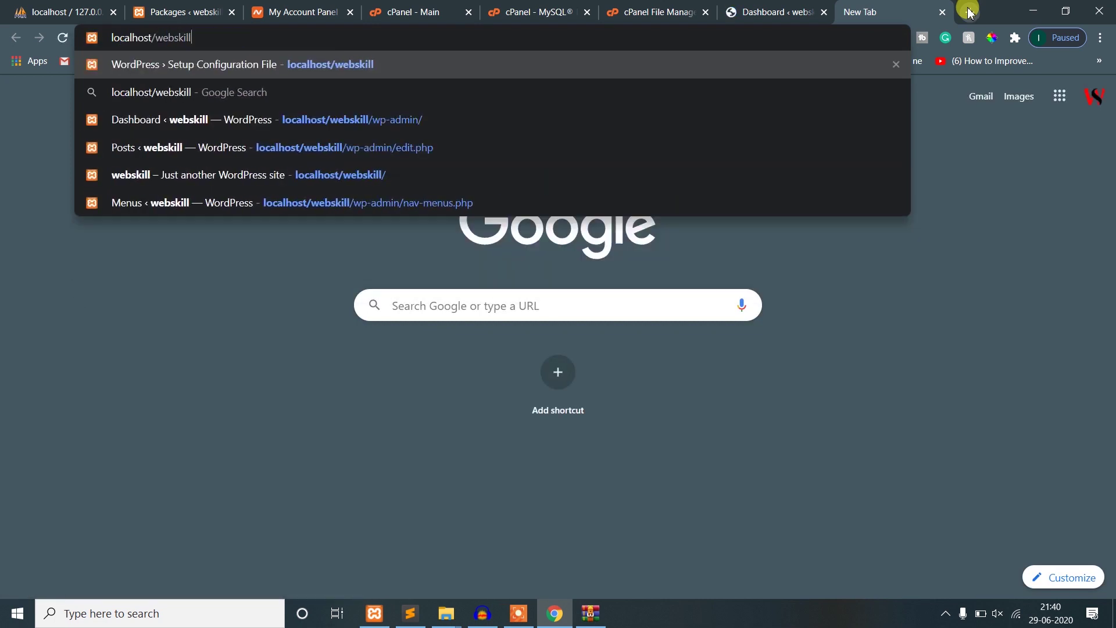
key(Return)
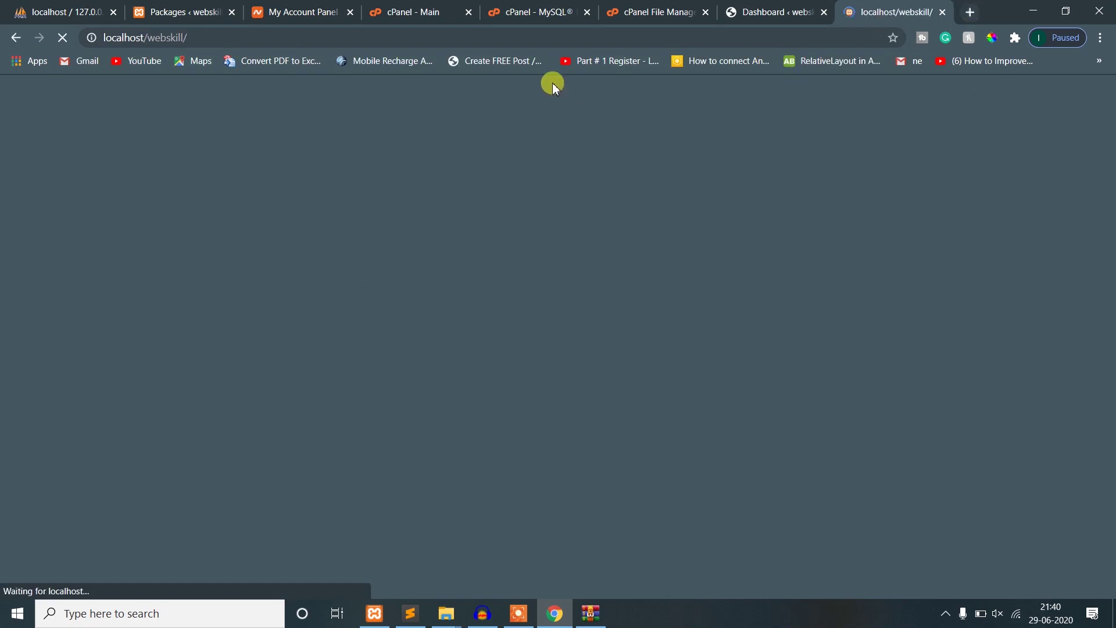
scroll(480, 282, down, 8)
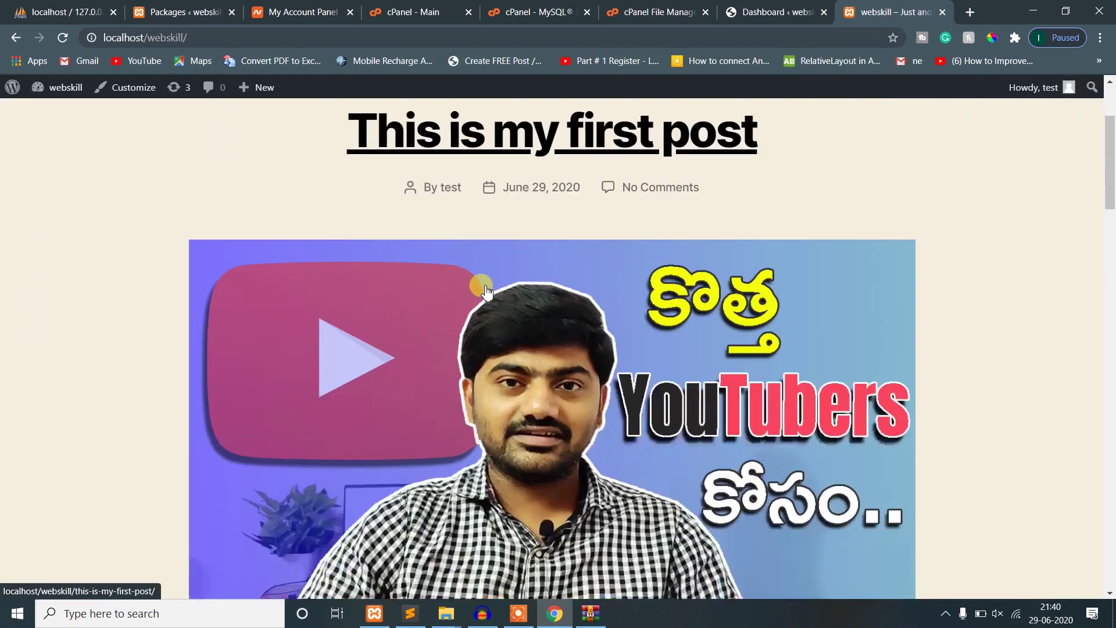
scroll(488, 325, up, 8)
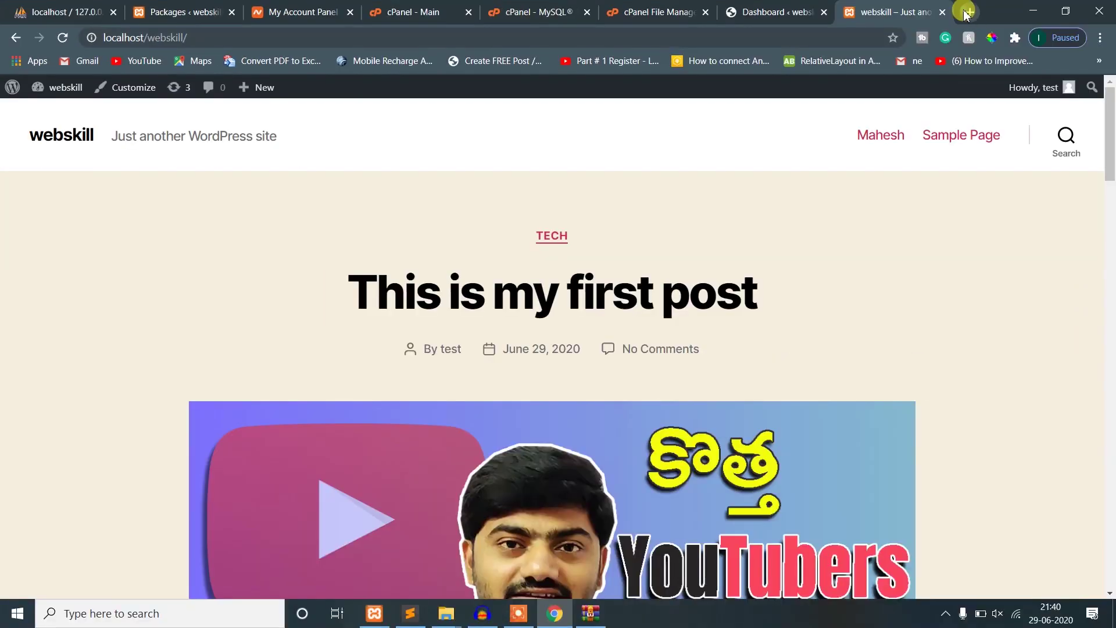
- Open the live site webskilltelugu.com/webskill in another tab
click(966, 12)
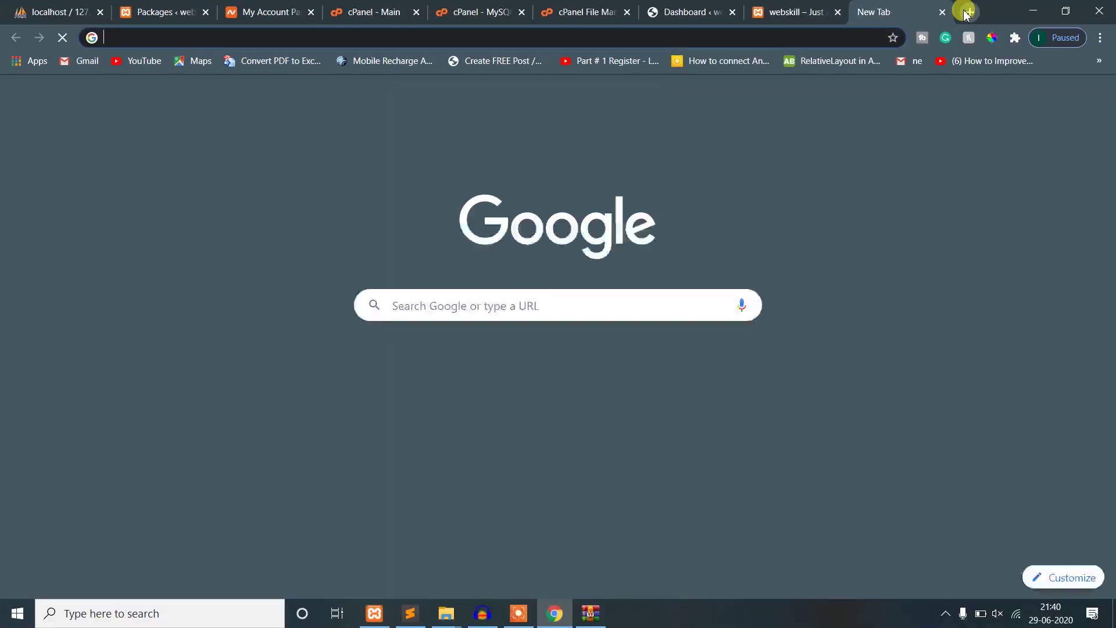
text(webski)
key(End)
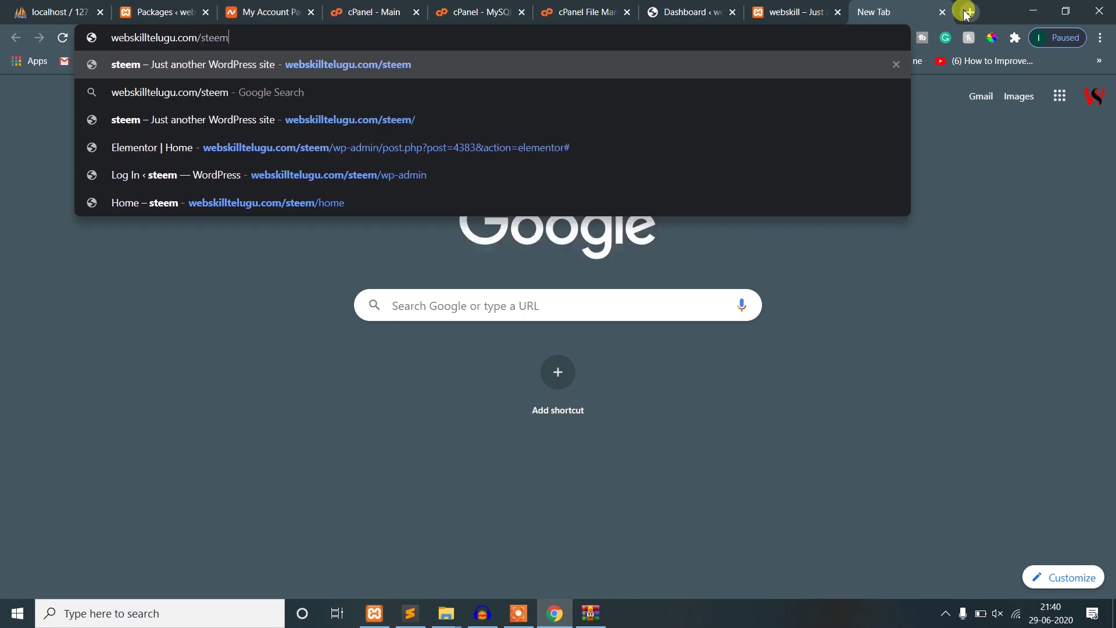
key(BackSpace)
key(BackSpace)
key(BackSpace)
key(BackSpace)
key(BackSpace)
text(webskill)
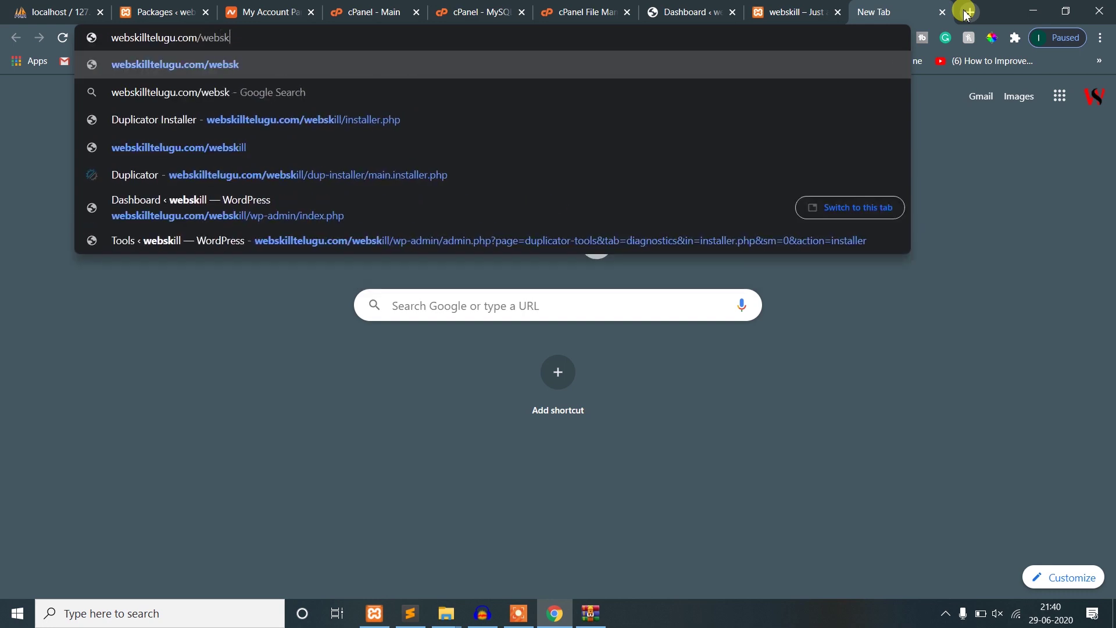
key(Return)
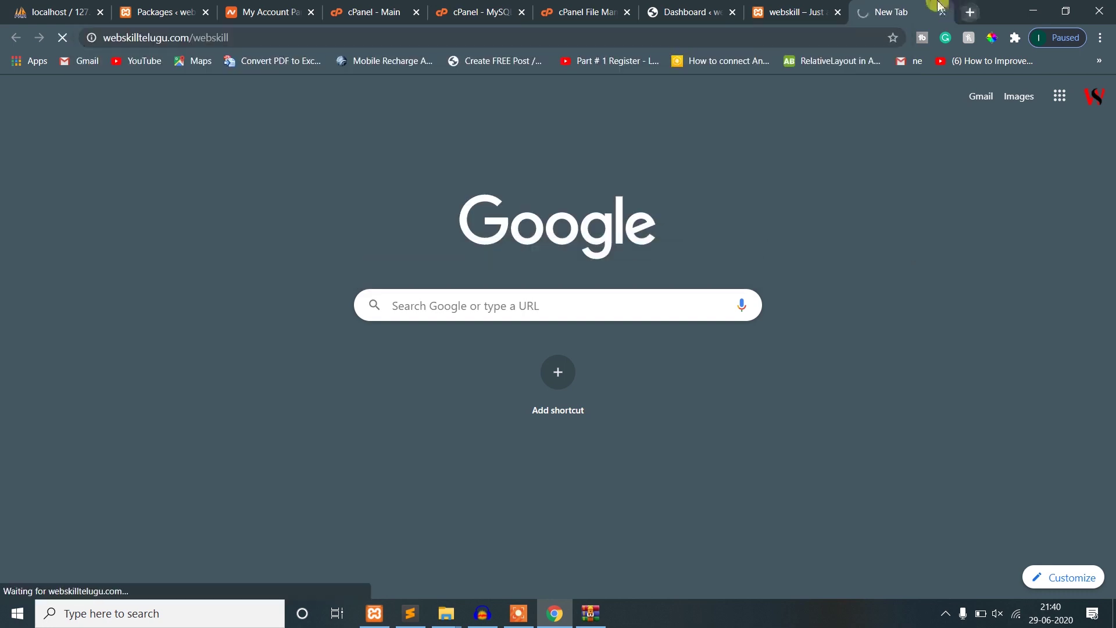
click(802, 11)
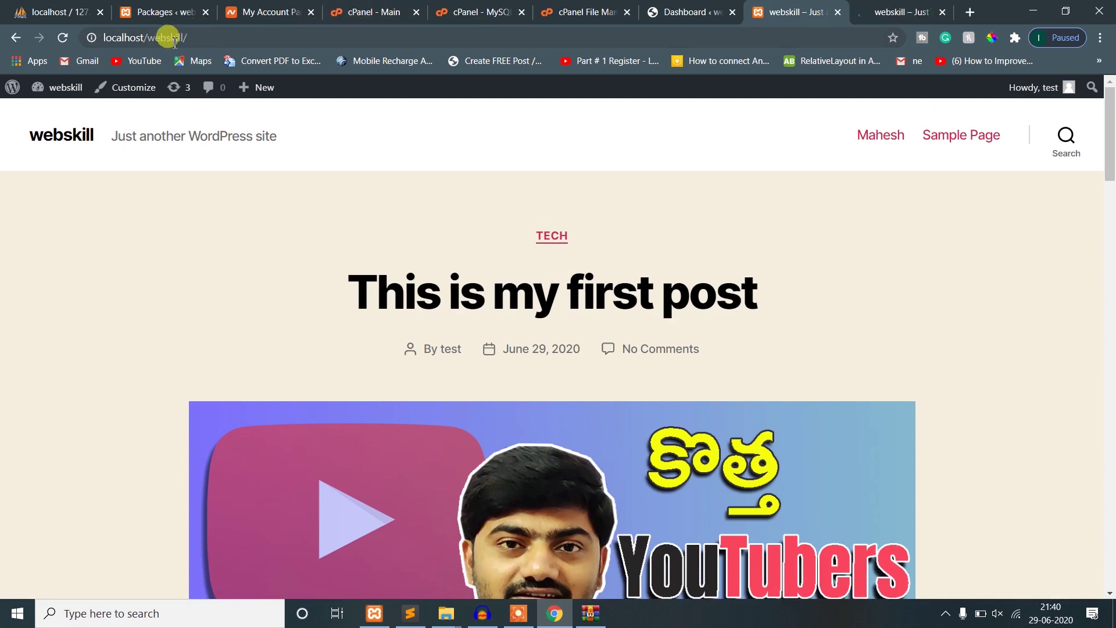
click(906, 8)
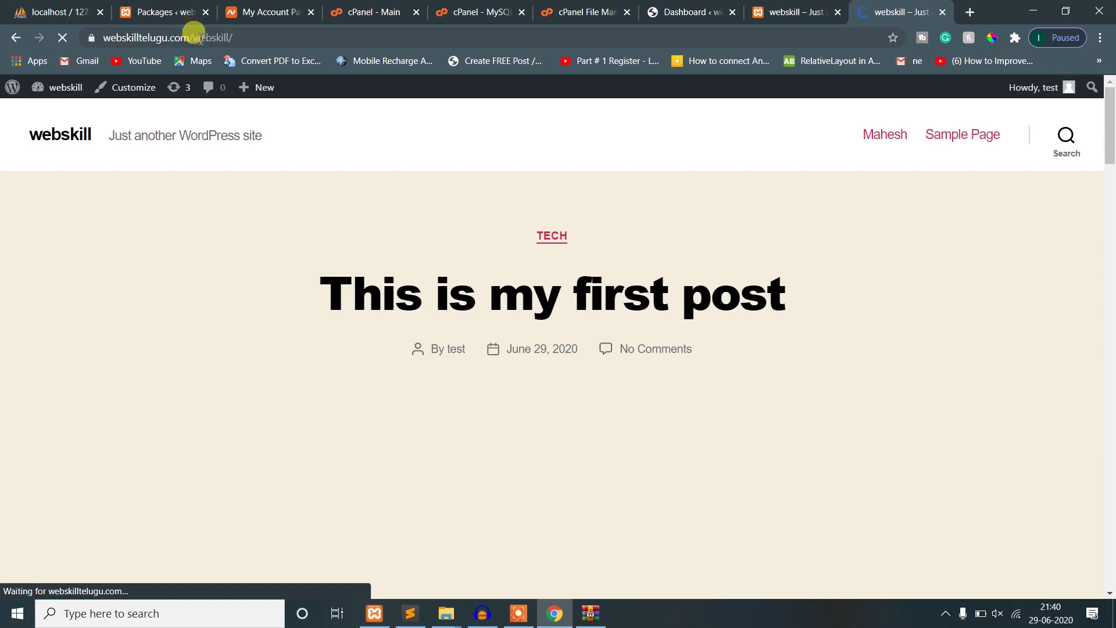
- Remove webskill from the address to load the bare webskilltelugu.com domain
click(201, 38)
drag(227, 38, 266, 38)
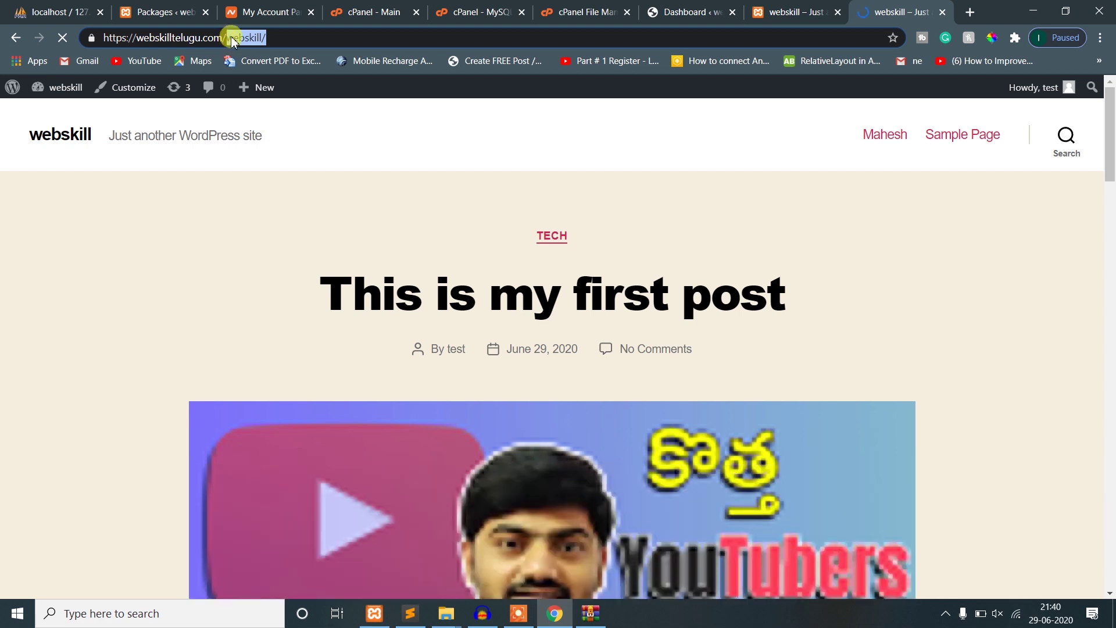
double_click(249, 35)
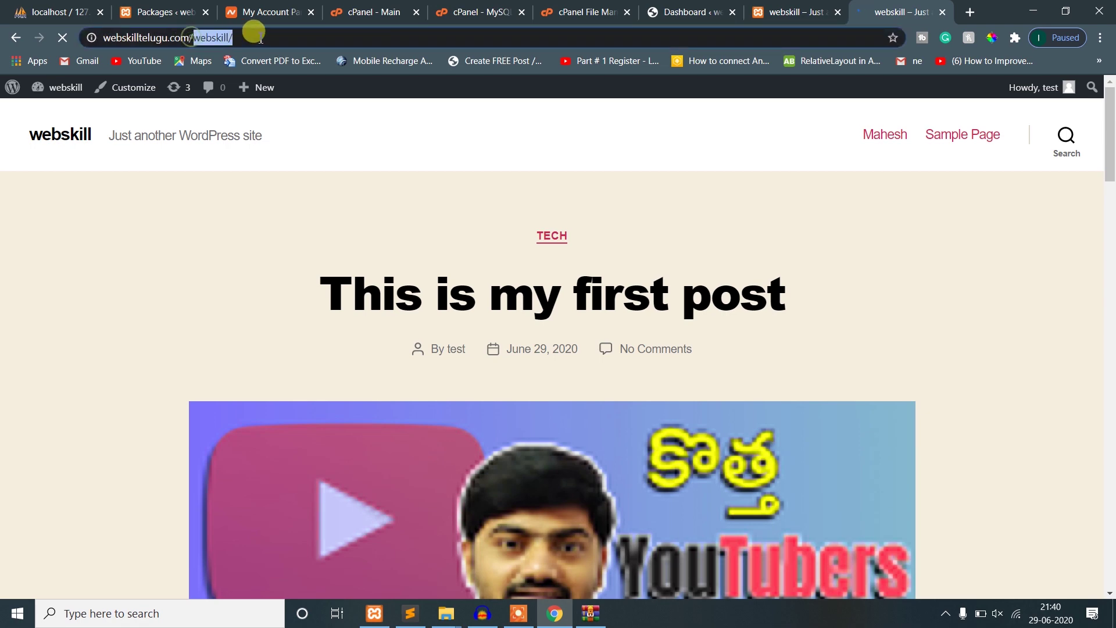
key(BackSpace)
key(Return)
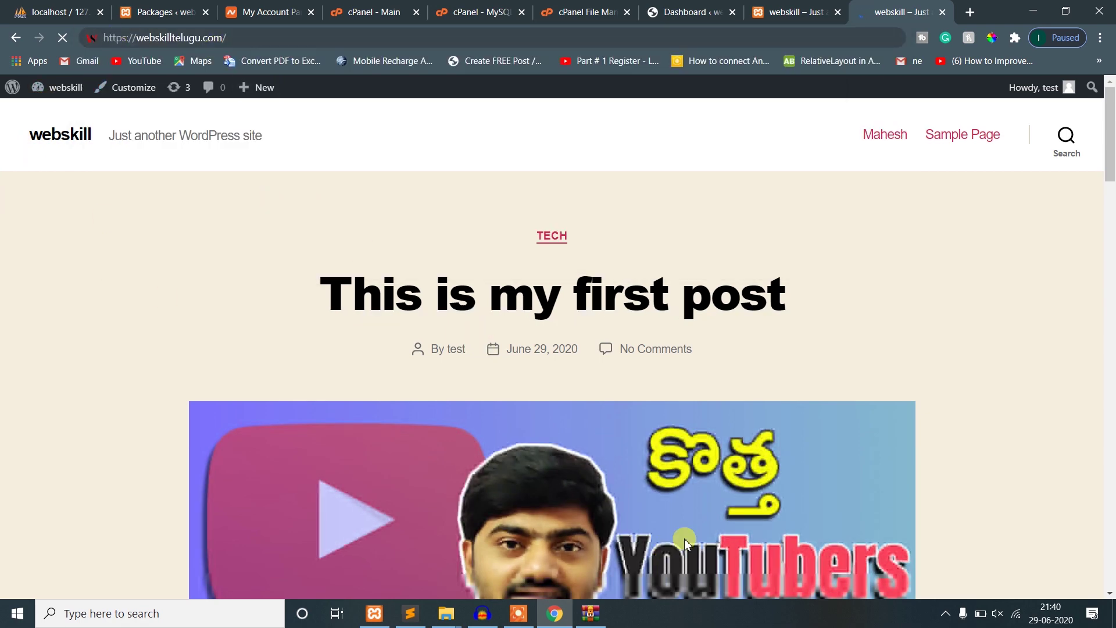
scroll(685, 543, down, 10)
scroll(693, 542, up, 5)
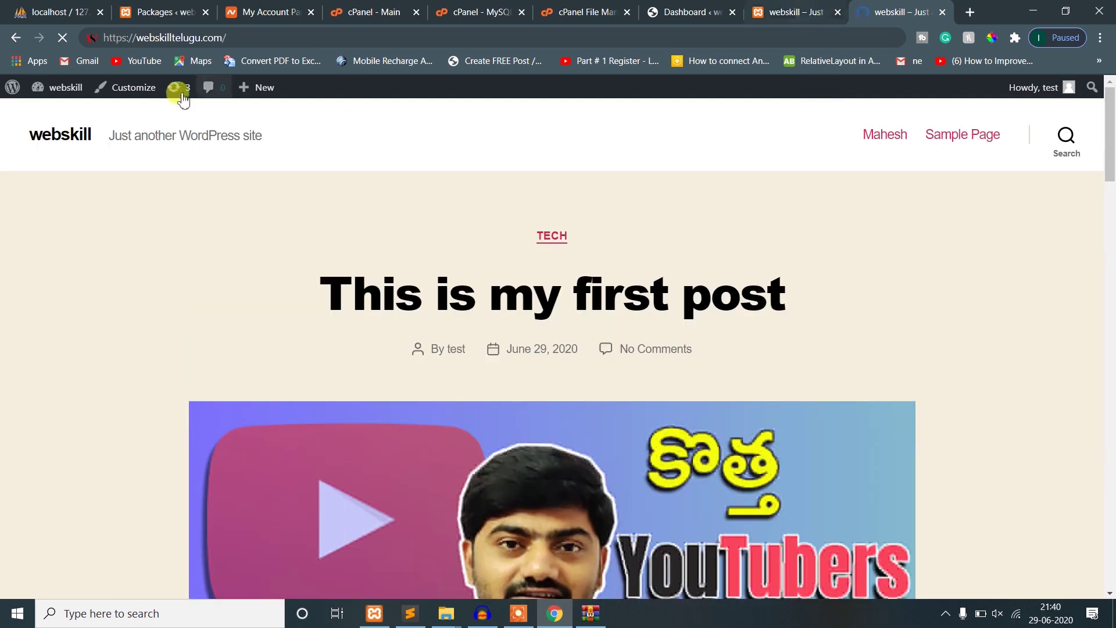
- Switch between the live and localhost tabs, scrolling to compare their posts
click(250, 37)
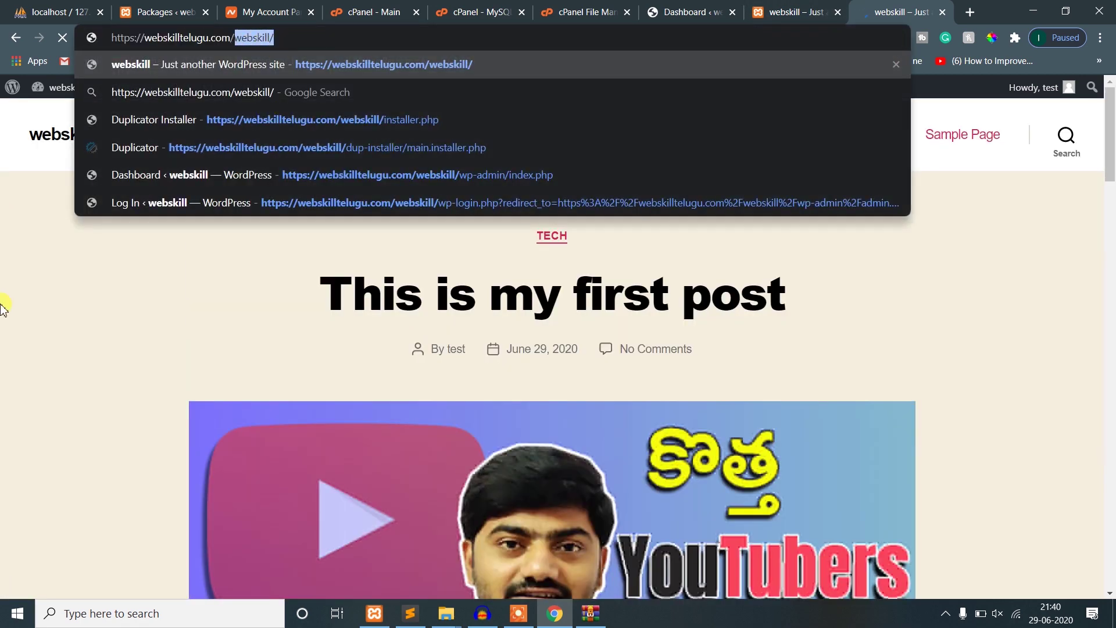
click(802, 8)
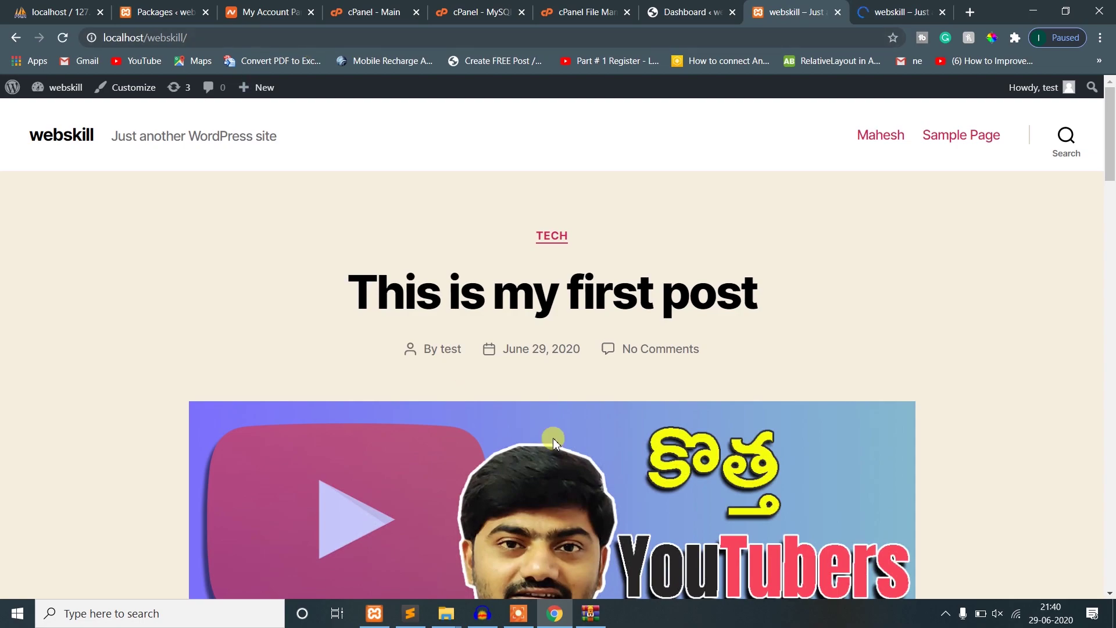
scroll(553, 439, down, 20)
scroll(554, 441, up, 5)
key(ctrl+Tab)
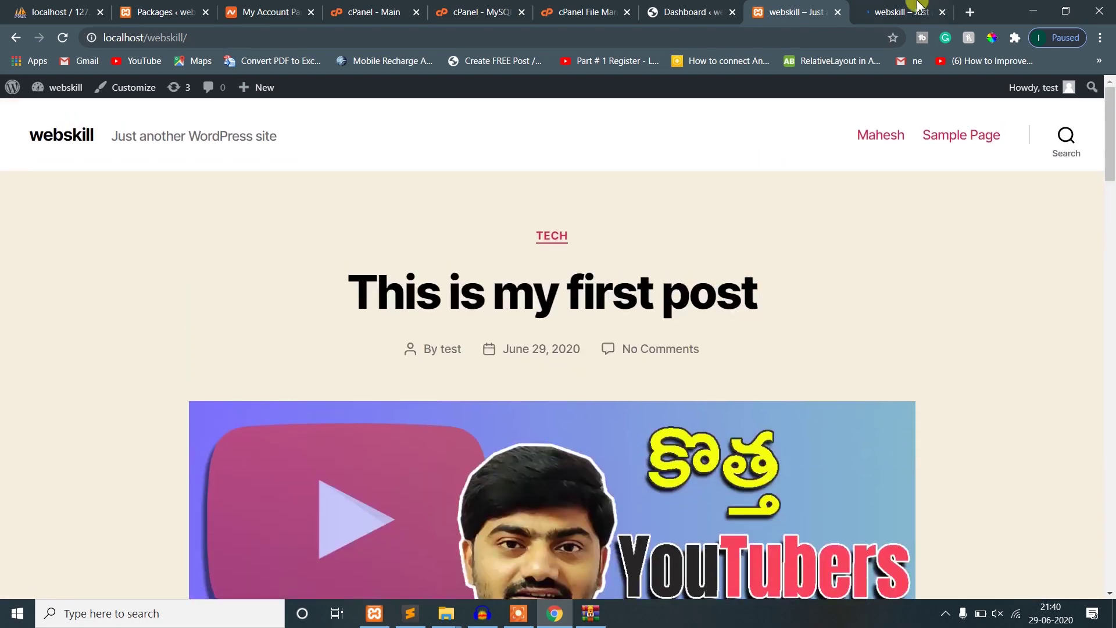
scroll(738, 291, down, 10)
scroll(746, 346, up, 20)
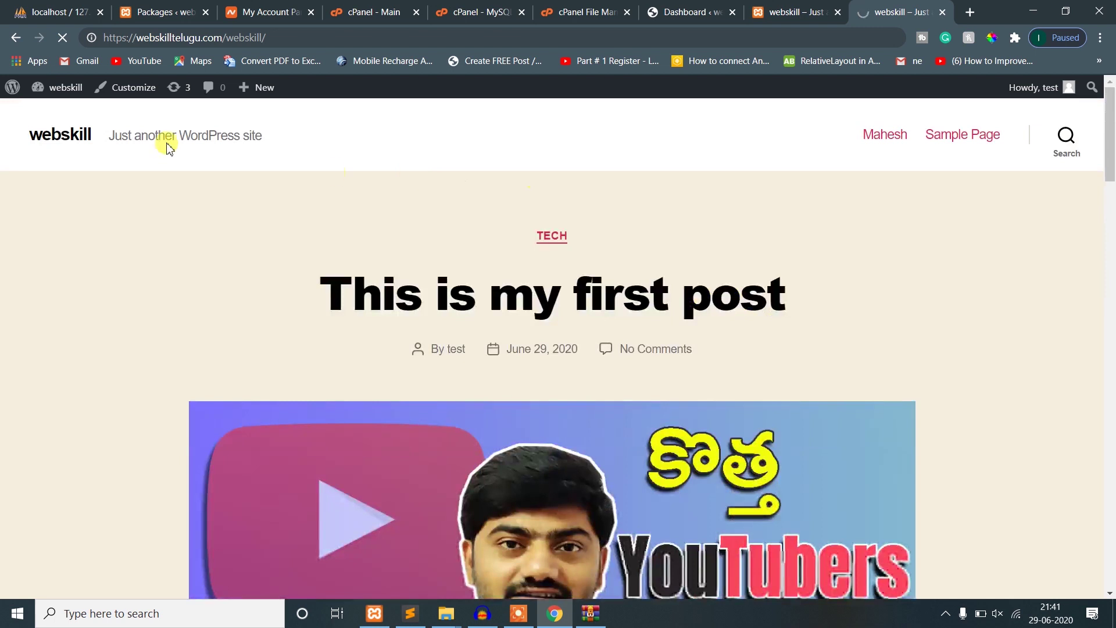
mouse_move(41, 90)
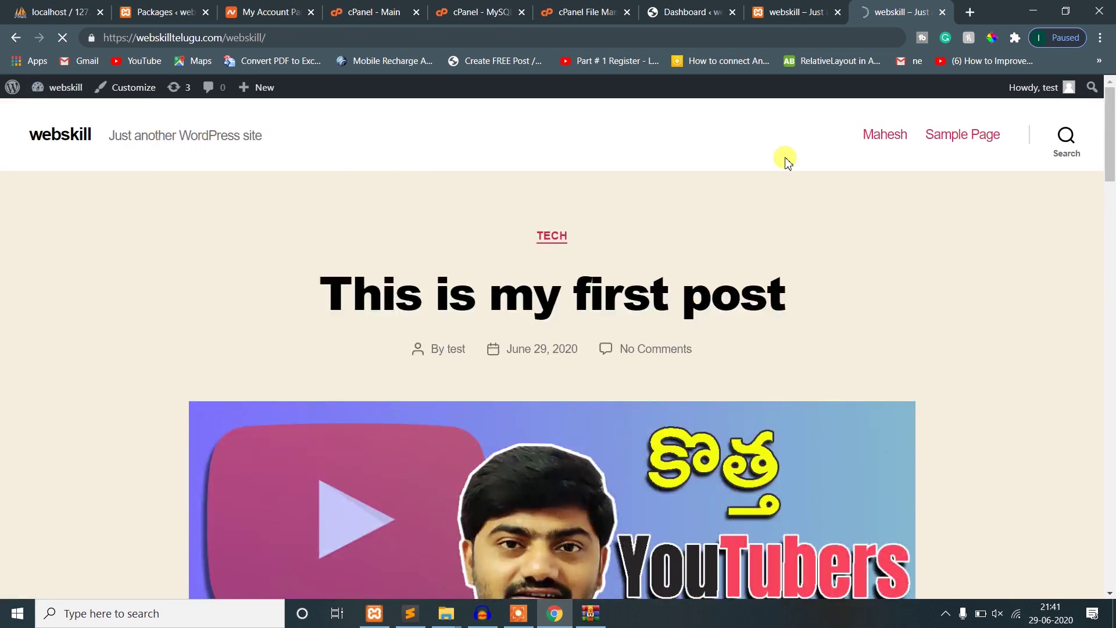
click(781, 7)
click(875, 7)
click(1110, 198)
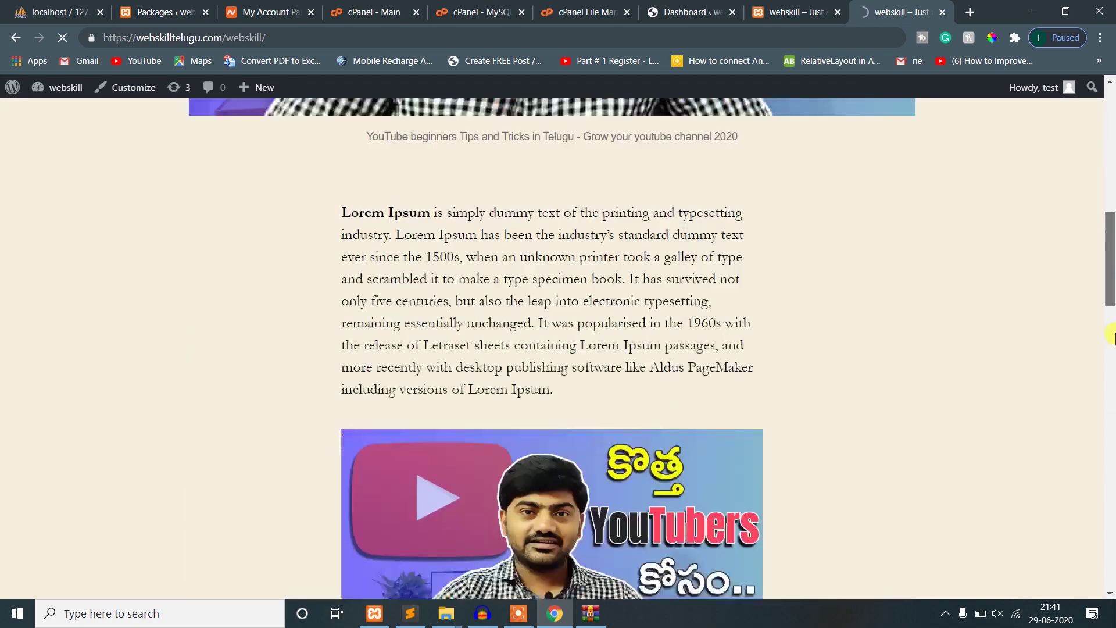